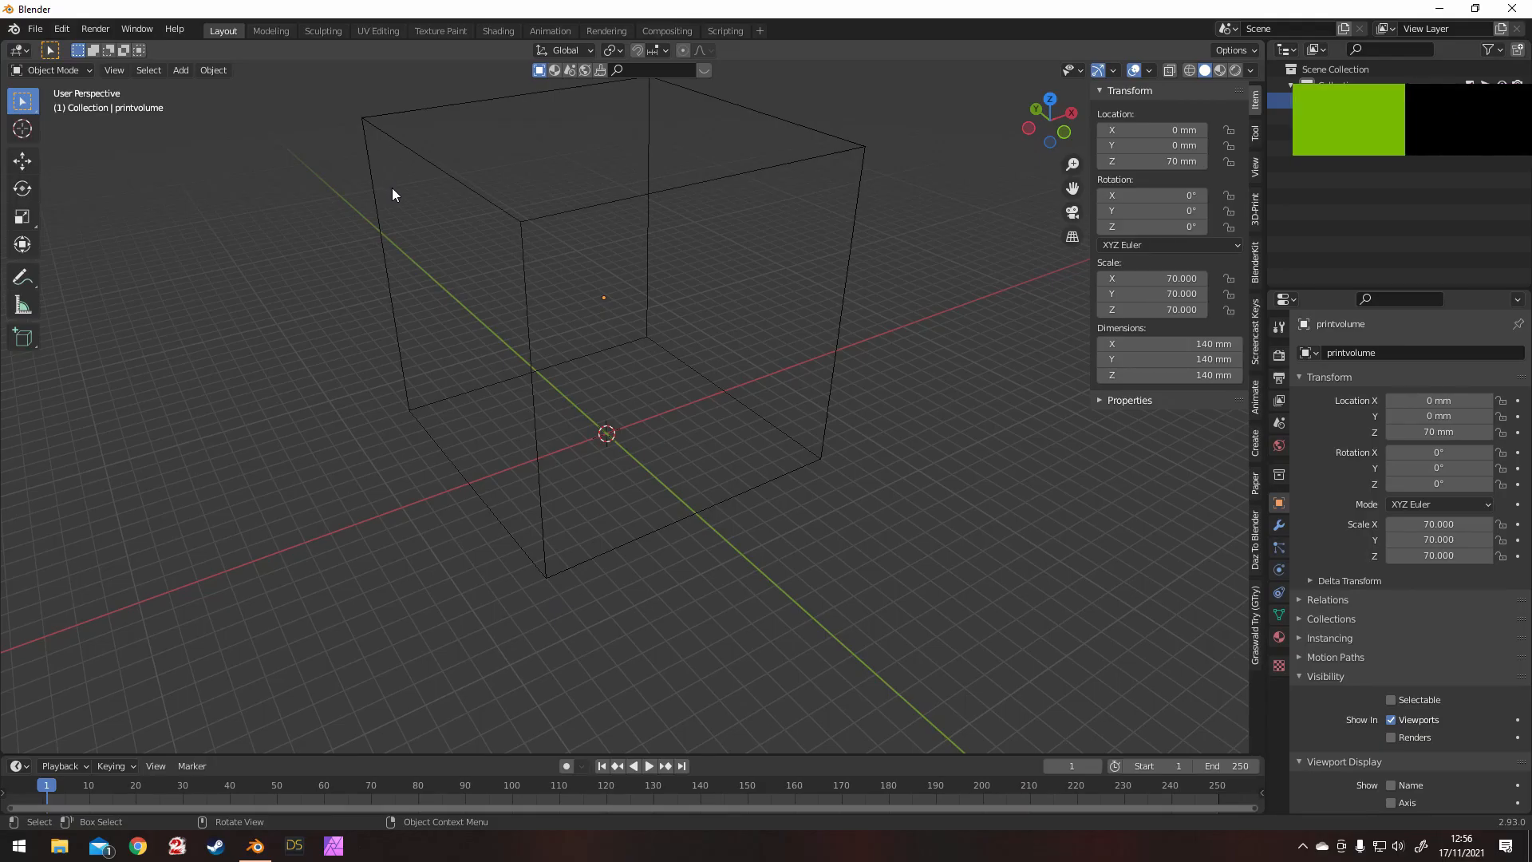
Step: Add a Wall Factory masonry wall at the origin and frame it in the view
{"action": "left_click", "coordinate": [180, 70]}
{"action": "mouse_move", "coordinate": [188, 89]}
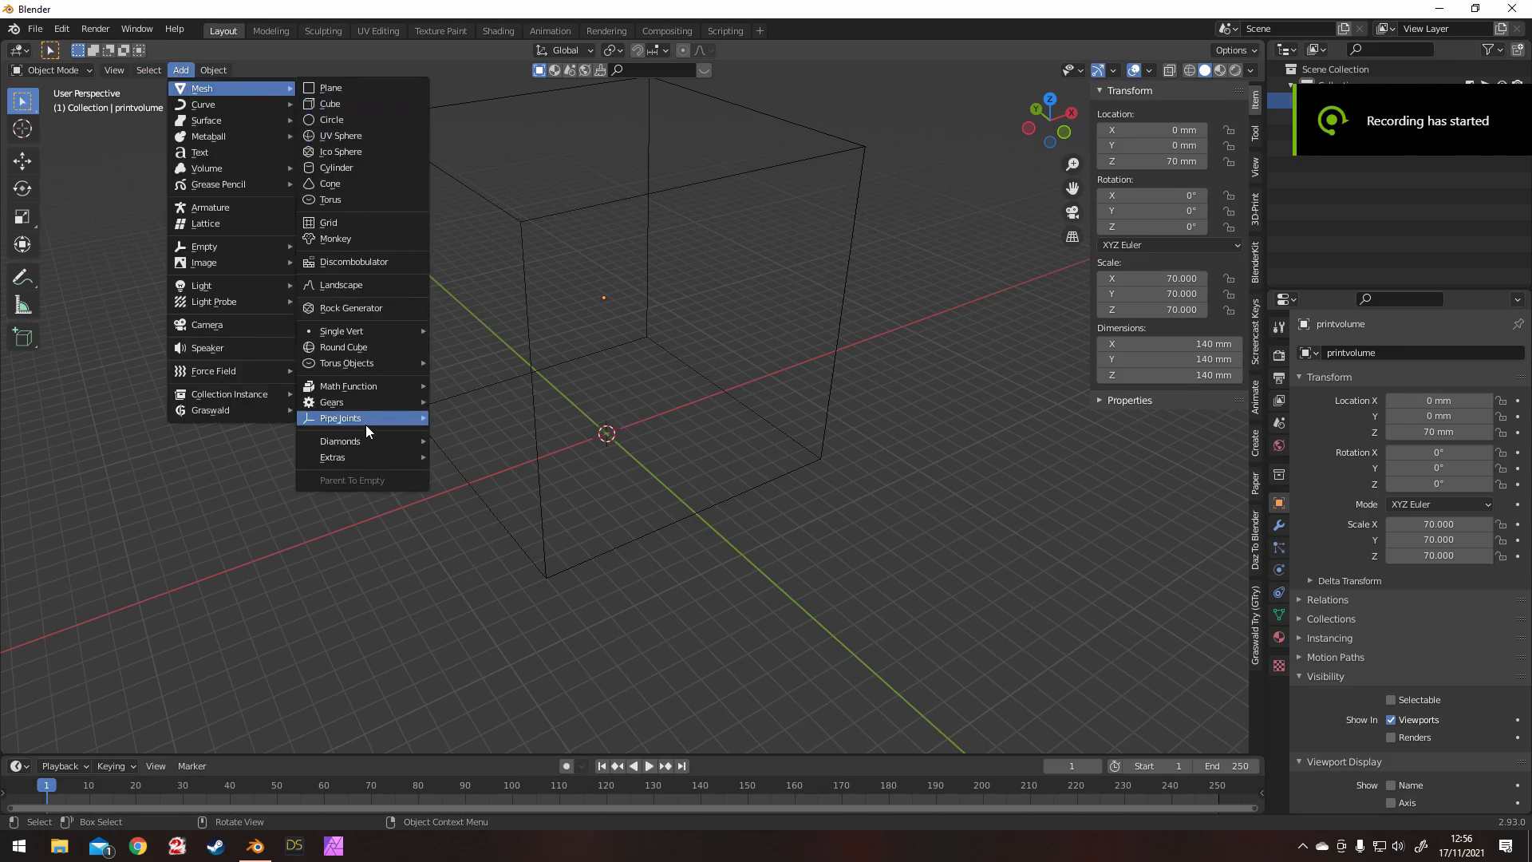
{"action": "mouse_move", "coordinate": [385, 458]}
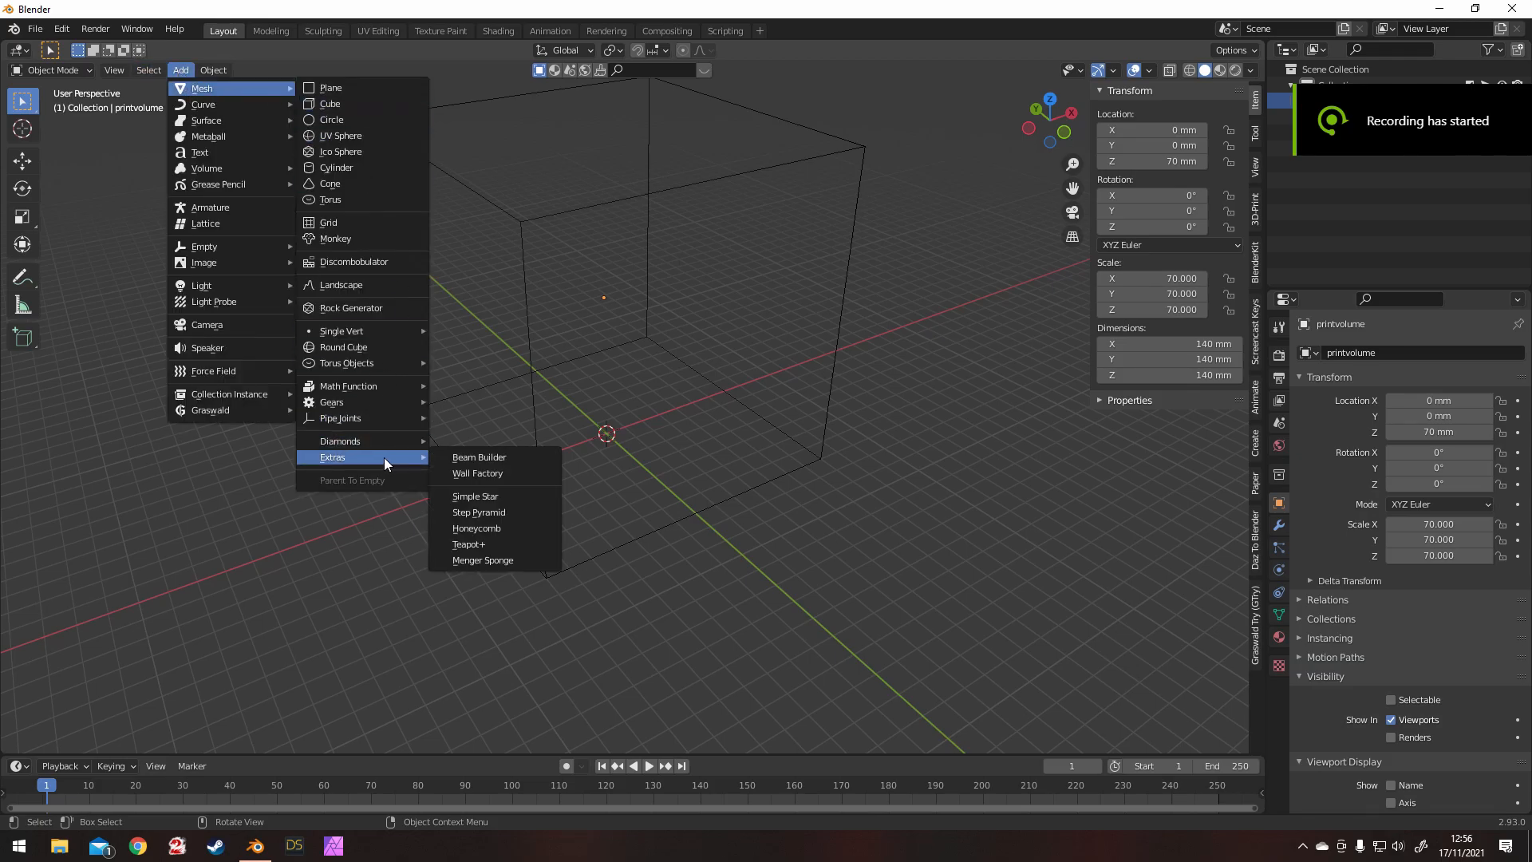
{"action": "left_click", "coordinate": [491, 474]}
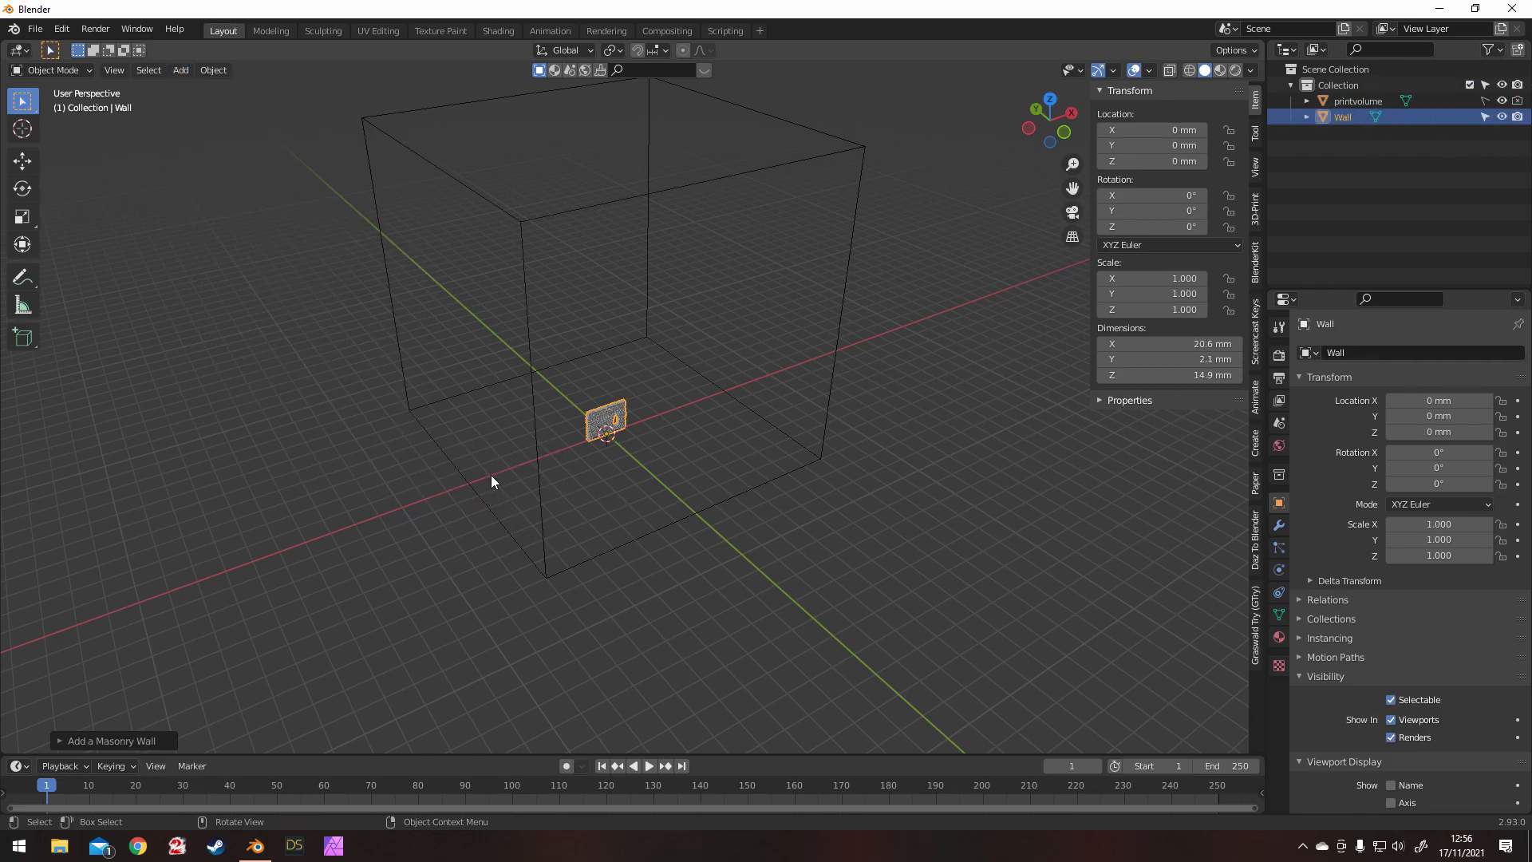
{"action": "key", "text": "KP_Decimal"}
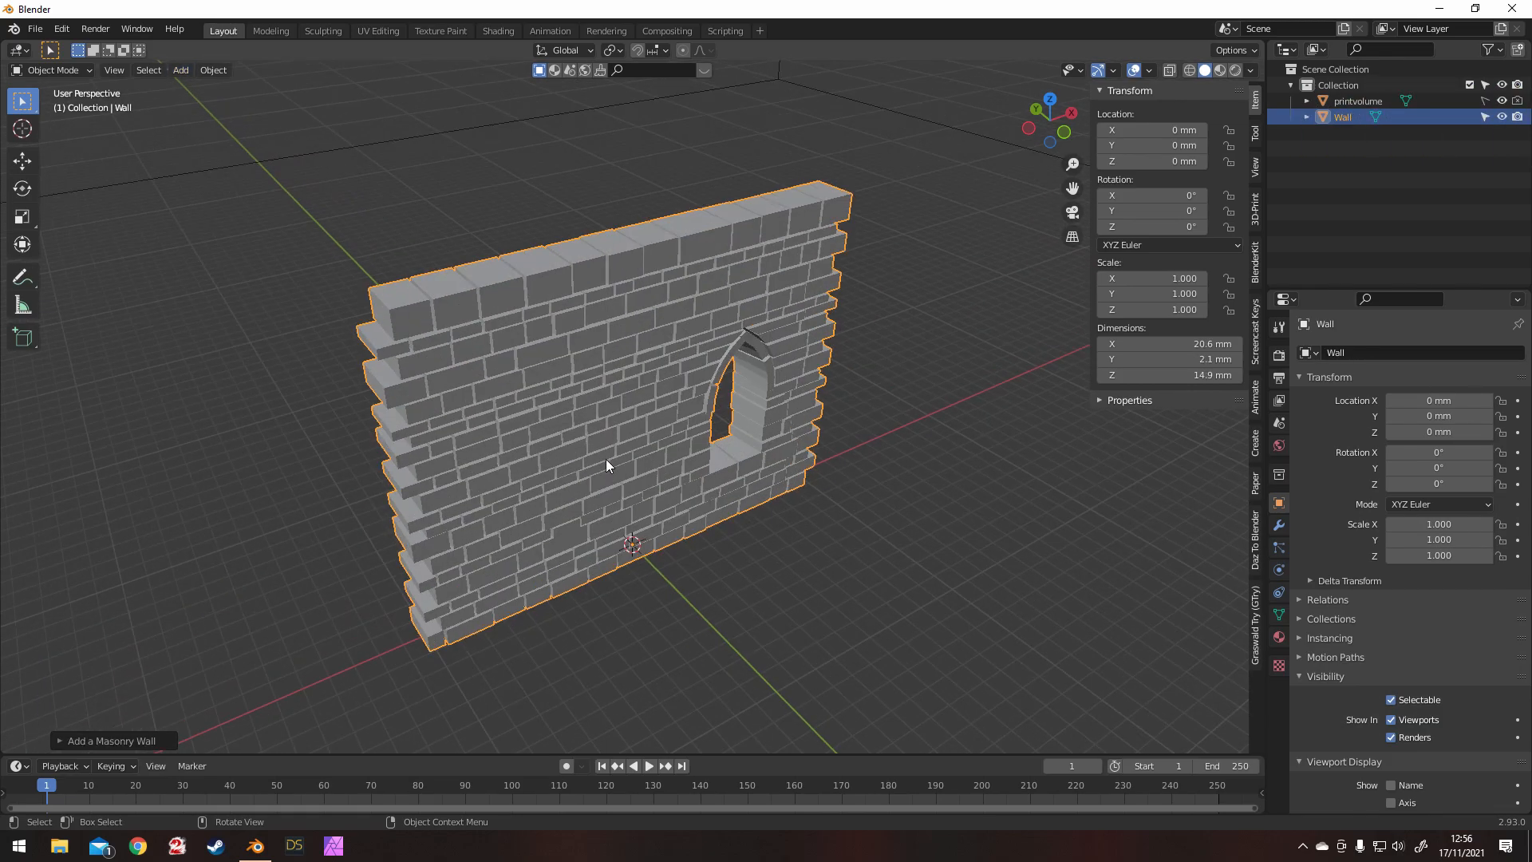
Step: Set the masonry wall's edging to 0
{"action": "left_click", "coordinate": [137, 740]}
{"action": "left_click_drag", "start_coordinate": [181, 247], "coordinate": [112, 246]}
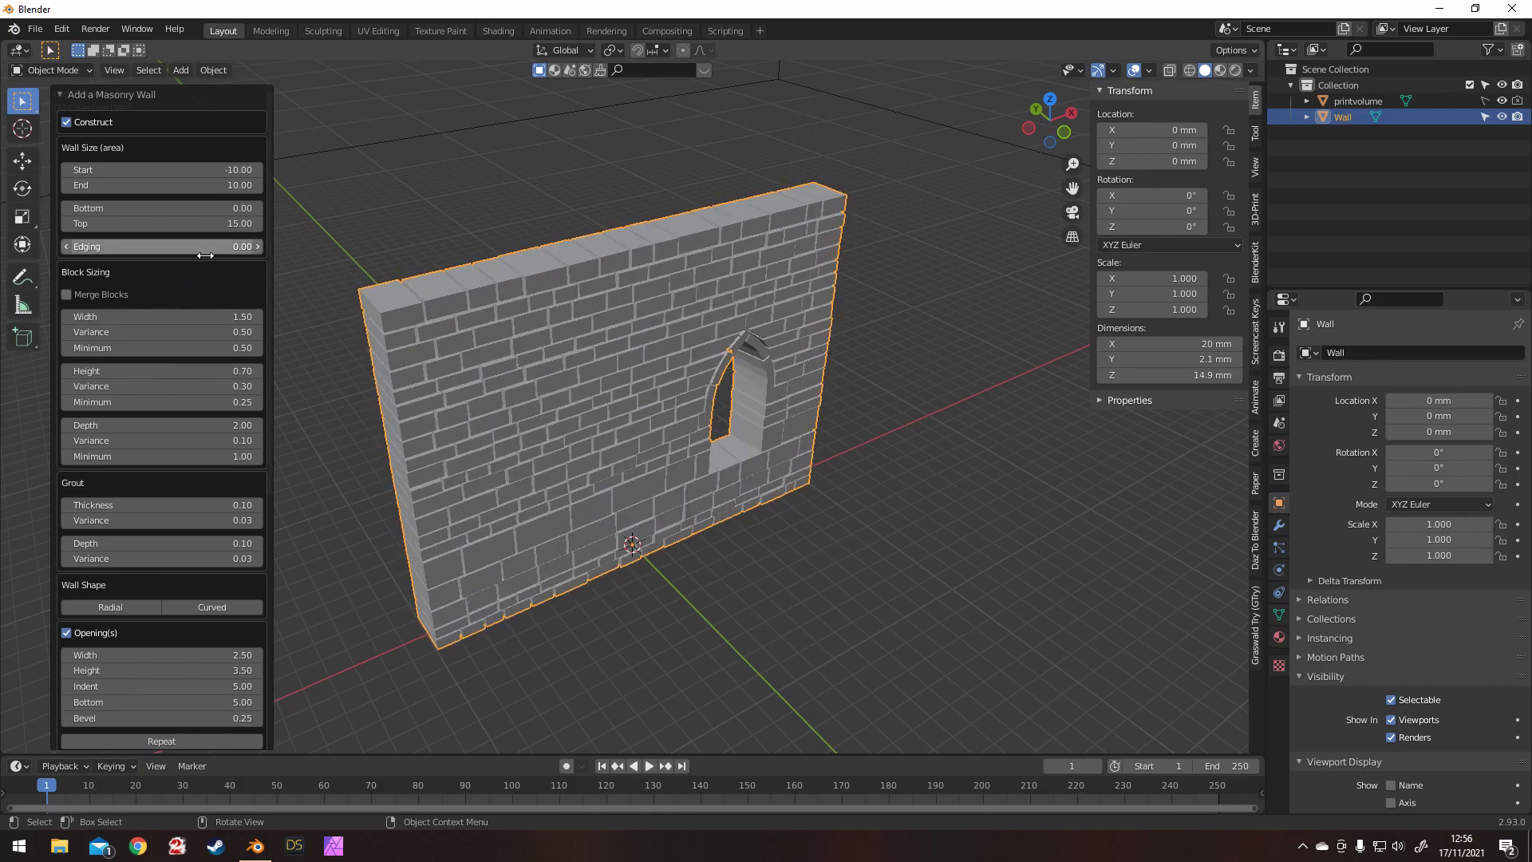
{"action": "scroll", "coordinate": [482, 618], "scroll_direction": "down", "scroll_amount": 2}
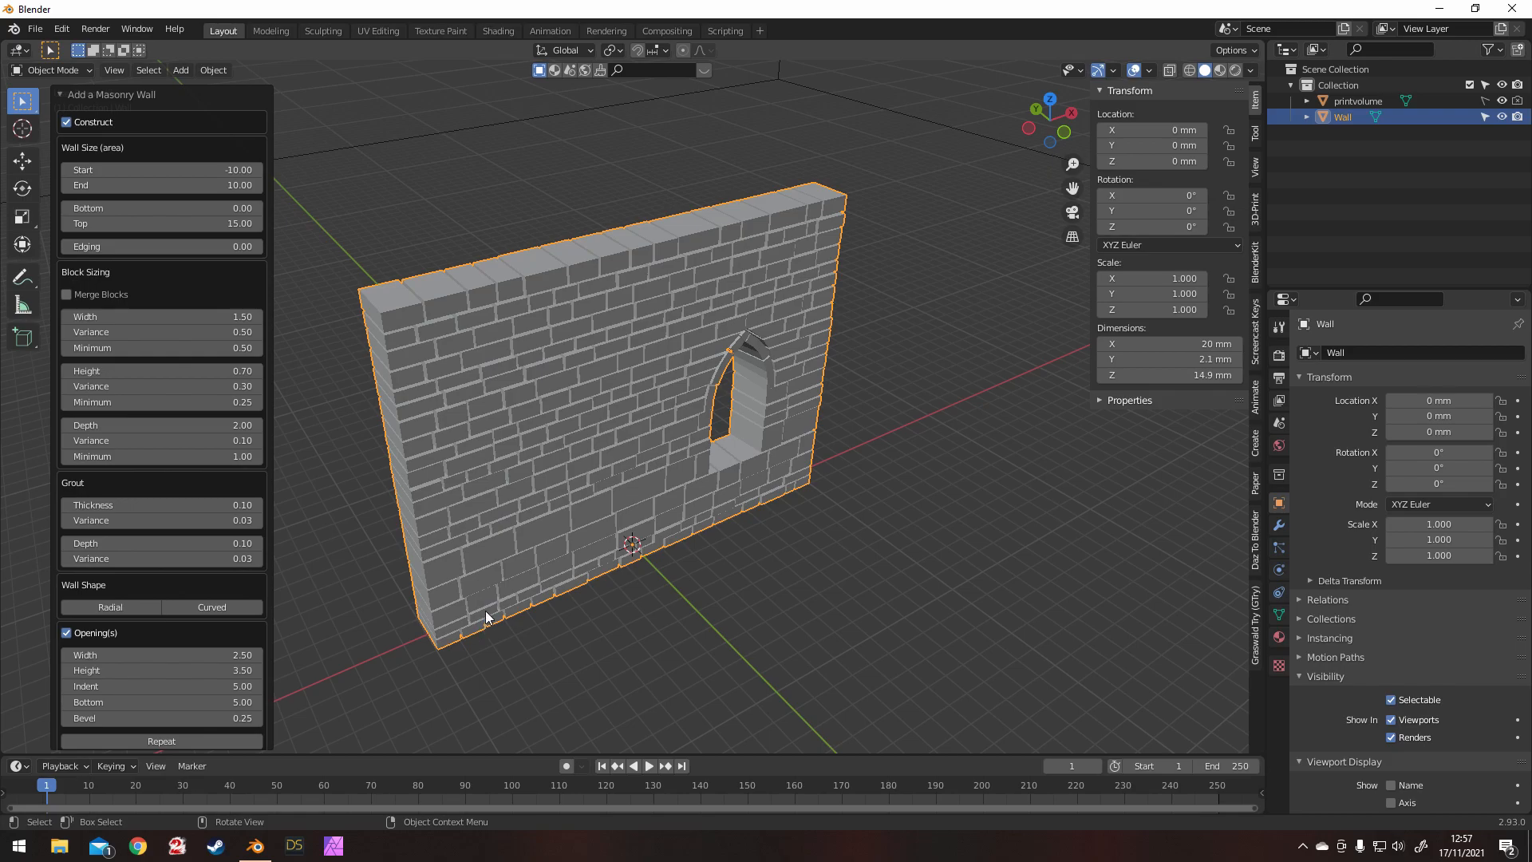
Step: Add a second Wall Factory wall at the origin with its openings disabled
{"action": "left_click", "coordinate": [183, 71]}
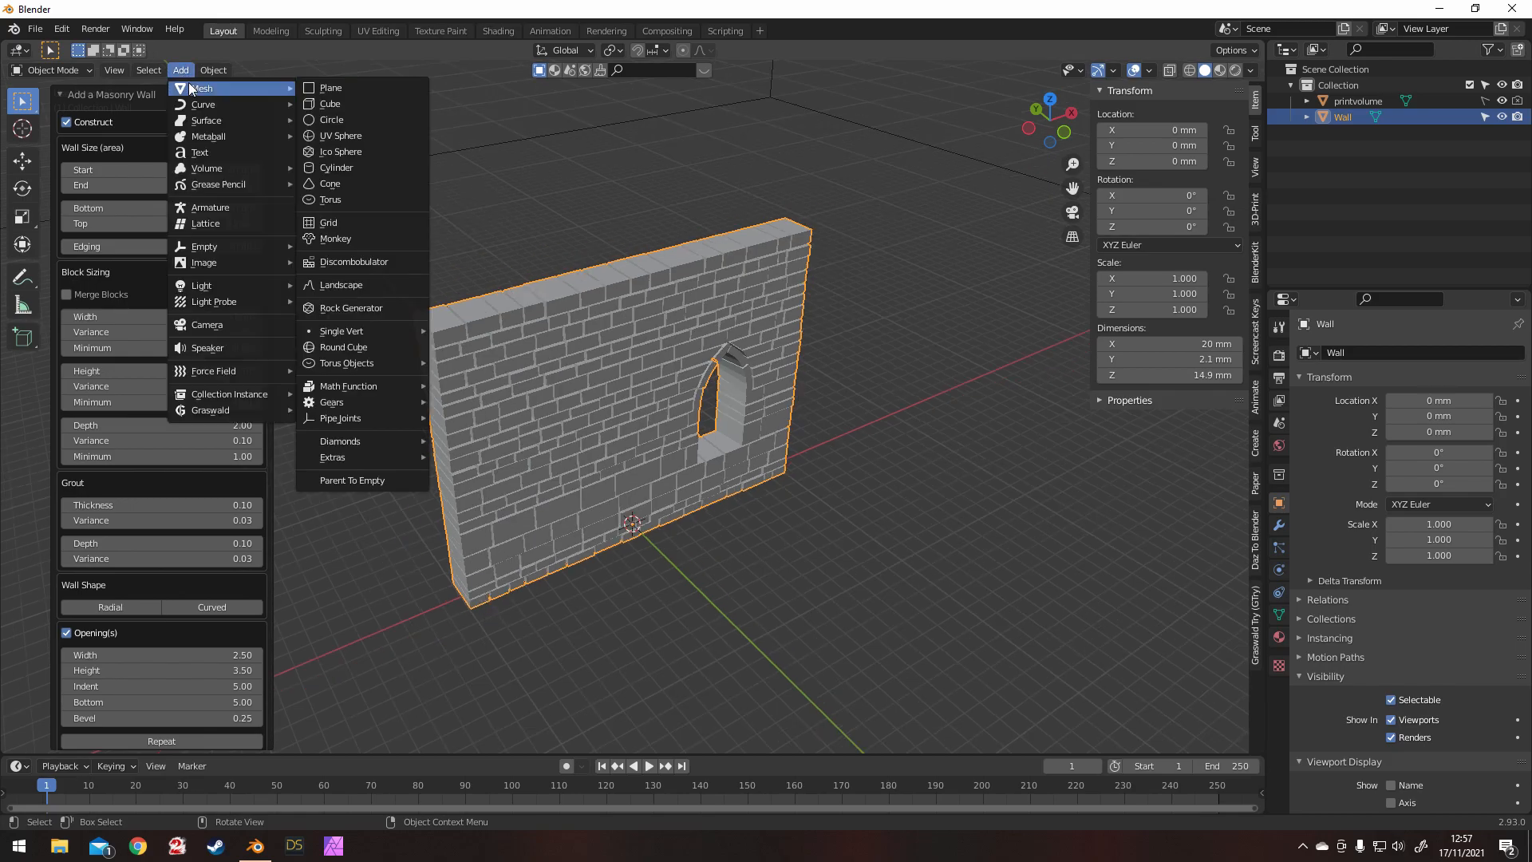
{"action": "mouse_move", "coordinate": [343, 458]}
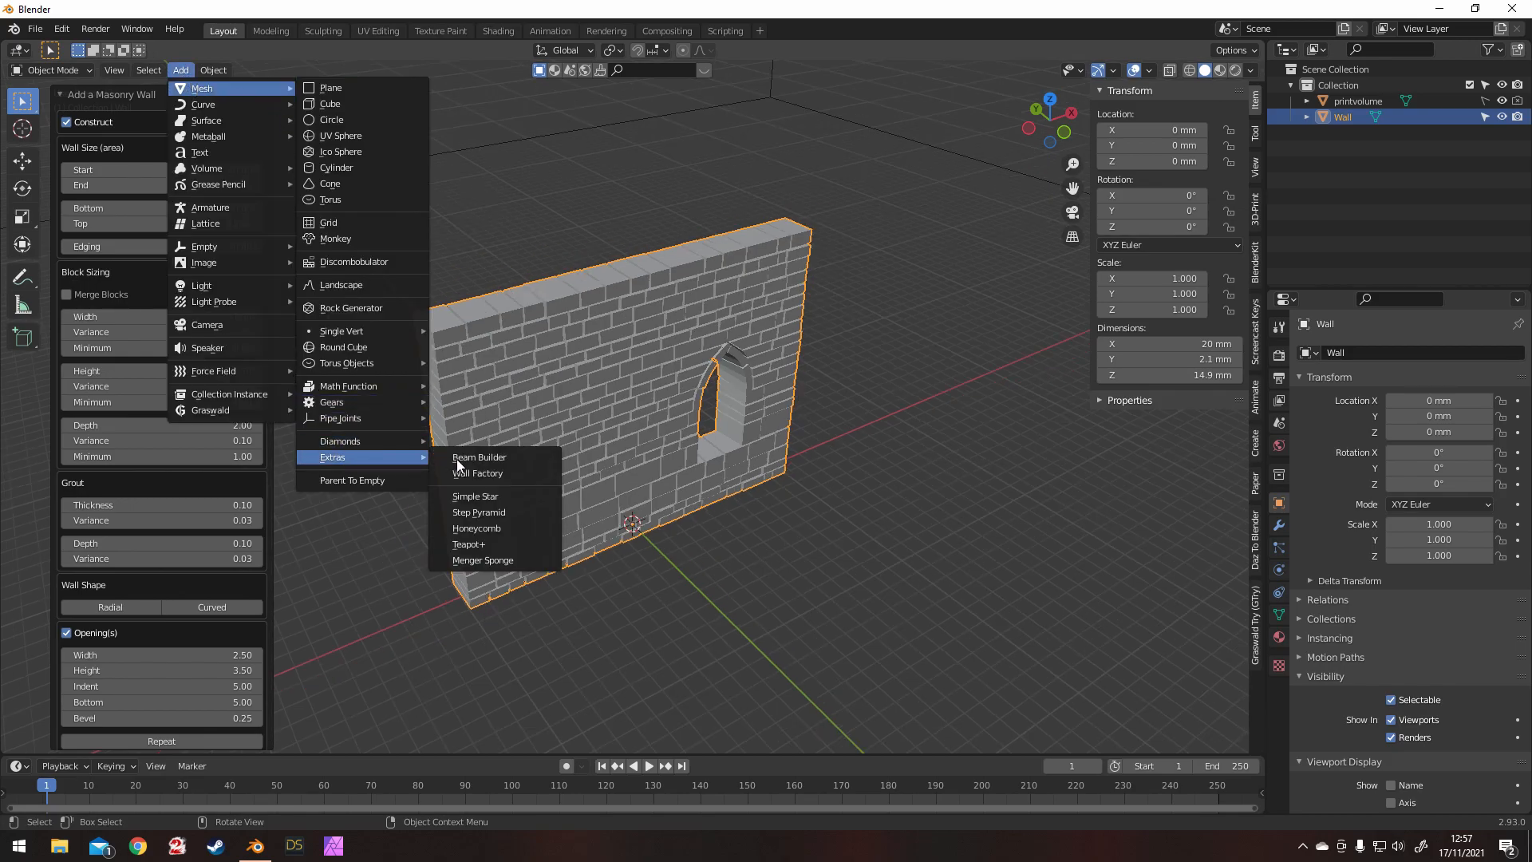
{"action": "left_click", "coordinate": [500, 475]}
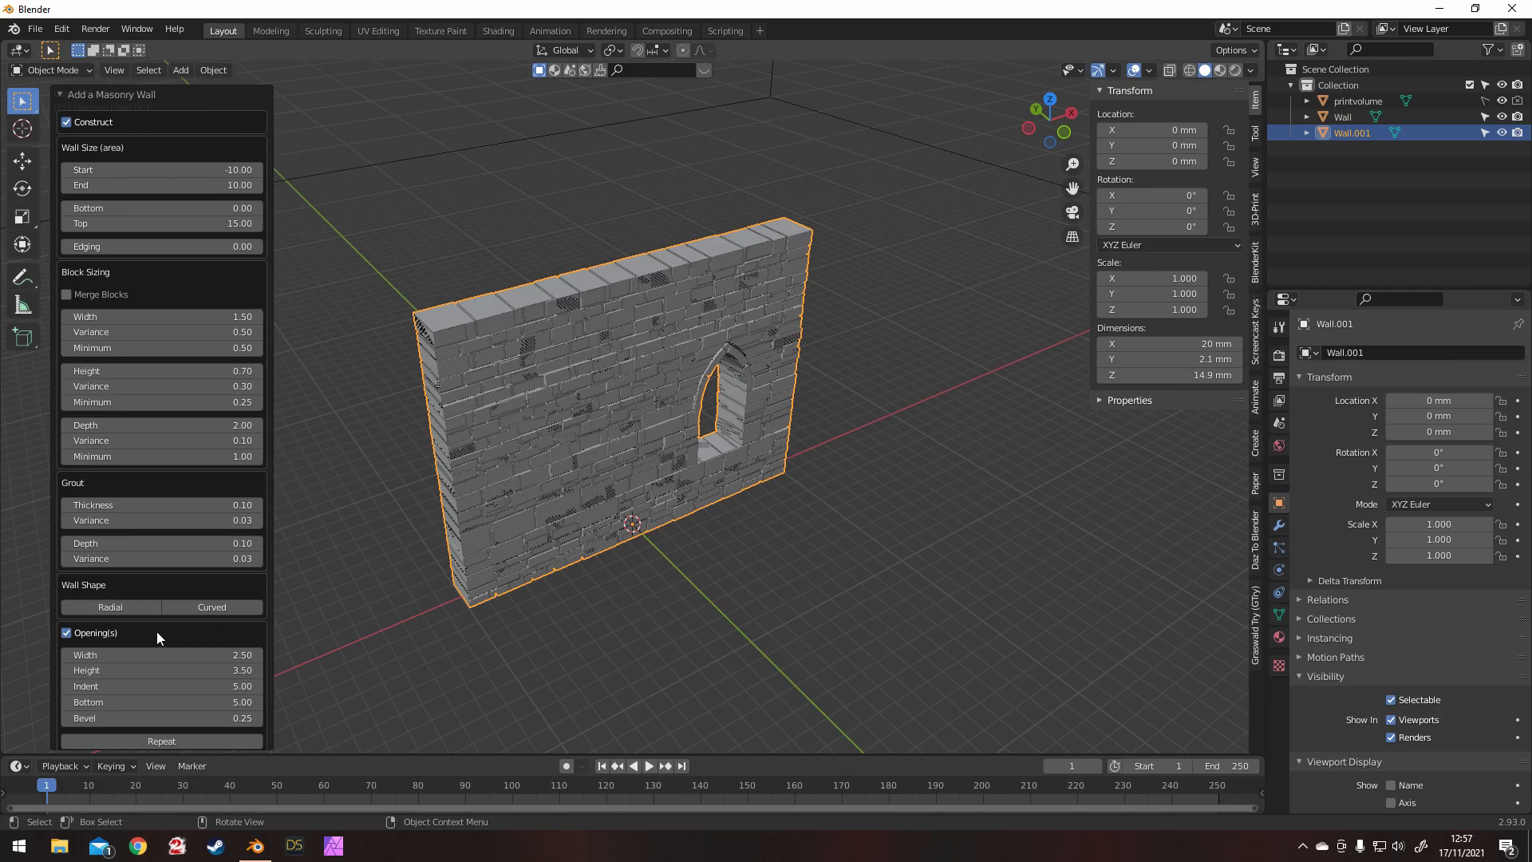
{"action": "left_click", "coordinate": [66, 634]}
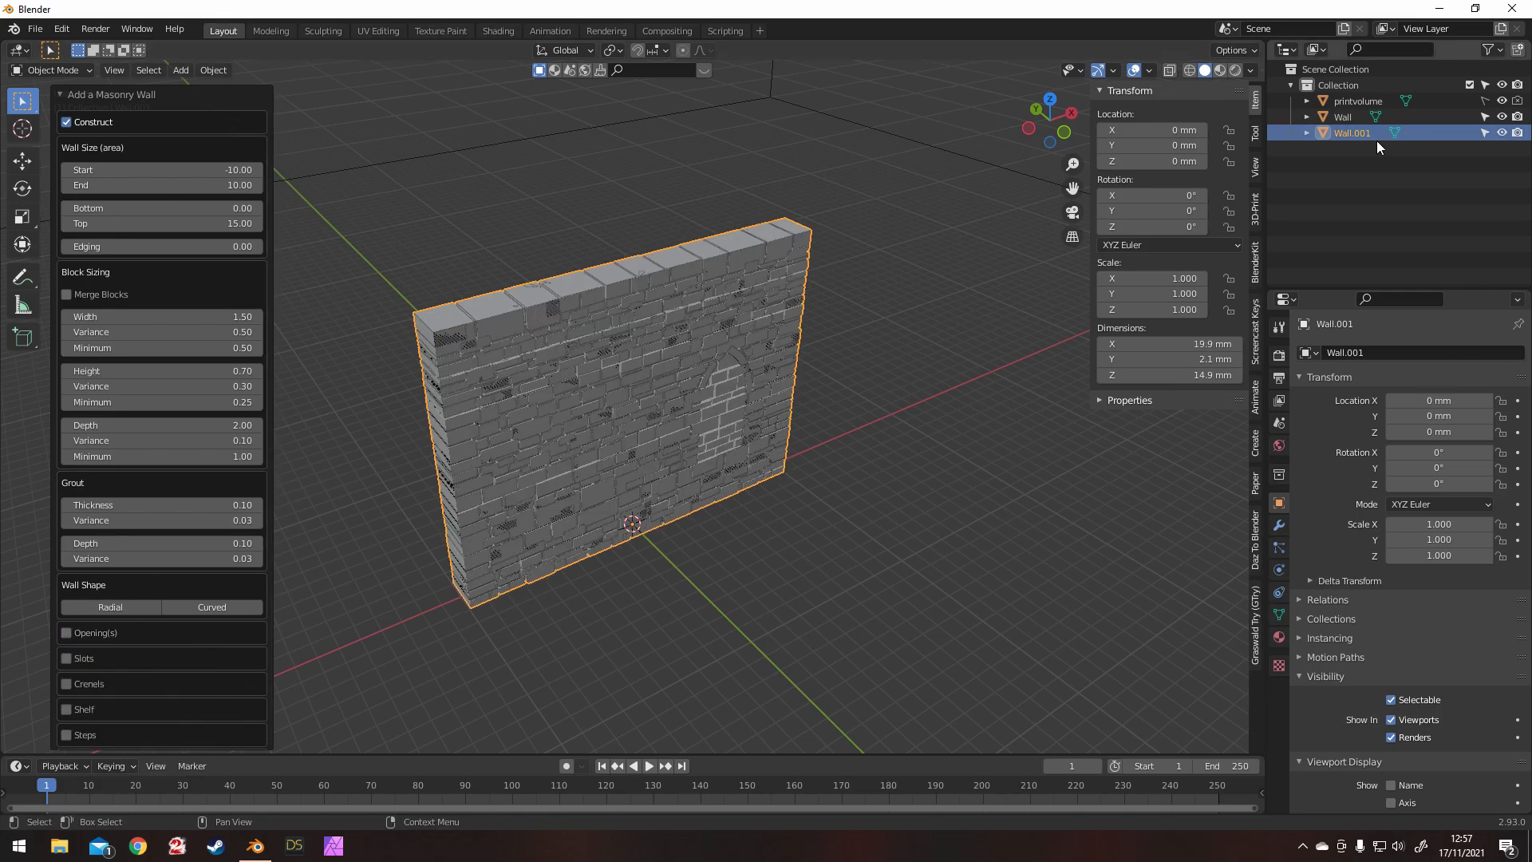
Step: Rotate the second wall 90° about the global Z axis
{"action": "left_click", "coordinate": [1352, 129]}
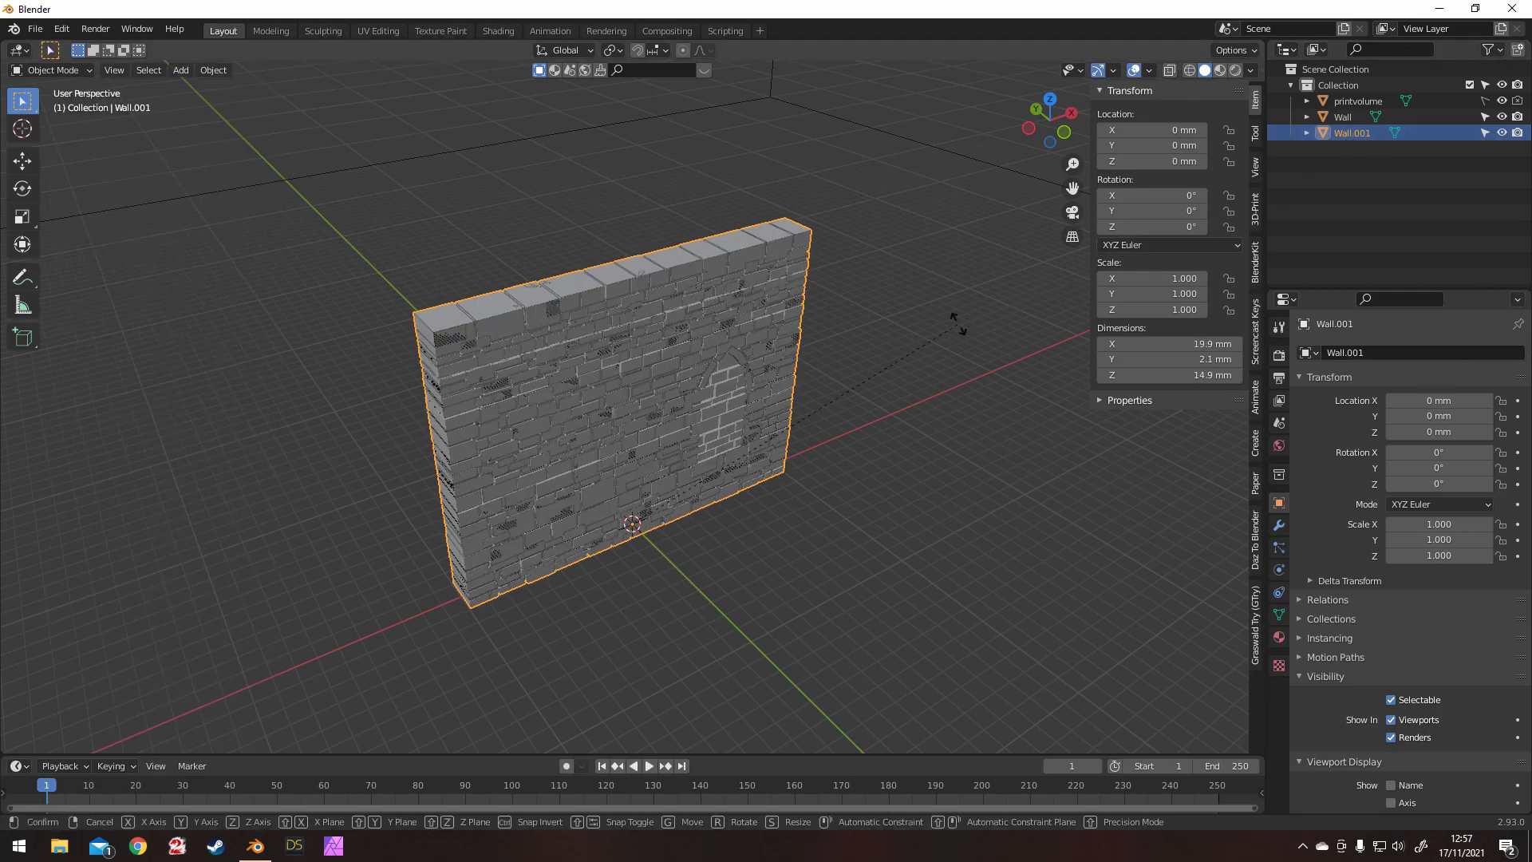
{"action": "type", "text": "rz90"}
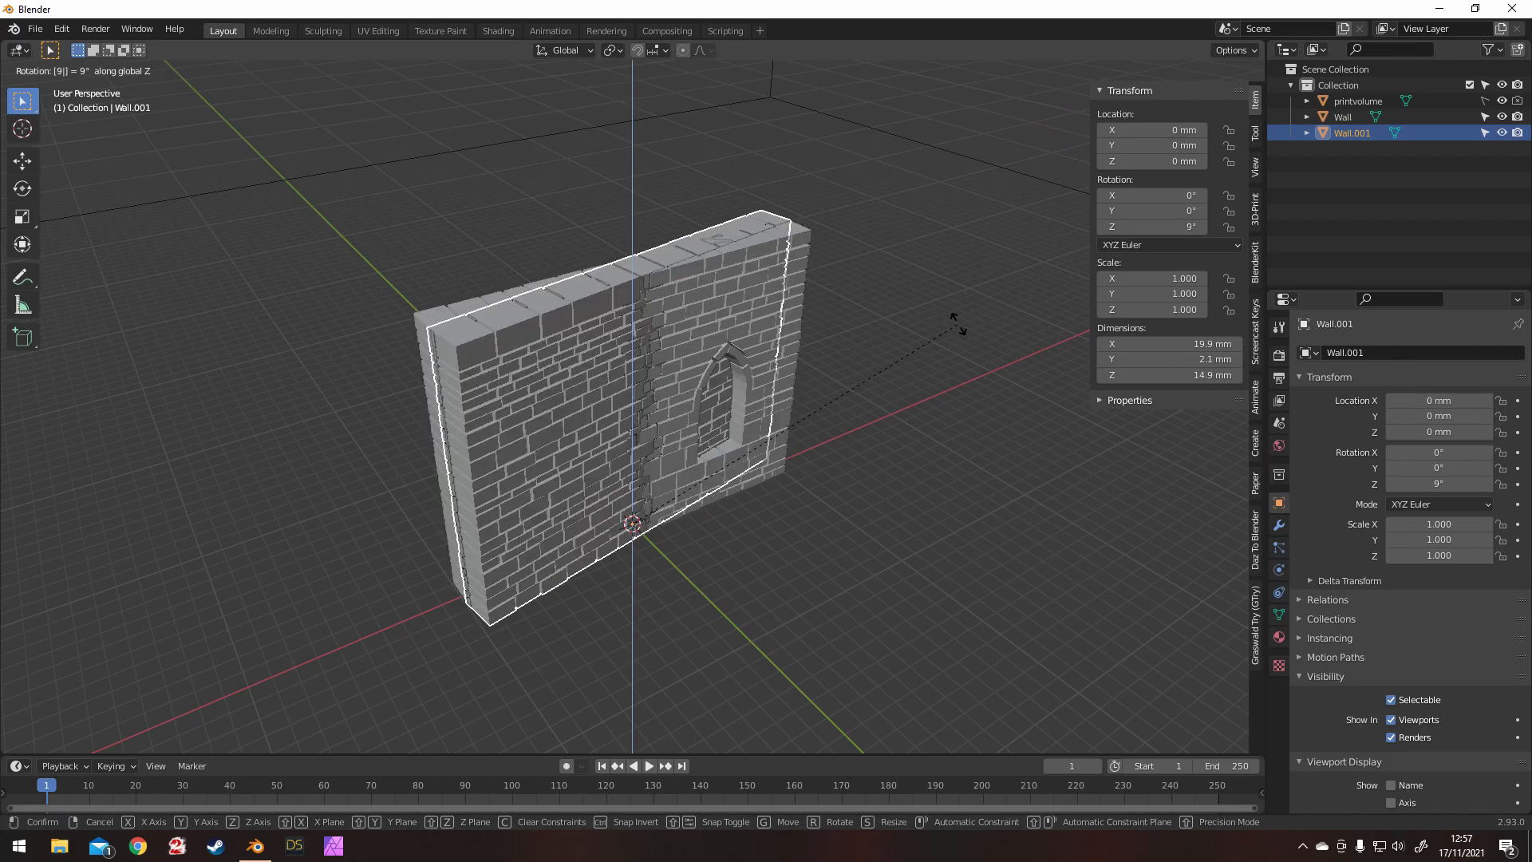
{"action": "key", "text": "Return"}
Step: Enable the Screencast Keys display and return to the object transform properties
{"action": "left_click", "coordinate": [1255, 332]}
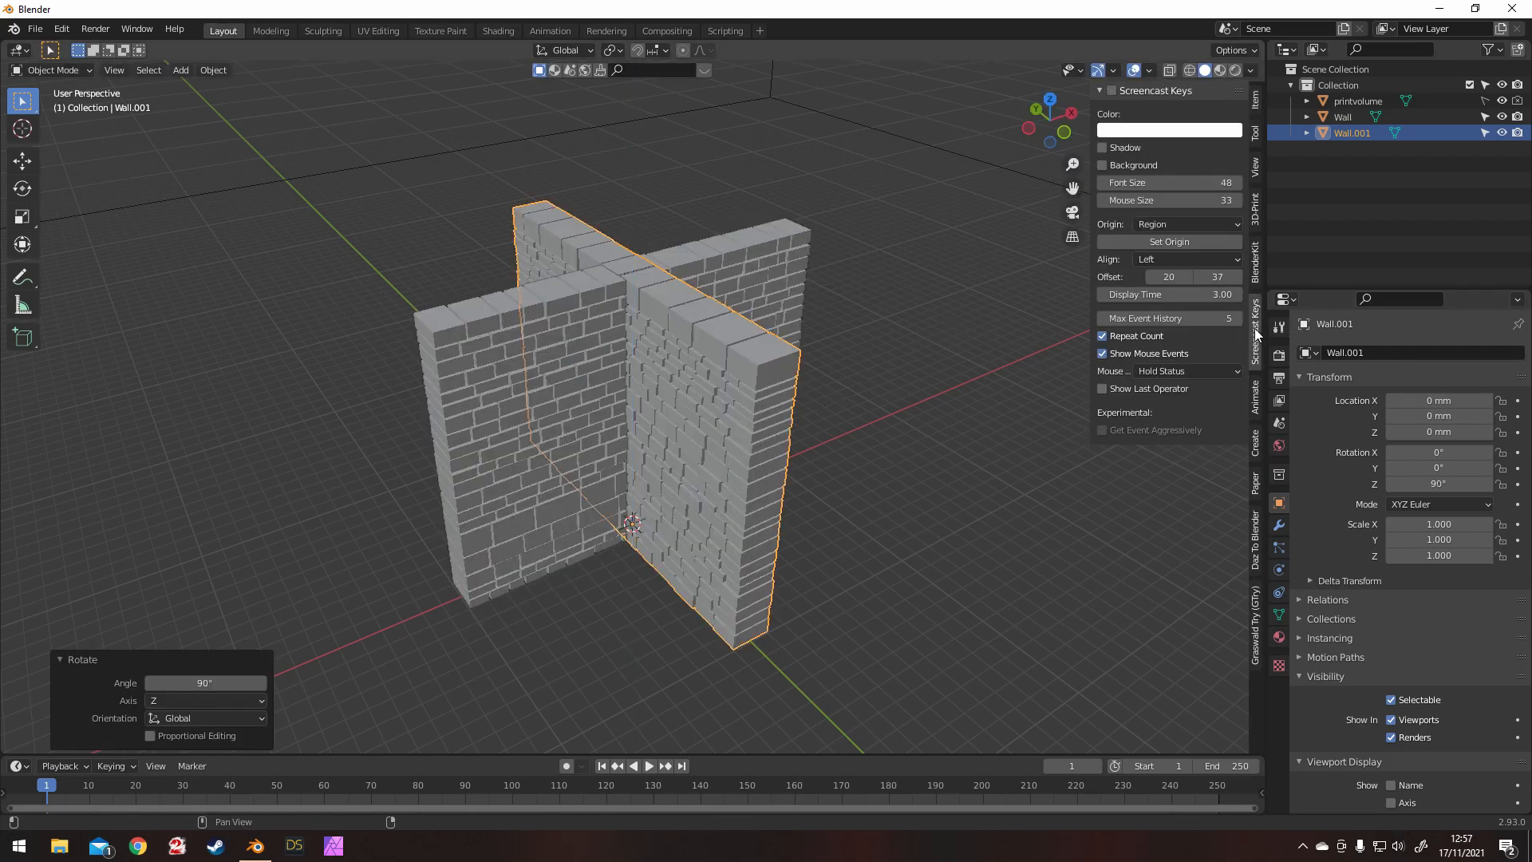
{"action": "left_click", "coordinate": [1113, 91]}
{"action": "left_click", "coordinate": [1099, 91]}
{"action": "left_click", "coordinate": [1253, 98]}
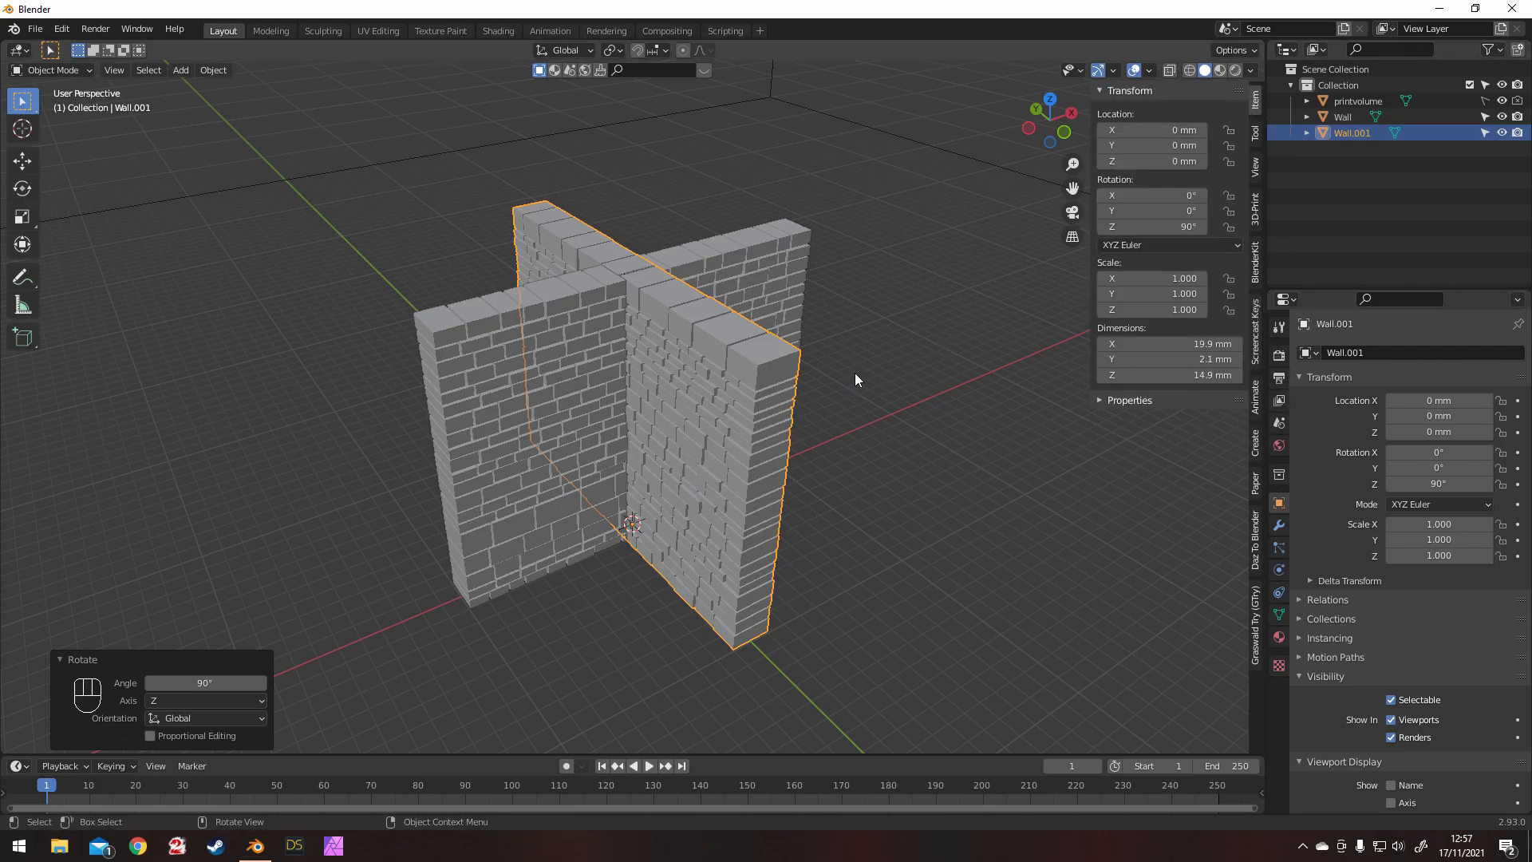
Step: Move the rotated wall in top view to about X -11.03 mm, Y -8.92 mm, forming a corner with the window wall
{"action": "key", "text": "KP_7"}
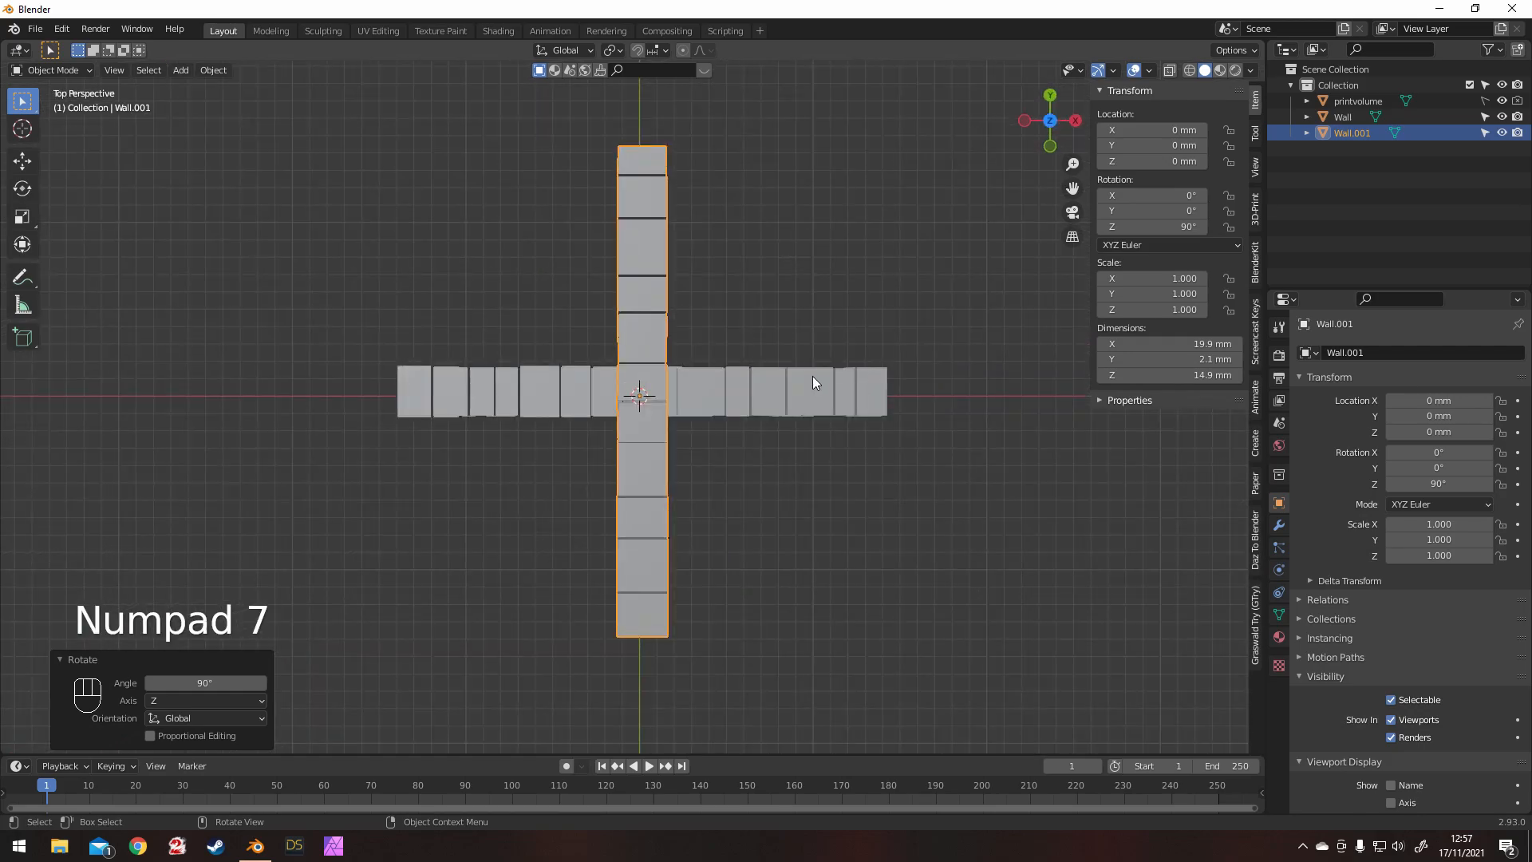
{"action": "key", "text": "g"}
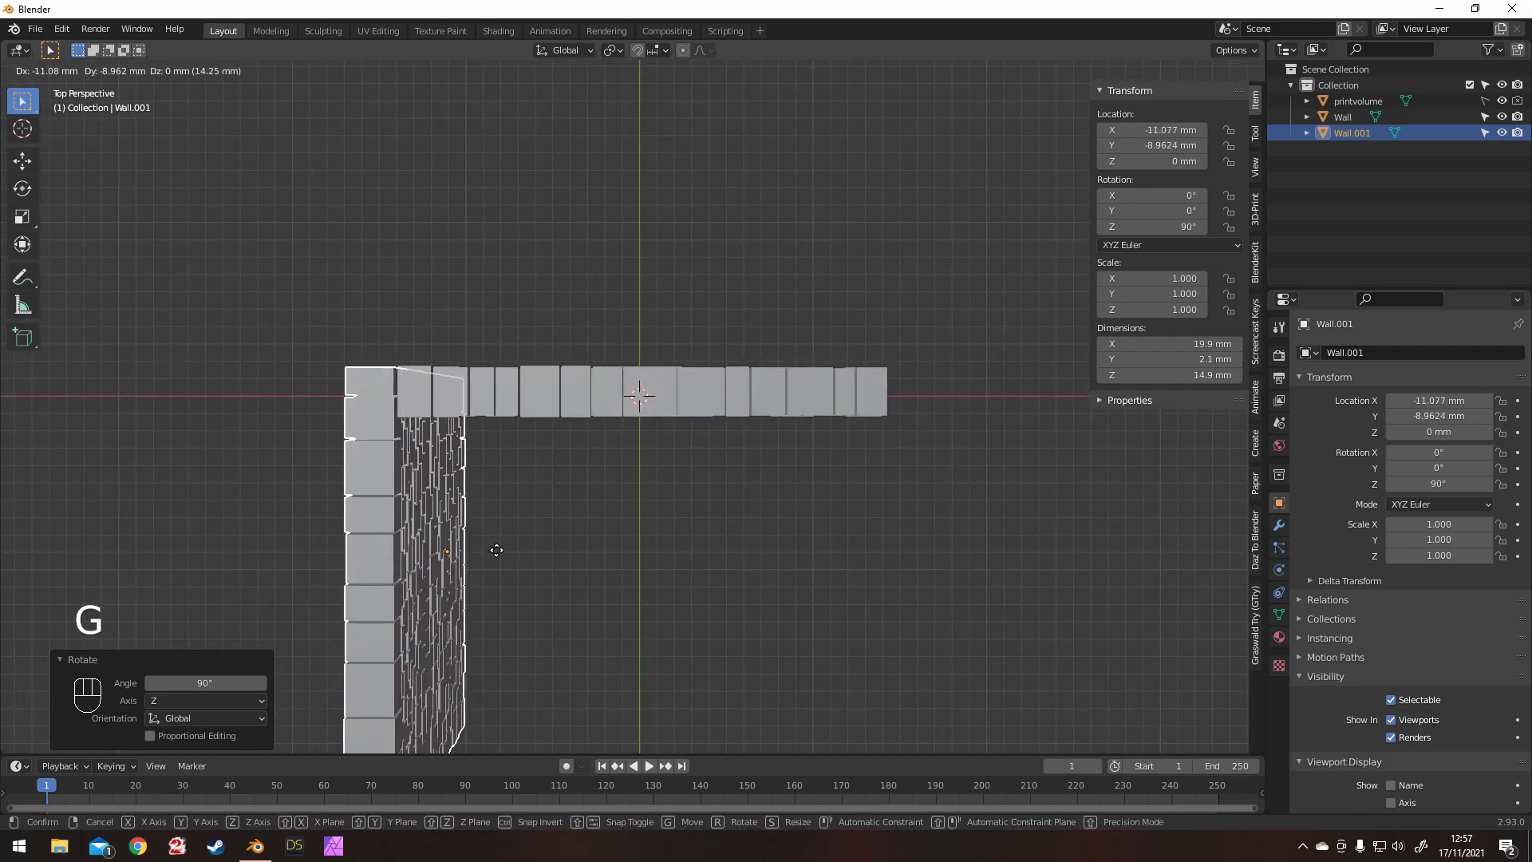
{"action": "left_click", "coordinate": [490, 543]}
{"action": "middle_click_drag", "start_coordinate": [490, 543], "coordinate": [794, 329]}
{"action": "left_click", "coordinate": [784, 331]}
{"action": "scroll", "coordinate": [697, 345], "scroll_direction": "down", "scroll_amount": 5}
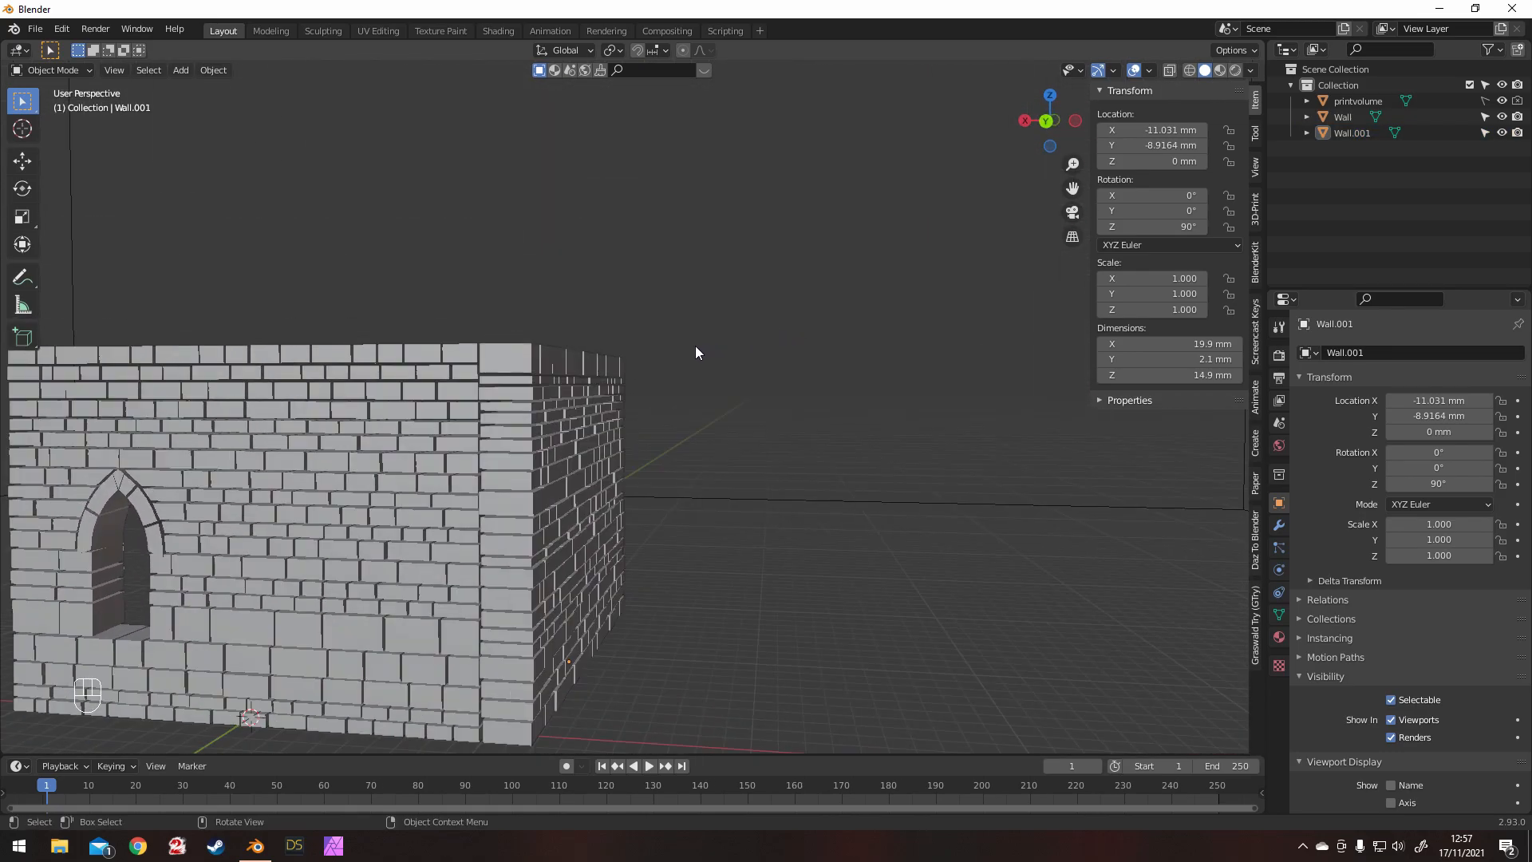
{"action": "mouse_move", "coordinate": [697, 338]}
{"action": "middle_mouse_down"}
{"action": "mouse_move", "coordinate": [691, 367]}
{"action": "mouse_move", "coordinate": [749, 385]}
{"action": "mouse_move", "coordinate": [668, 341]}
{"action": "middle_mouse_up"}
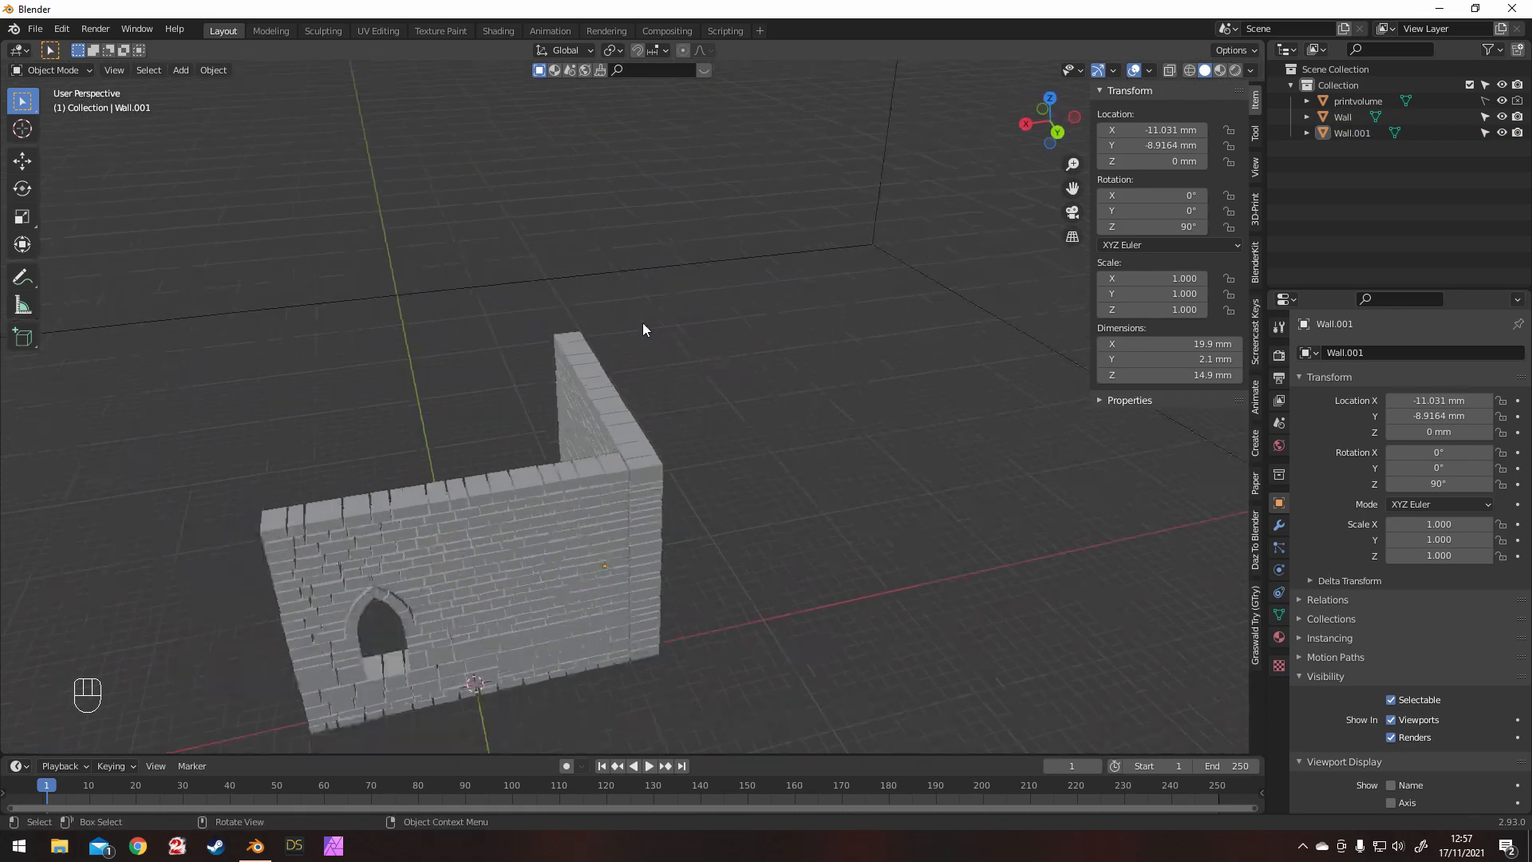
Step: Add a plane at the origin and scale it by 50 as the ground under the walls
{"action": "left_click", "coordinate": [182, 70]}
{"action": "mouse_move", "coordinate": [194, 83]}
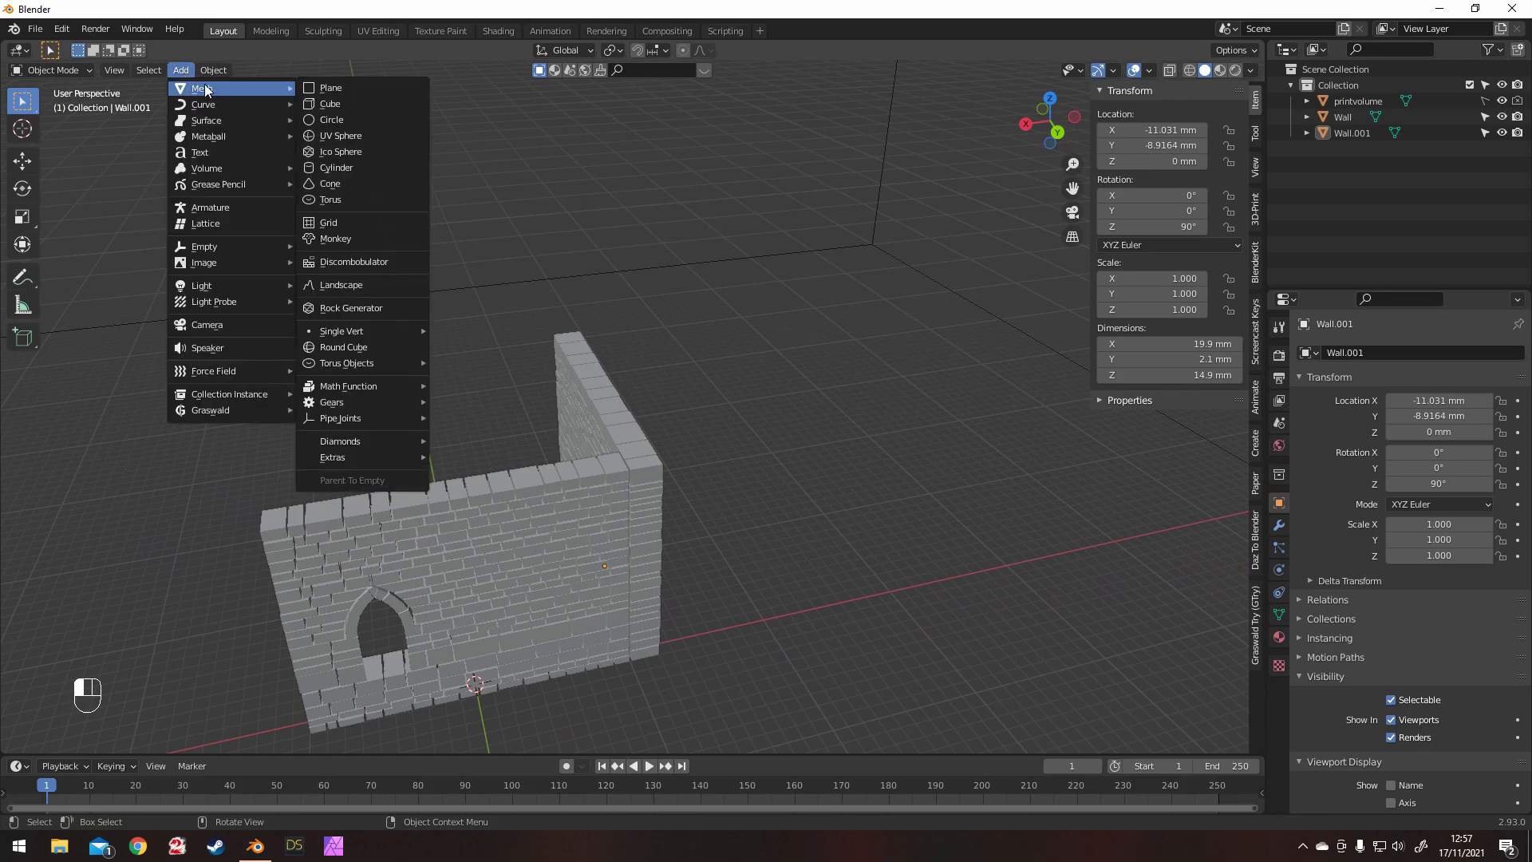
{"action": "left_click", "coordinate": [322, 85]}
{"action": "scroll", "coordinate": [447, 266], "scroll_direction": "down", "scroll_amount": 2}
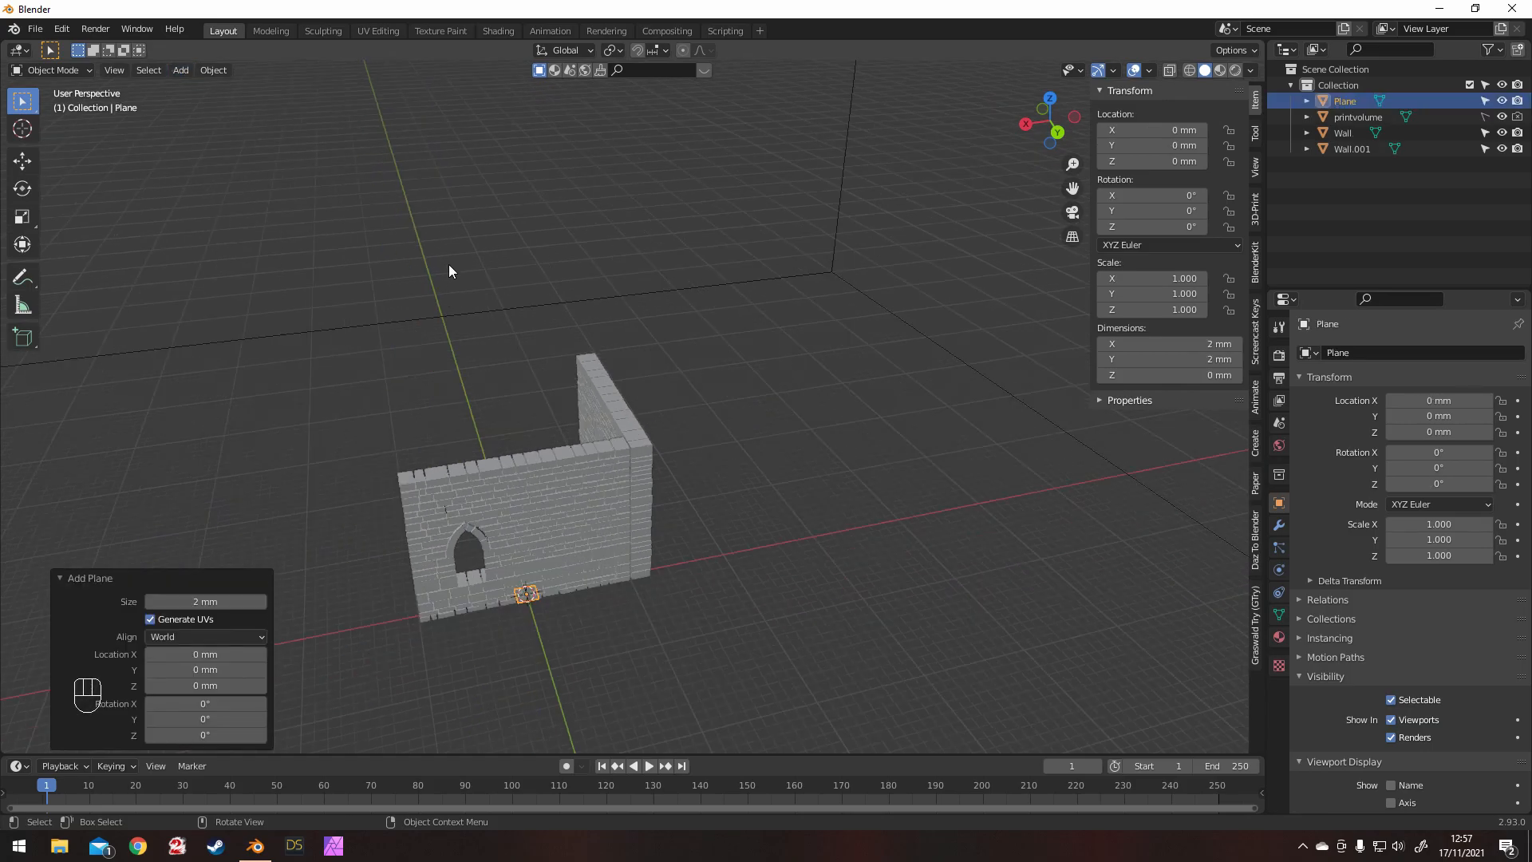
{"action": "type", "text": "s50"}
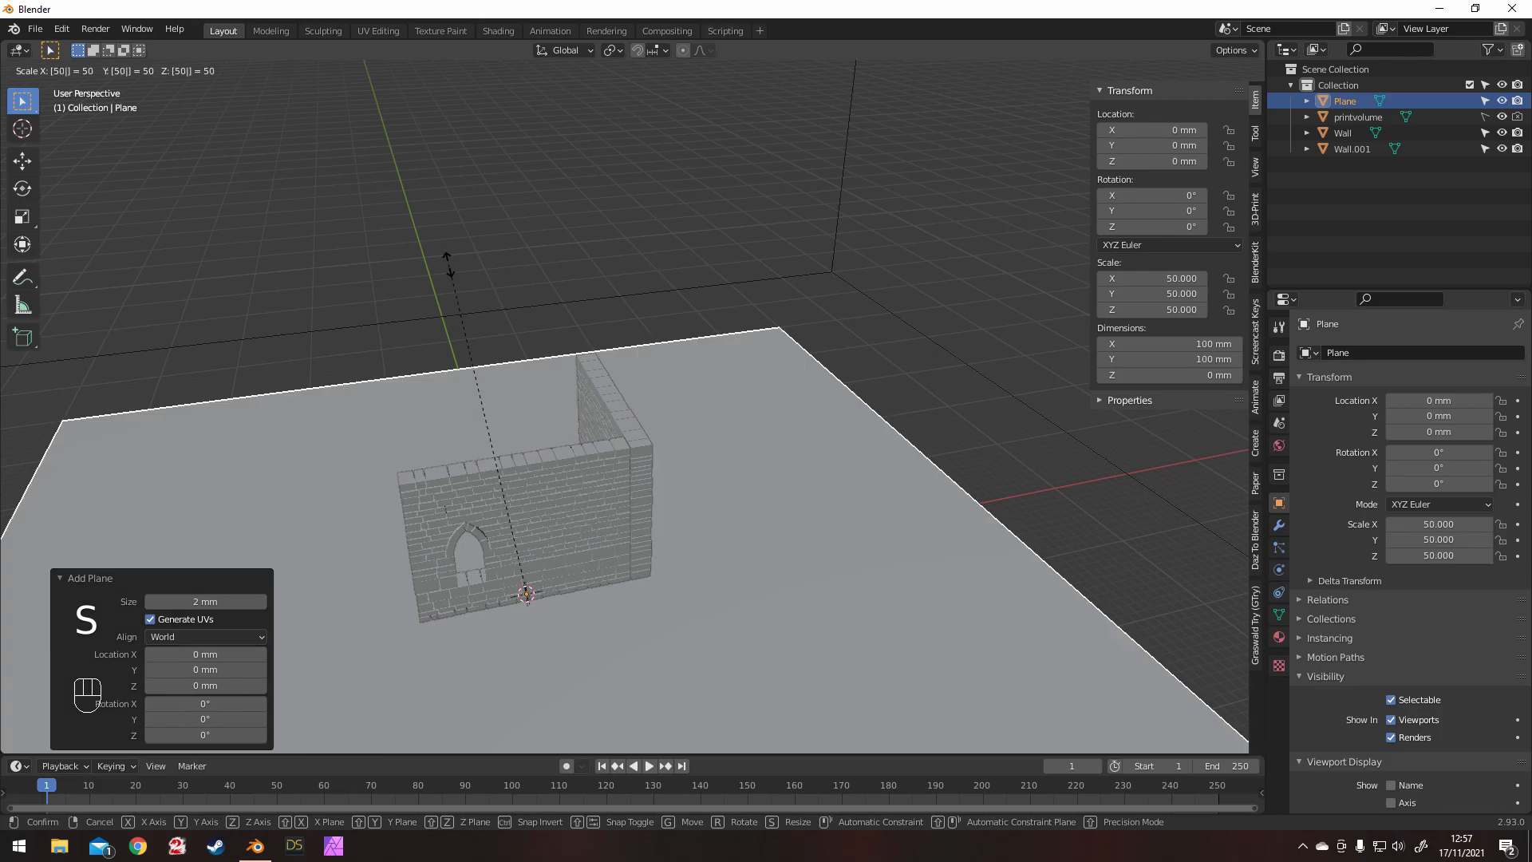
{"action": "left_click", "coordinate": [449, 265]}
Step: Lower the ground plane about 0.13 mm along Z, just beneath the walls
{"action": "middle_click_drag", "start_coordinate": [568, 335], "coordinate": [557, 261]}
{"action": "key", "text": "g"}
{"action": "key", "text": "z"}
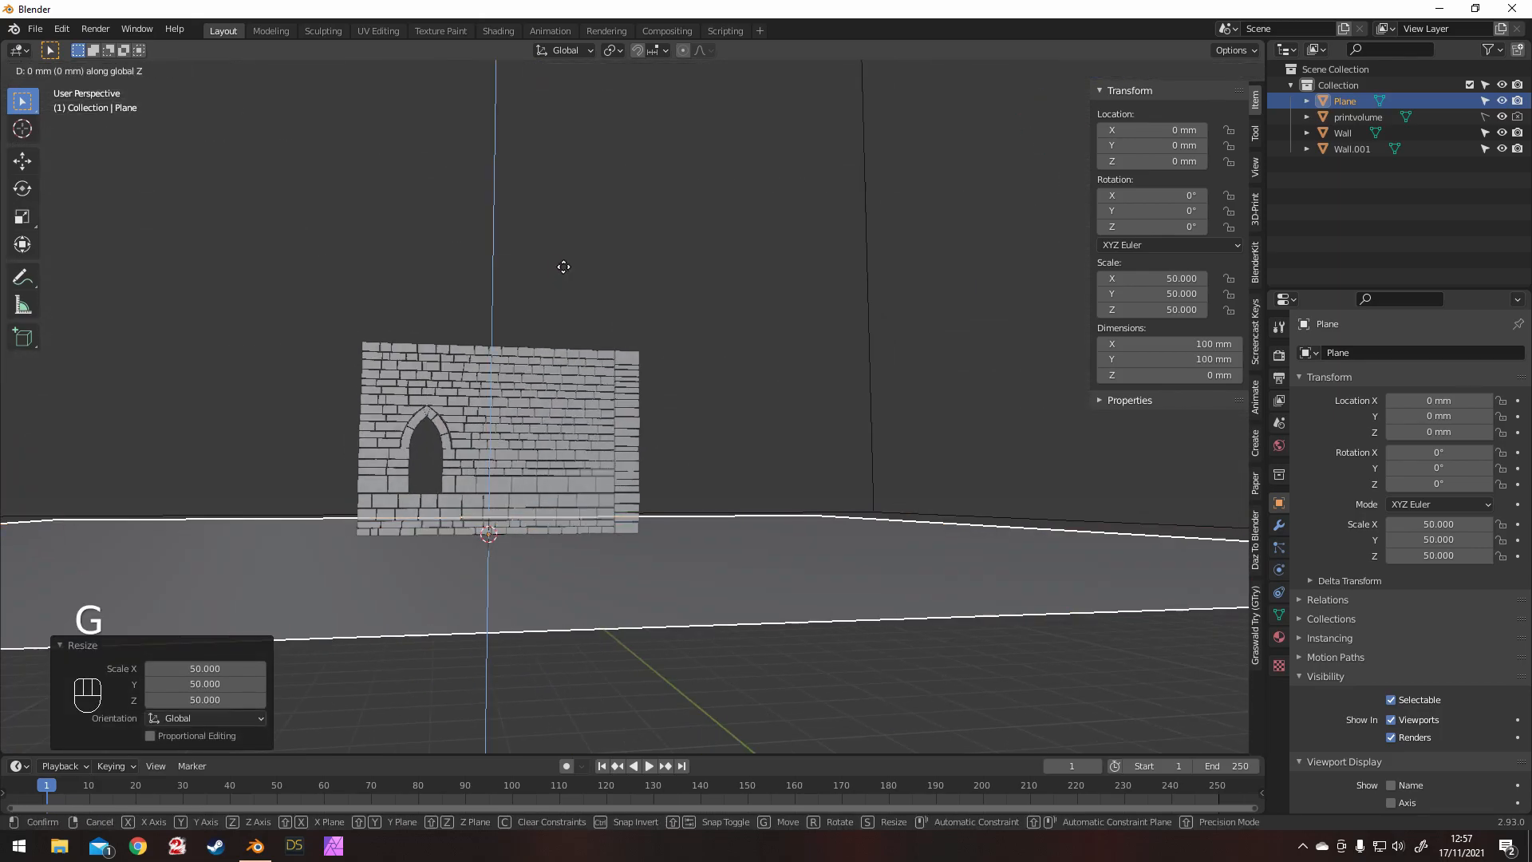
{"action": "left_click", "coordinate": [557, 261]}
{"action": "middle_click_drag", "start_coordinate": [557, 261], "coordinate": [725, 323]}
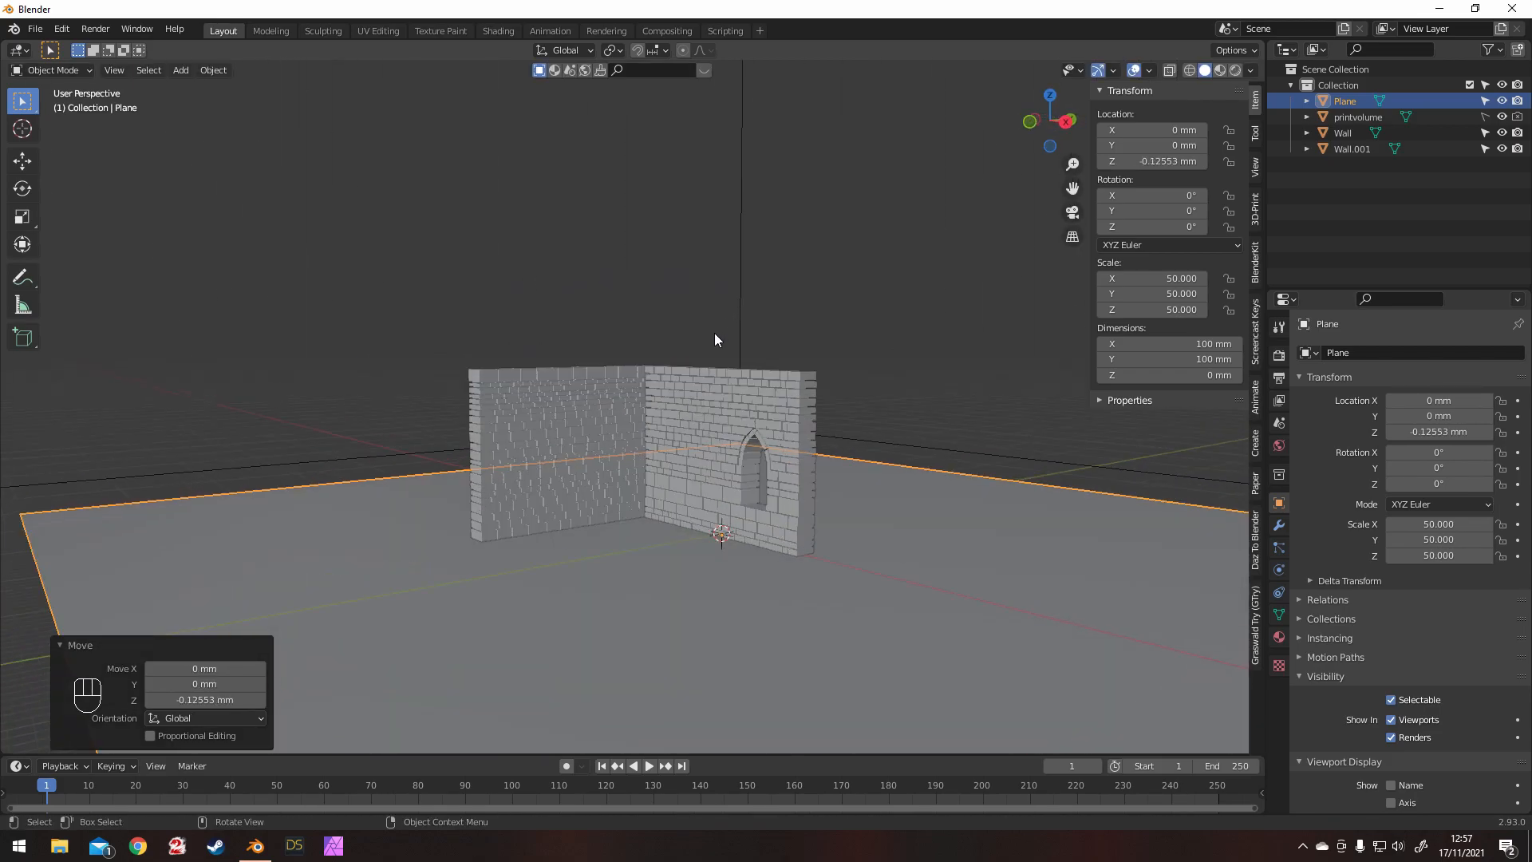
Step: Give the ground plane rigid body physics with the type set to Passive
{"action": "left_click", "coordinate": [659, 432]}
{"action": "left_click", "coordinate": [592, 611]}
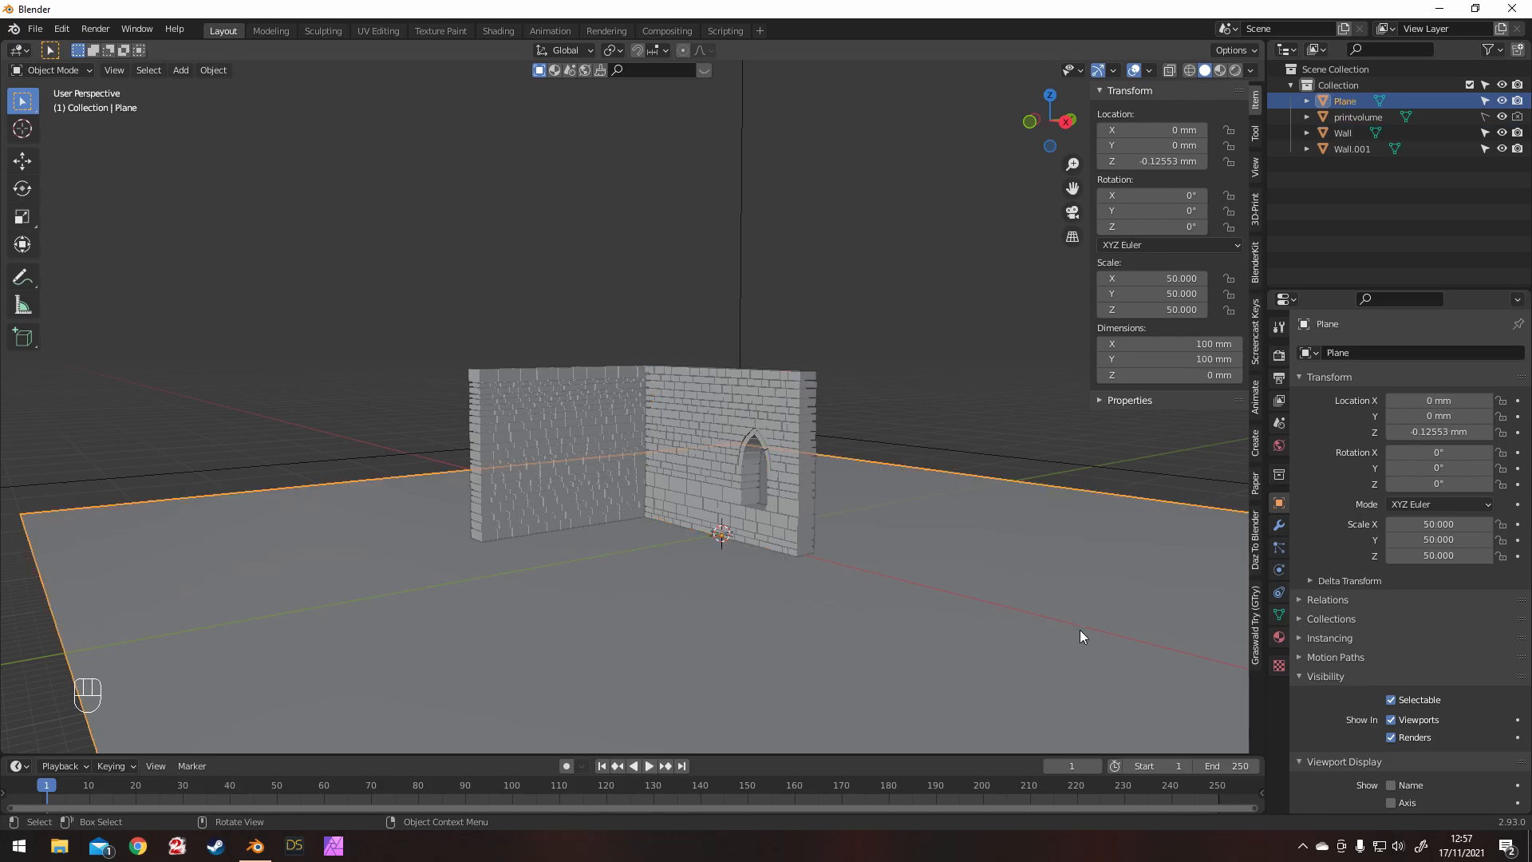
{"action": "left_click", "coordinate": [1278, 570]}
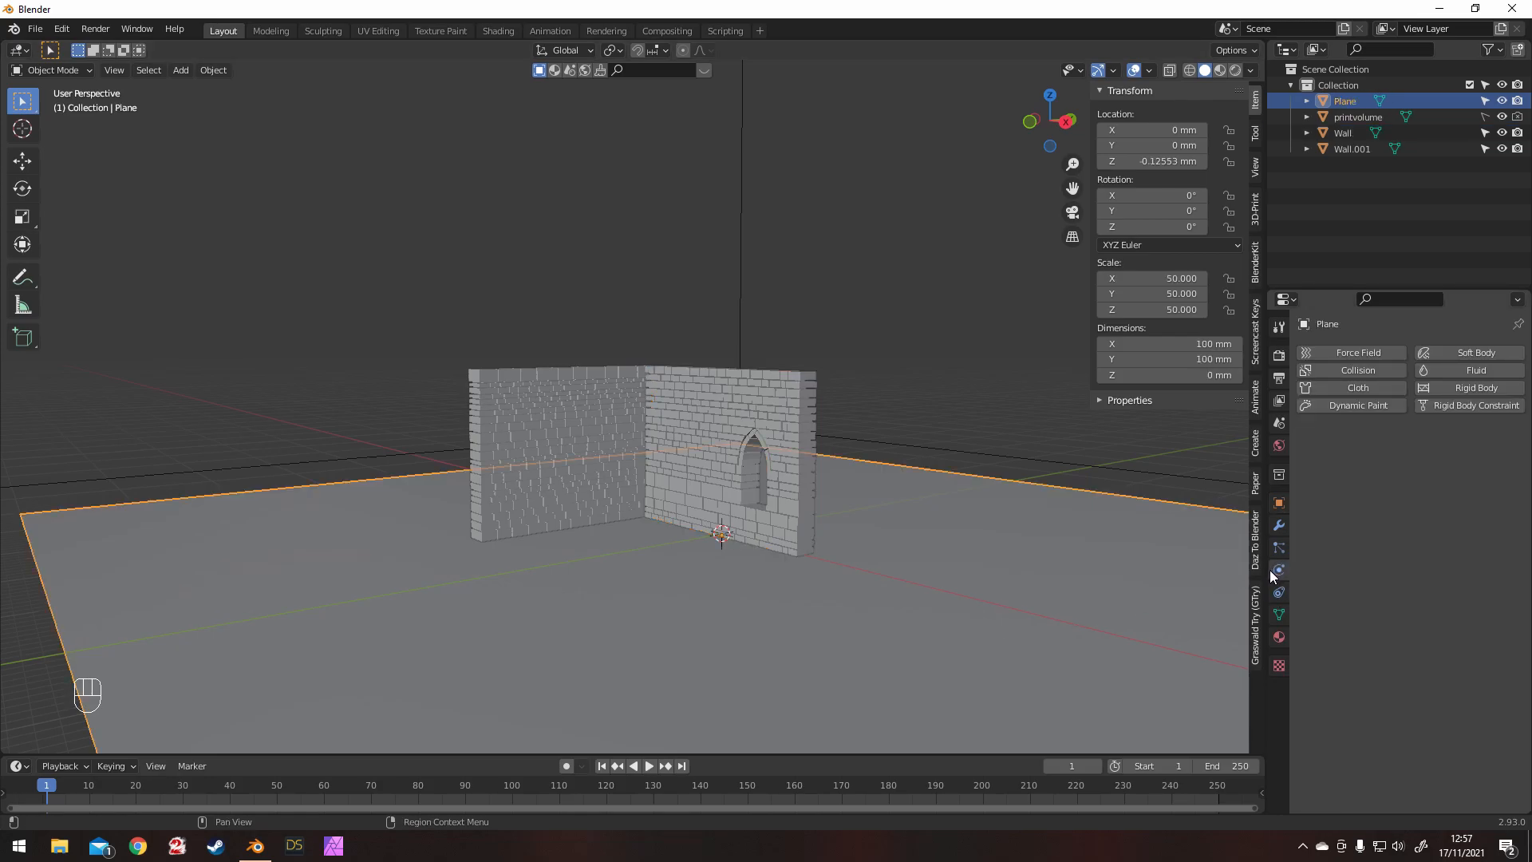
{"action": "left_click", "coordinate": [1461, 389]}
{"action": "left_click", "coordinate": [1434, 455]}
{"action": "left_click", "coordinate": [1416, 488]}
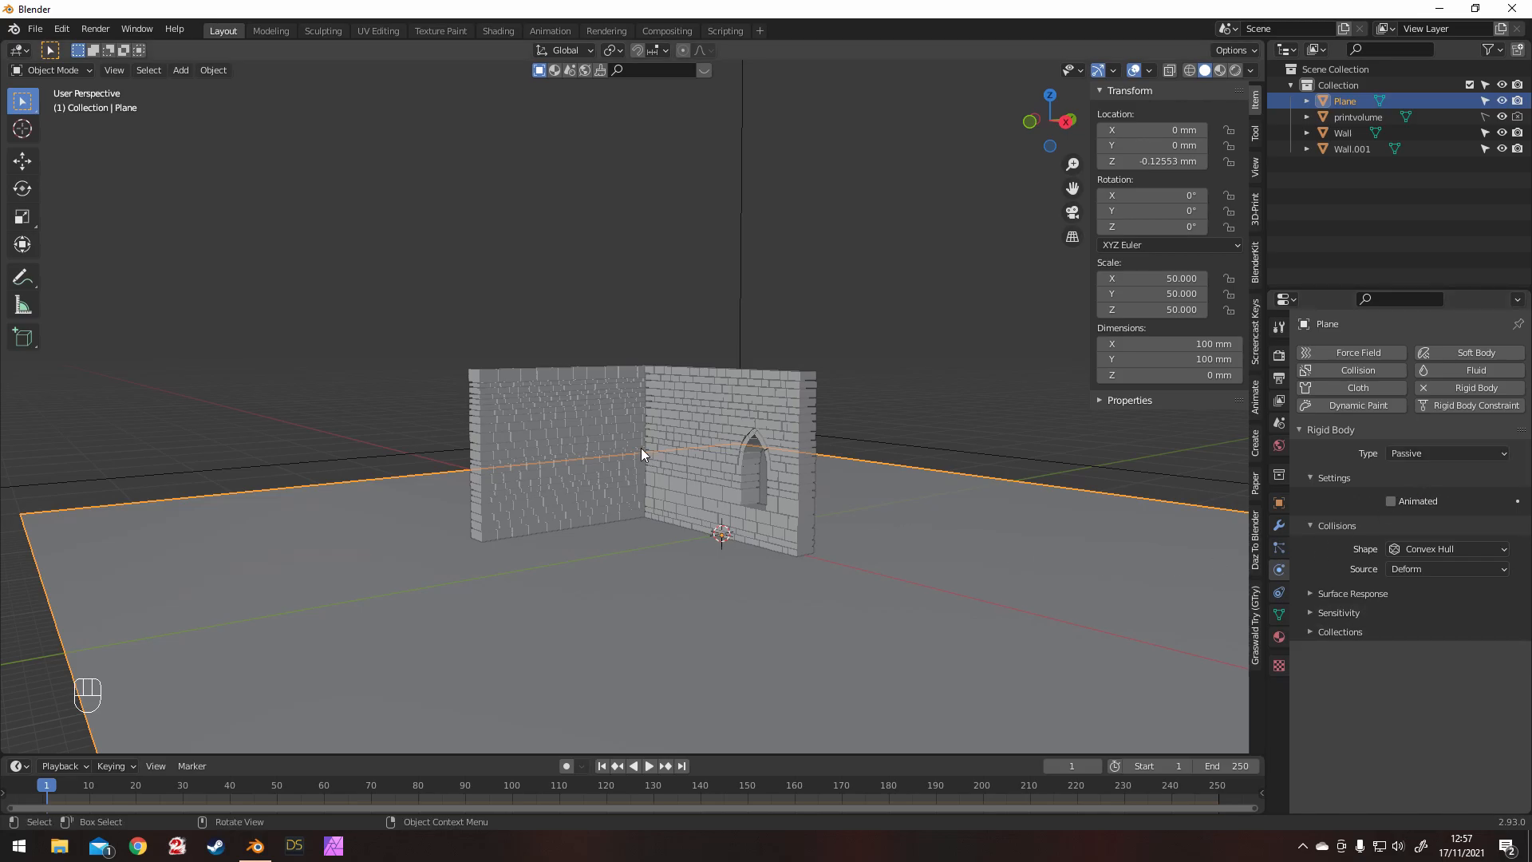
Step: Join the two brick walls into a single object
{"action": "left_click", "coordinate": [602, 433]}
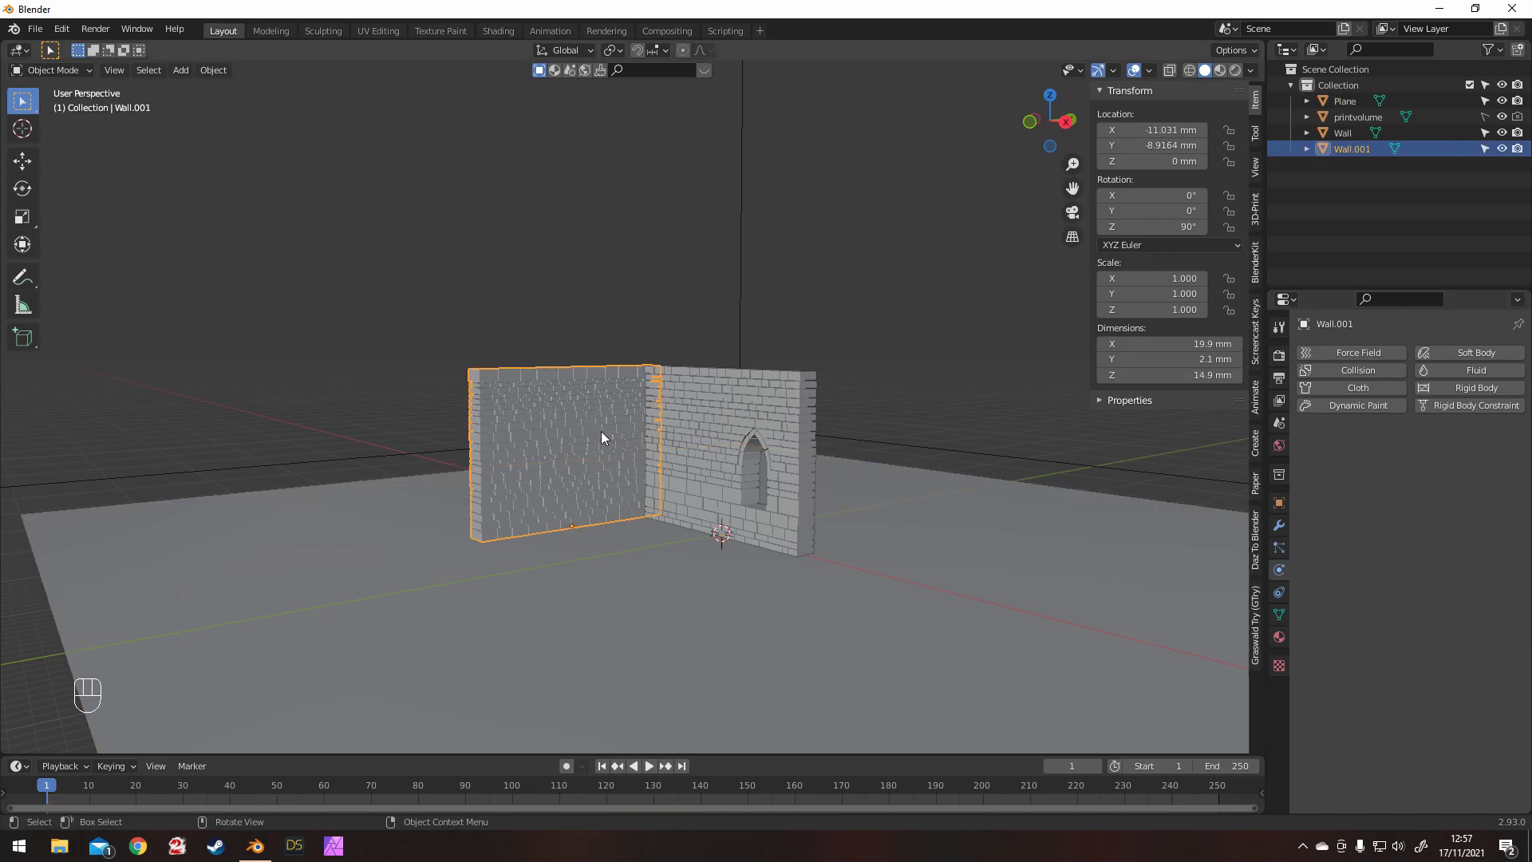
{"action": "left_click", "coordinate": [704, 421], "text": "shift"}
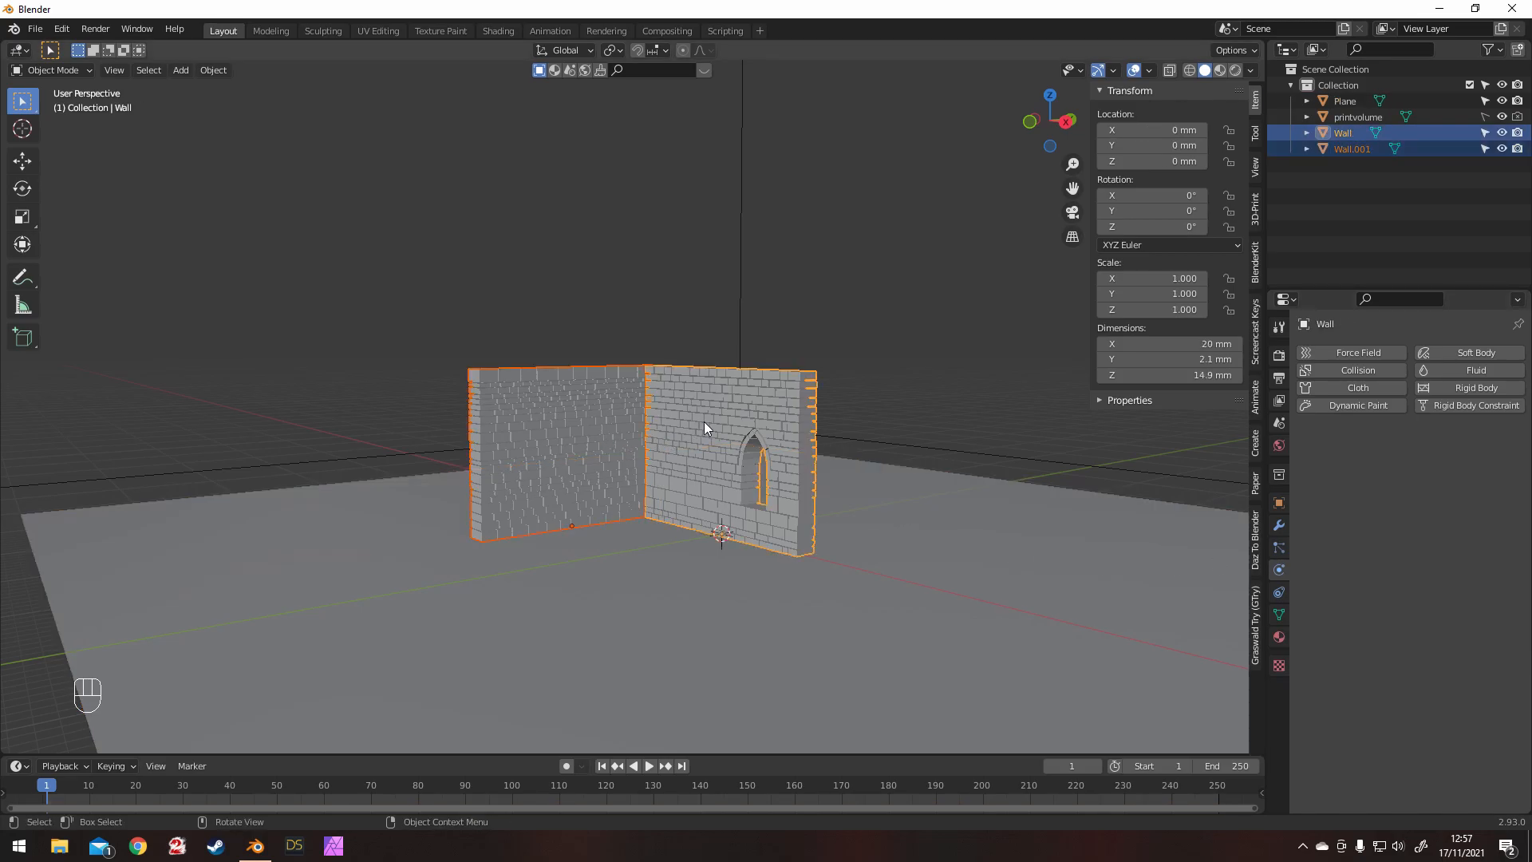
{"action": "left_click", "coordinate": [567, 430]}
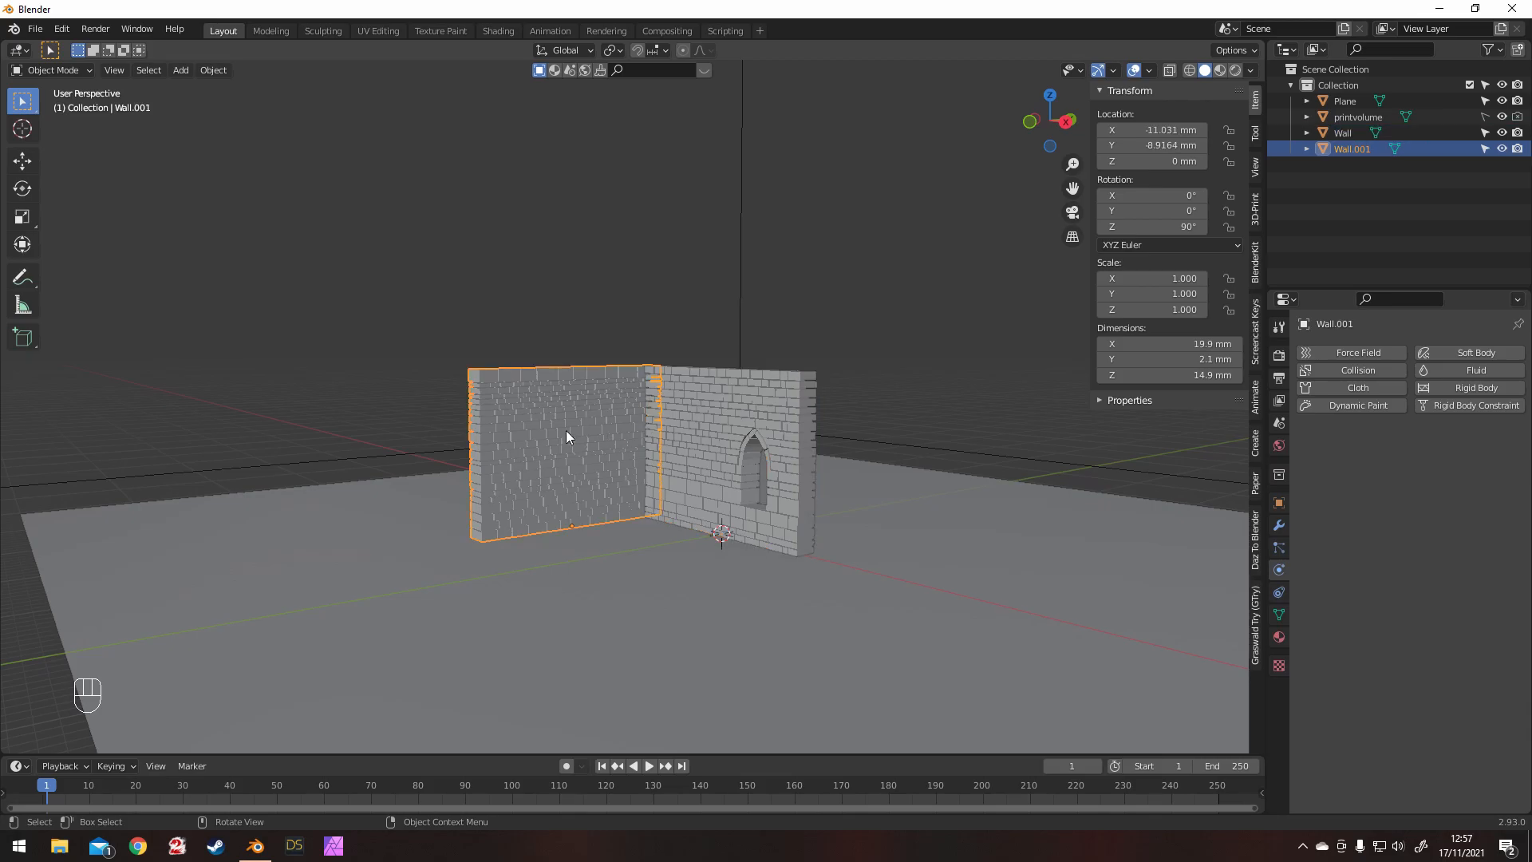
{"action": "left_click", "coordinate": [699, 432], "text": "shift"}
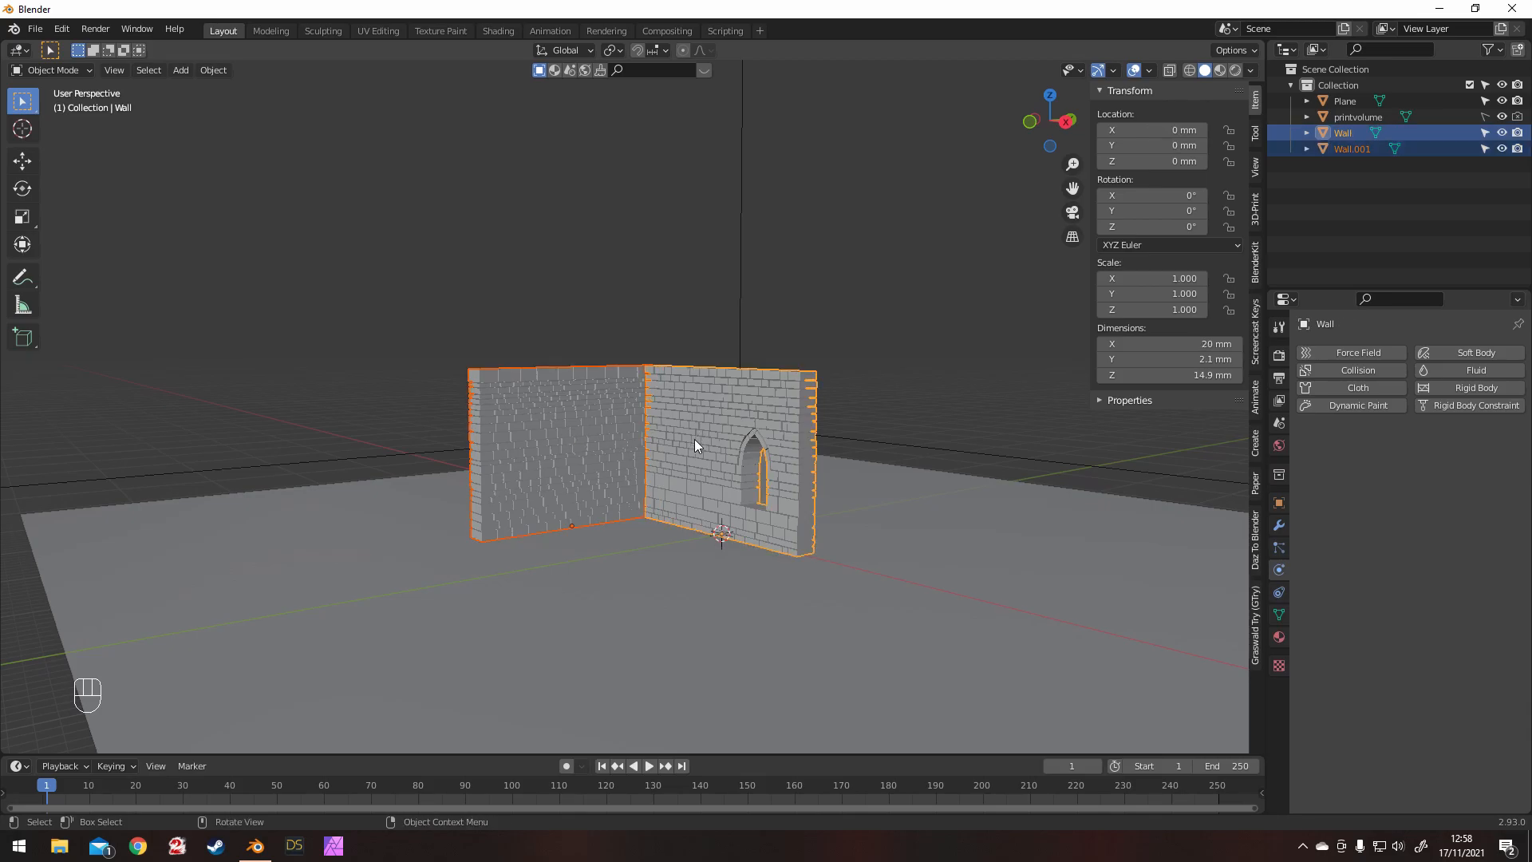
{"action": "key", "text": "ctrl+j"}
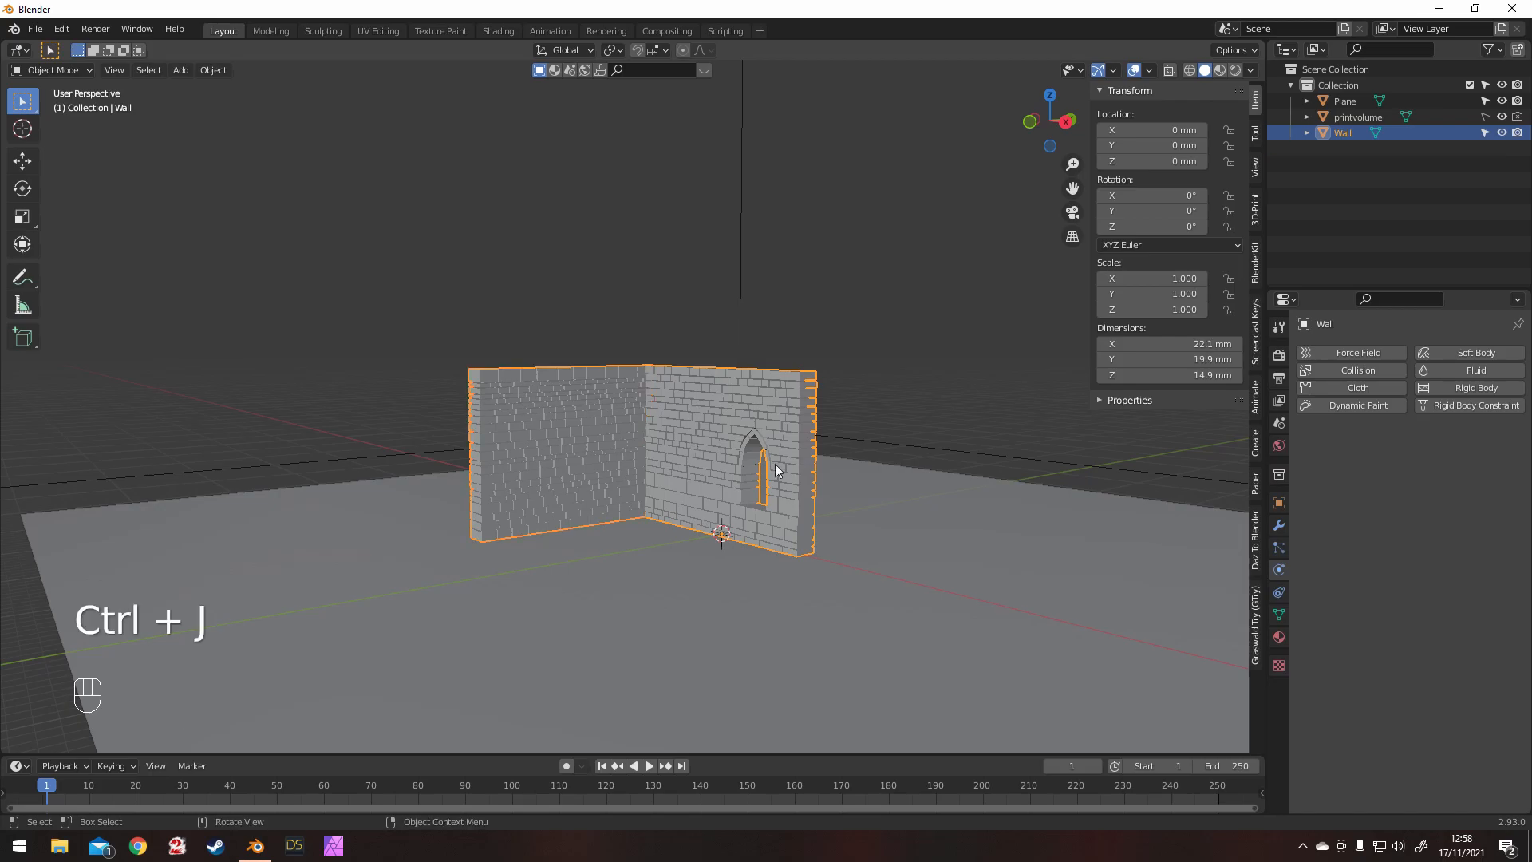
{"action": "left_click", "coordinate": [1430, 387]}
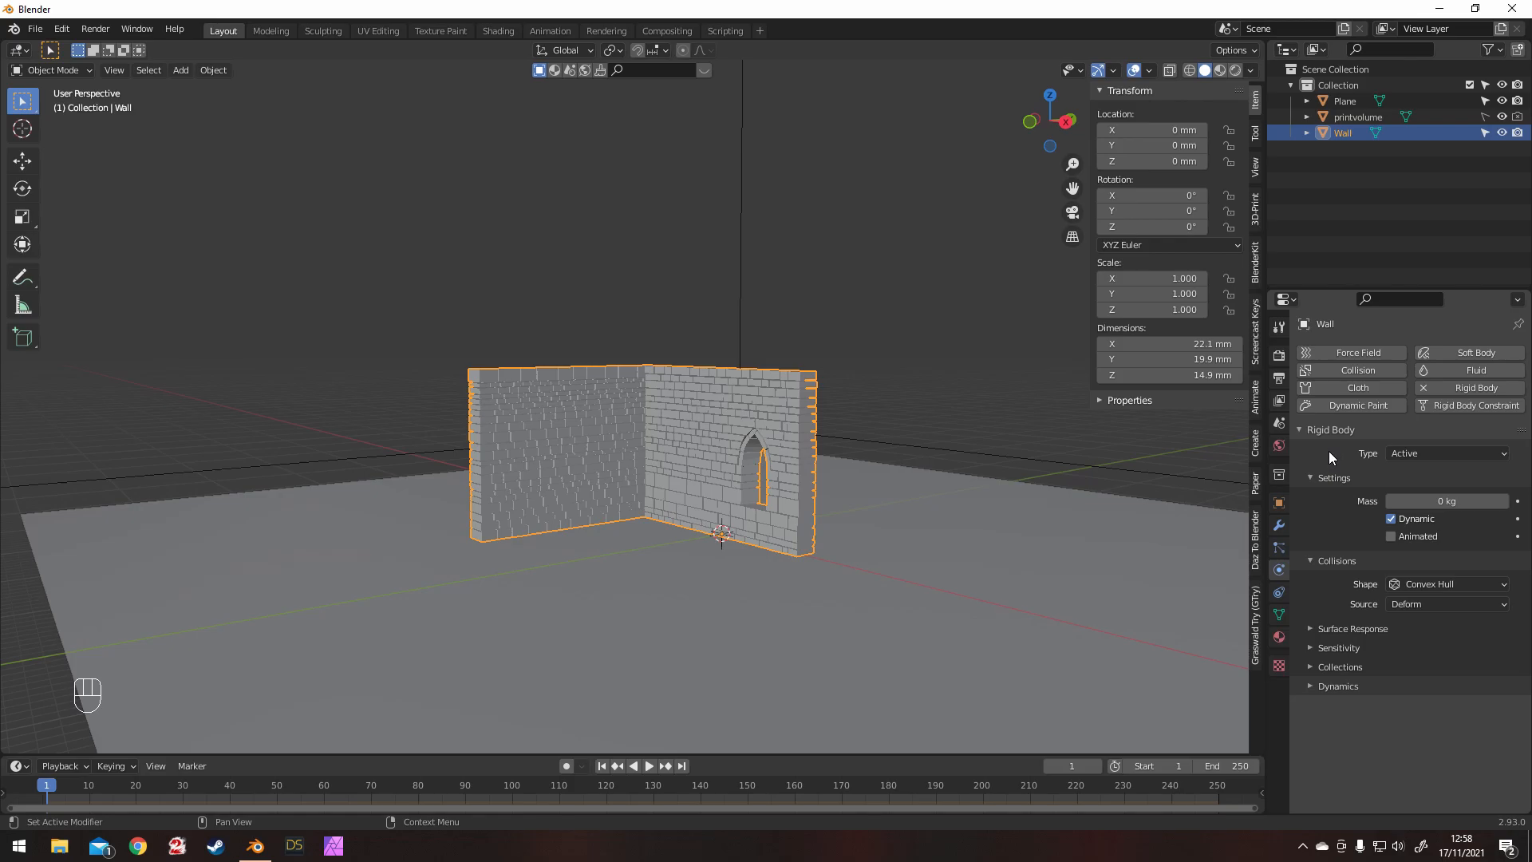
{"action": "left_click", "coordinate": [1429, 388]}
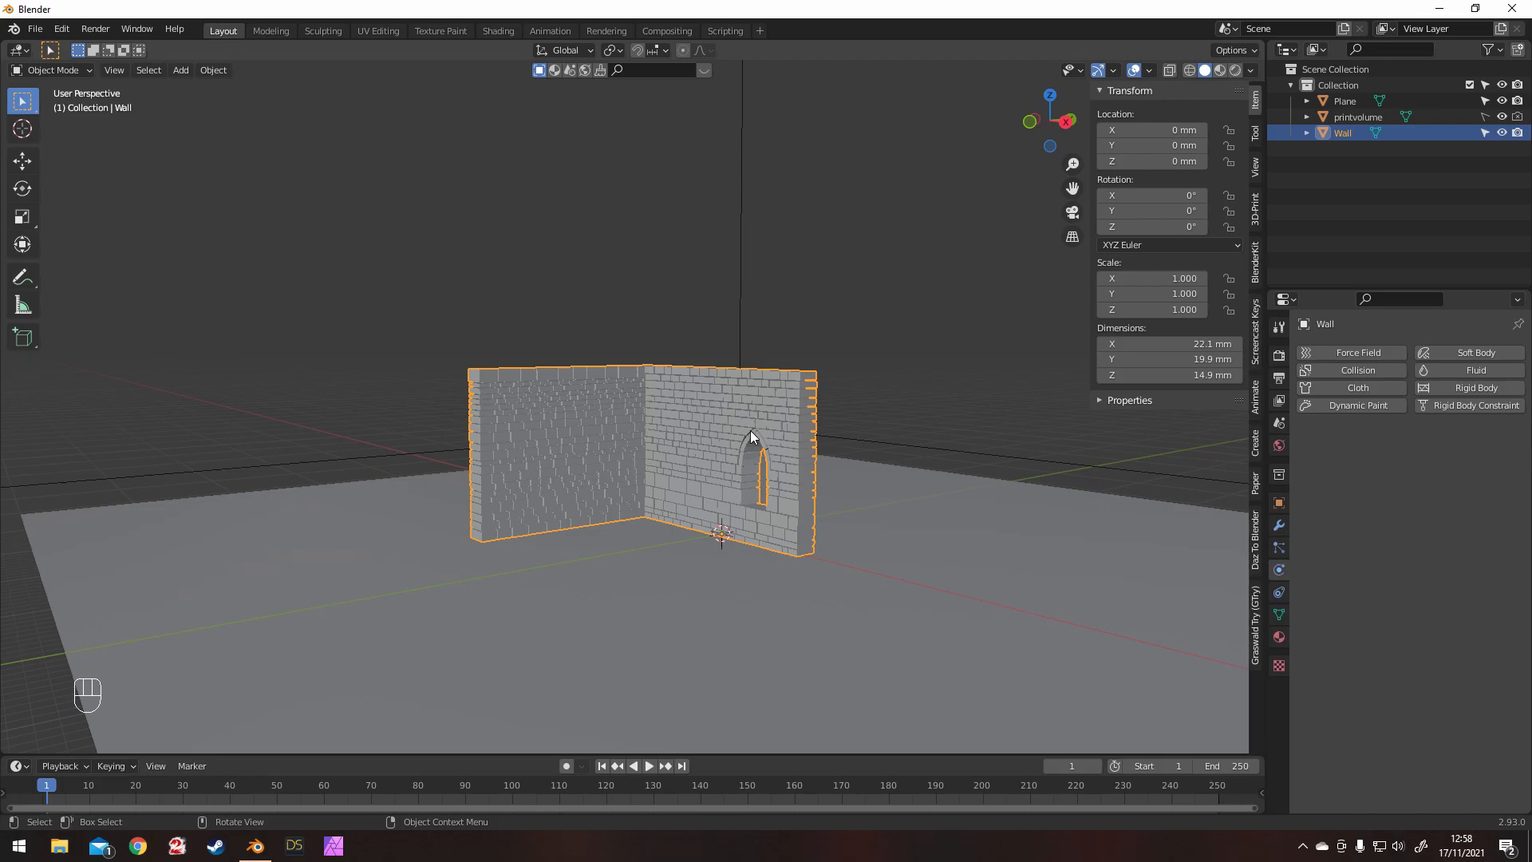
Step: Create a new collection and move the joined wall into it
{"action": "right_click", "coordinate": [1328, 178]}
{"action": "right_click", "coordinate": [1319, 173]}
{"action": "right_click", "coordinate": [1319, 172]}
{"action": "key", "text": "Escape"}
{"action": "left_click", "coordinate": [1320, 171]}
{"action": "left_click_drag", "start_coordinate": [1354, 131], "coordinate": [1342, 150]}
{"action": "left_click", "coordinate": [1352, 200]}
Step: Separate the joined wall into individual bricks by loose parts
{"action": "left_click", "coordinate": [755, 400]}
{"action": "key", "text": "Tab"}
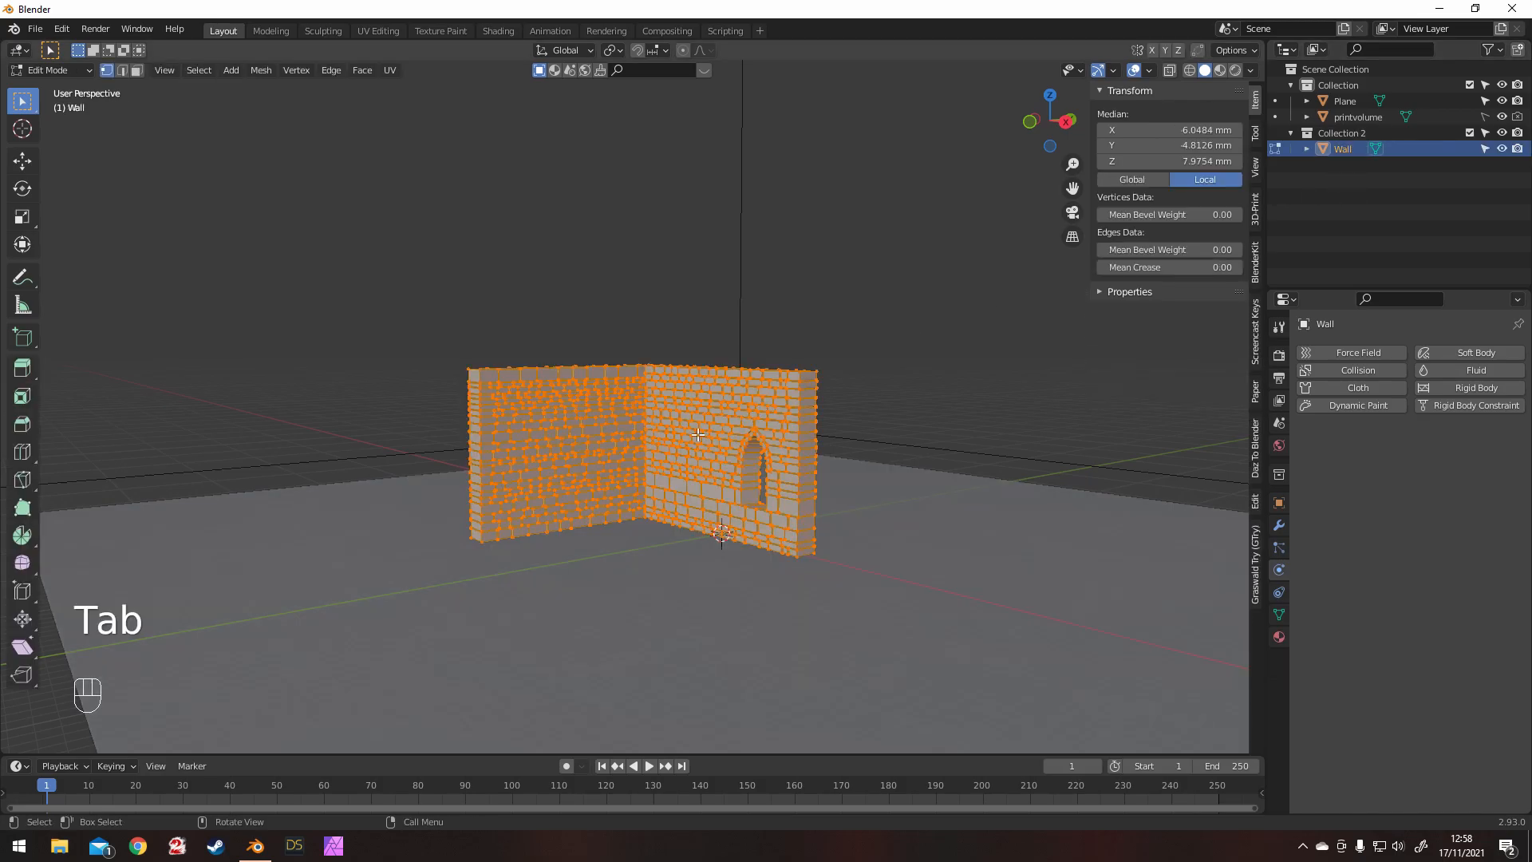
{"action": "key", "text": "p"}
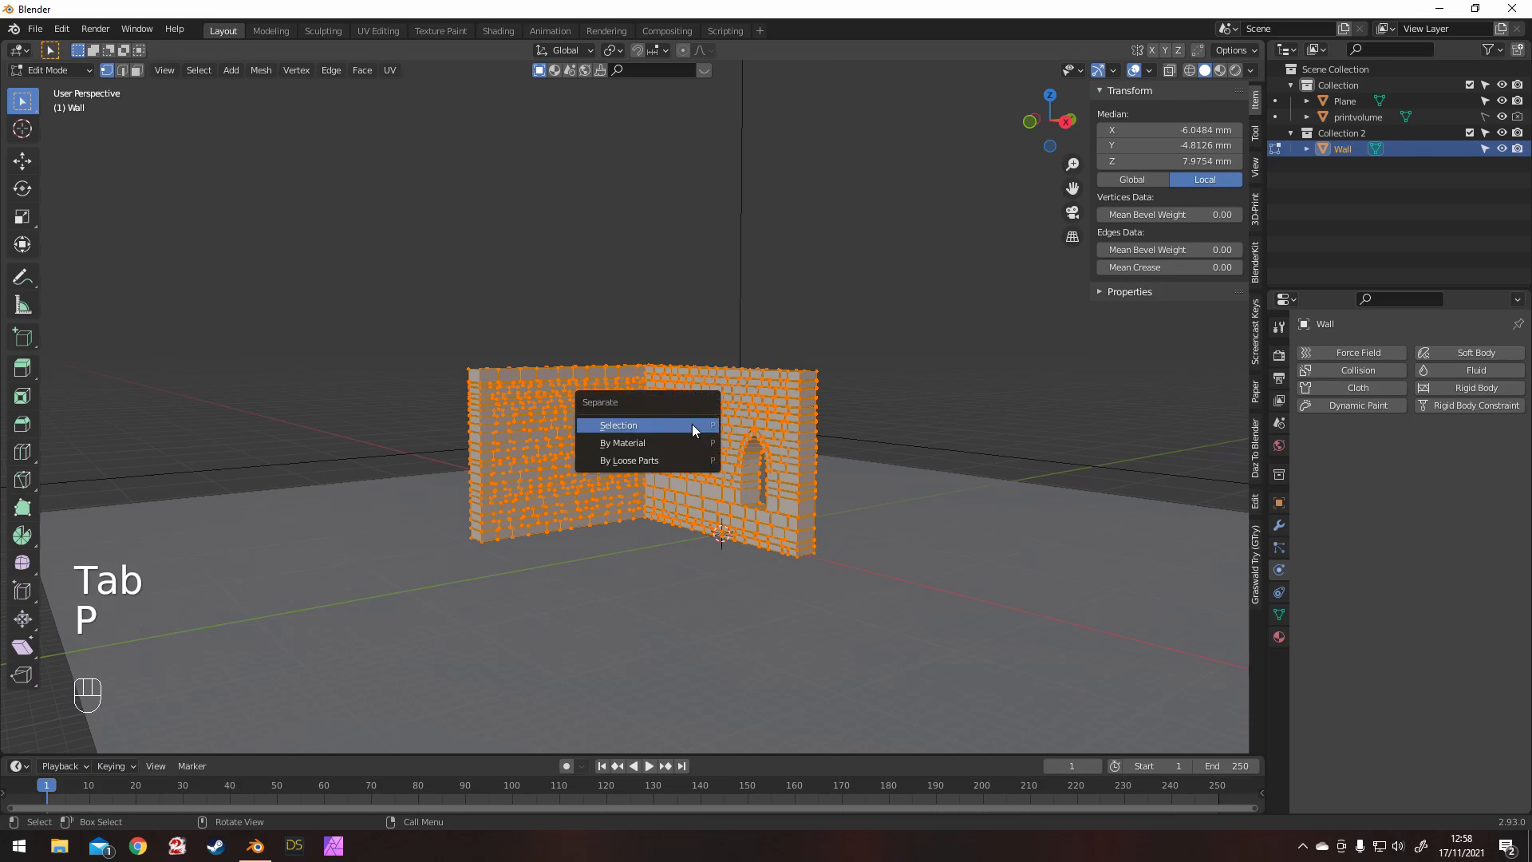
{"action": "left_click", "coordinate": [691, 459]}
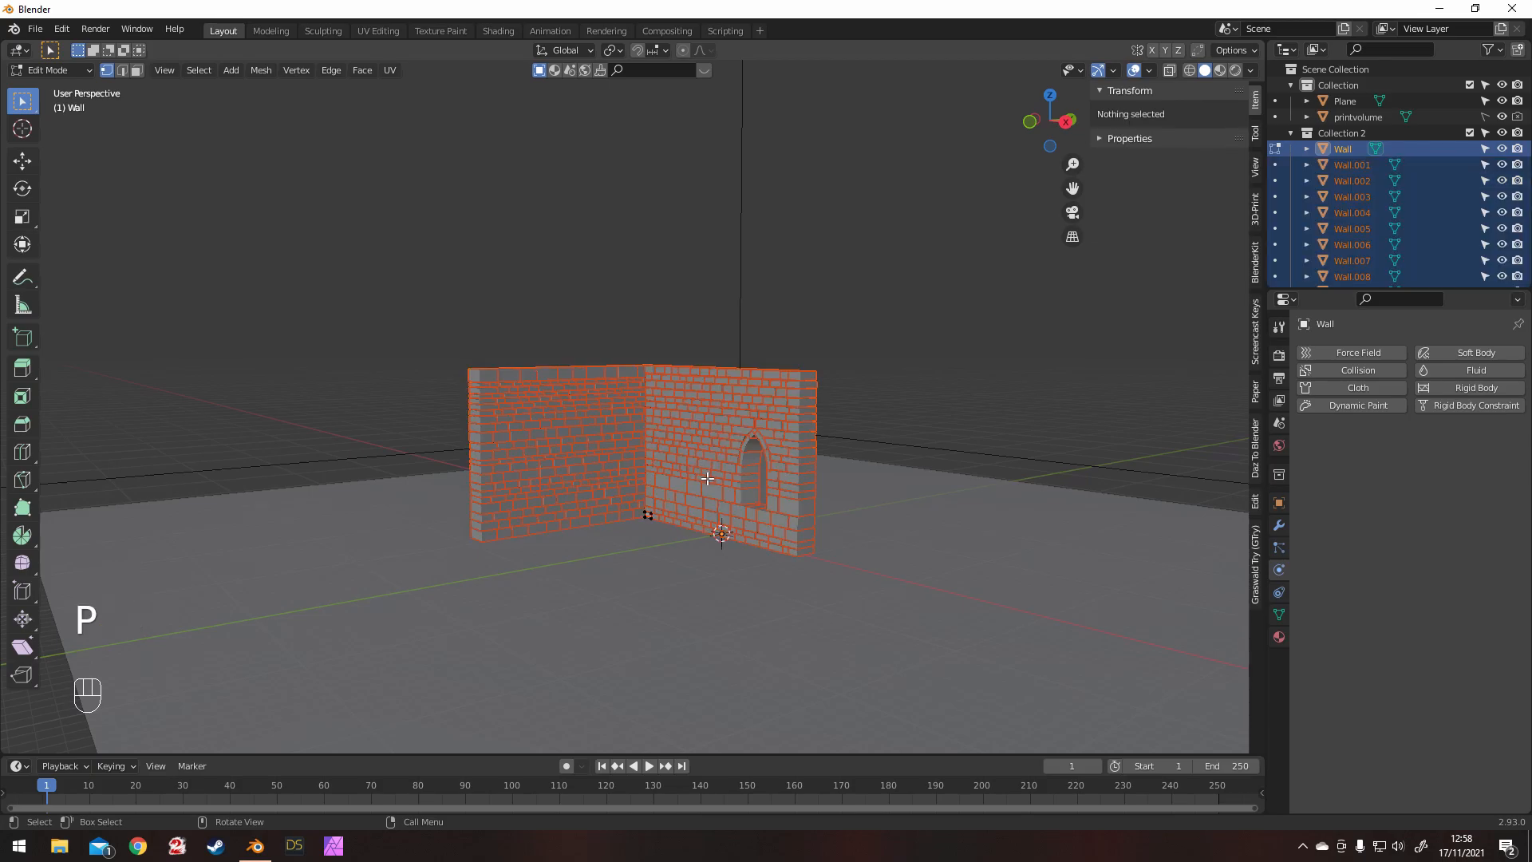
{"action": "key", "text": "Tab"}
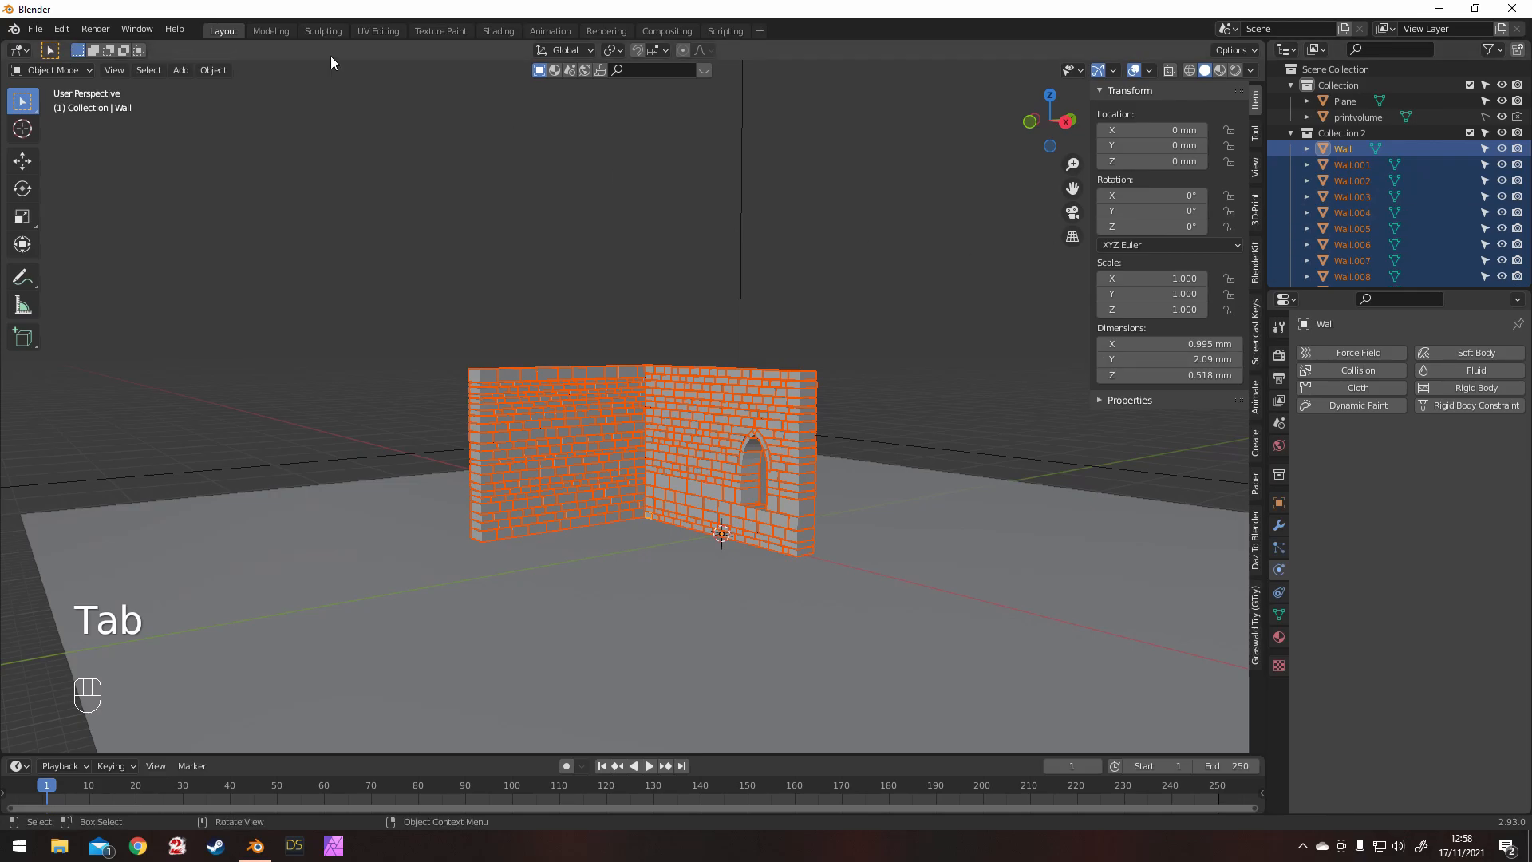
Step: Set the origin of every selected brick to its own geometry
{"action": "left_click", "coordinate": [209, 70]}
{"action": "mouse_move", "coordinate": [227, 106]}
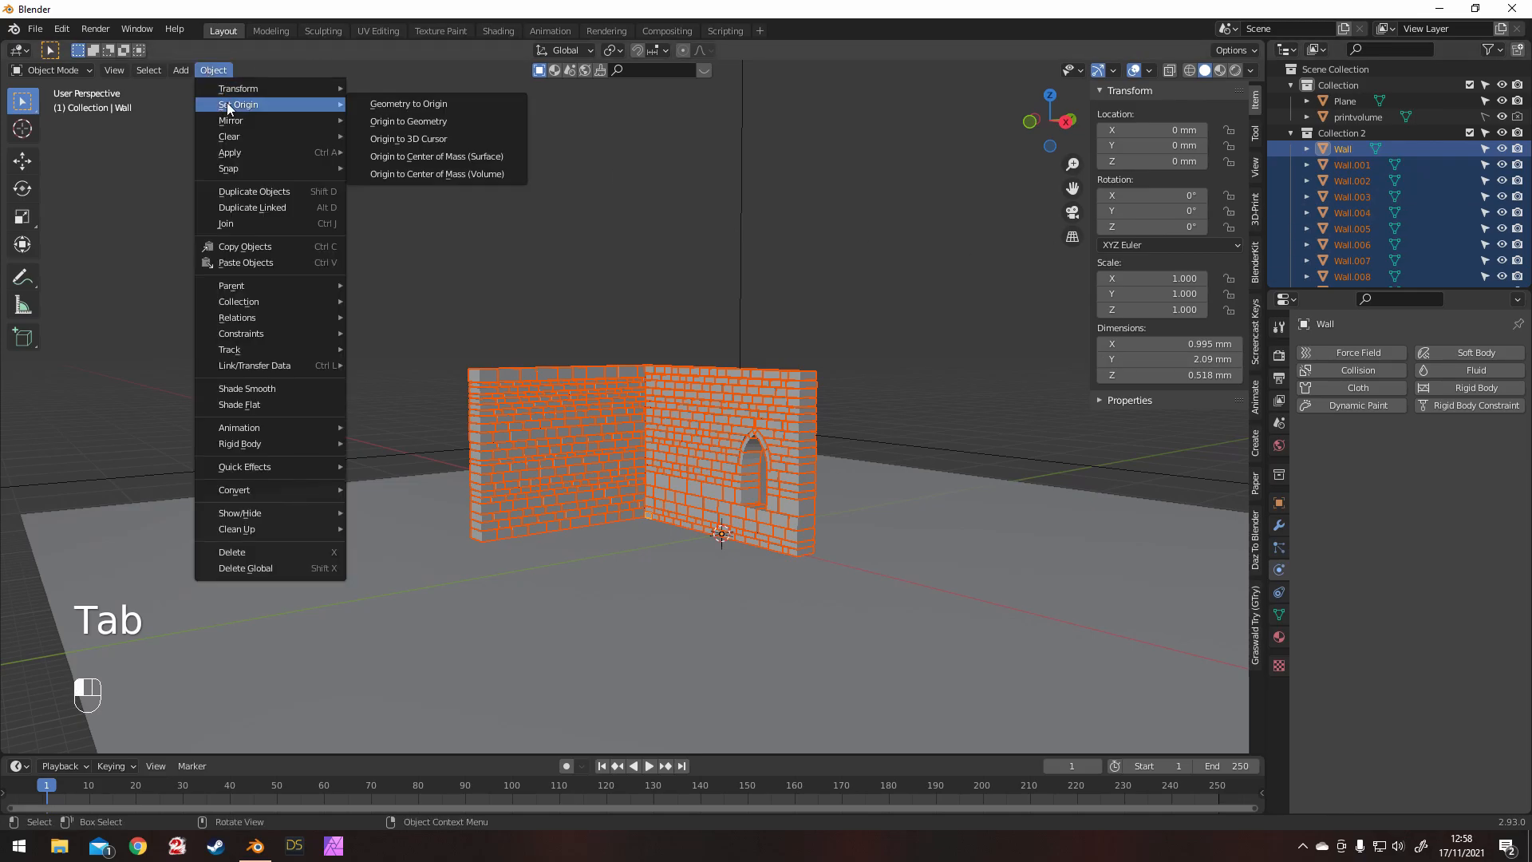
{"action": "left_click", "coordinate": [429, 121]}
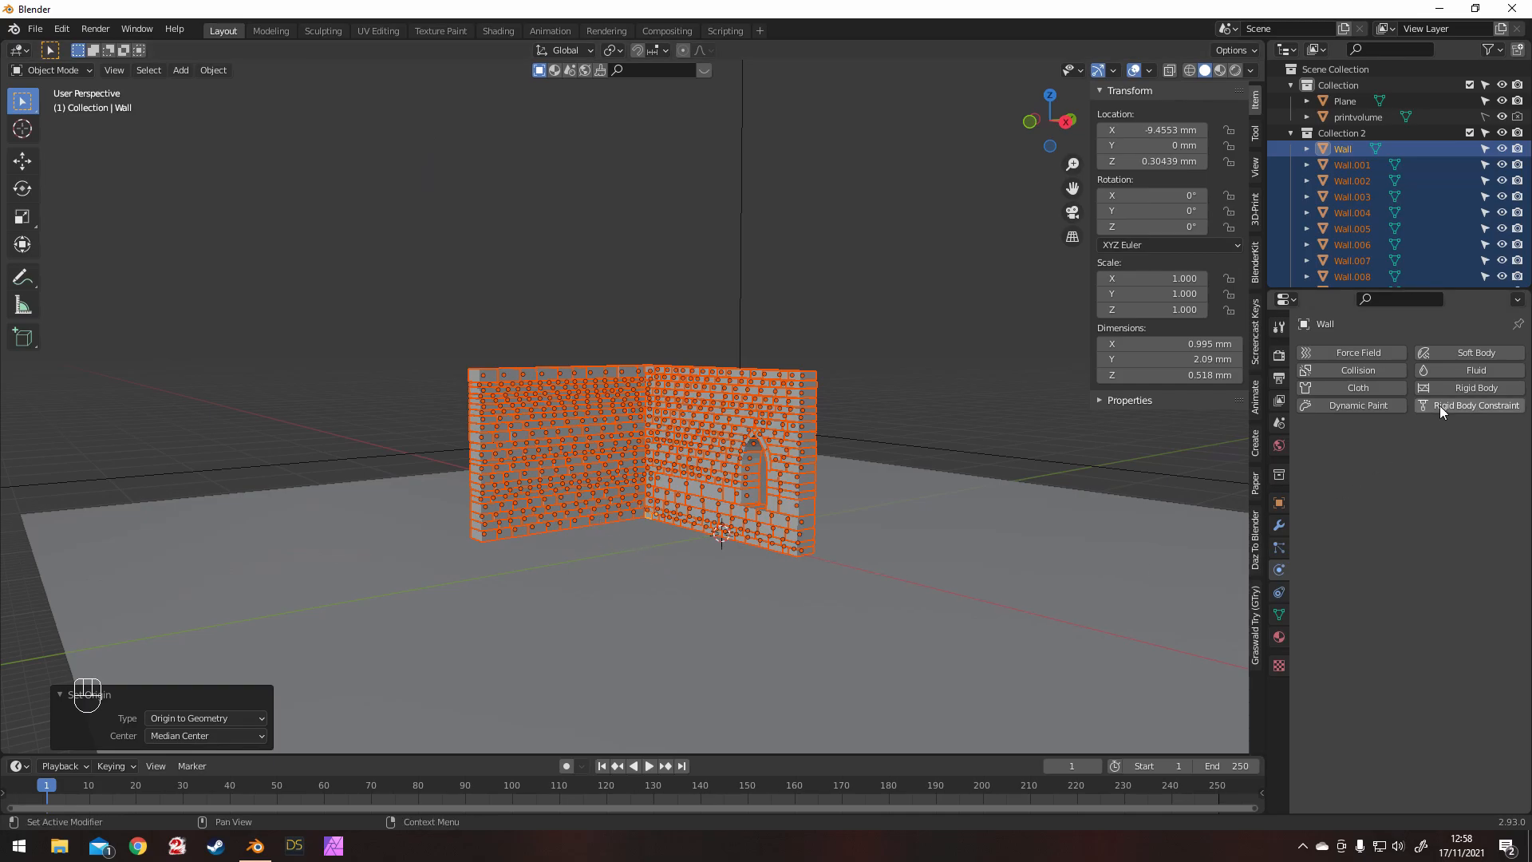
Step: Give all the separated bricks rigid body physics of type Active
{"action": "left_click", "coordinate": [1451, 387]}
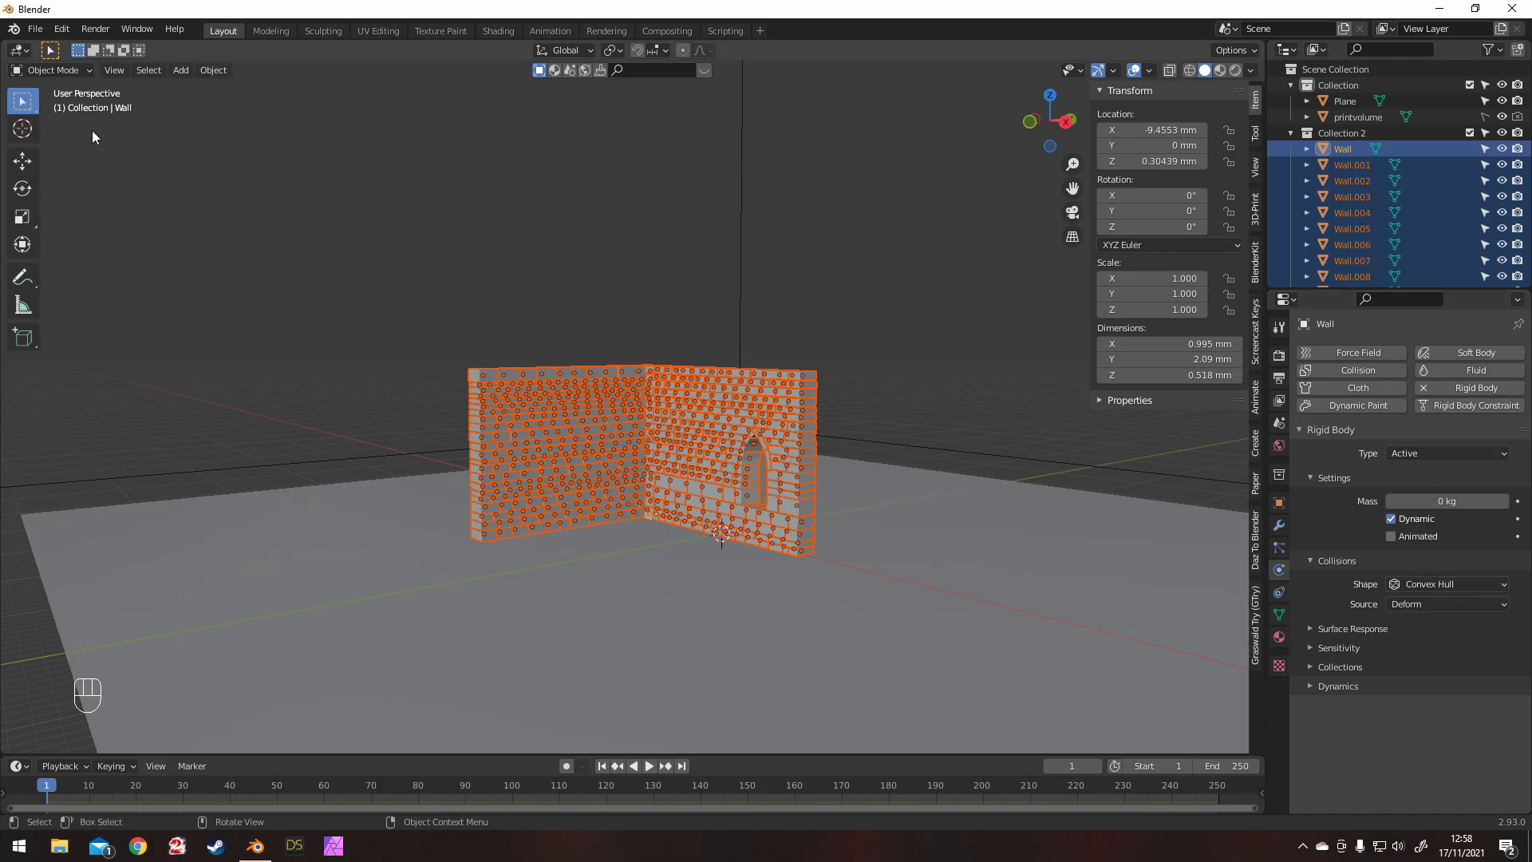
{"action": "left_click", "coordinate": [212, 70]}
{"action": "left_click", "coordinate": [201, 71]}
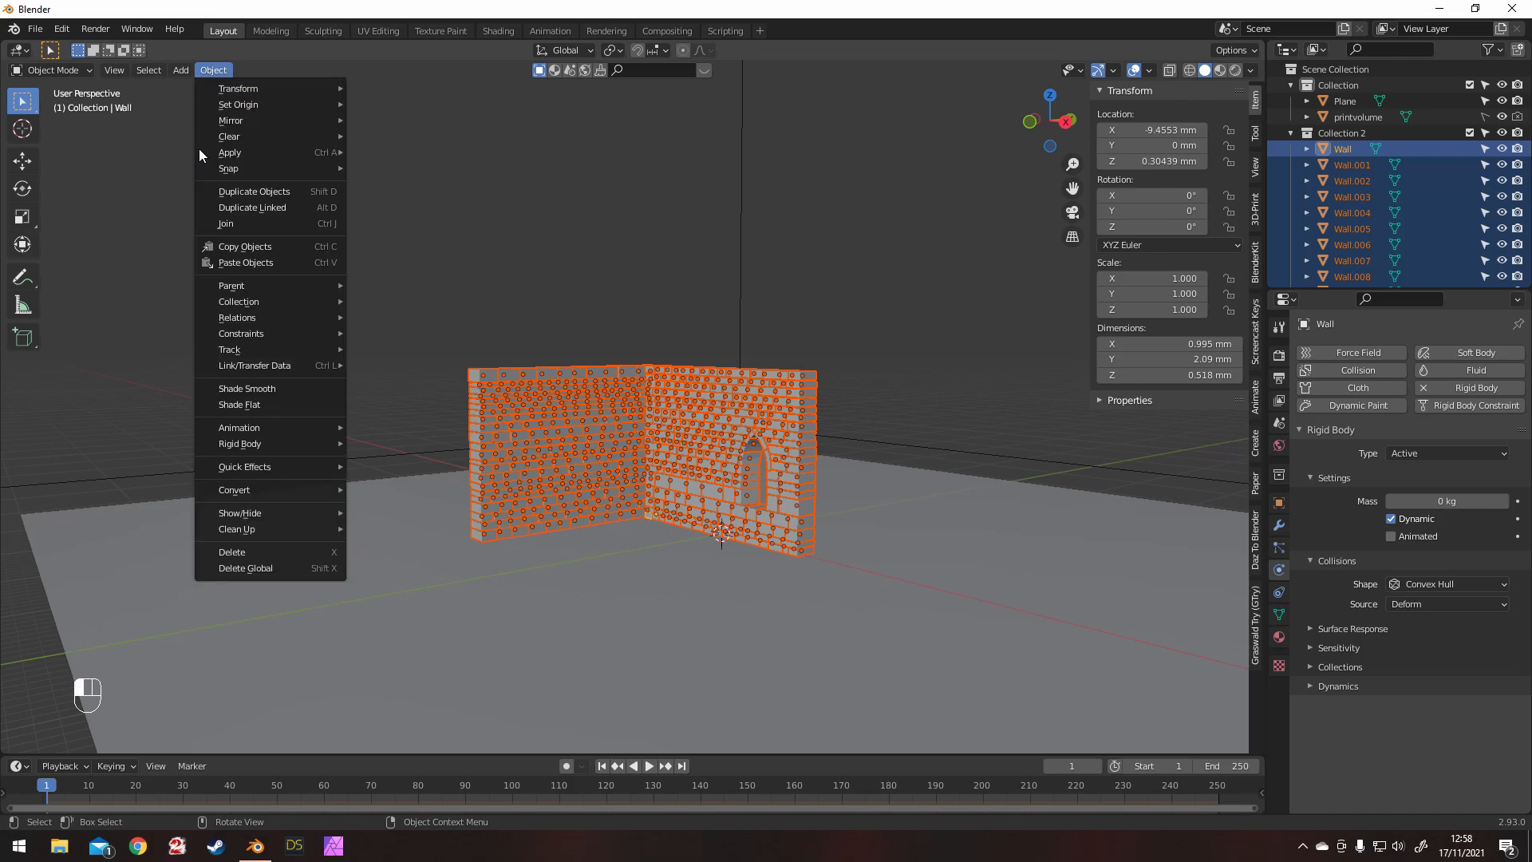
{"action": "mouse_move", "coordinate": [273, 448]}
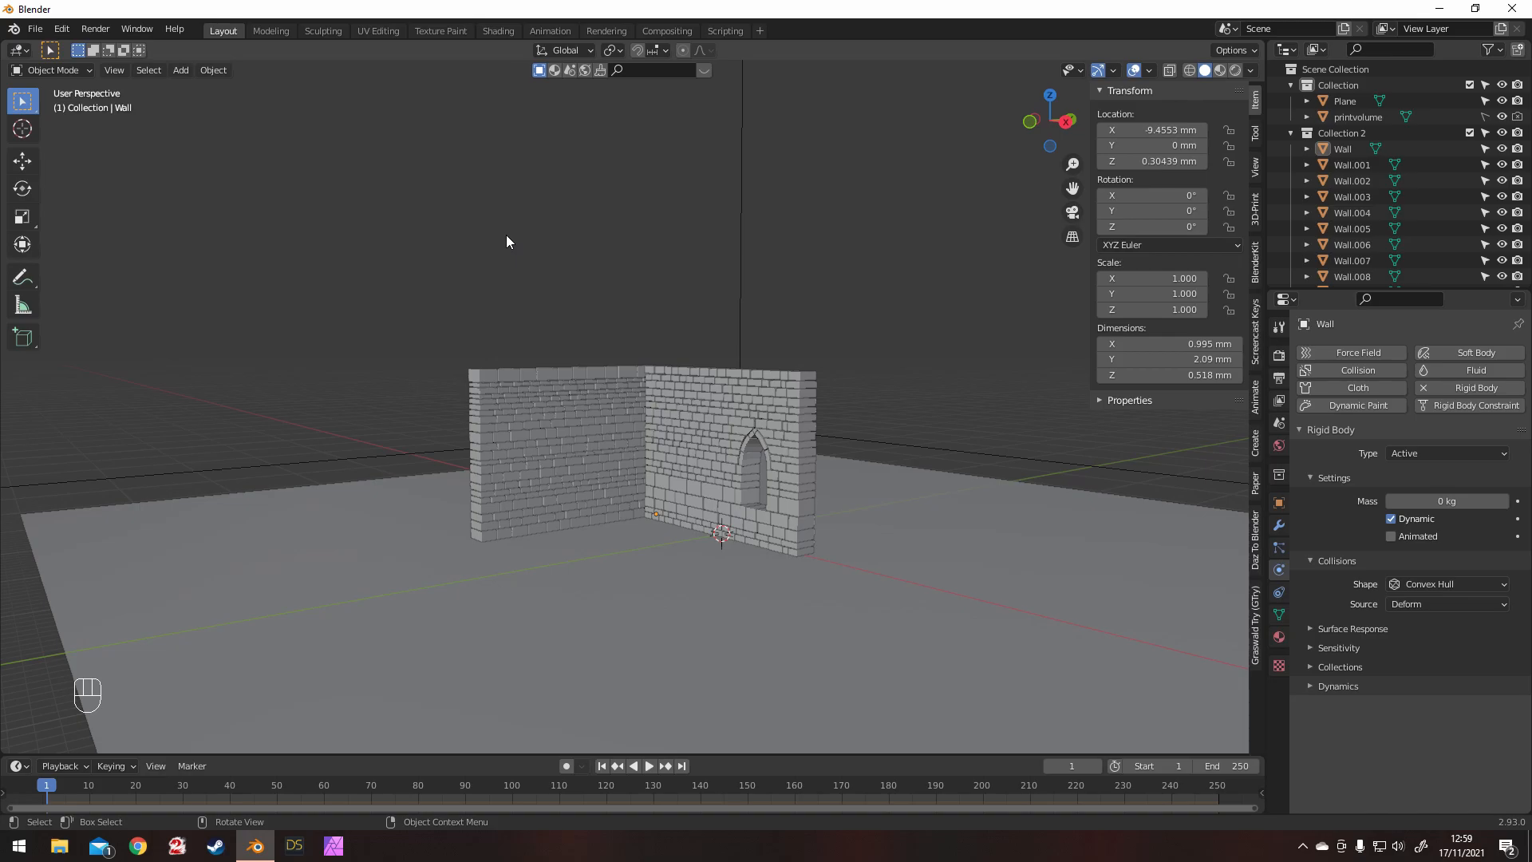
Step: Play the simulation to about frame 104, inspect the walls, and return to the first frame
{"action": "left_click", "coordinate": [648, 769]}
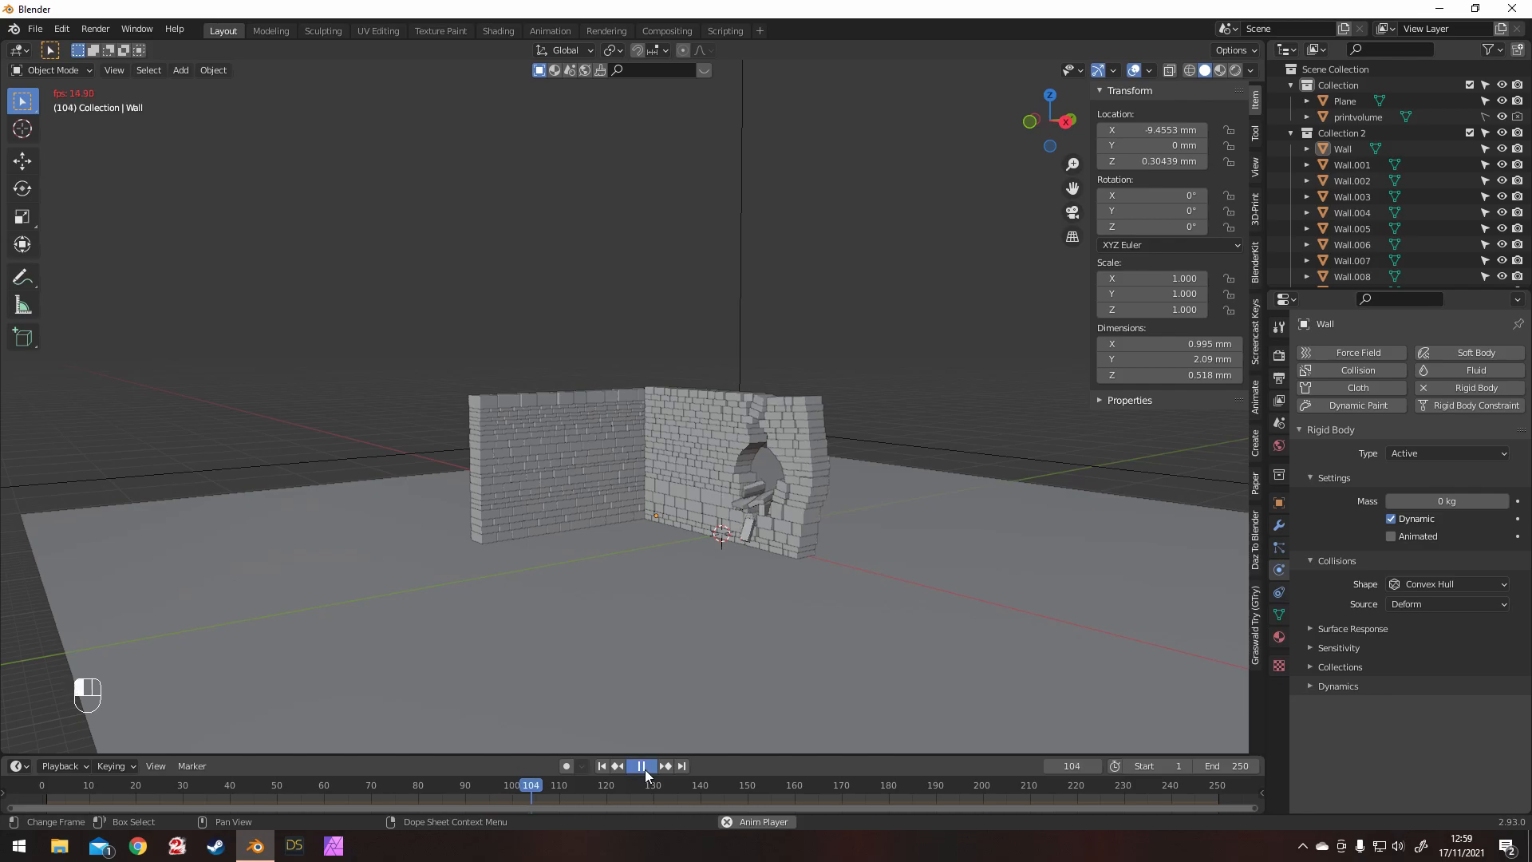
{"action": "left_click", "coordinate": [645, 769]}
{"action": "middle_click_drag", "start_coordinate": [585, 515], "coordinate": [670, 511]}
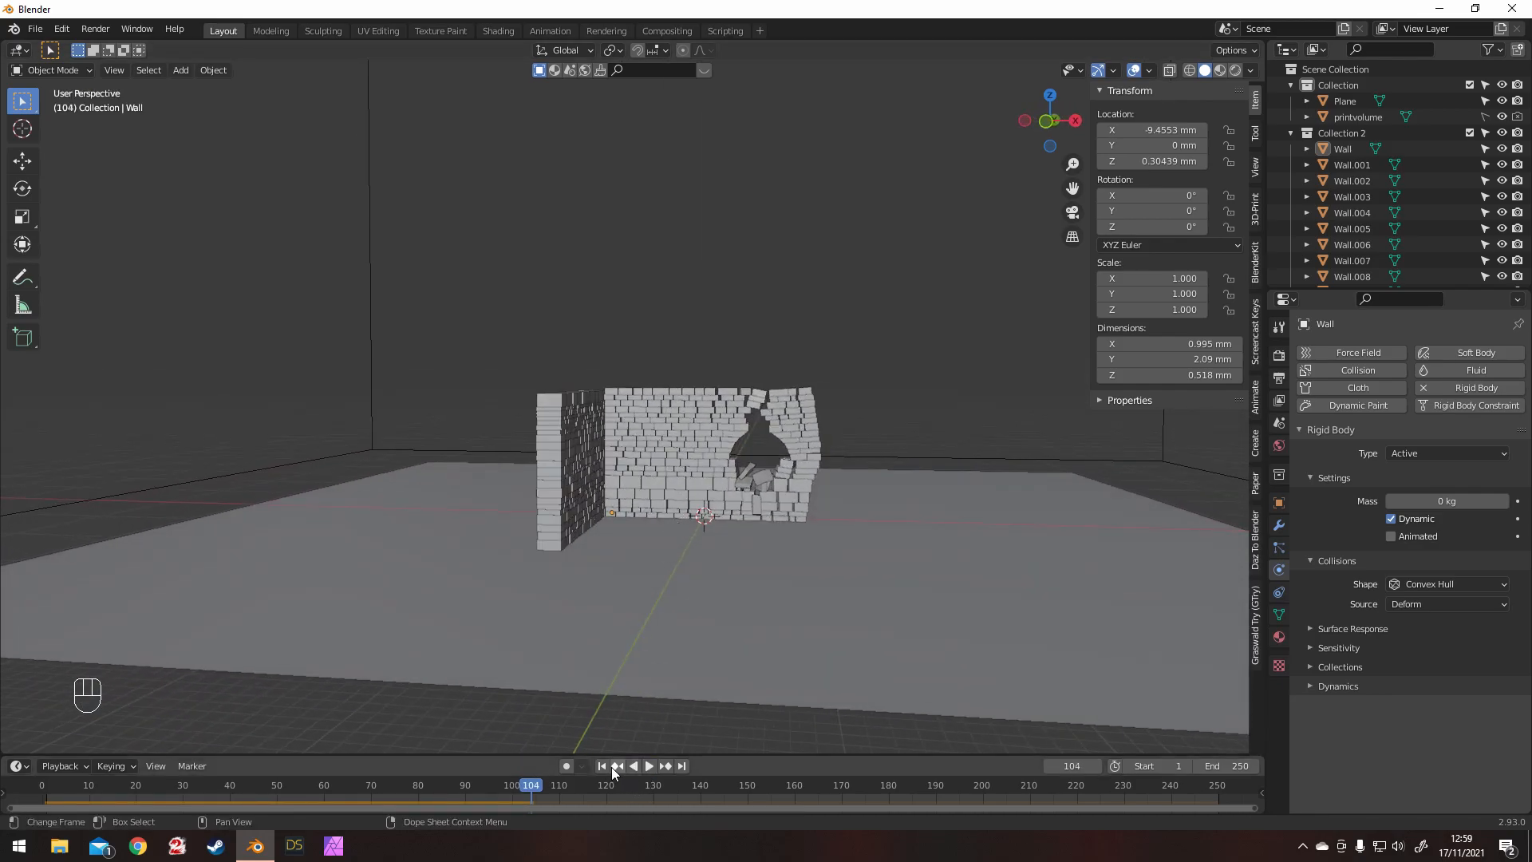
{"action": "left_click", "coordinate": [604, 766]}
Step: Add a UV sphere and place it outside the wall corner at about X -16.8 mm, Y 6.8 mm
{"action": "middle_click_drag", "start_coordinate": [591, 559], "coordinate": [505, 486]}
{"action": "left_click", "coordinate": [178, 71]}
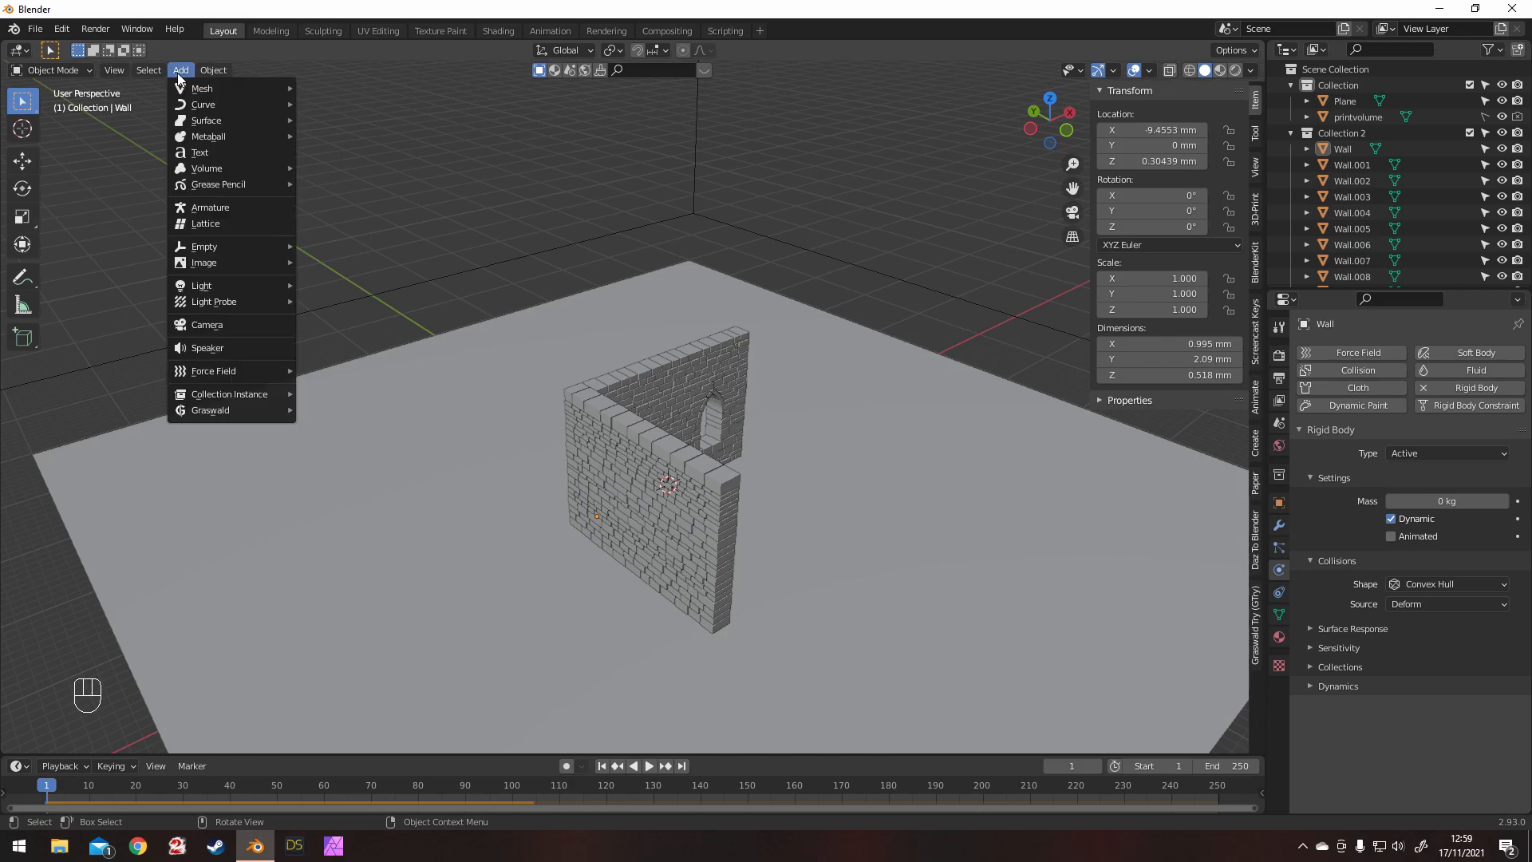
{"action": "mouse_move", "coordinate": [186, 85]}
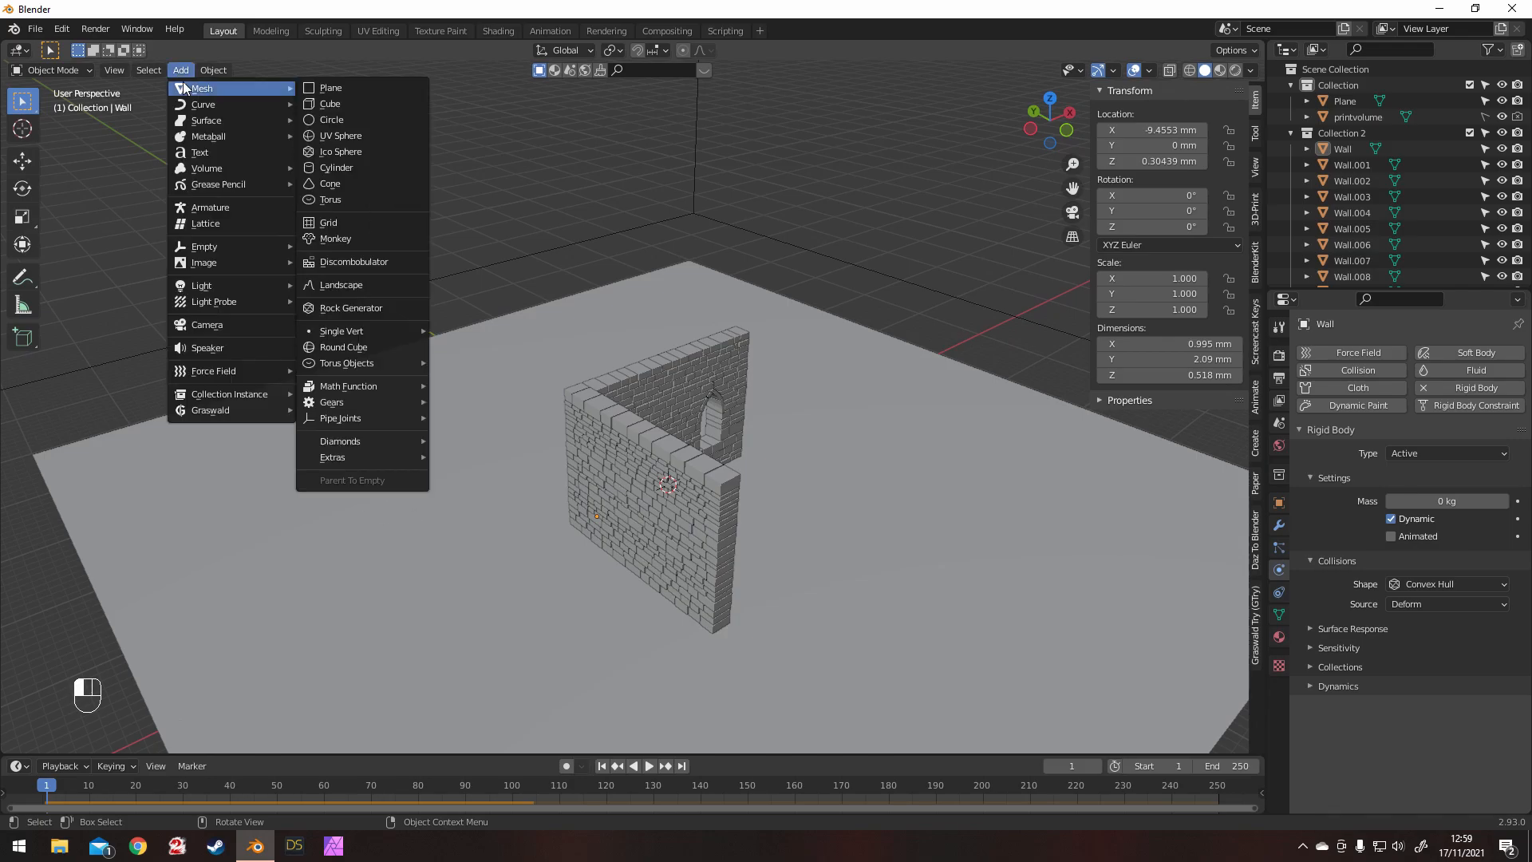
{"action": "left_click", "coordinate": [367, 142]}
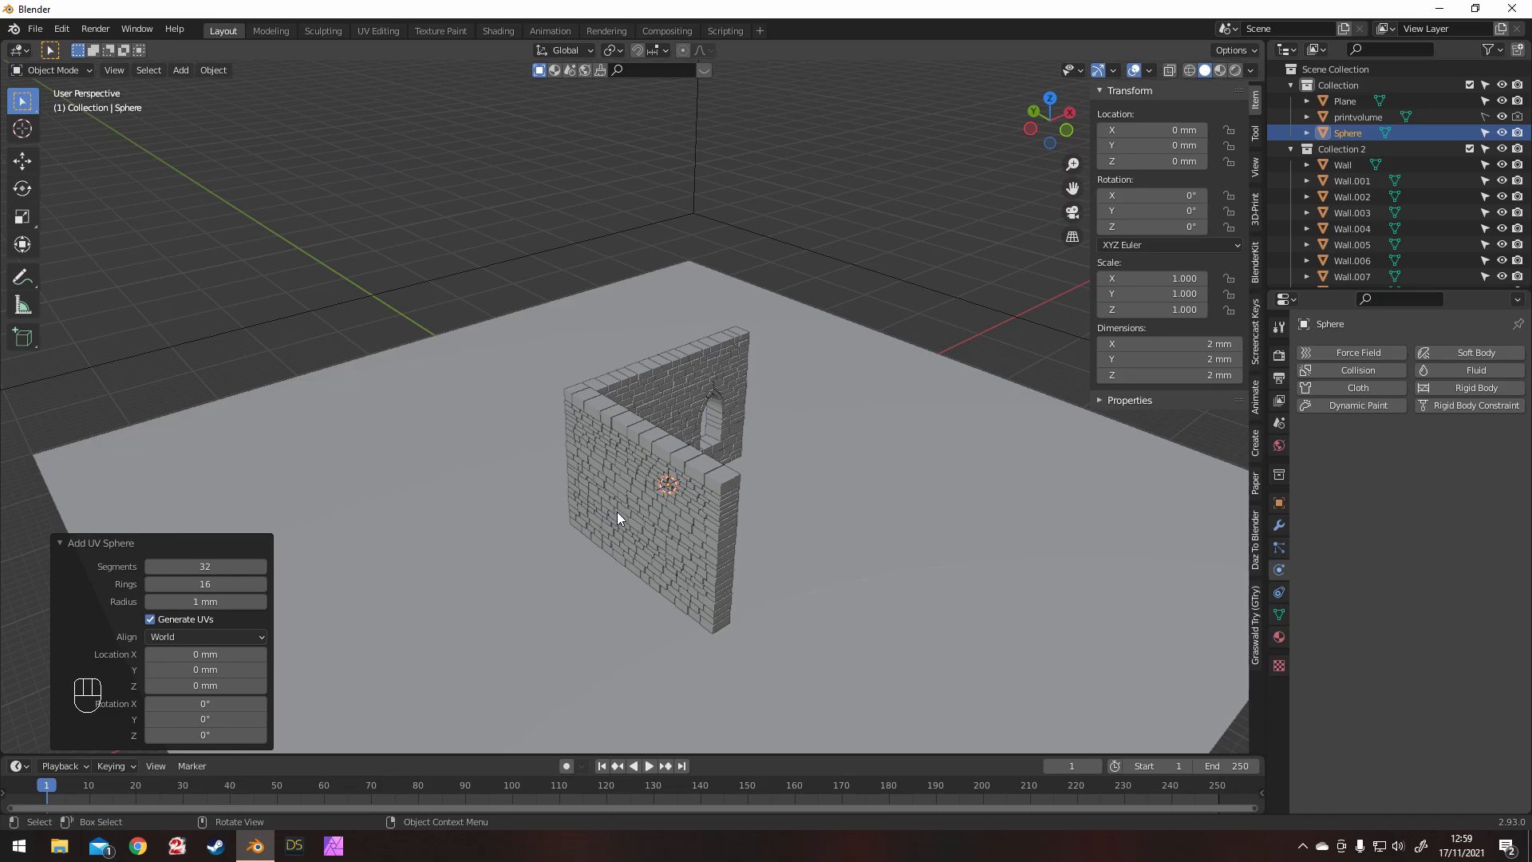
{"action": "key", "text": "KP_7"}
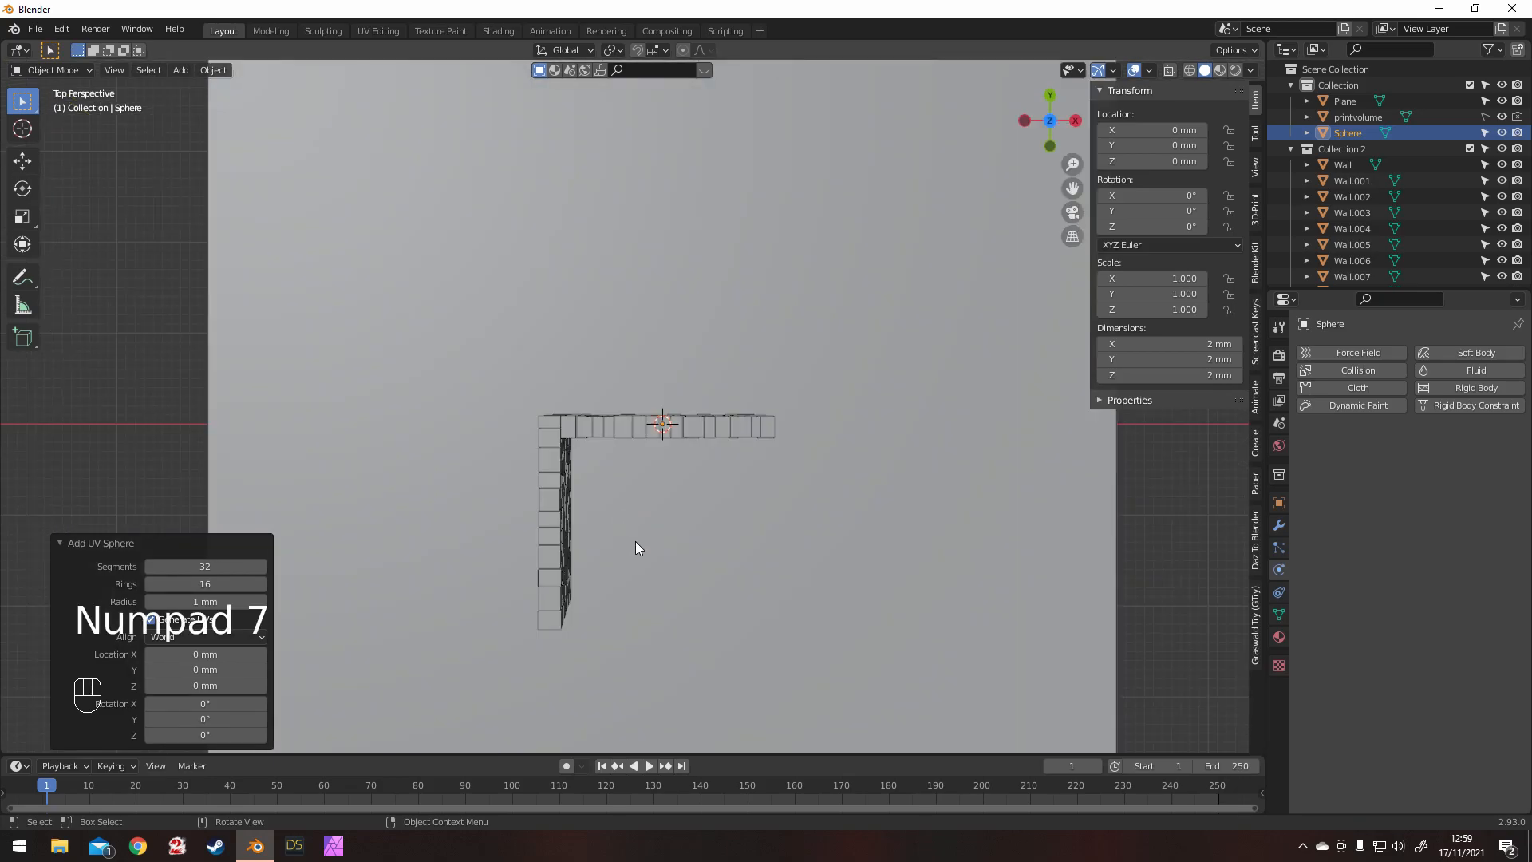
{"action": "key", "text": "g"}
{"action": "left_click", "coordinate": [500, 489]}
Step: Scale the sphere up to about 7.8 mm in diameter and apply its rotation and scale
{"action": "key", "text": "s"}
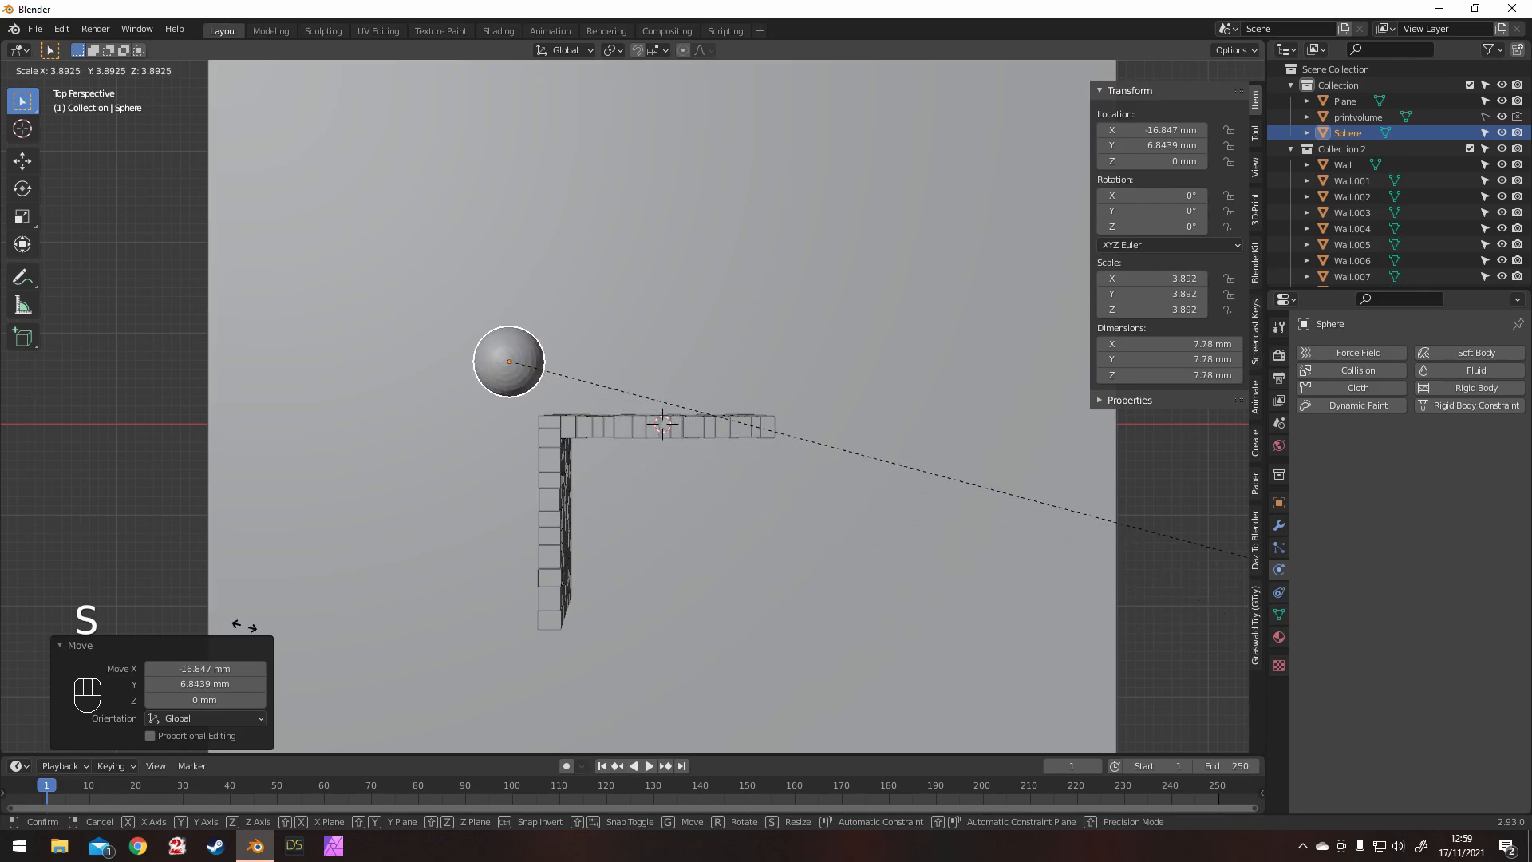
{"action": "left_click", "coordinate": [236, 614]}
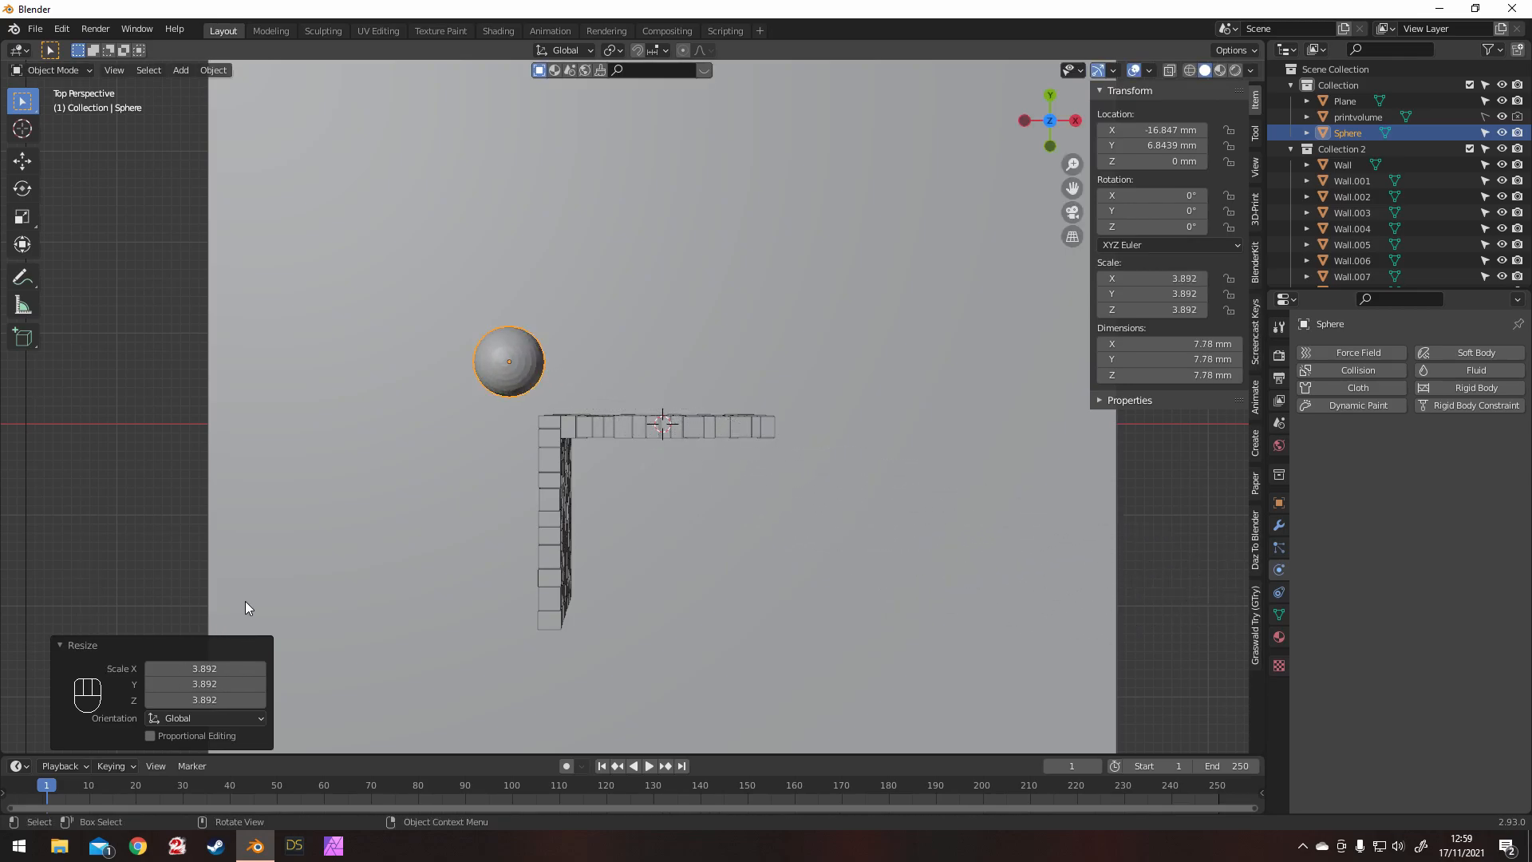
{"action": "key", "text": "ctrl+a"}
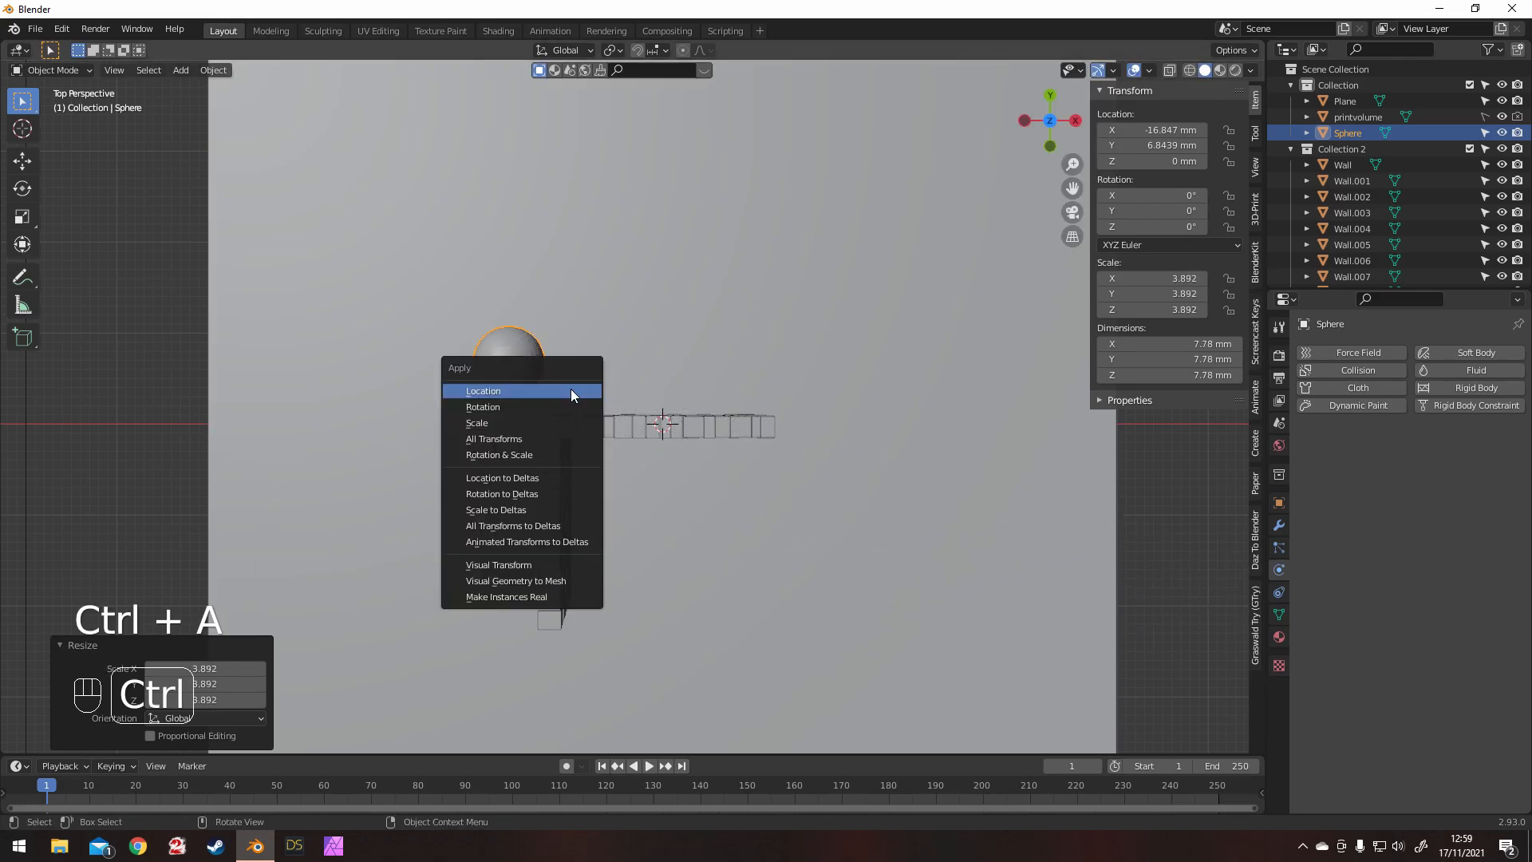
{"action": "left_click", "coordinate": [557, 457]}
Step: Raise the sphere about 8.35 mm along Z and keyframe its location at frame 1
{"action": "key", "text": "KP_1"}
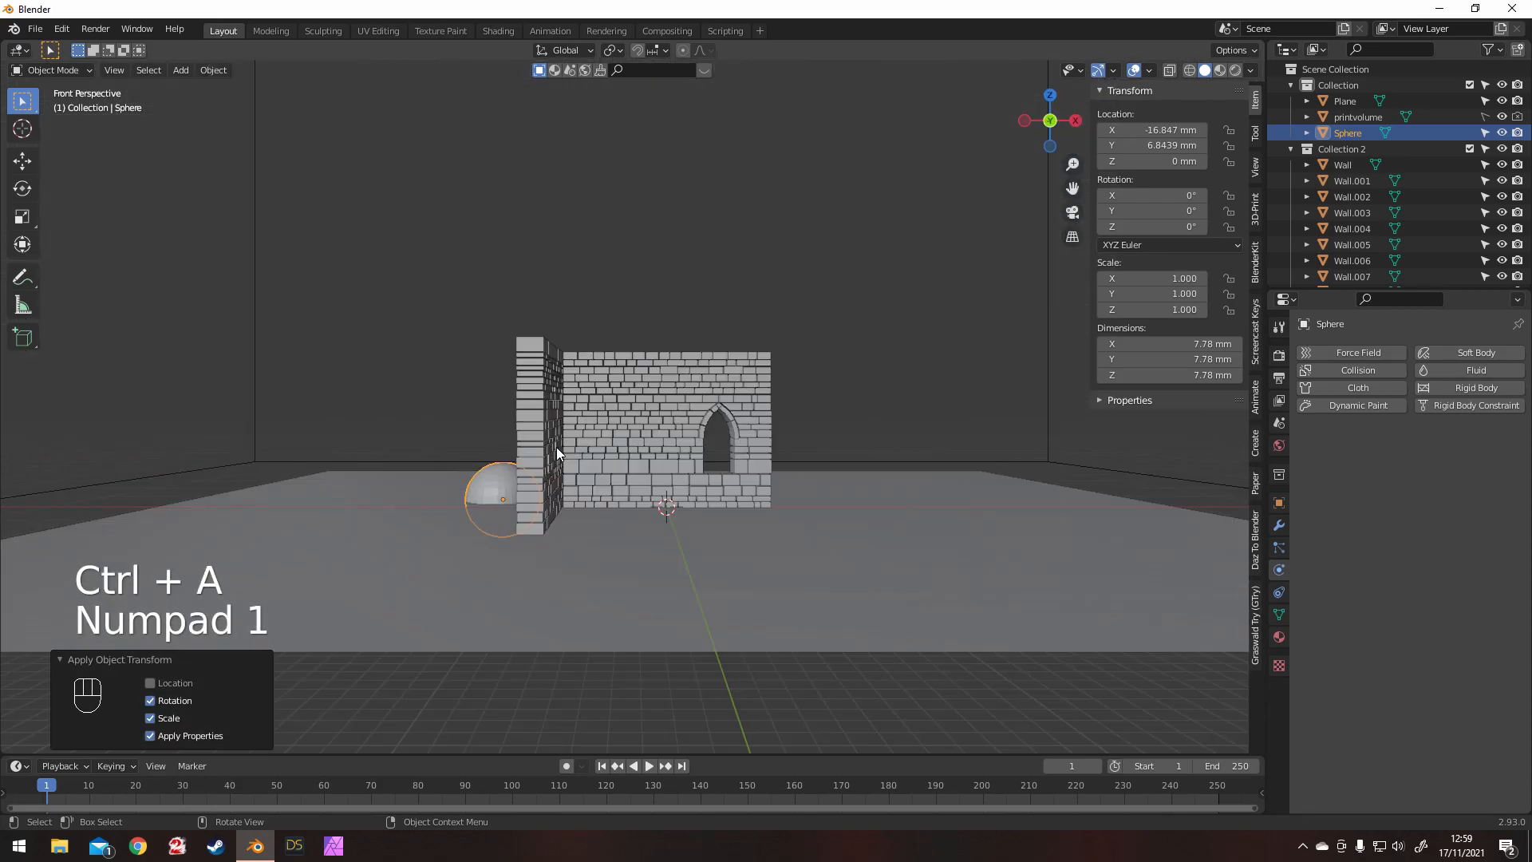
{"action": "key", "text": "g"}
{"action": "key", "text": "z"}
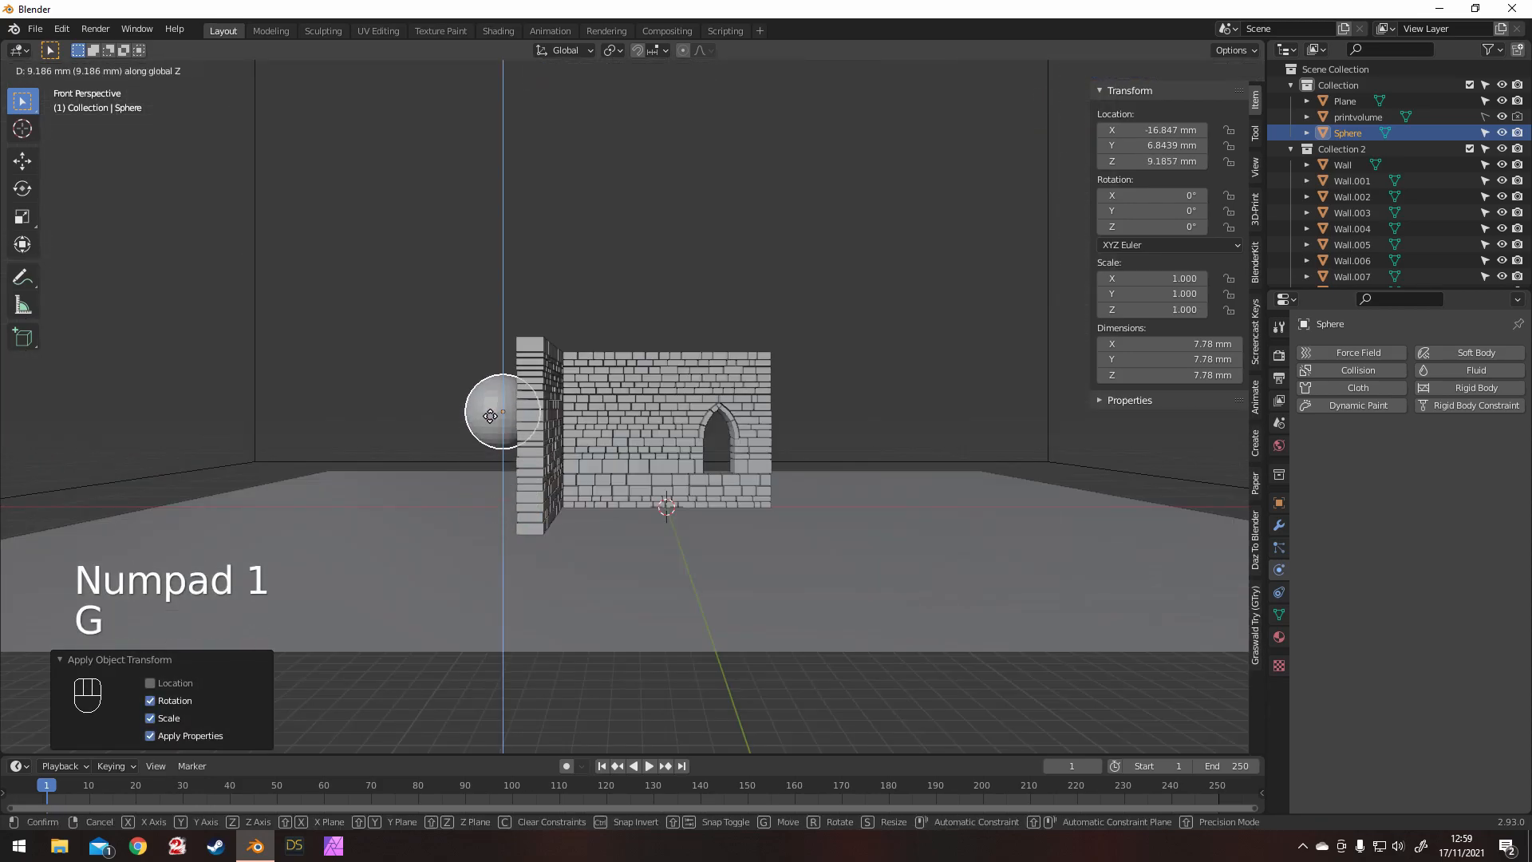
{"action": "left_click", "coordinate": [499, 405]}
{"action": "middle_click_drag", "start_coordinate": [500, 405], "coordinate": [566, 472]}
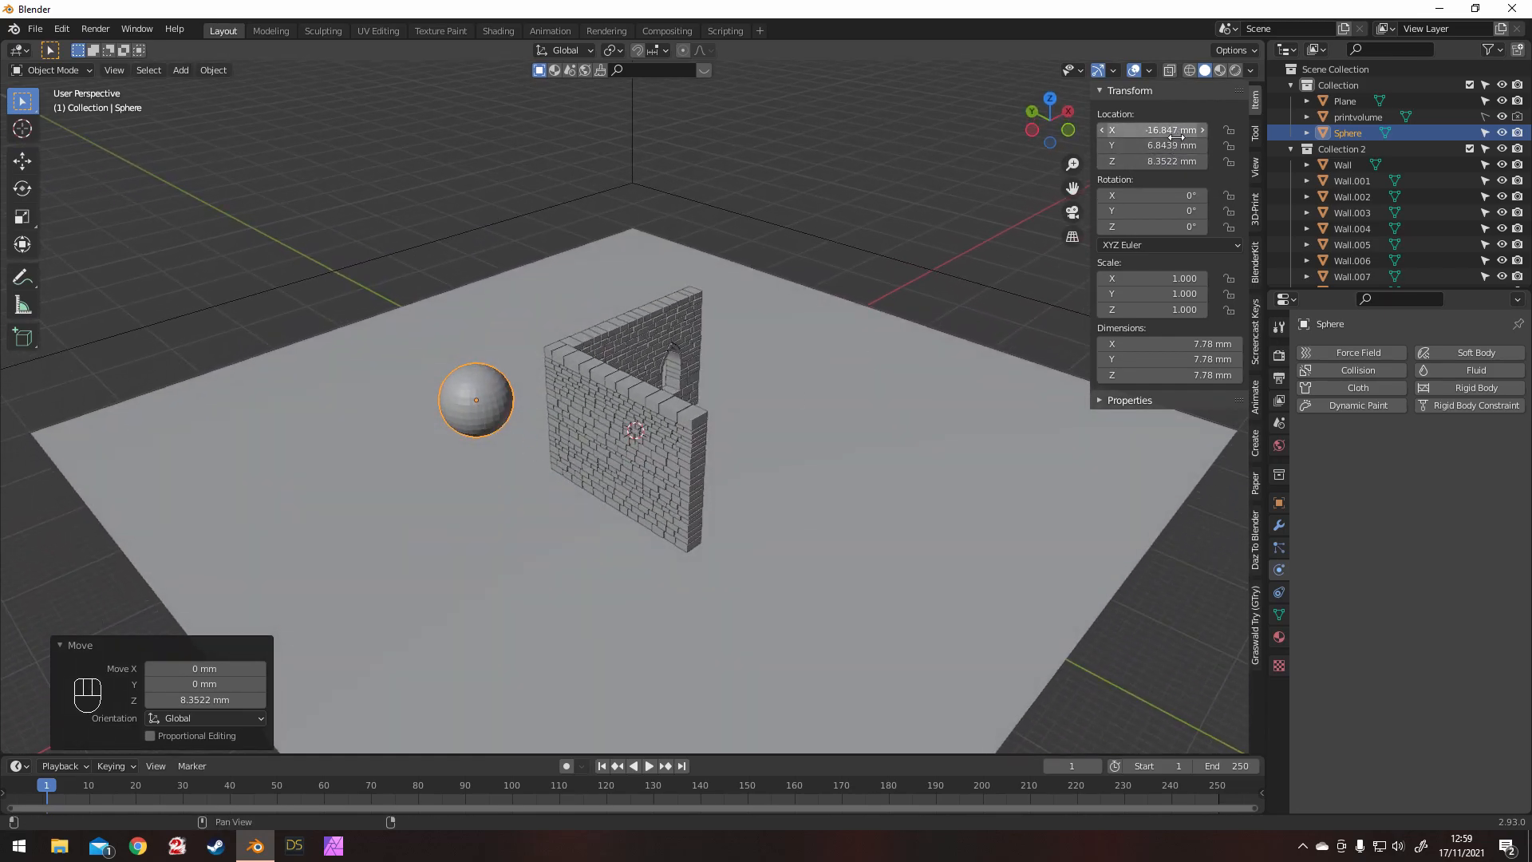
{"action": "key", "text": "i"}
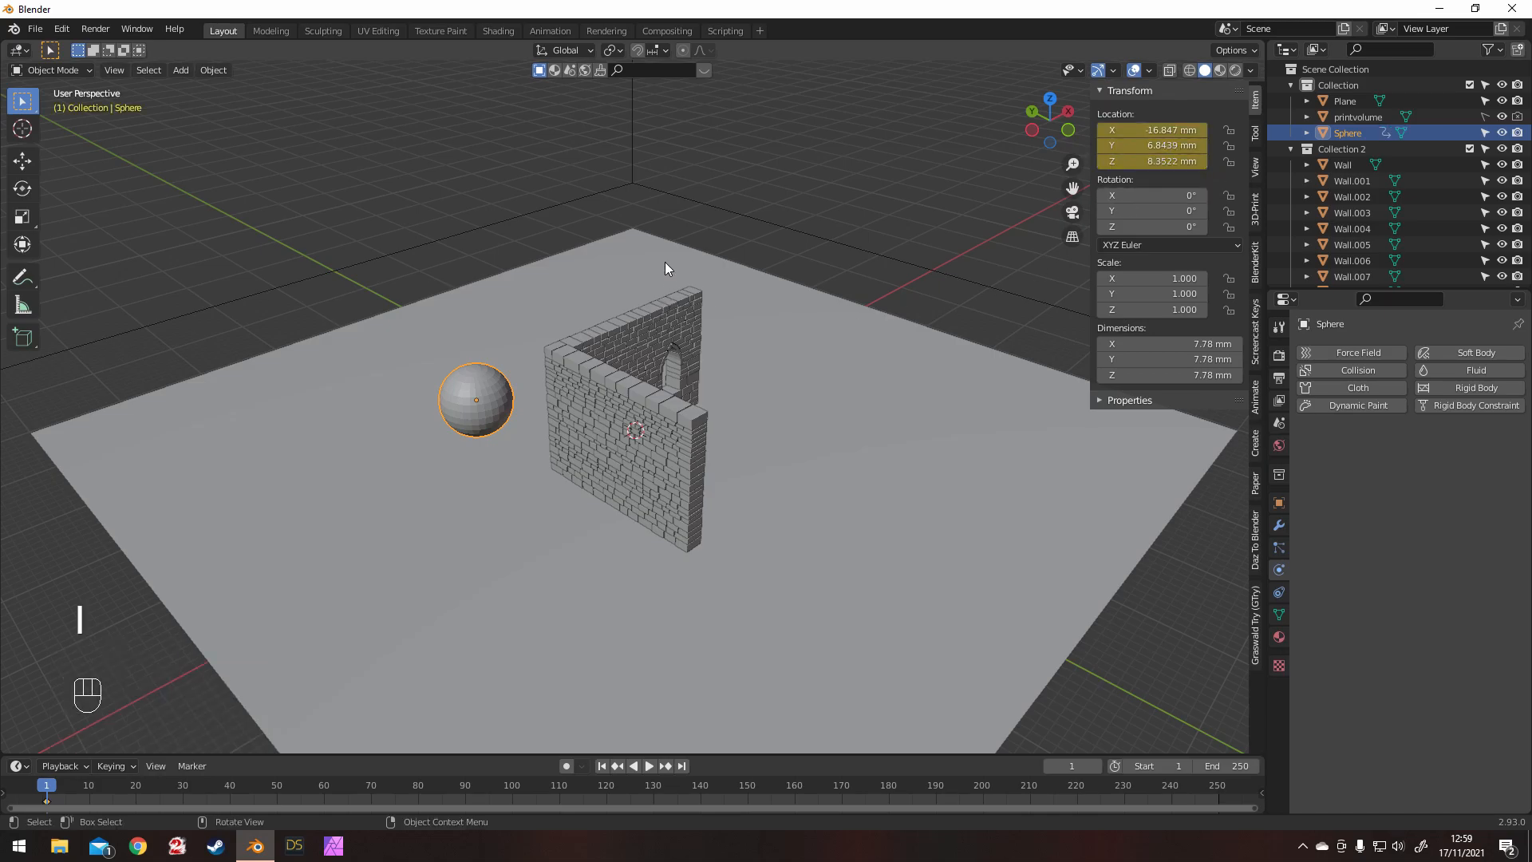
Step: At frame 80, move the sphere across the corner to about X 7.3 mm, Y -16.5 mm, and keyframe its location
{"action": "key", "text": "KP_7"}
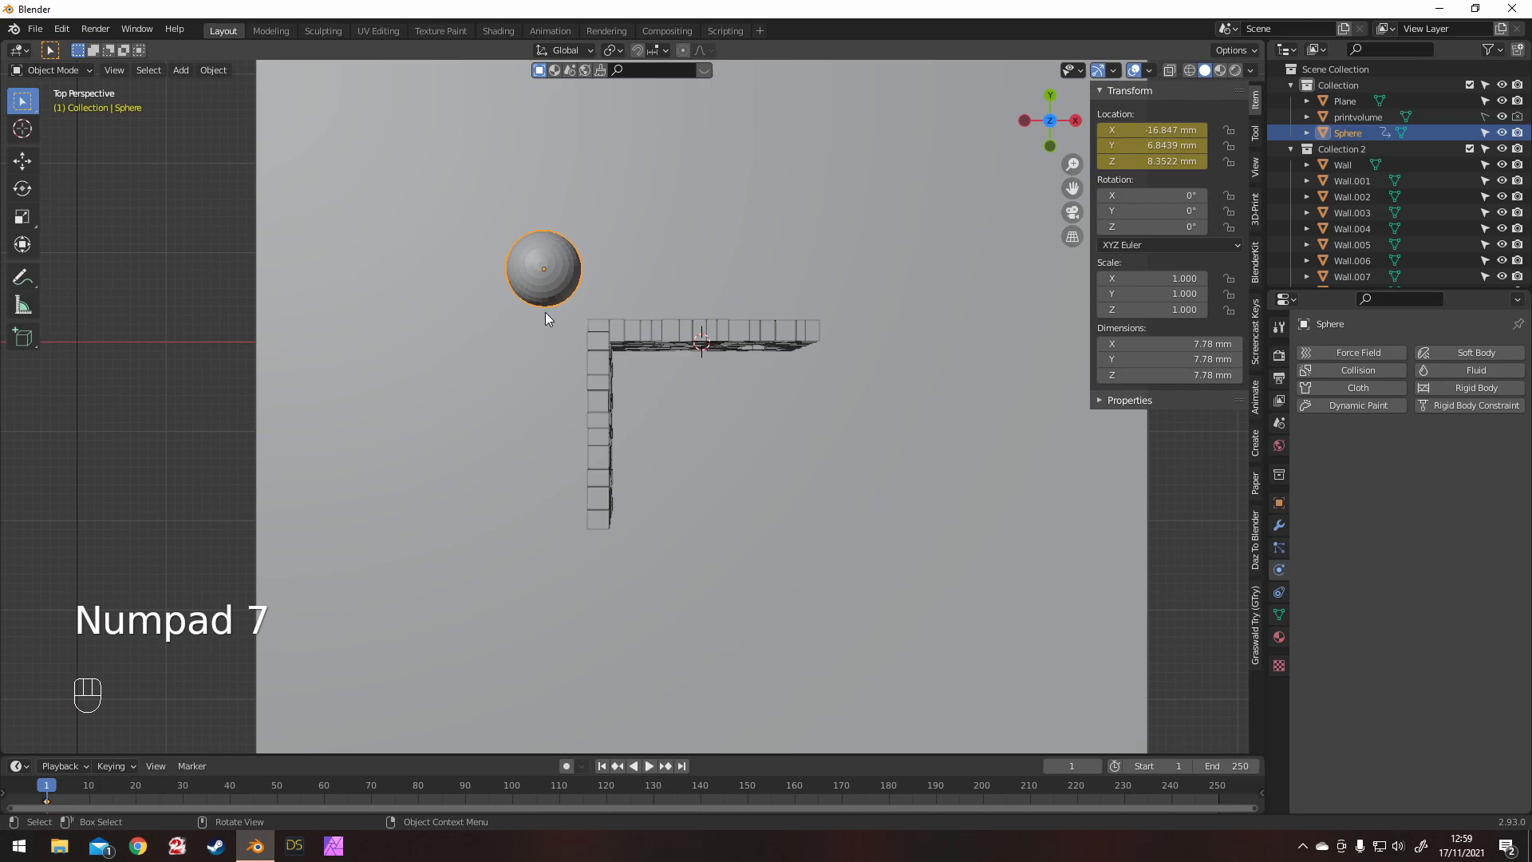
{"action": "key", "text": "KP_5"}
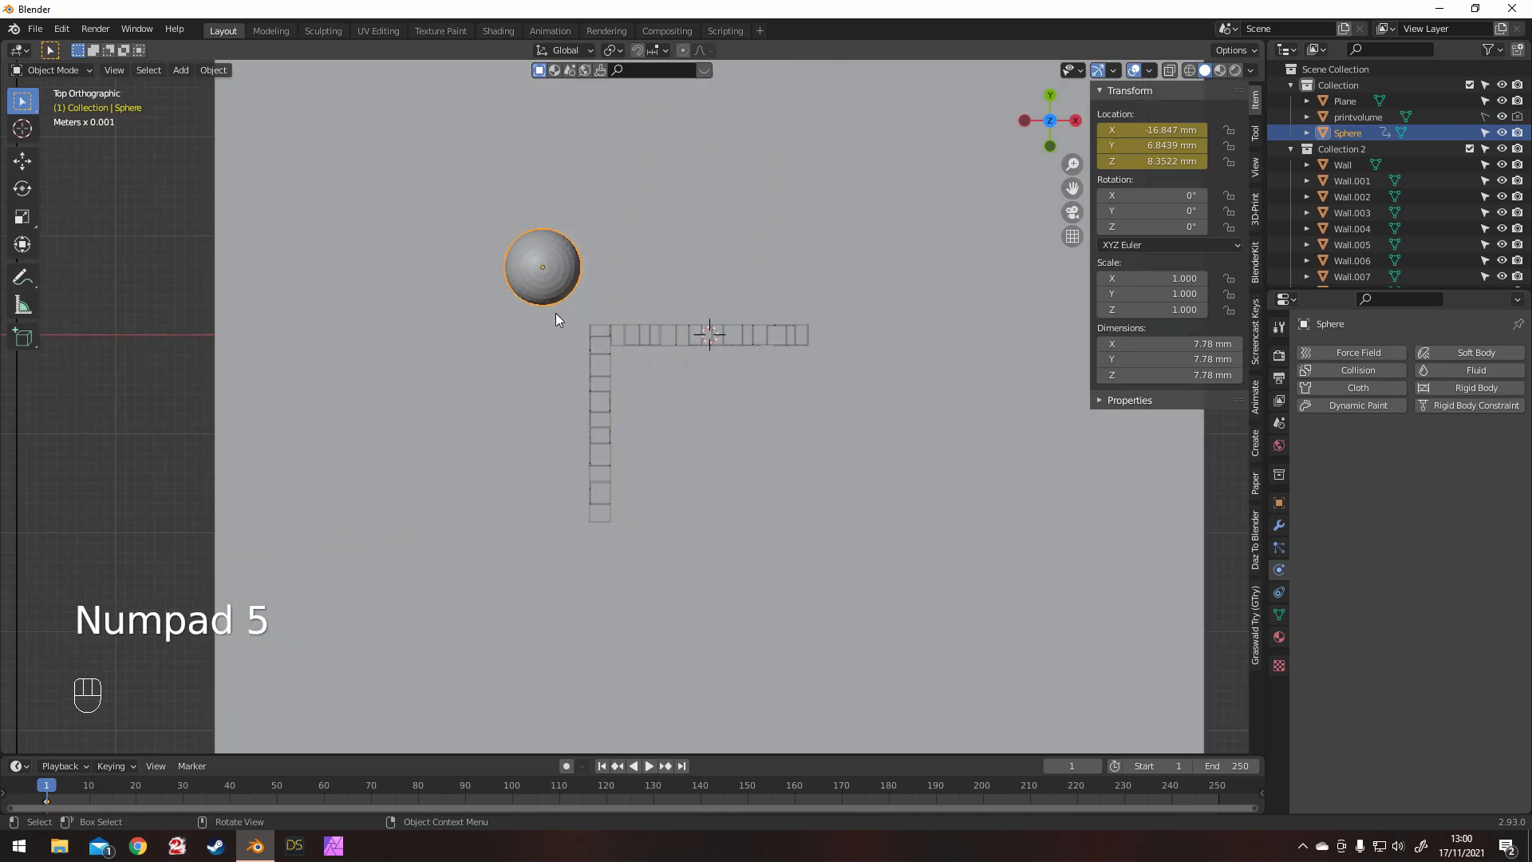
{"action": "key", "text": "g"}
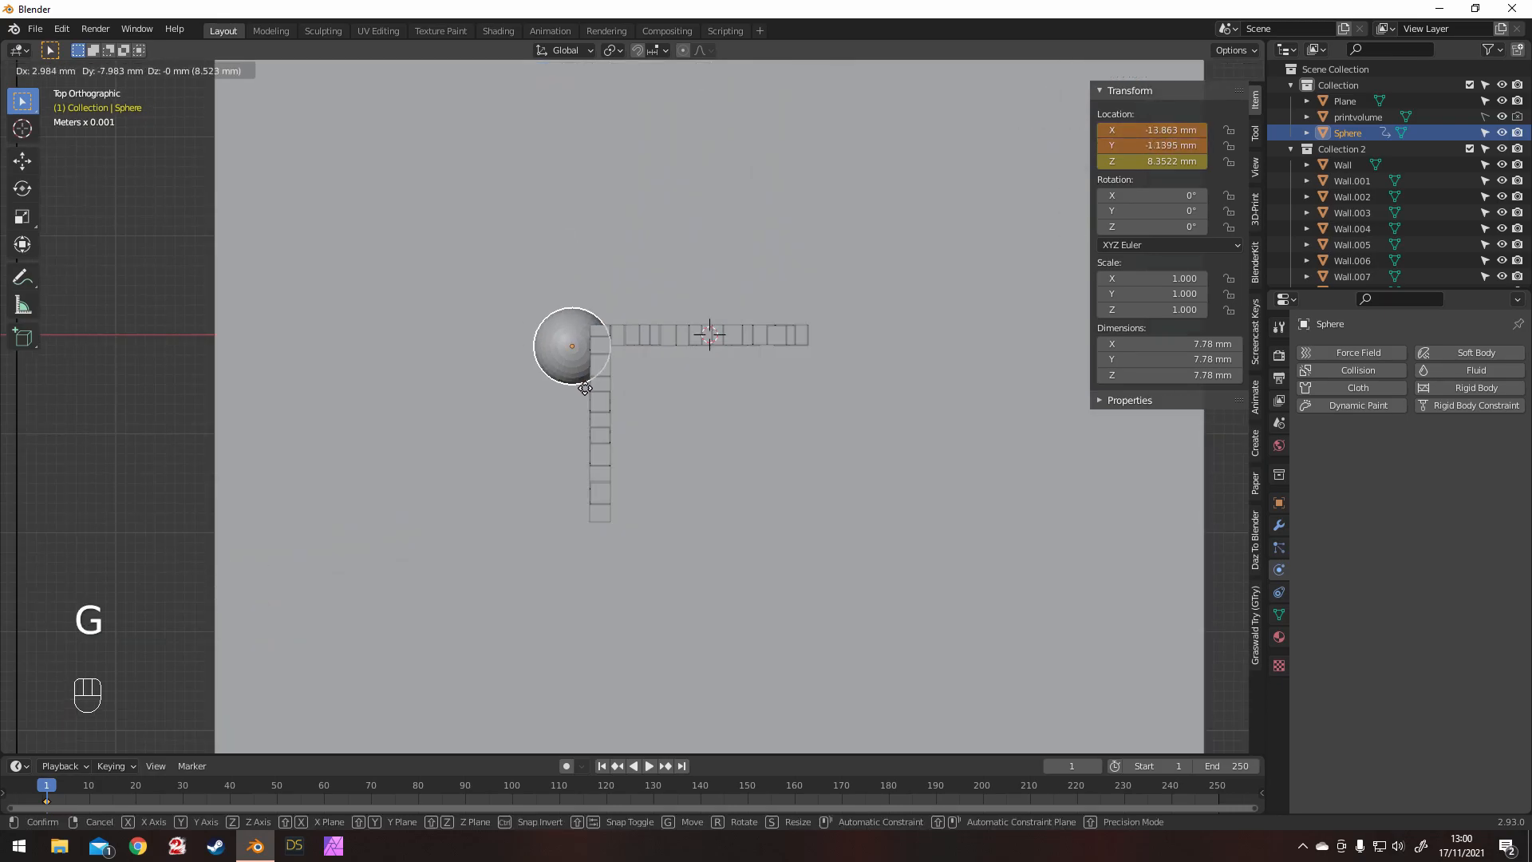
{"action": "right_click", "coordinate": [522, 311]}
{"action": "left_click_drag", "start_coordinate": [414, 788], "coordinate": [418, 789]}
{"action": "key", "text": "g"}
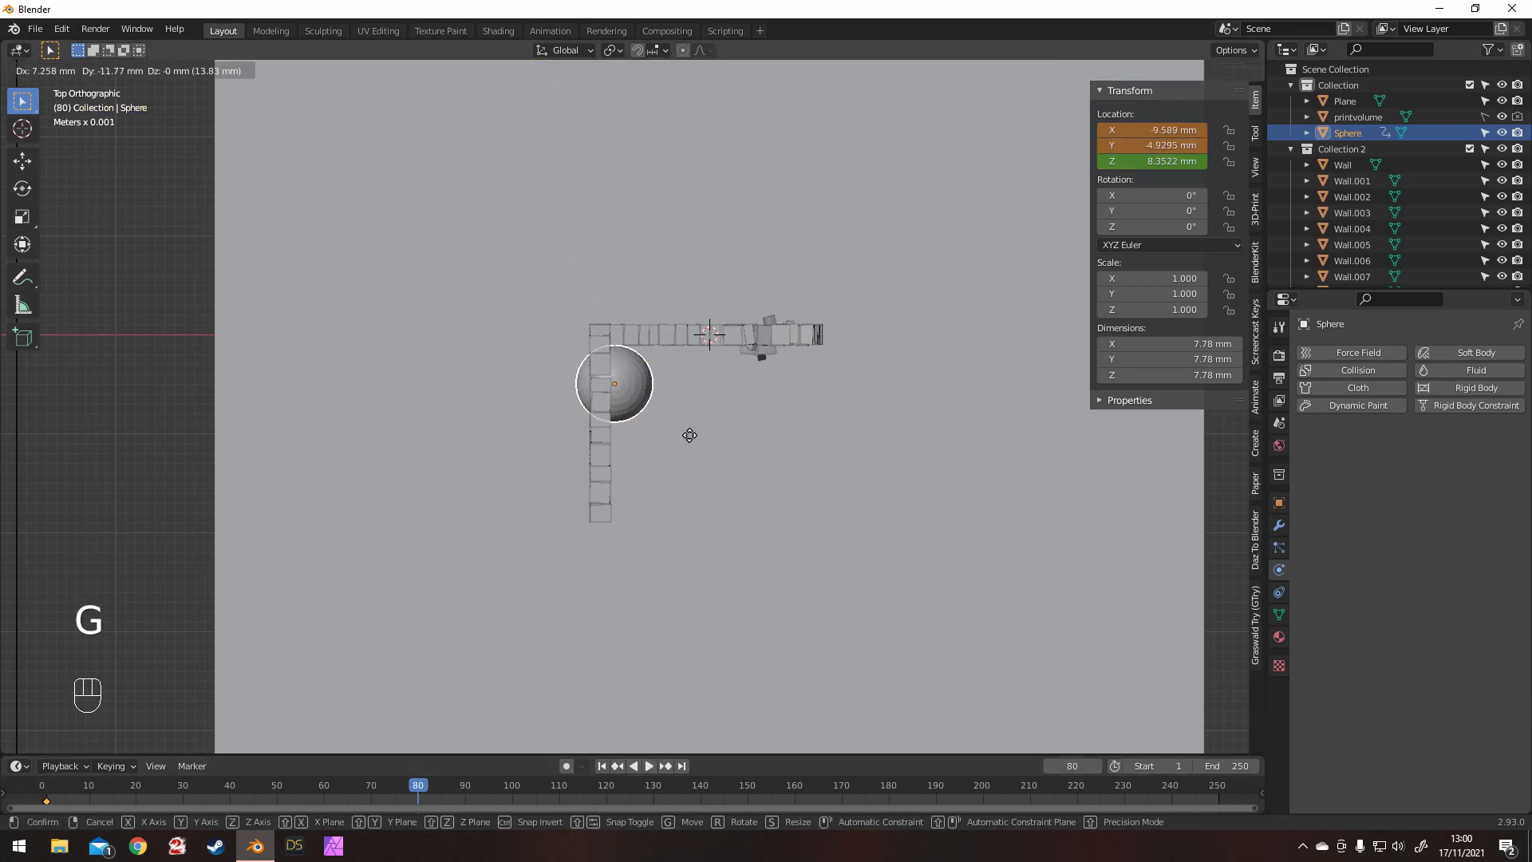
{"action": "left_click", "coordinate": [821, 530]}
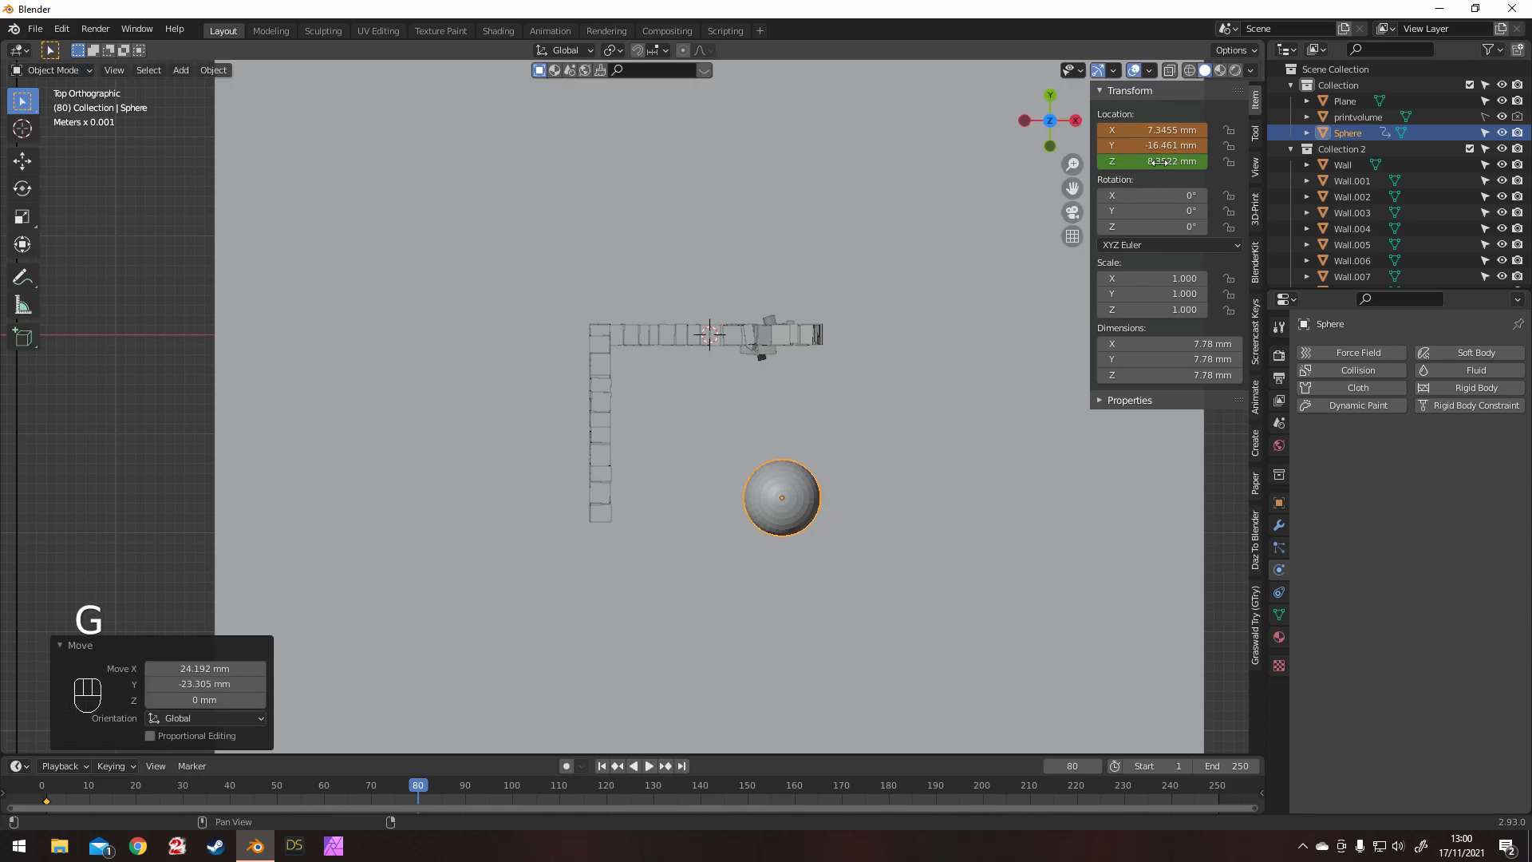
{"action": "key", "text": "i"}
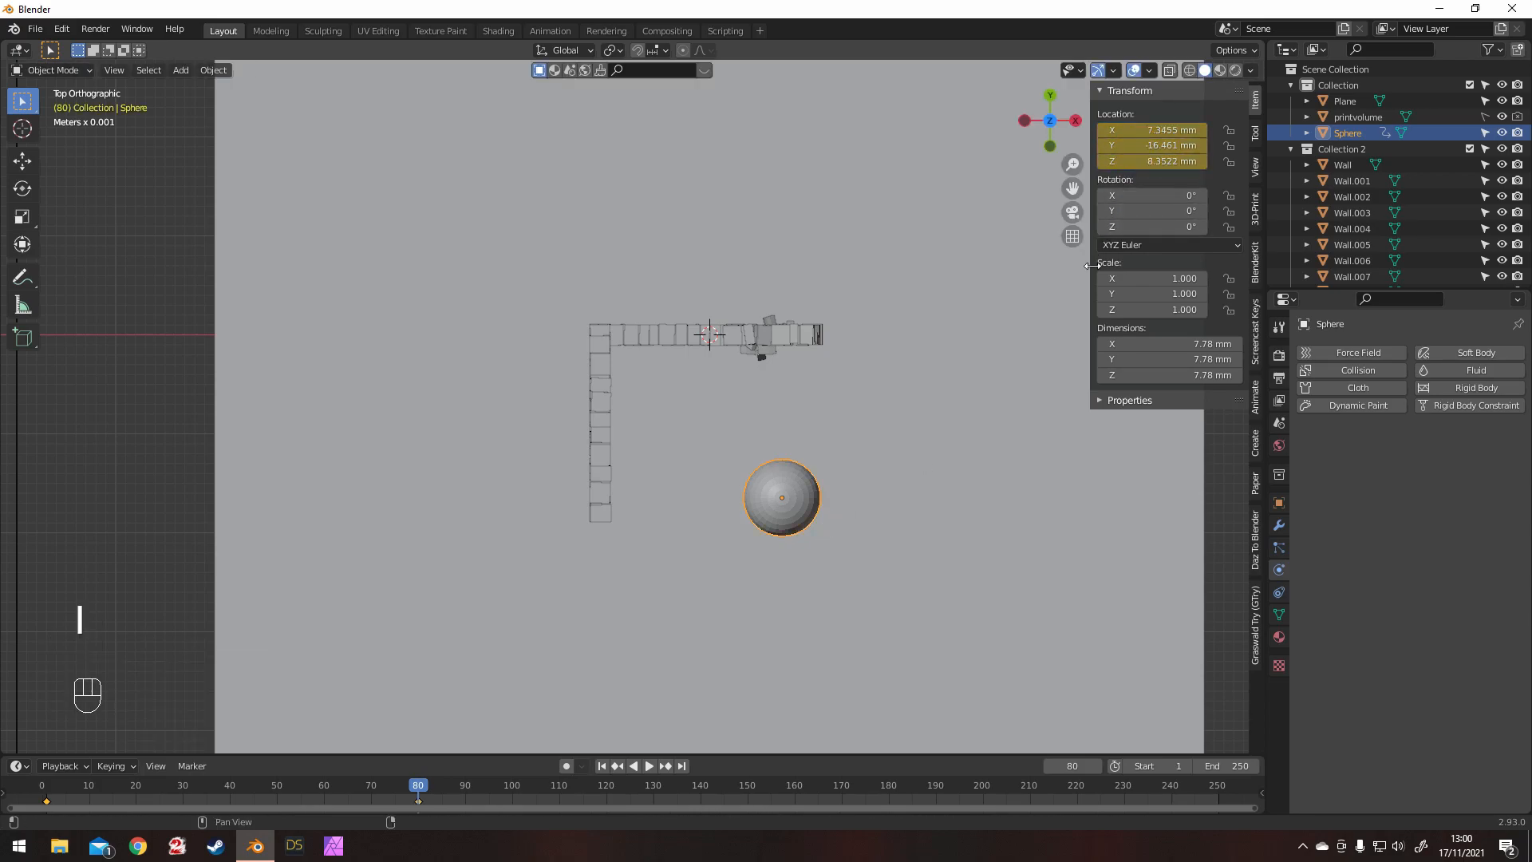
Step: Give the sphere an Active rigid body with Dynamic disabled and Animated enabled
{"action": "left_click", "coordinate": [1485, 391]}
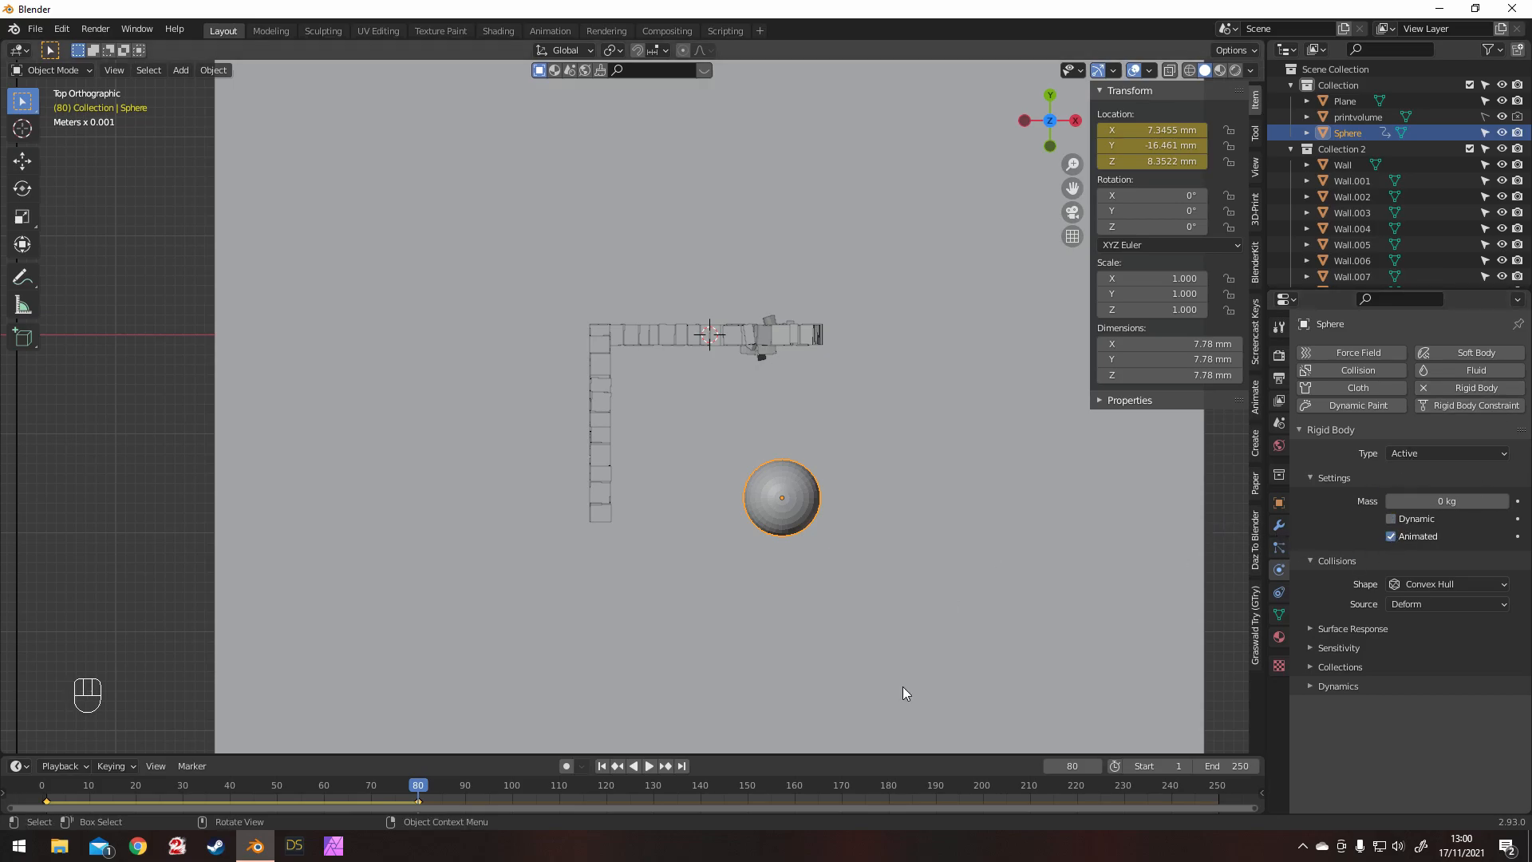
Step: Play the simulation from frame 1 to about frame 174, inspect the sphere's impact on the walls, and return to the first frame
{"action": "left_click", "coordinate": [601, 766]}
{"action": "middle_click_drag", "start_coordinate": [639, 462], "coordinate": [683, 394]}
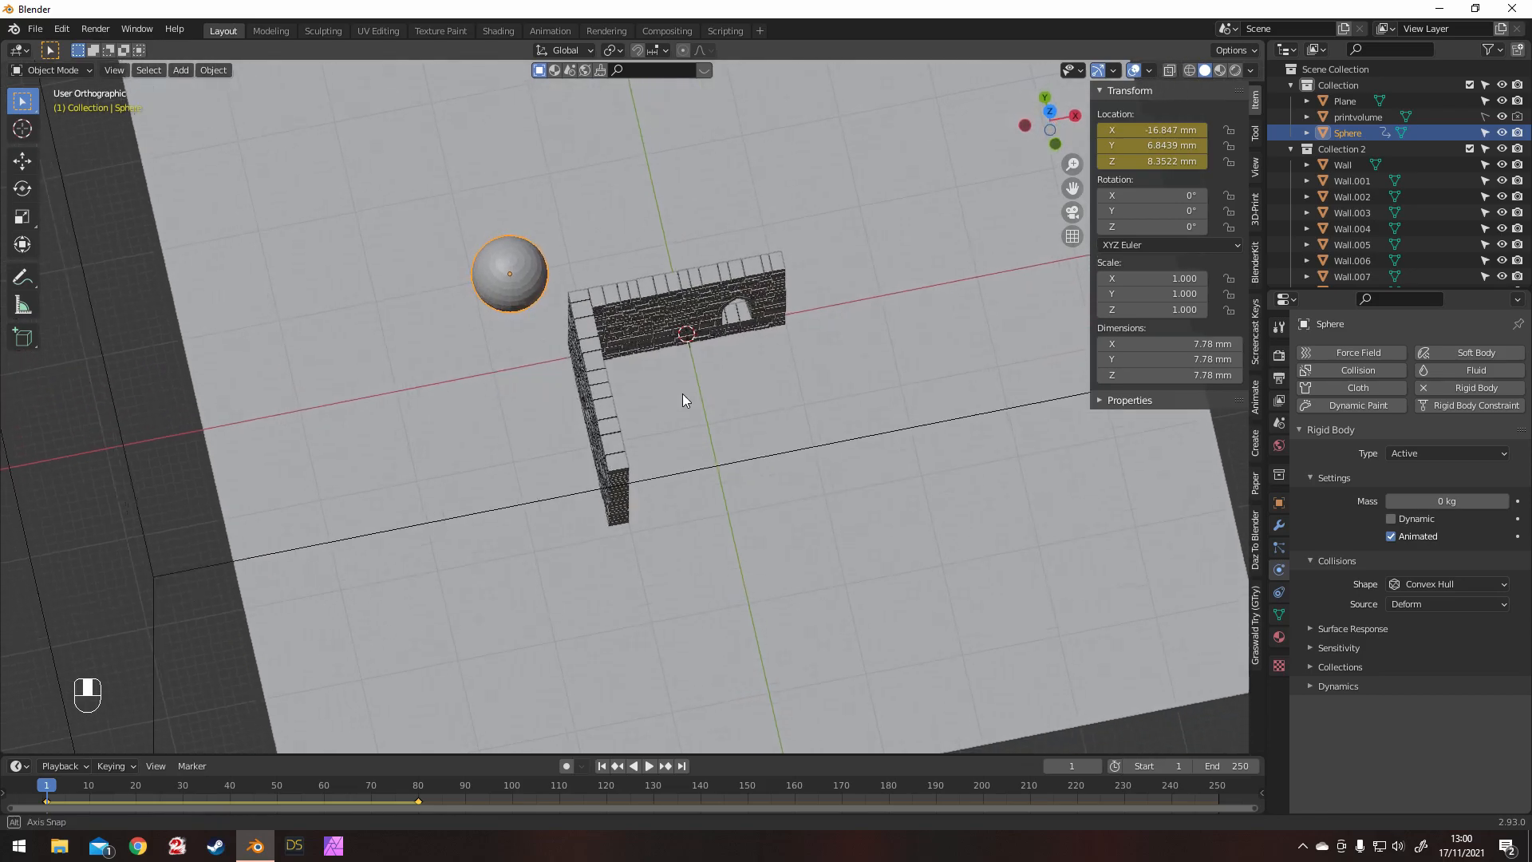
{"action": "left_click", "coordinate": [895, 450]}
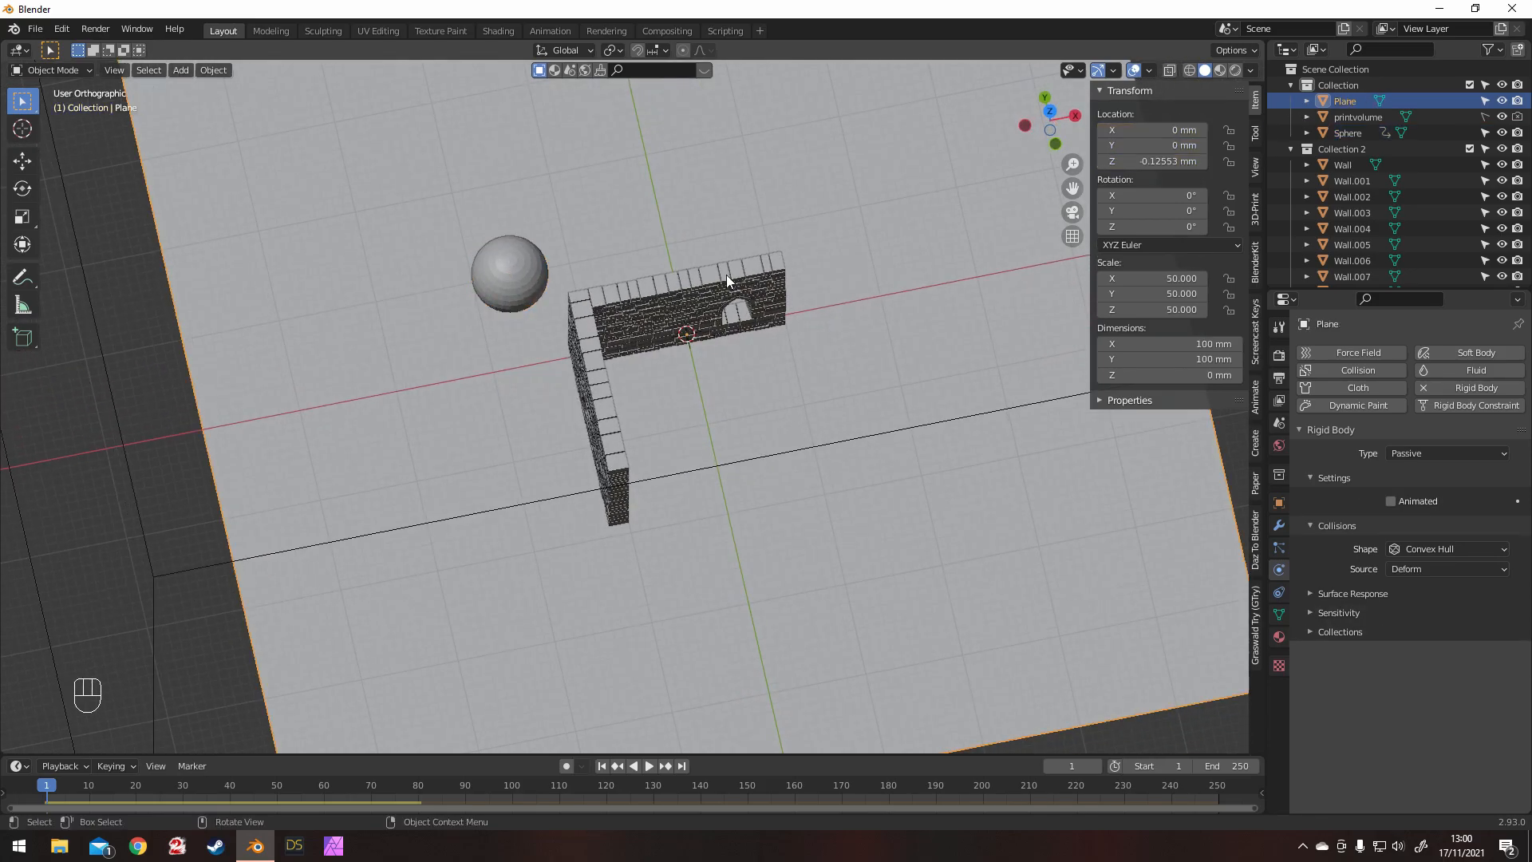
{"action": "left_click", "coordinate": [491, 285]}
{"action": "middle_click_drag", "start_coordinate": [491, 356], "coordinate": [709, 694]}
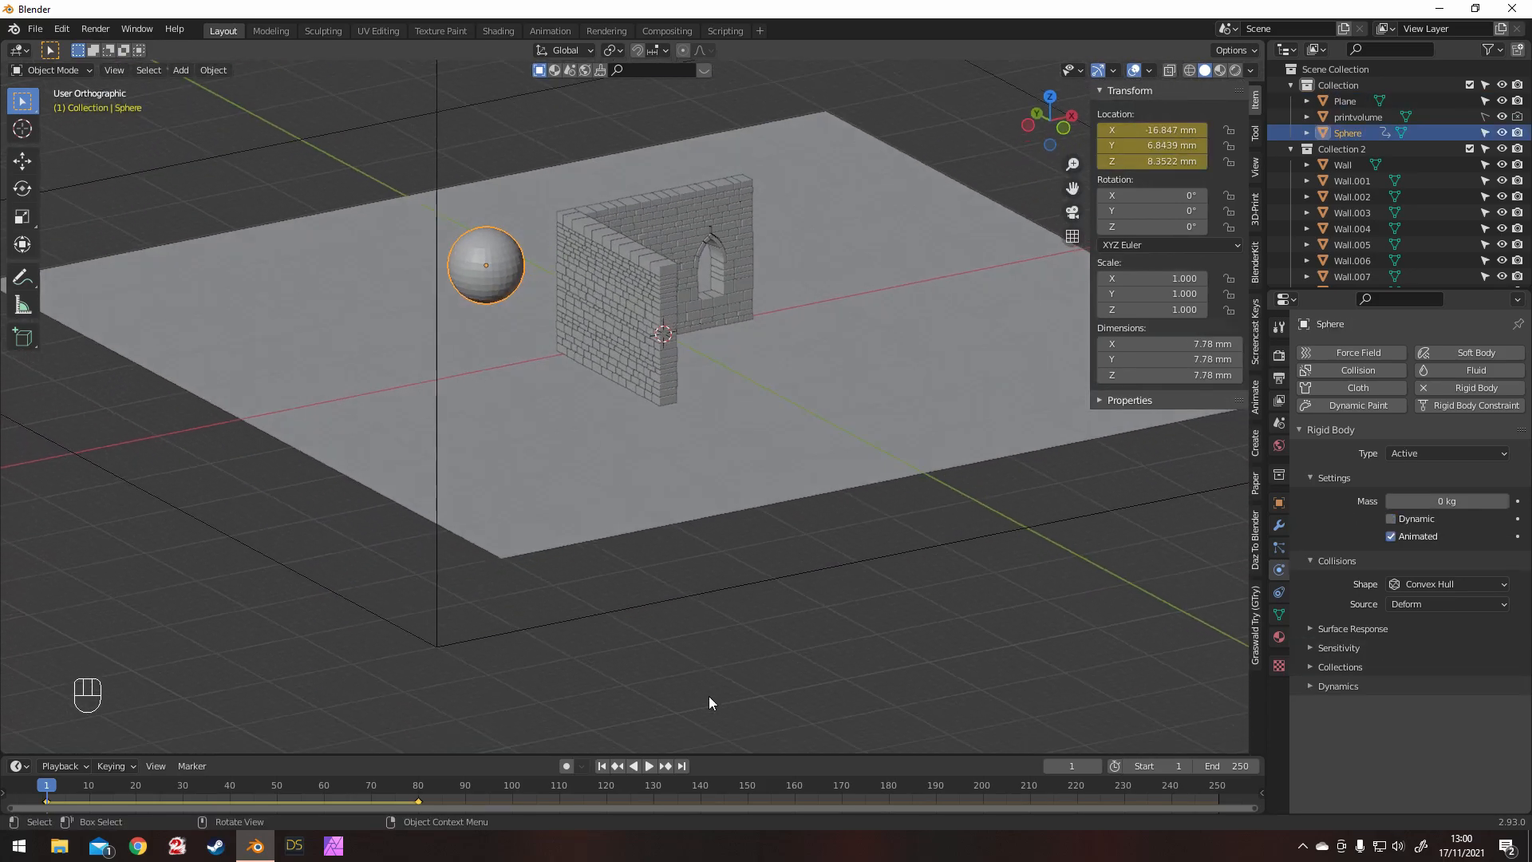
{"action": "left_click", "coordinate": [652, 766]}
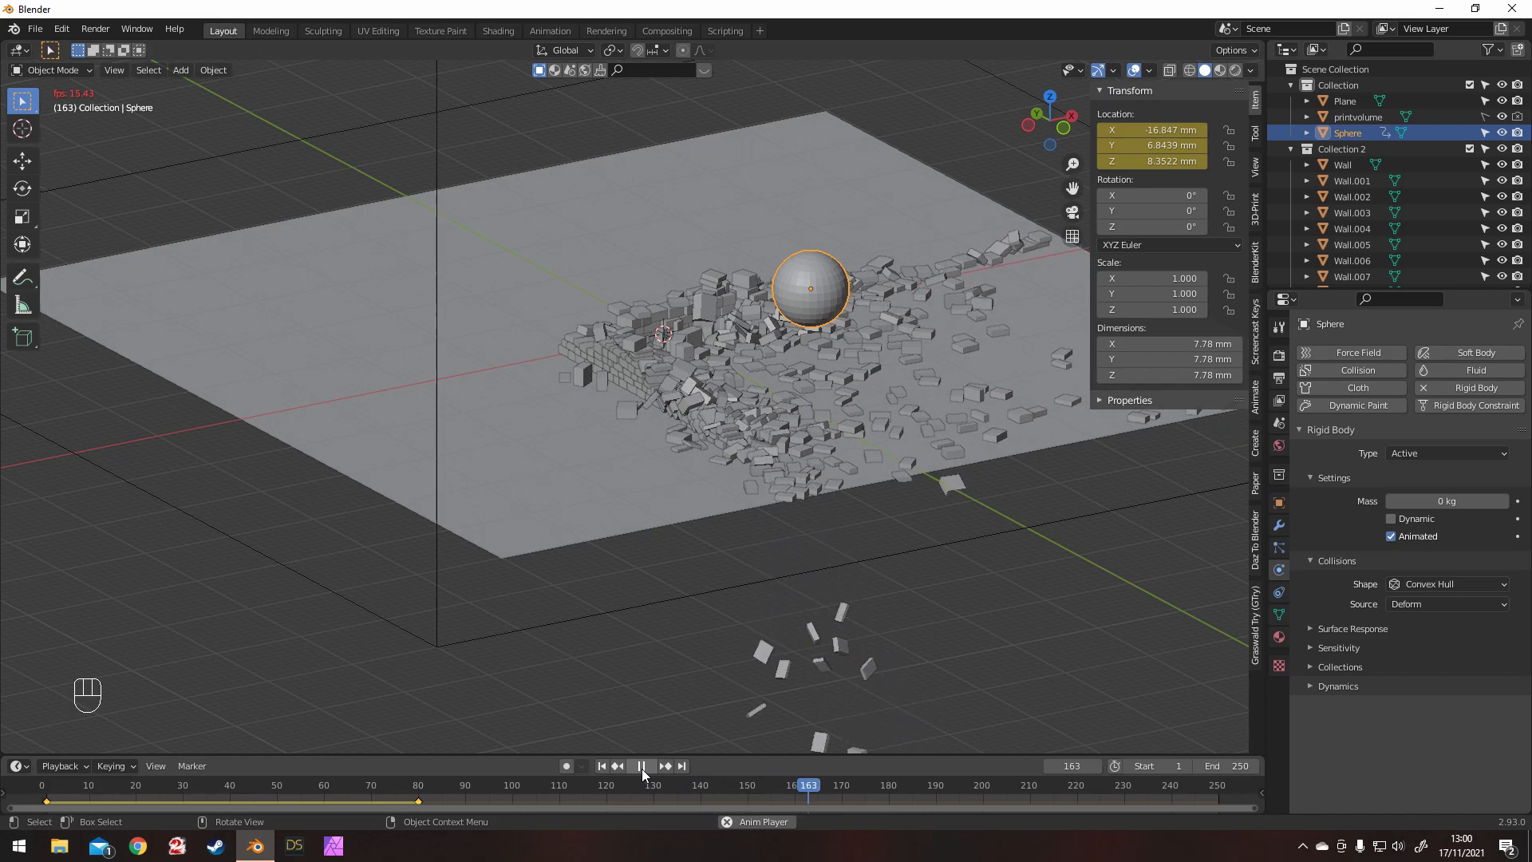
{"action": "left_click", "coordinate": [642, 766]}
{"action": "middle_click_drag", "start_coordinate": [734, 576], "coordinate": [878, 600]}
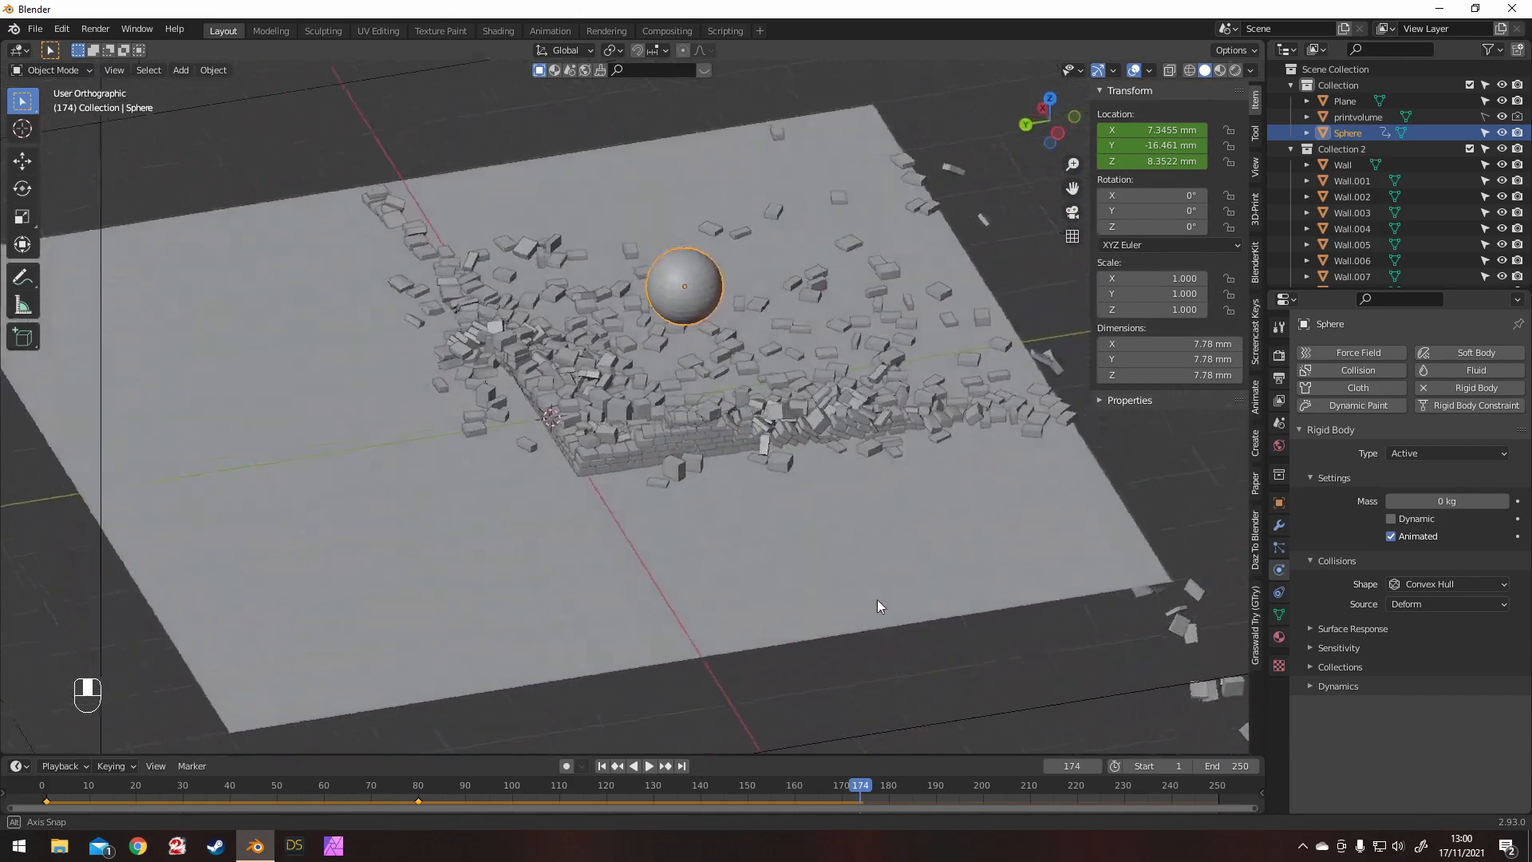
{"action": "left_click", "coordinate": [602, 766]}
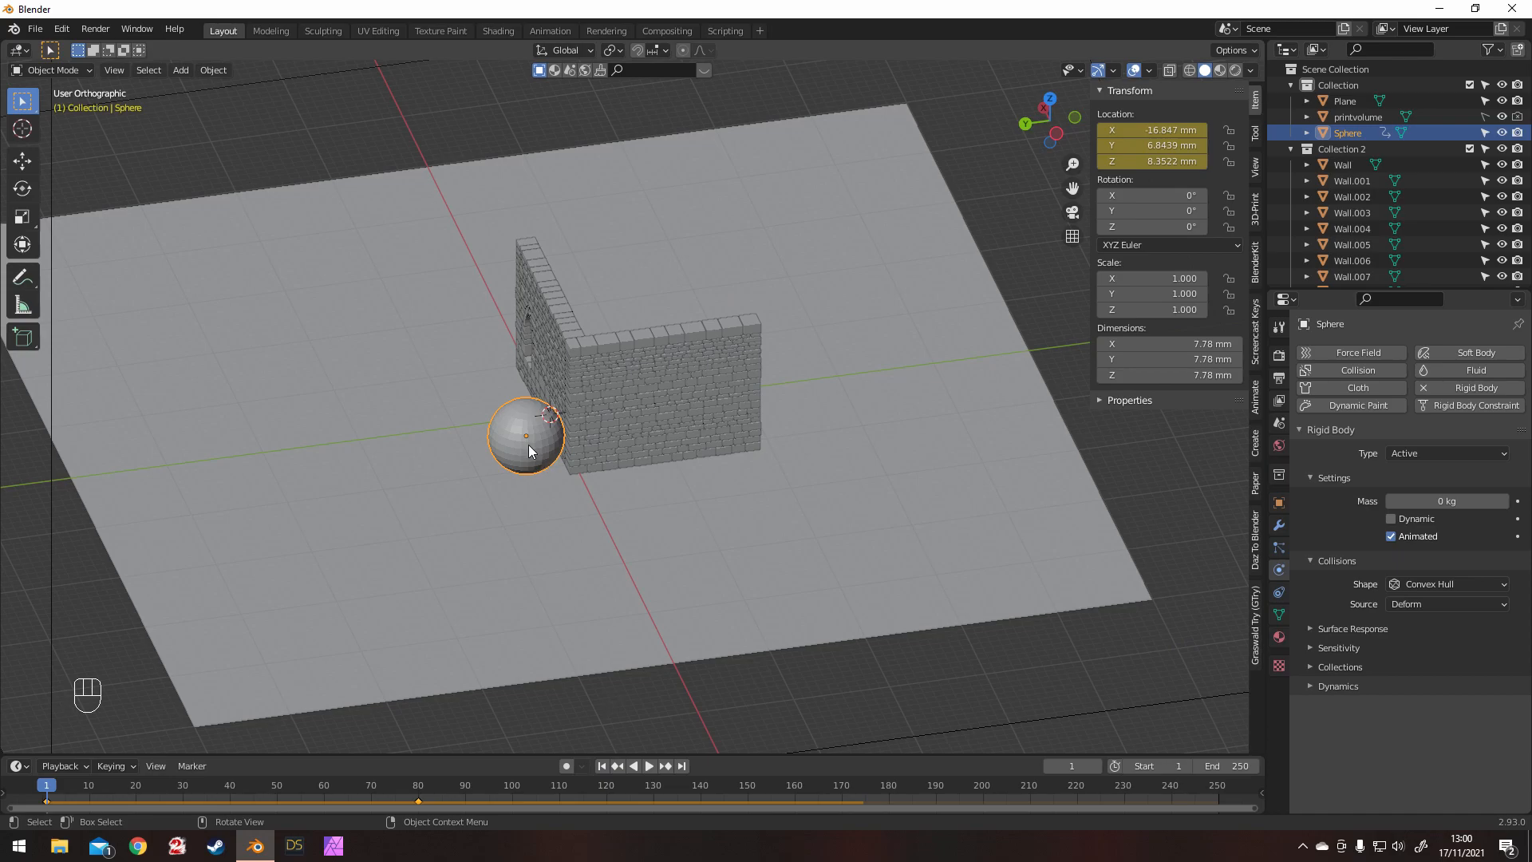
Step: Scale the sphere uniformly to about 0.564, giving a diameter of about 4.39 mm, and apply its rotation and scale
{"action": "key", "text": "s"}
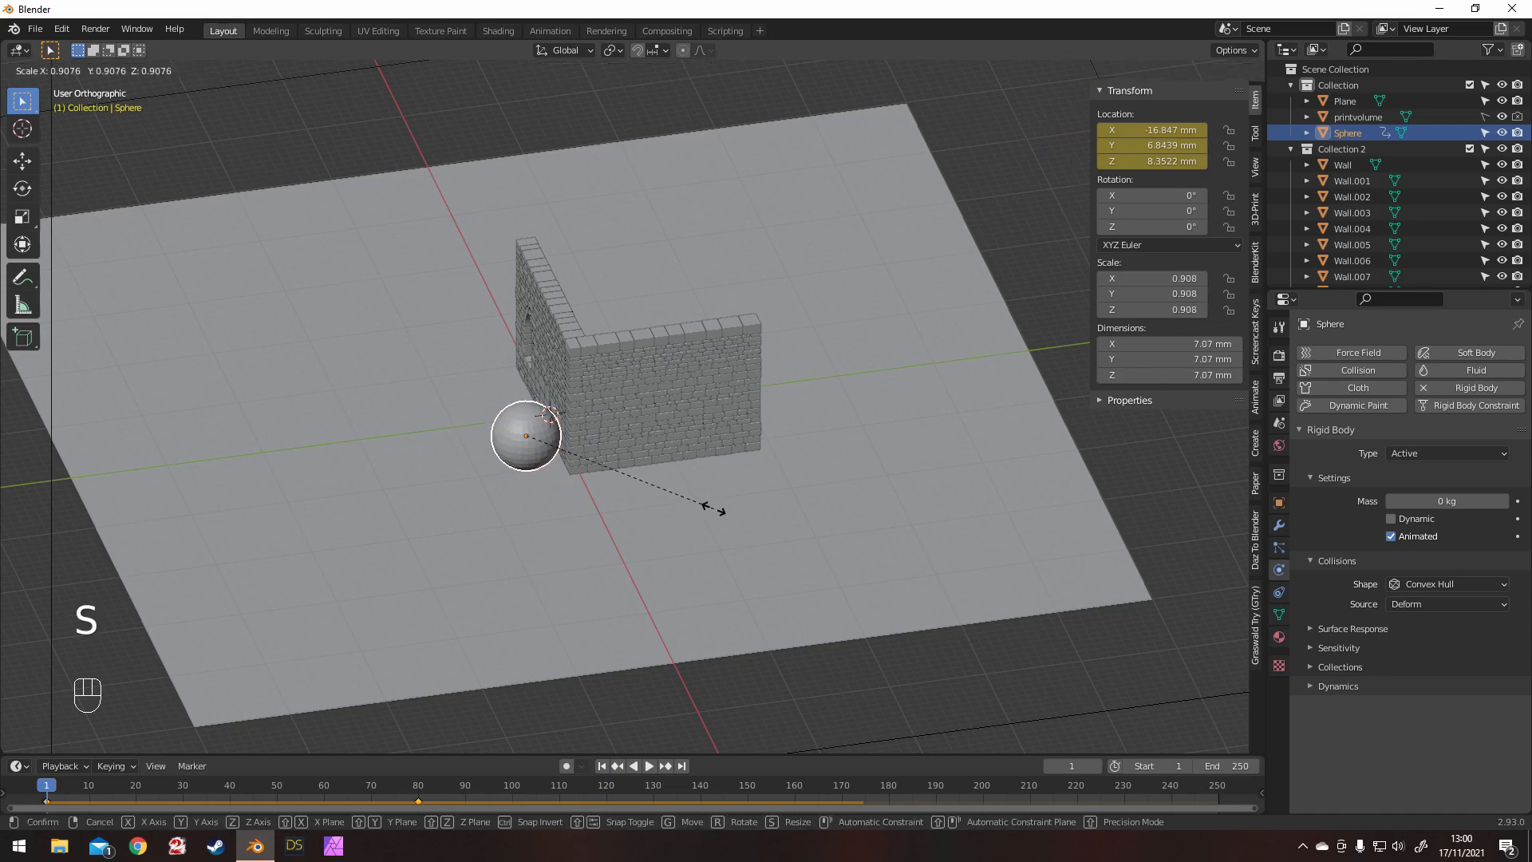
{"action": "left_click", "coordinate": [644, 480]}
{"action": "key", "text": "ctrl+a"}
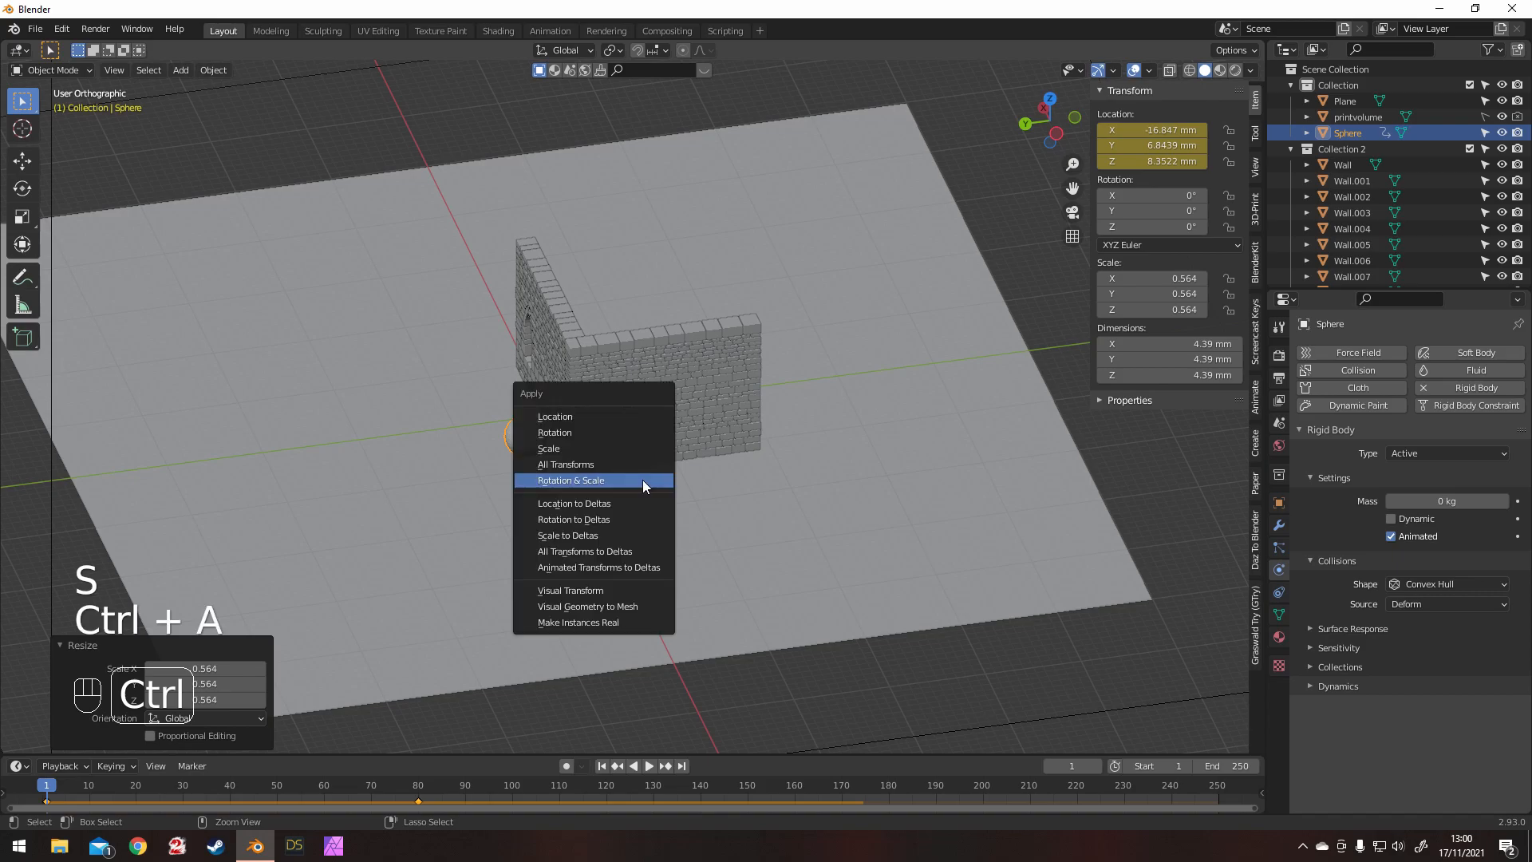
{"action": "left_click", "coordinate": [643, 481]}
Step: Play the simulation from frame 1 past frame 126 to examine the smaller sphere's impact, and return to the first frame
{"action": "left_click", "coordinate": [648, 766]}
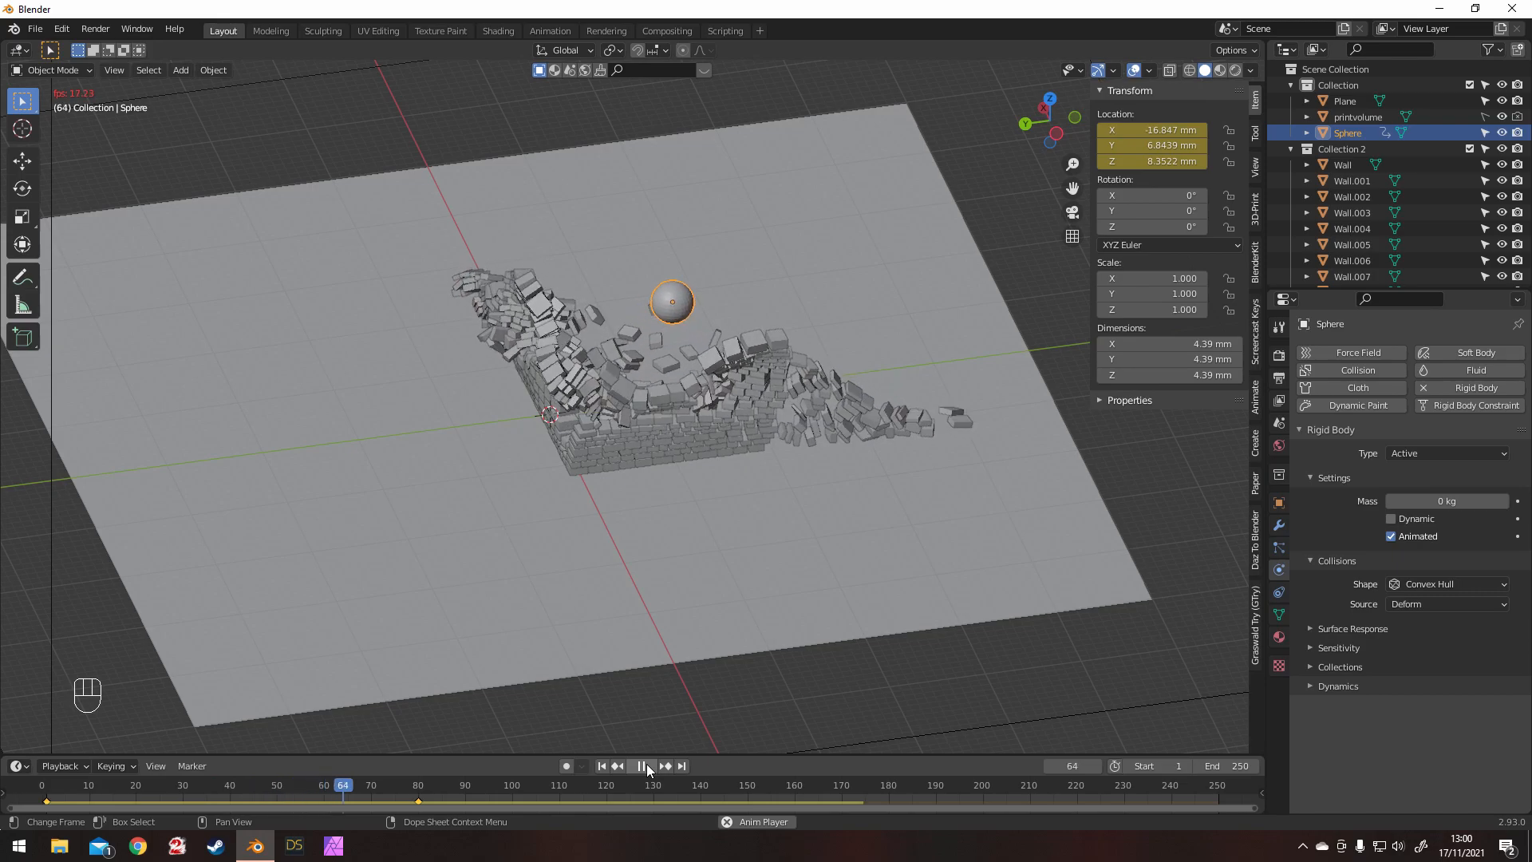
{"action": "middle_click_drag", "start_coordinate": [572, 438], "coordinate": [760, 429]}
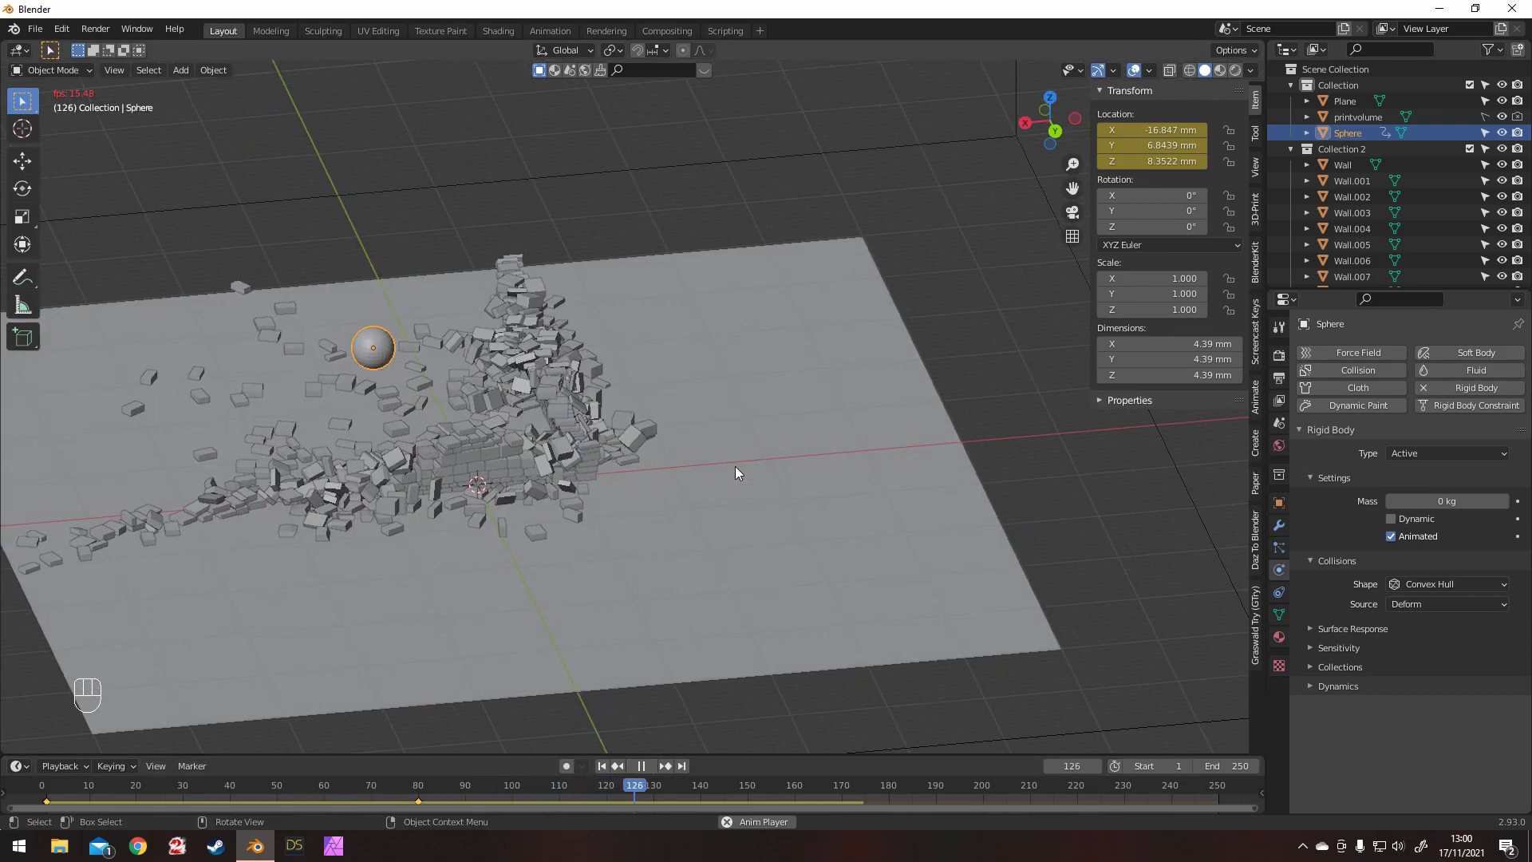
{"action": "left_click", "coordinate": [640, 767]}
{"action": "left_click", "coordinate": [602, 766]}
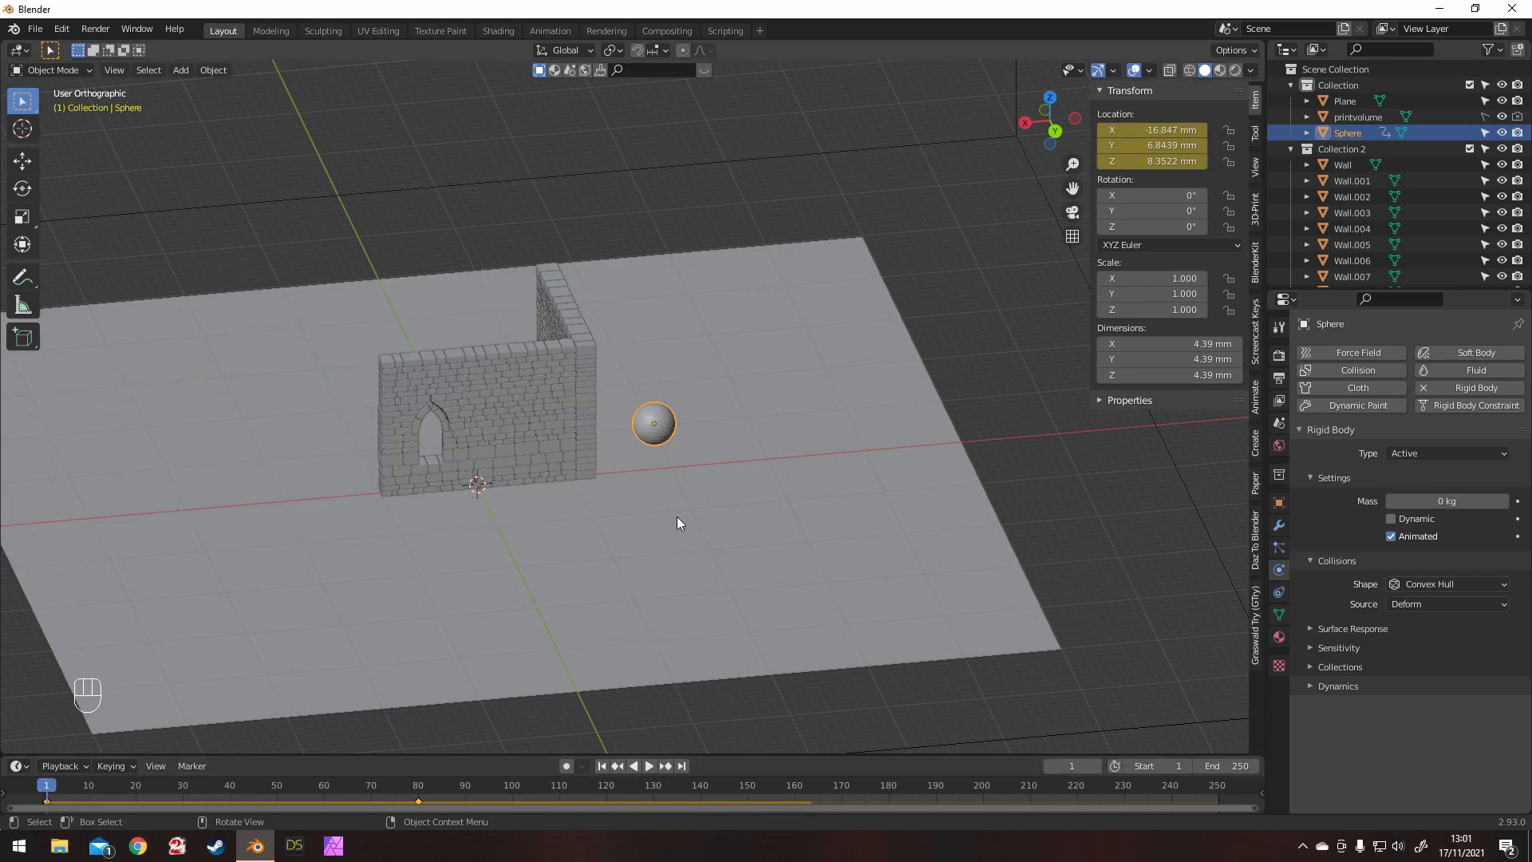
Step: In top view, move the sphere in front of the window wall to about X -1.77 mm, Y 8.46 mm, and keyframe its location at frame 1
{"action": "key", "text": "KP_7"}
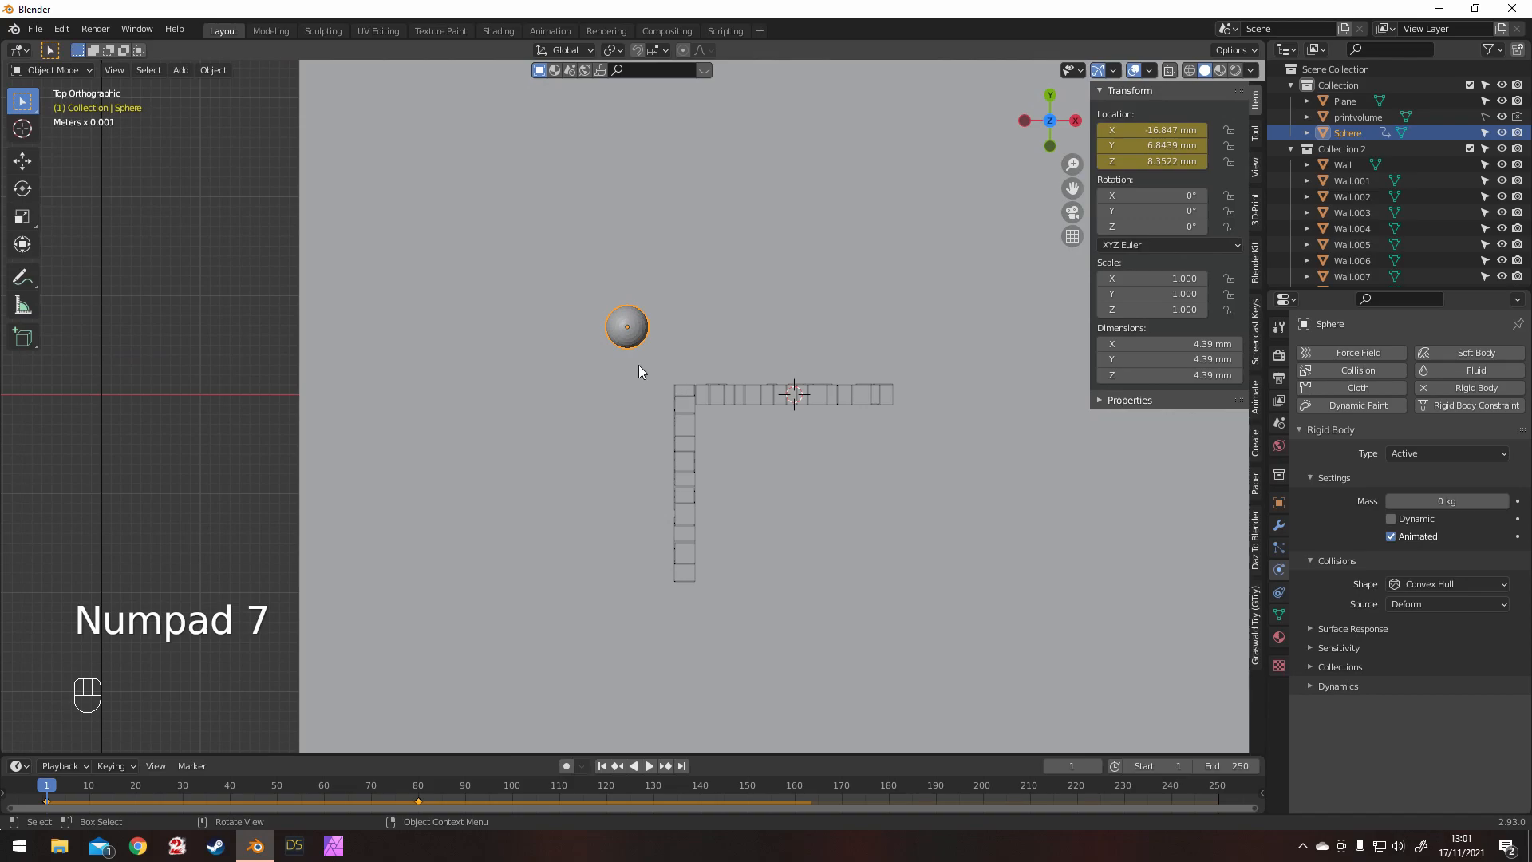
{"action": "key", "text": "g"}
{"action": "left_click", "coordinate": [795, 346]}
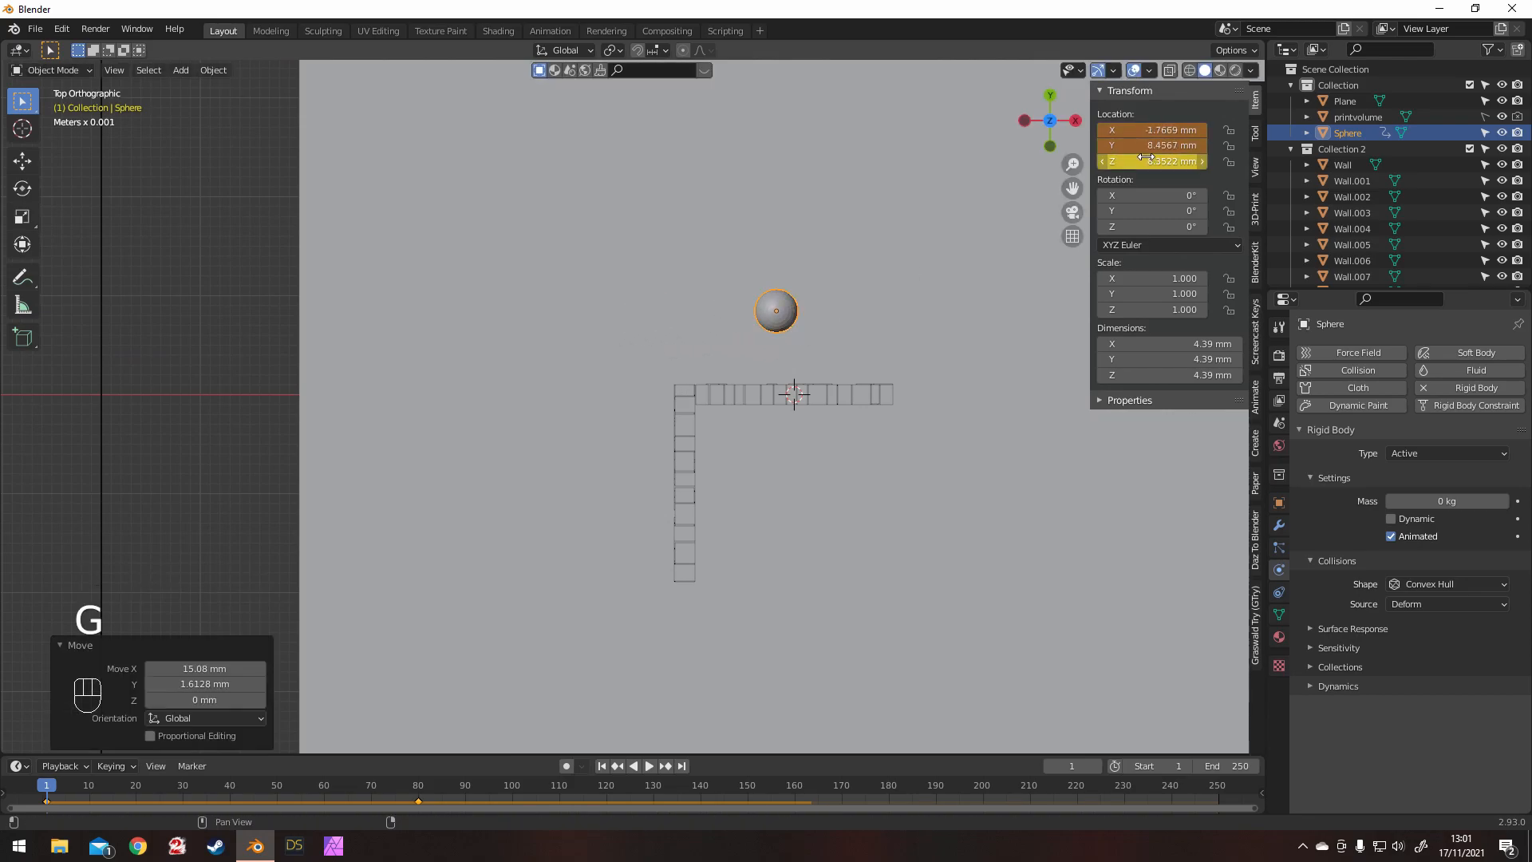
{"action": "key", "text": "i"}
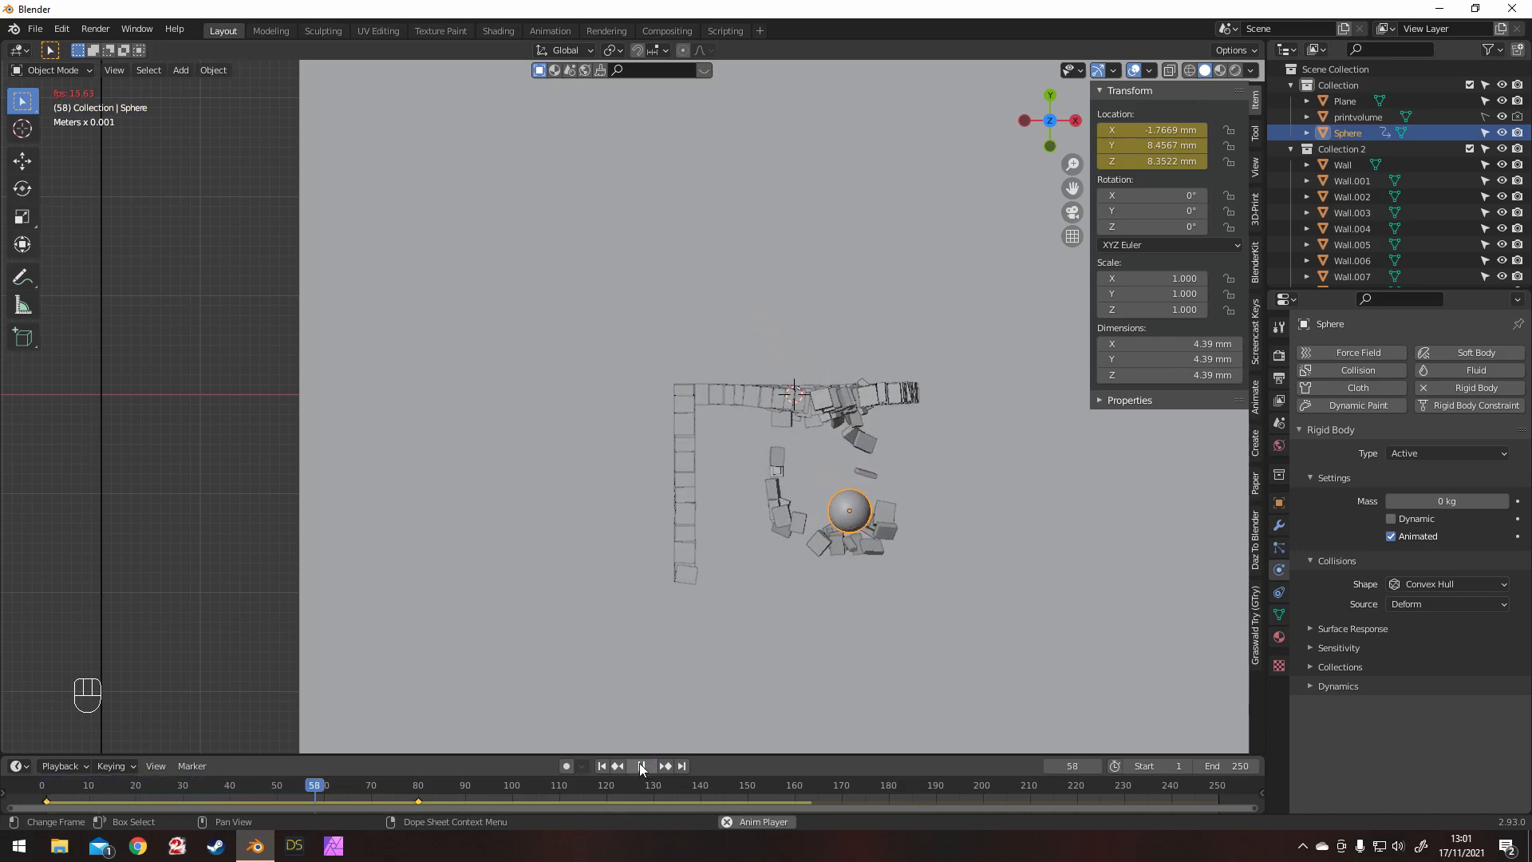
Step: Play the simulation in stages to frame 136, examine the damage to the window wall and the scattered bricks, and return to the first frame
{"action": "left_click", "coordinate": [640, 765]}
{"action": "middle_click_drag", "start_coordinate": [791, 479], "coordinate": [794, 405]}
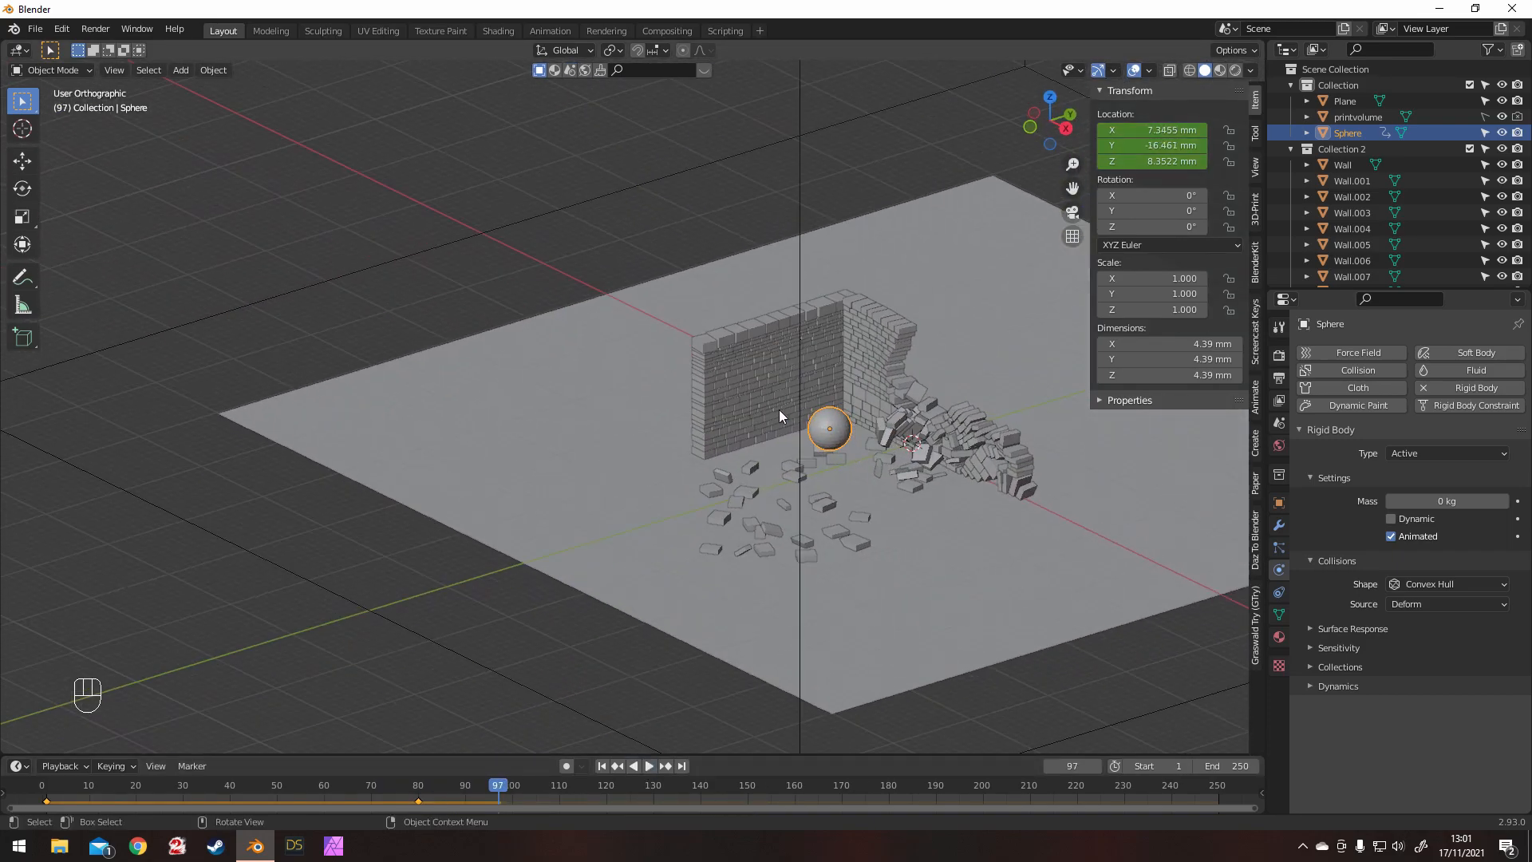
{"action": "left_click", "coordinate": [648, 766]}
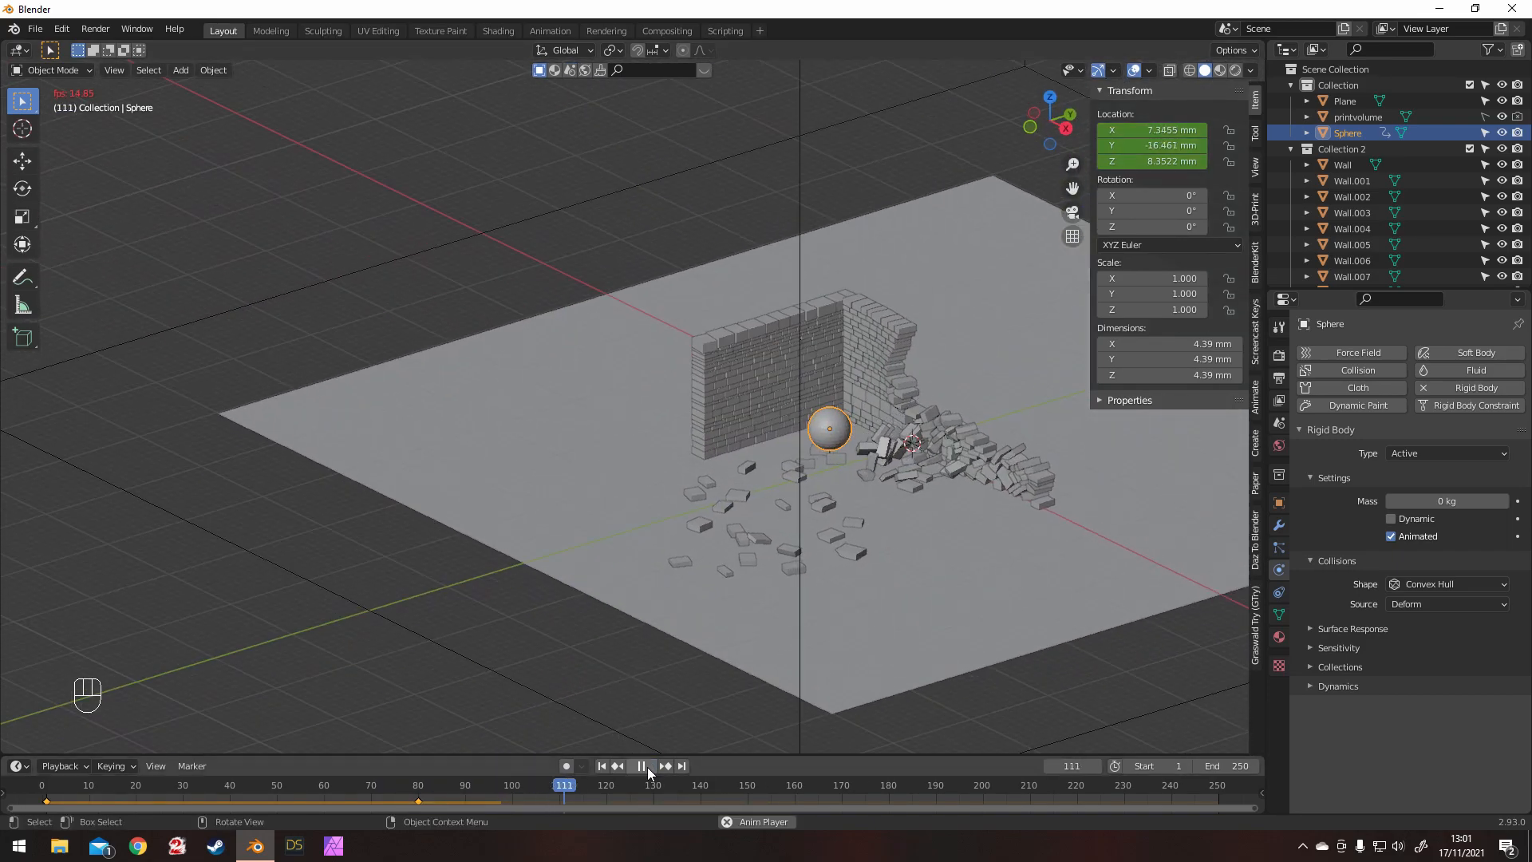
{"action": "left_click", "coordinate": [646, 766]}
{"action": "middle_click_drag", "start_coordinate": [790, 574], "coordinate": [817, 605]}
{"action": "scroll", "coordinate": [812, 551], "scroll_direction": "up", "scroll_amount": 3}
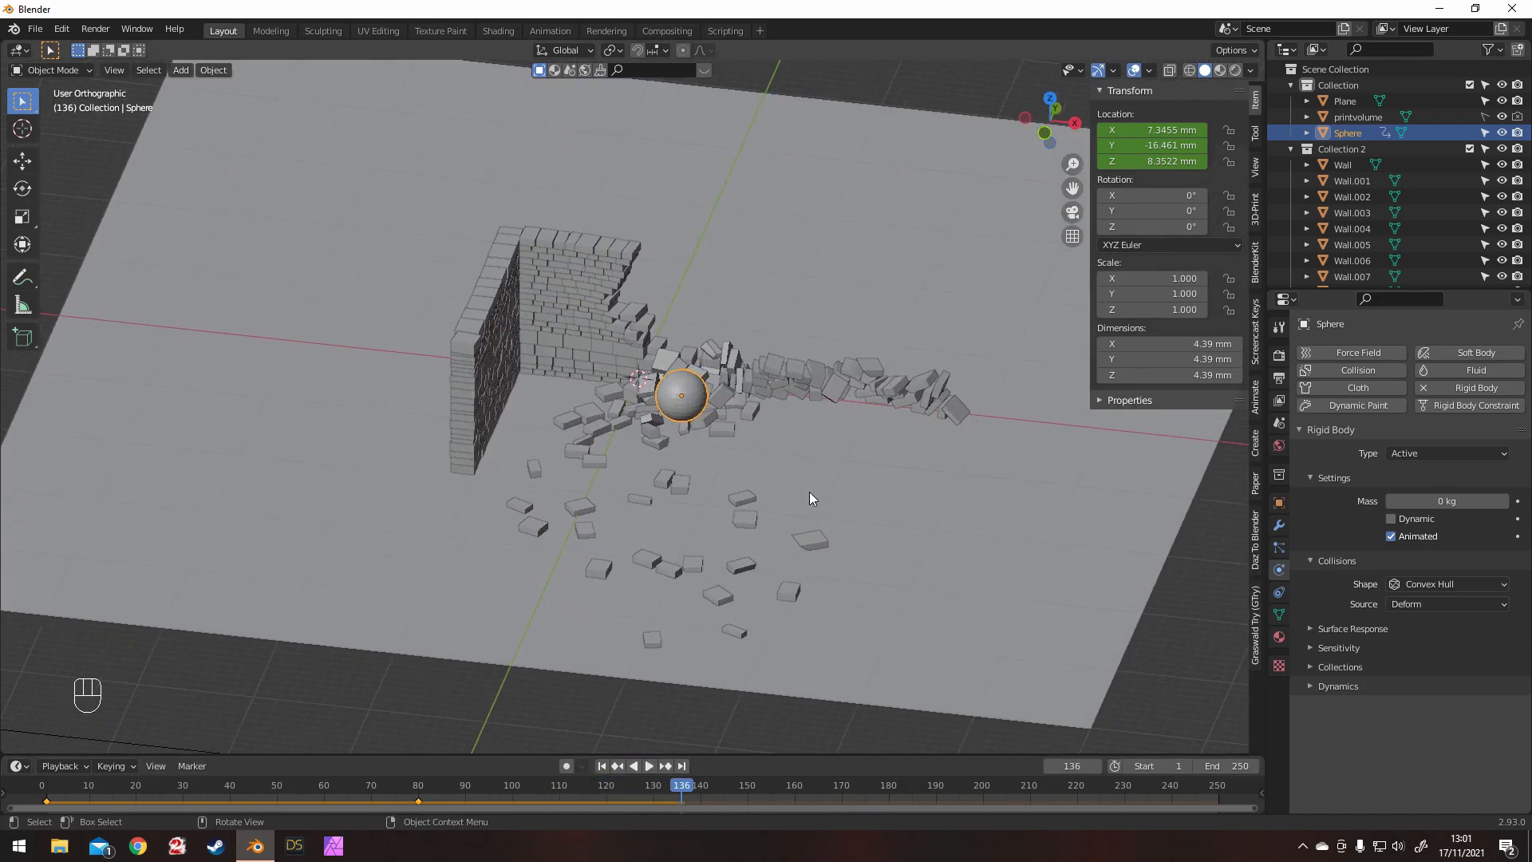
{"action": "middle_click_drag", "start_coordinate": [850, 457], "coordinate": [695, 655]}
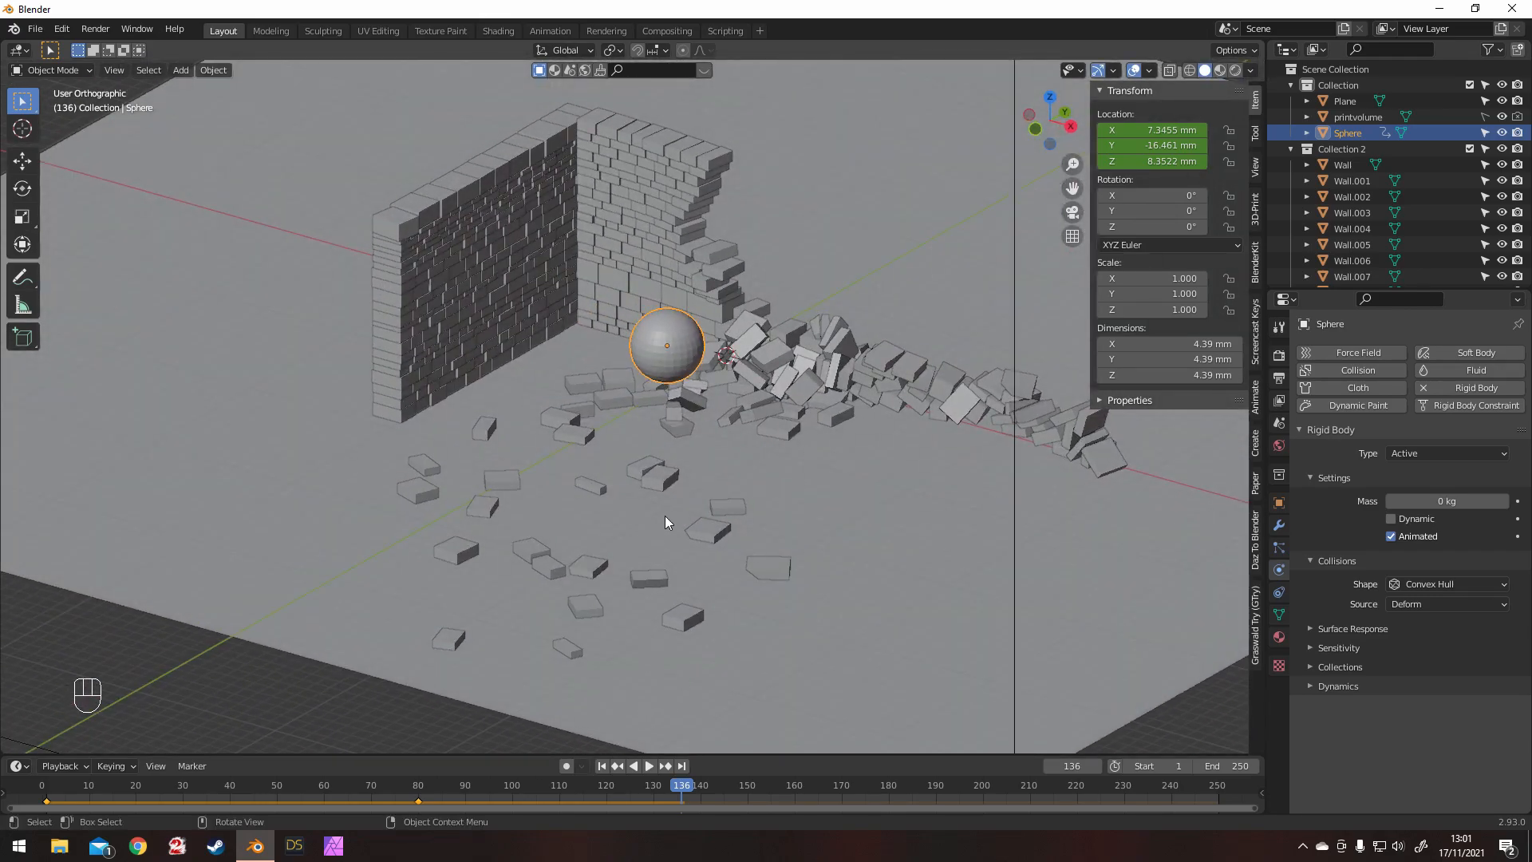
{"action": "middle_click_drag", "start_coordinate": [667, 515], "coordinate": [672, 450]}
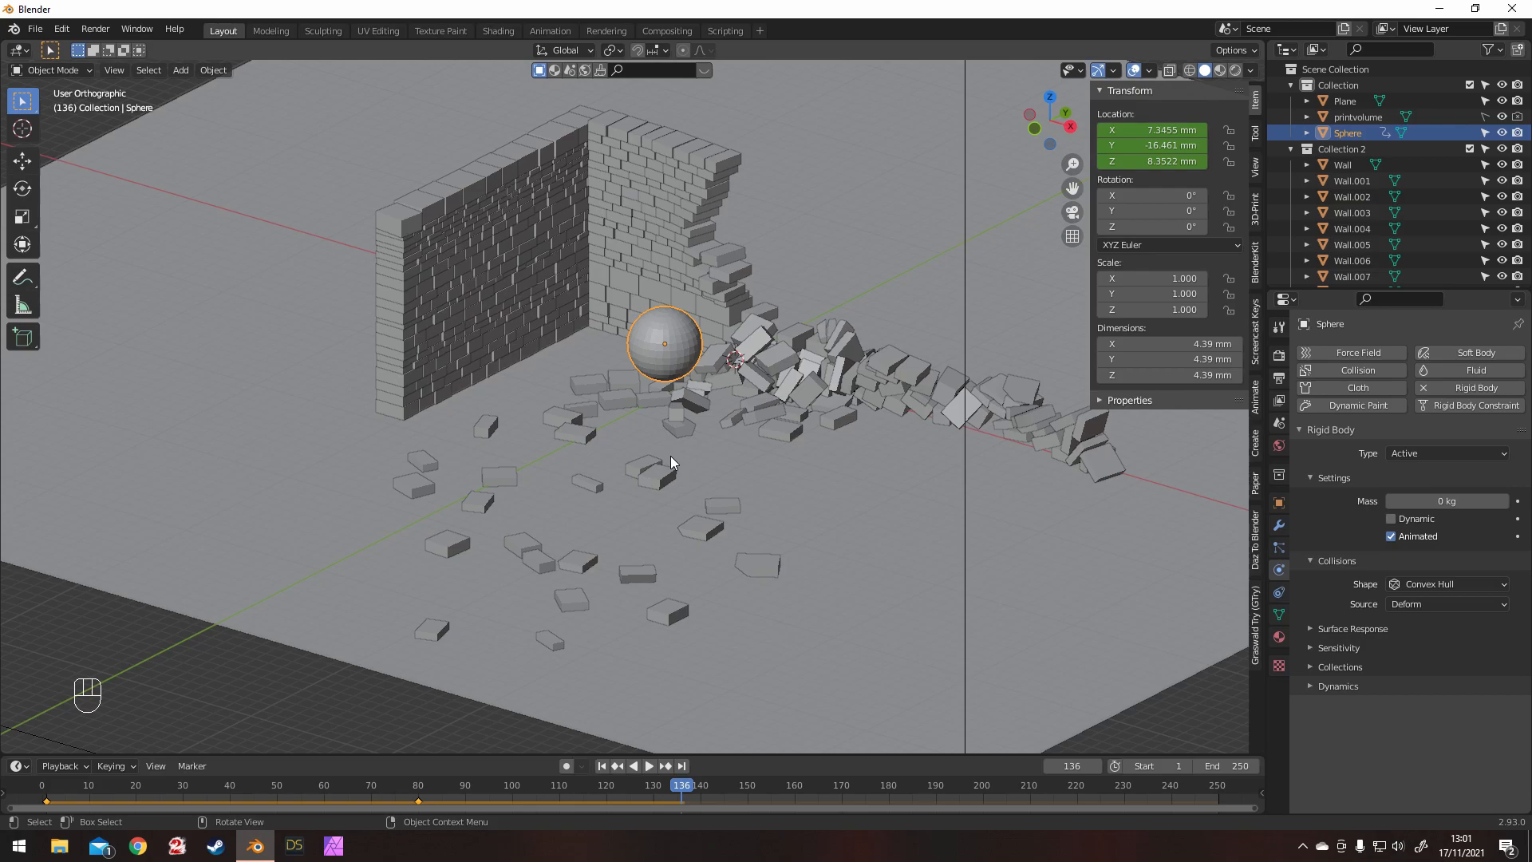
{"action": "left_click", "coordinate": [601, 765]}
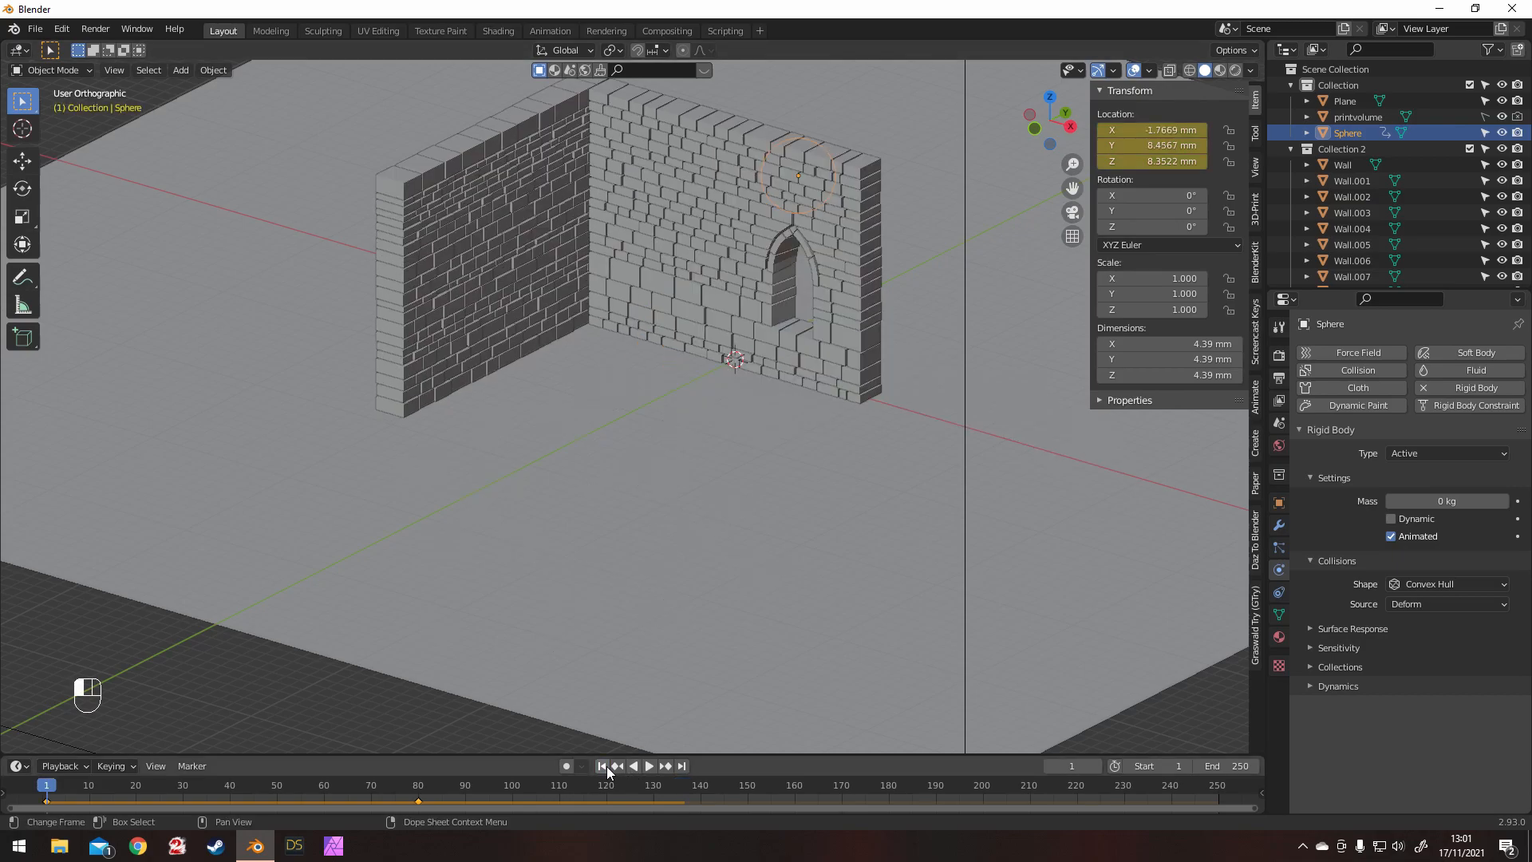
Step: In top view, move the sphere back outside the wall corner to about X -15.64 mm, Y 6.92 mm, and keyframe its location at frame 1
{"action": "scroll", "coordinate": [725, 383], "scroll_direction": "down", "scroll_amount": 5}
{"action": "middle_click_drag", "start_coordinate": [683, 321], "coordinate": [757, 437]}
{"action": "key", "text": "KP_7"}
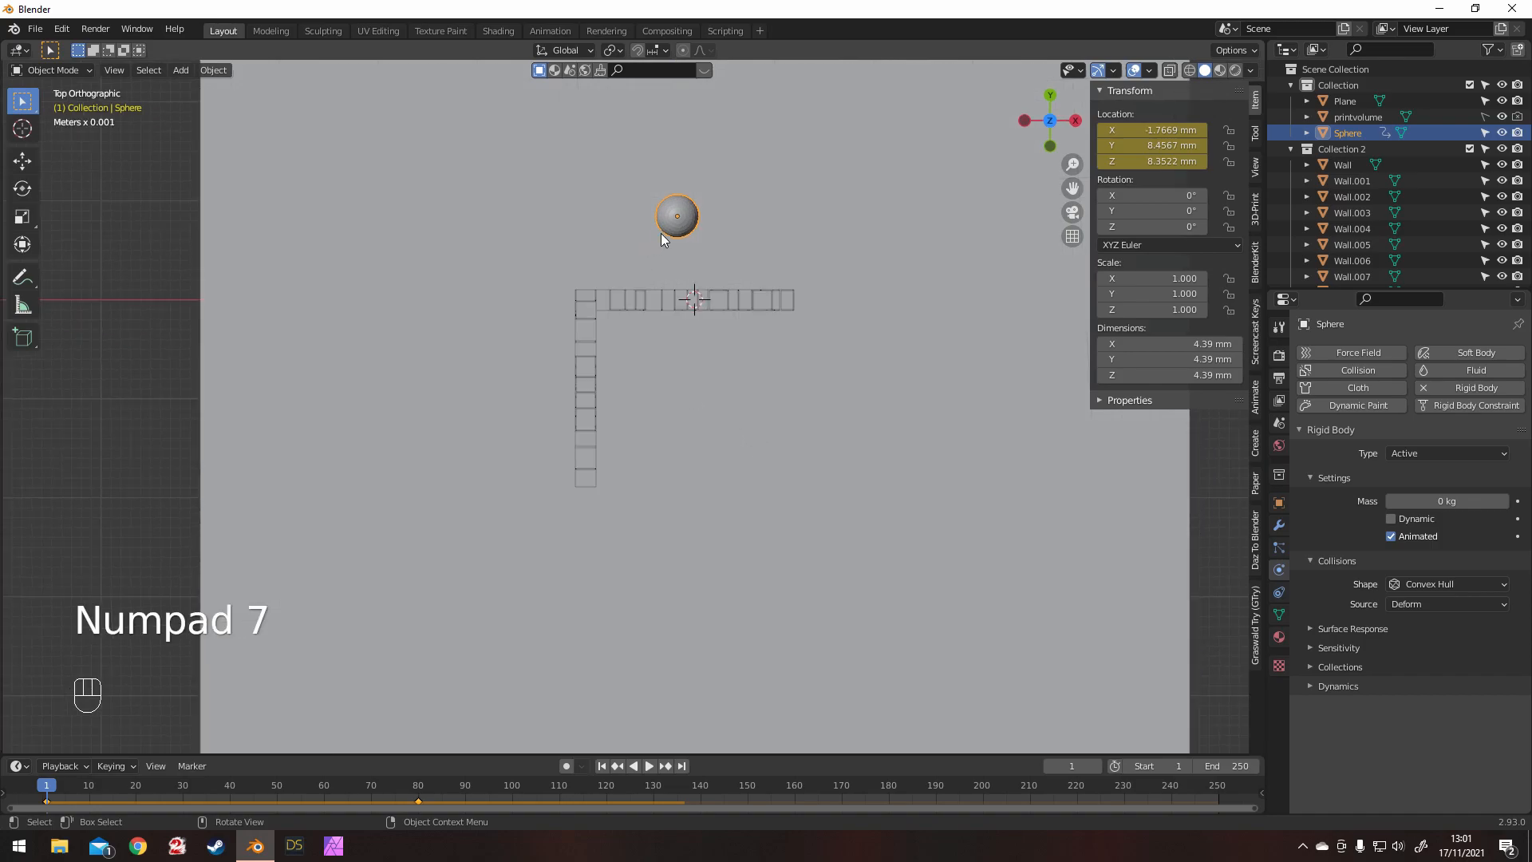
{"action": "key", "text": "g"}
{"action": "left_click", "coordinate": [521, 249]}
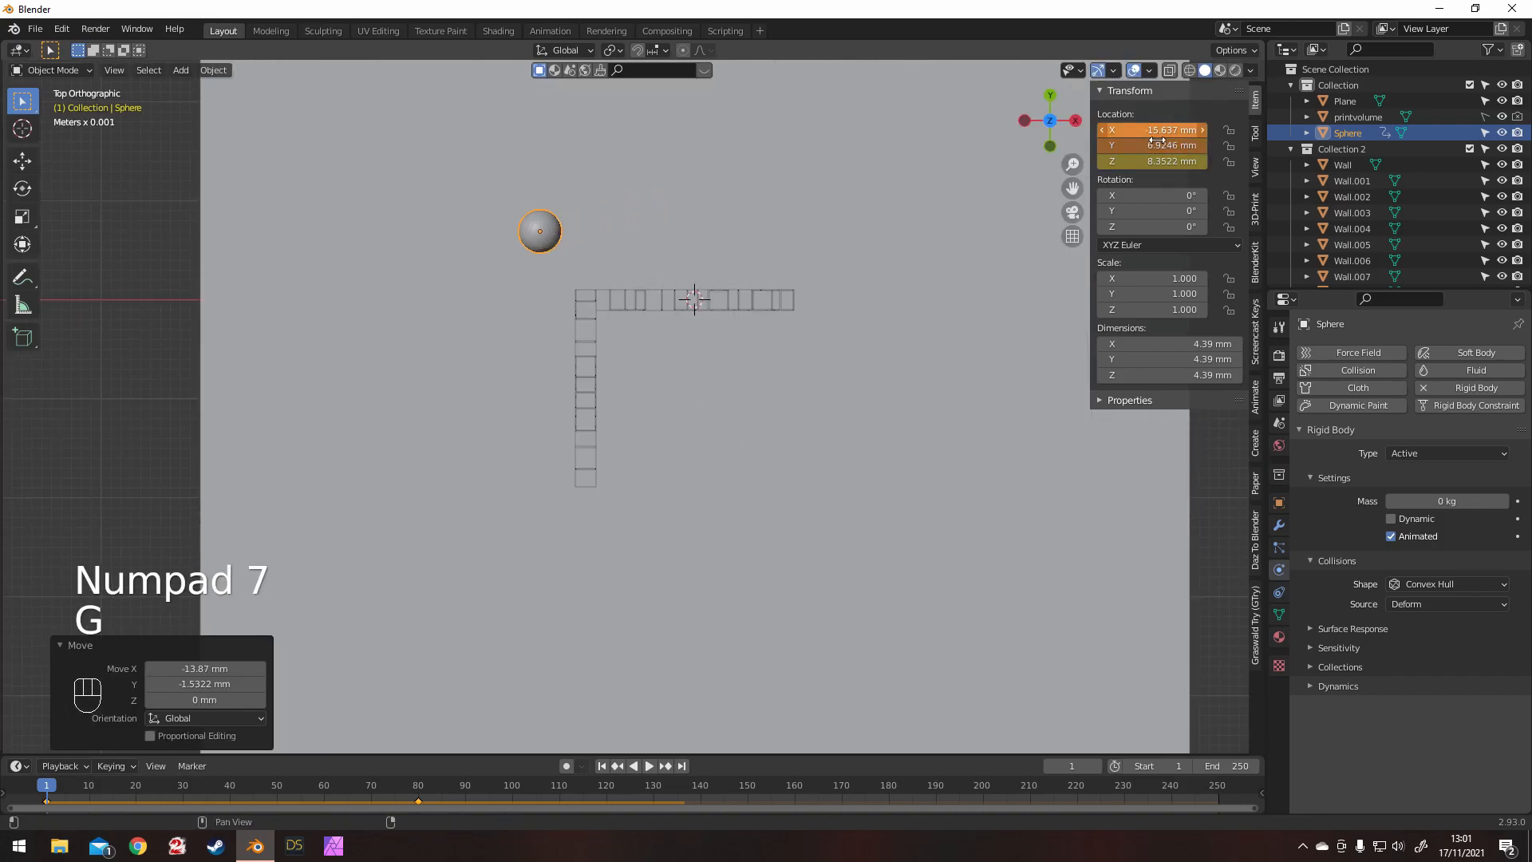
{"action": "key", "text": "i"}
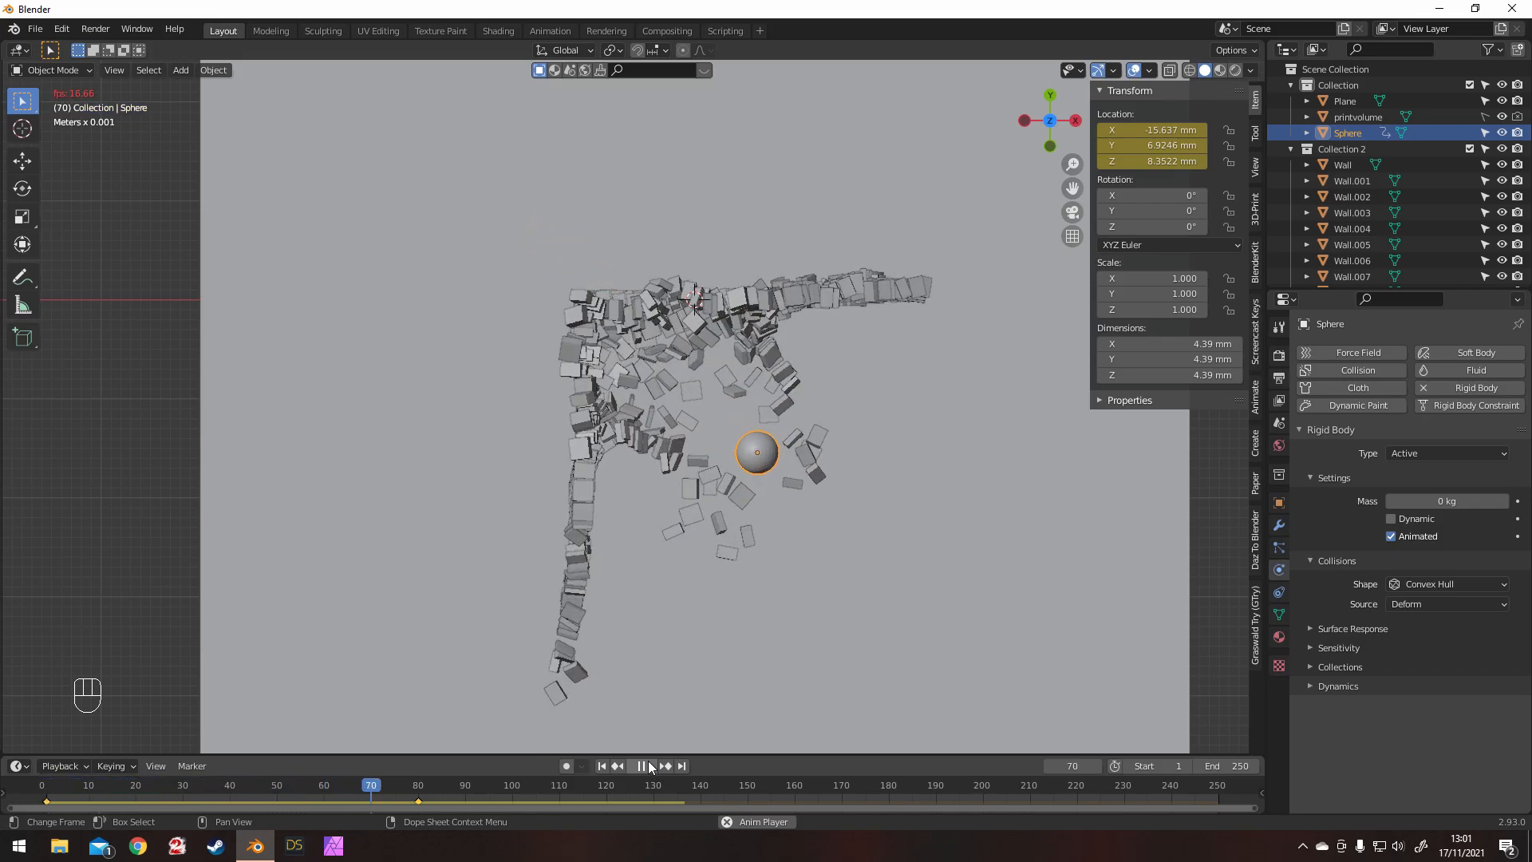
Step: Play the simulation to frame 85, examine the collapsed corner, continue past frame 100, and return to the first frame
{"action": "left_click", "coordinate": [649, 766]}
{"action": "middle_click_drag", "start_coordinate": [702, 510], "coordinate": [685, 419]}
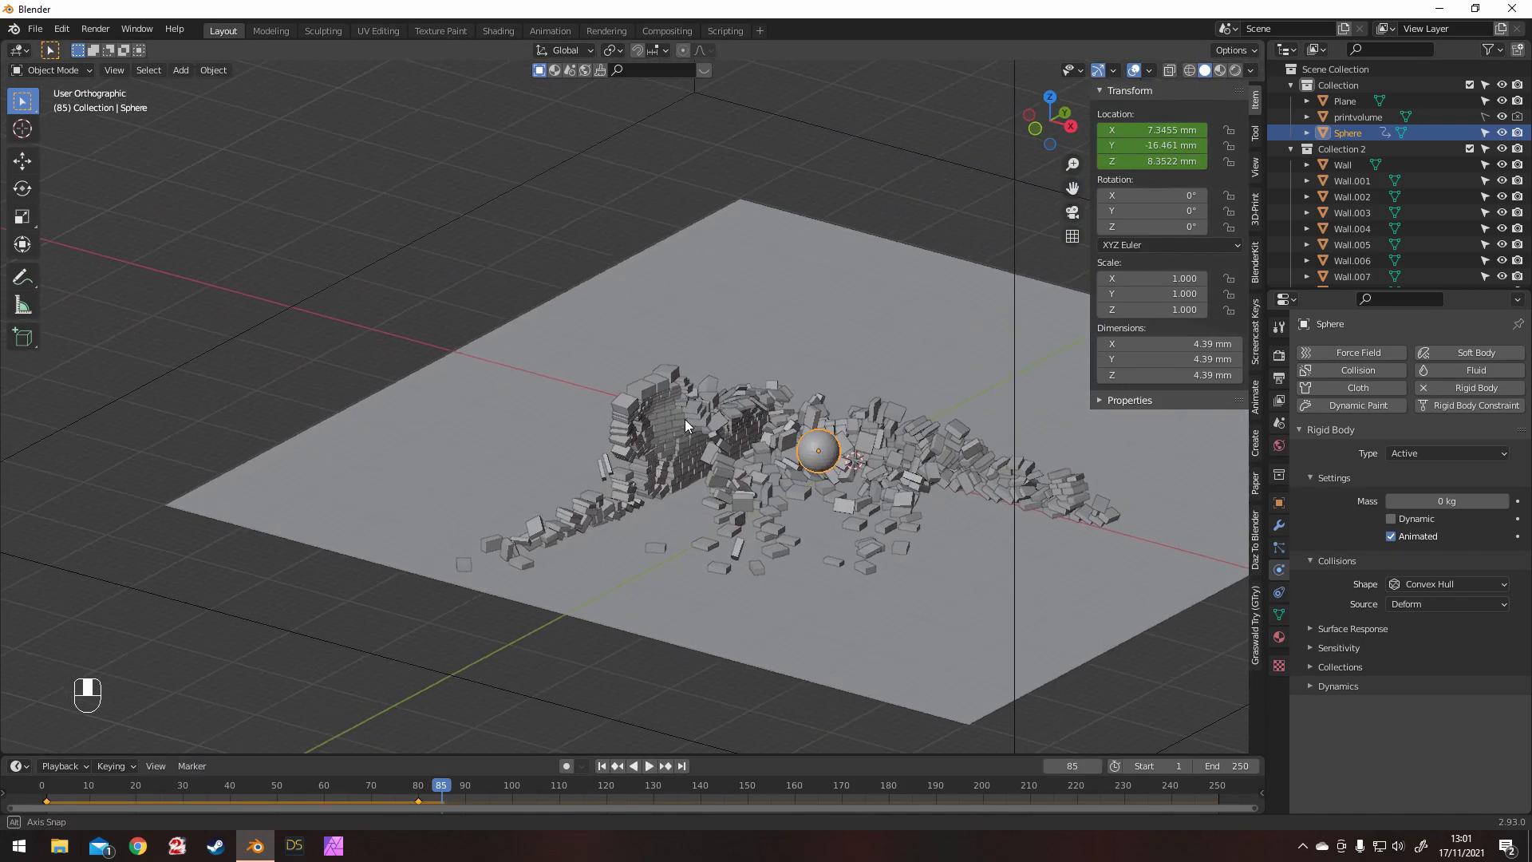
{"action": "left_click", "coordinate": [648, 766]}
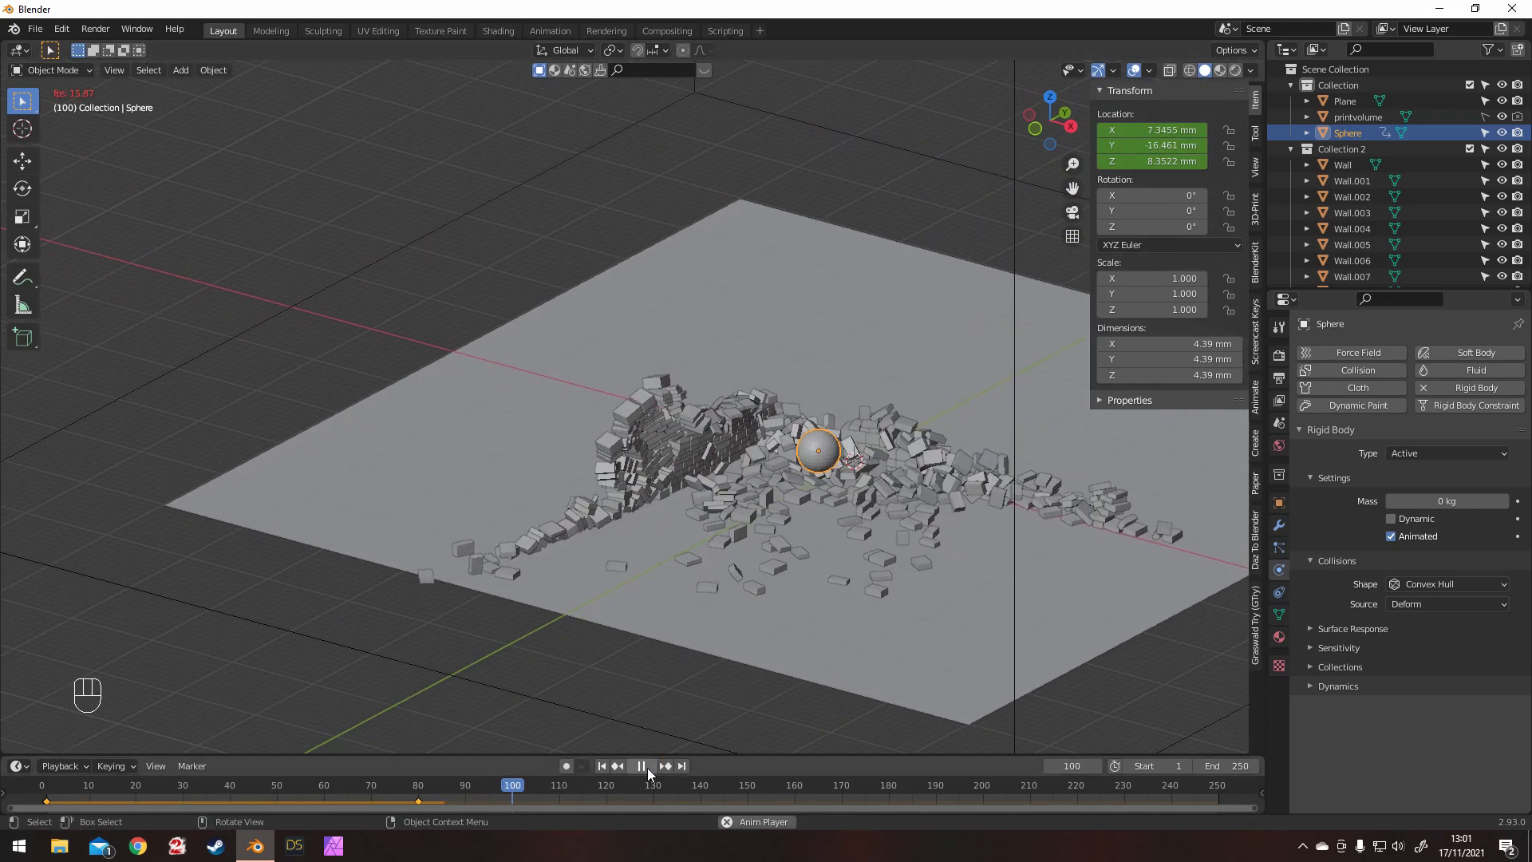
{"action": "left_click", "coordinate": [648, 767]}
{"action": "left_click", "coordinate": [603, 766]}
Step: Scale the sphere uniformly to about 0.561, giving a diameter of about 2.46 mm, and apply its rotation and scale
{"action": "middle_click_drag", "start_coordinate": [758, 399], "coordinate": [888, 472]}
{"action": "key", "text": "s"}
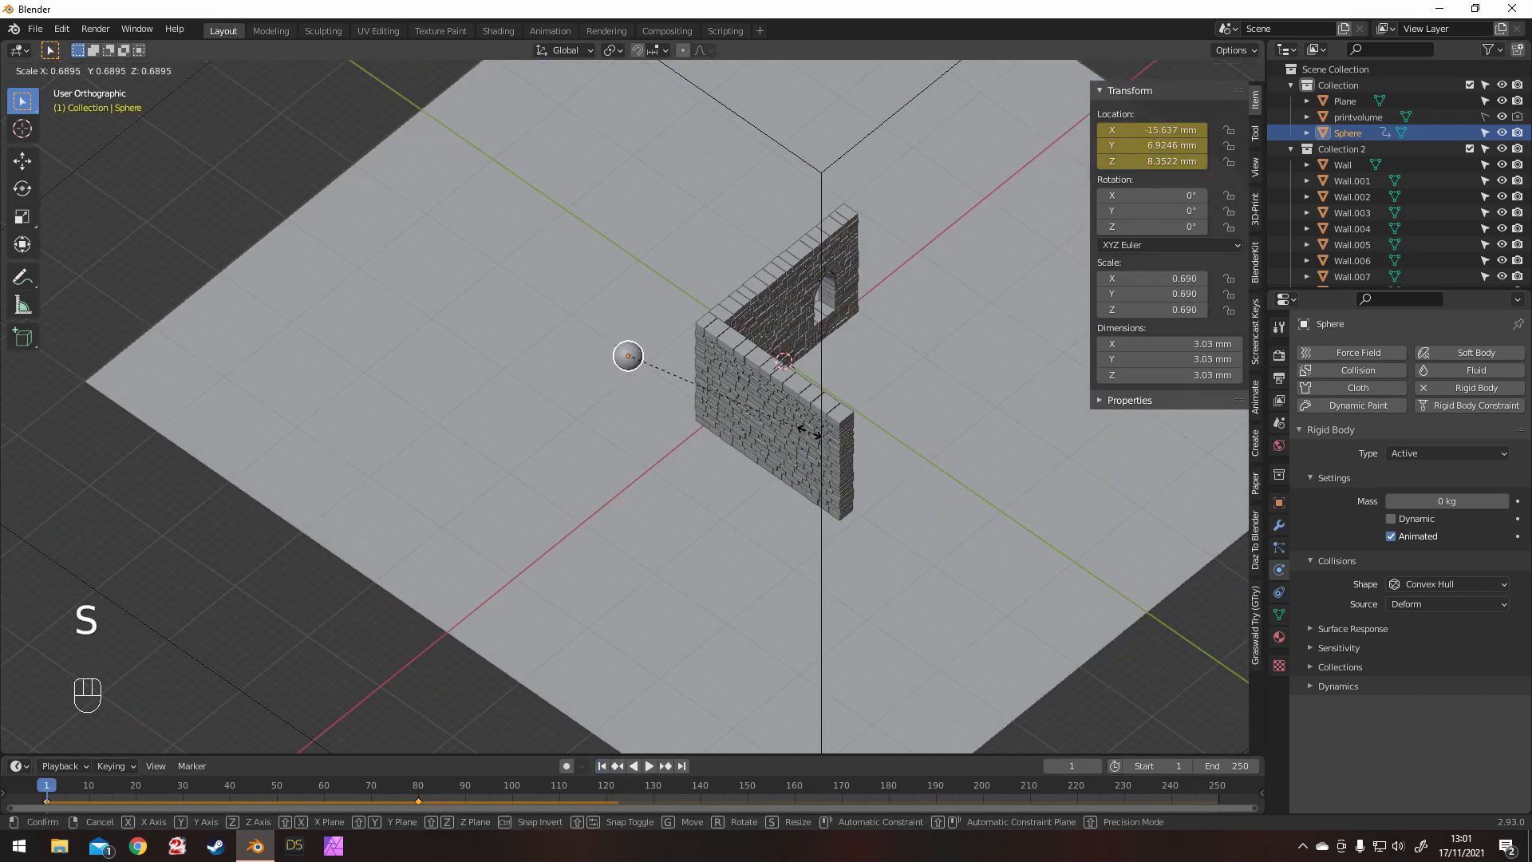
{"action": "left_click", "coordinate": [778, 416]}
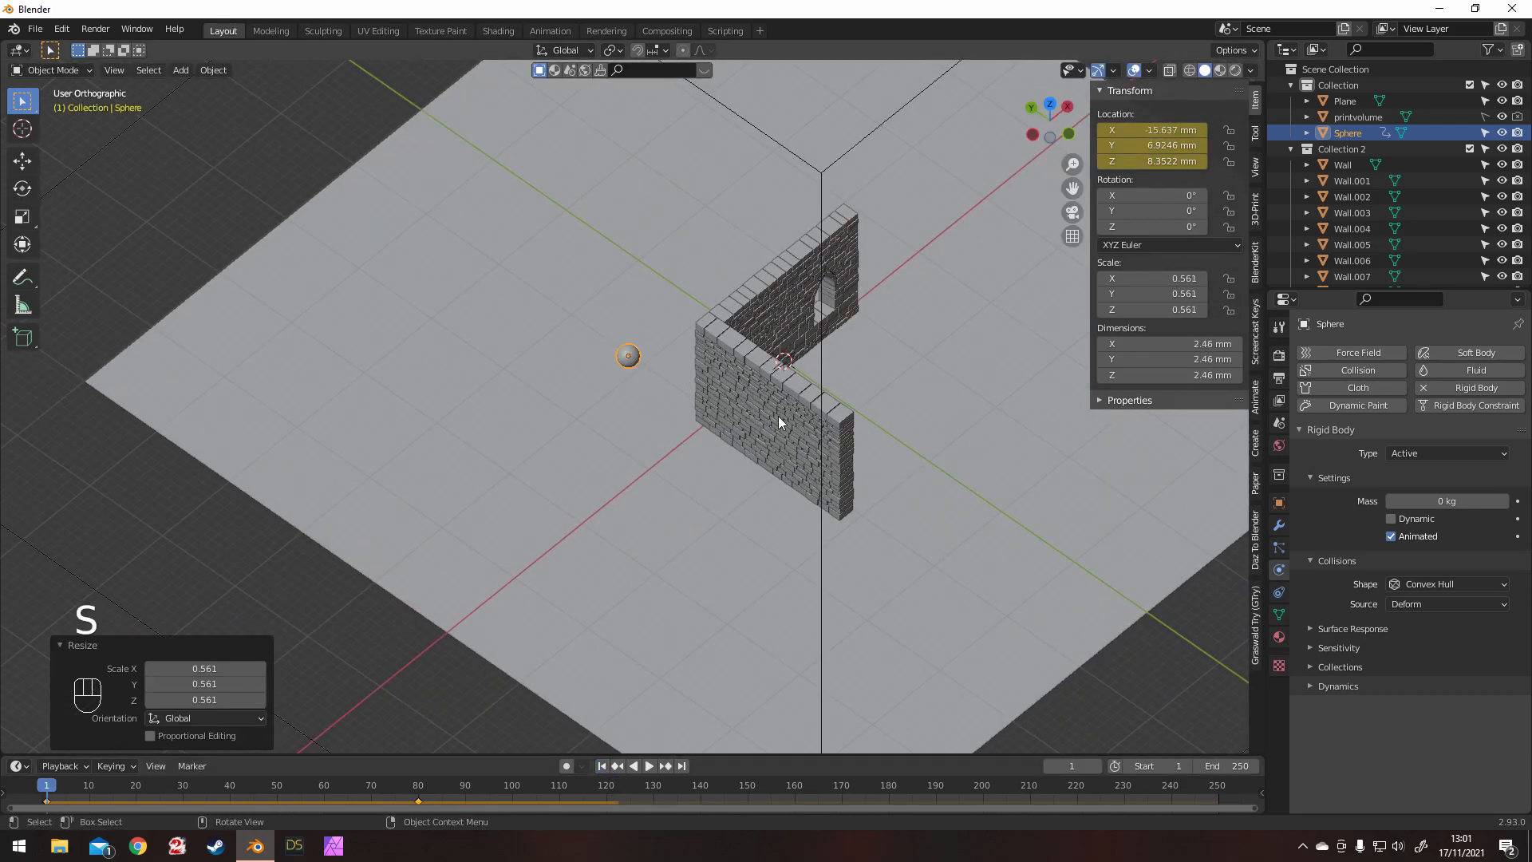
{"action": "key", "text": "ctrl+a"}
{"action": "left_click", "coordinate": [778, 417]}
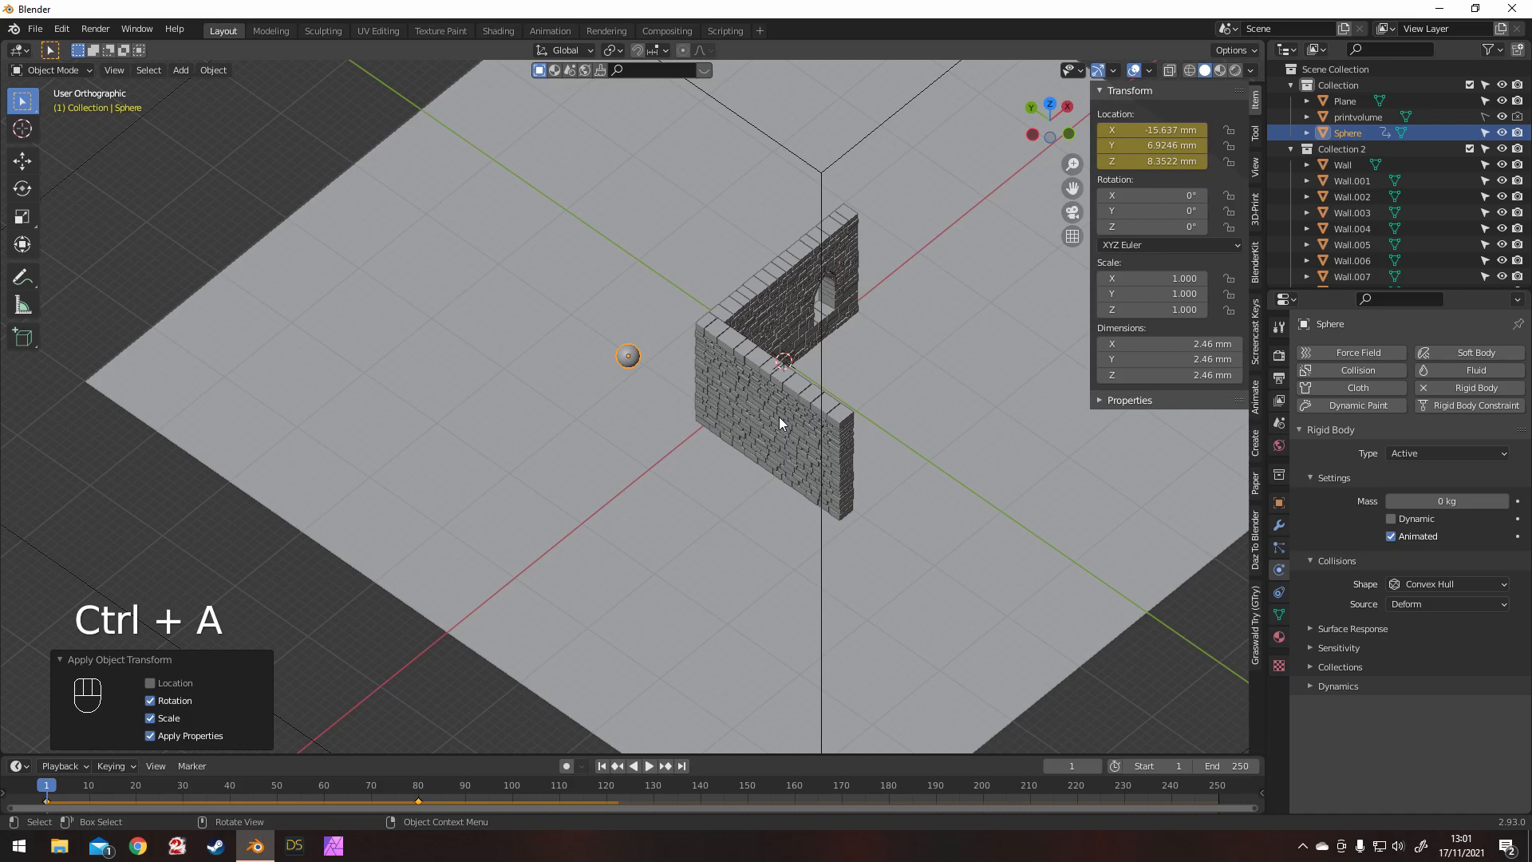
Step: Play the simulation from frame 1, stop it at frame 184, and hide the sphere
{"action": "left_click", "coordinate": [604, 765]}
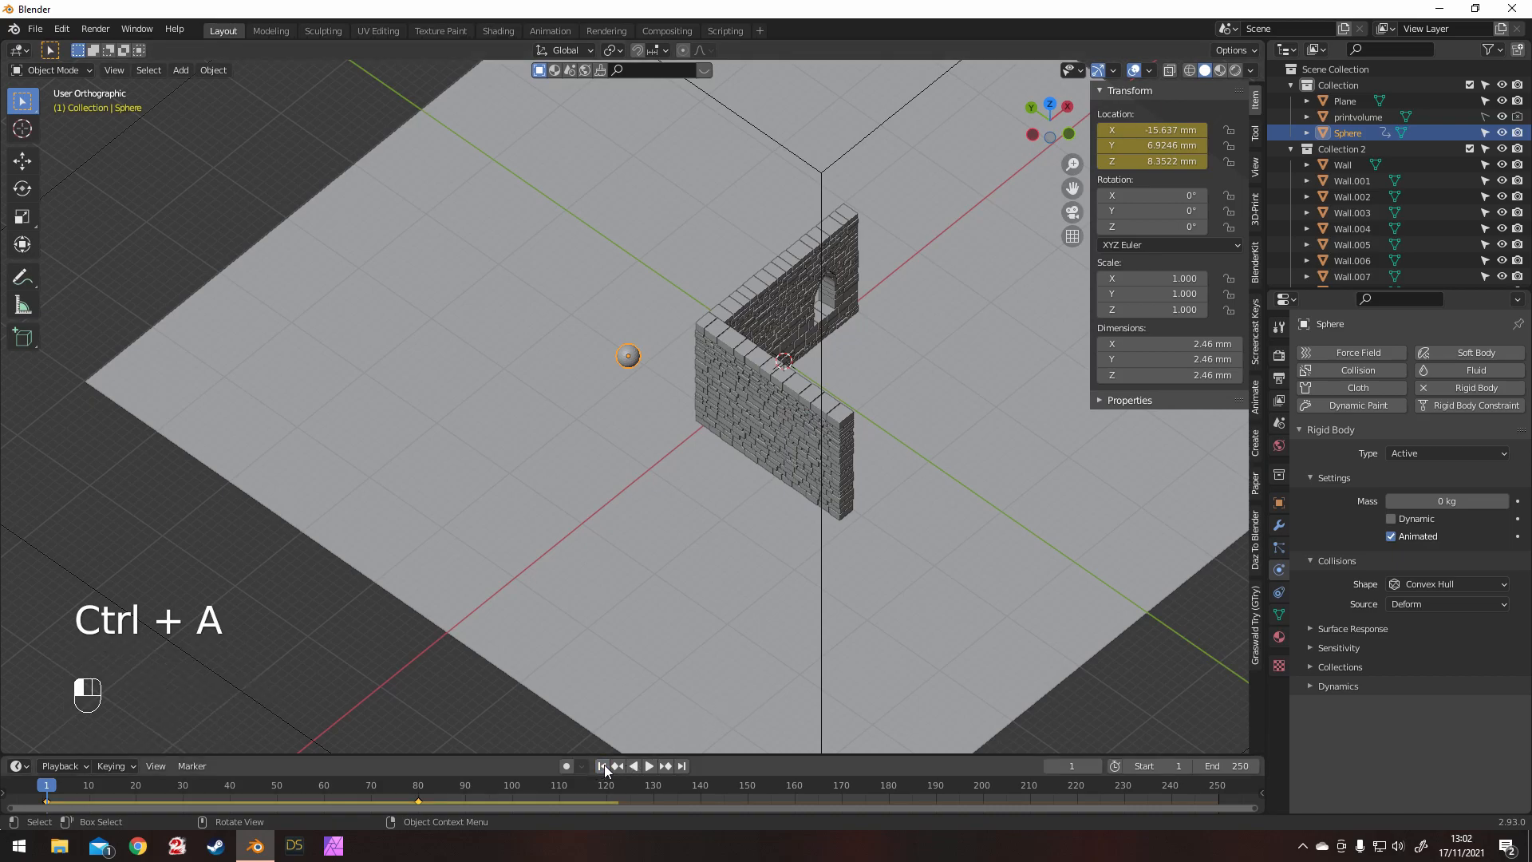
{"action": "left_click", "coordinate": [650, 763]}
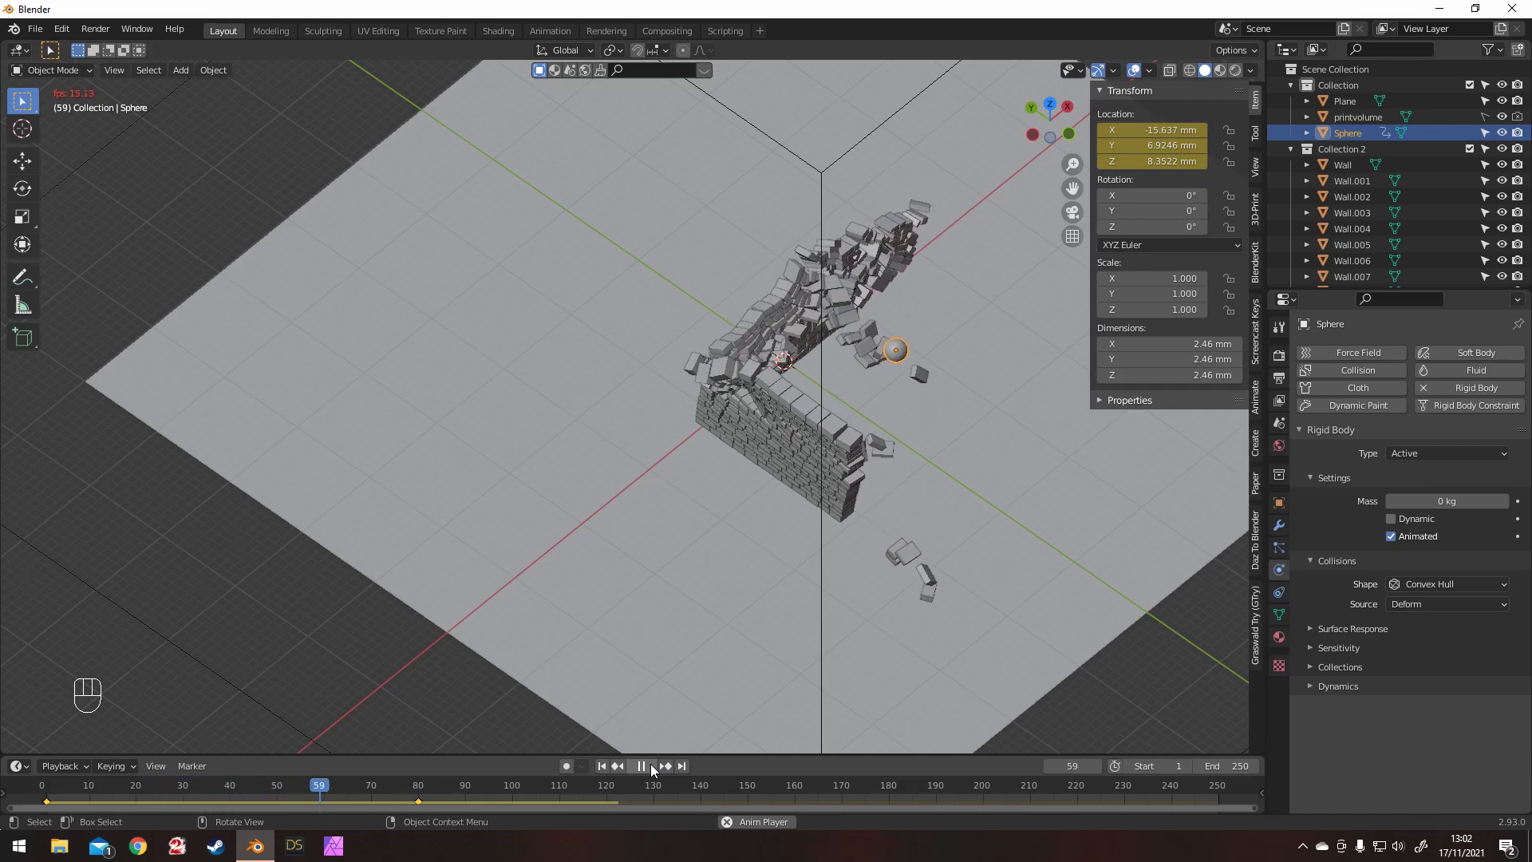
{"action": "middle_click_drag", "start_coordinate": [859, 512], "coordinate": [922, 481]}
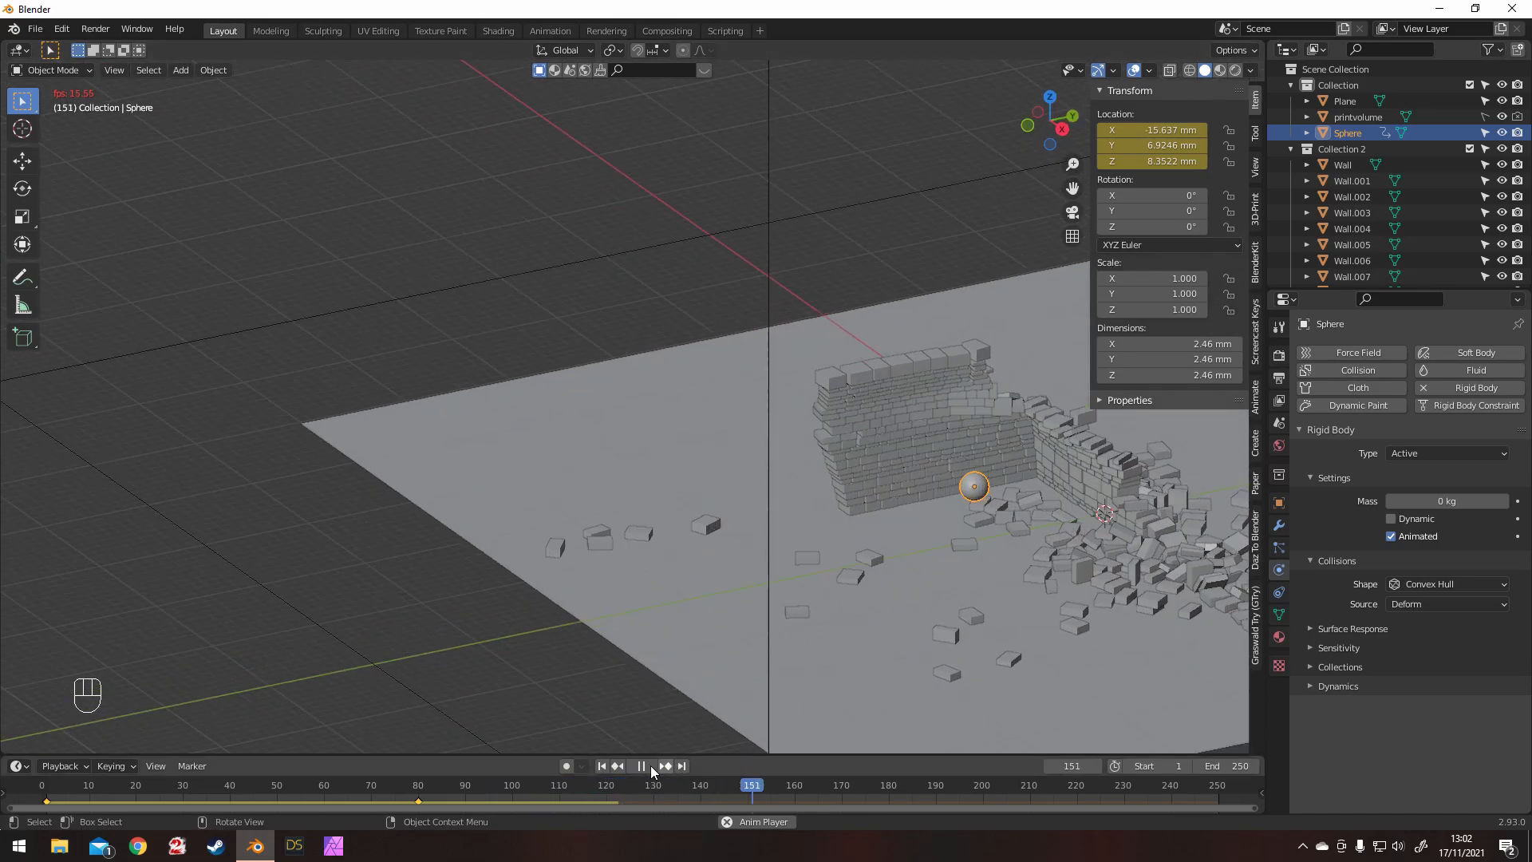
{"action": "scroll", "coordinate": [868, 534], "scroll_direction": "down", "scroll_amount": 2}
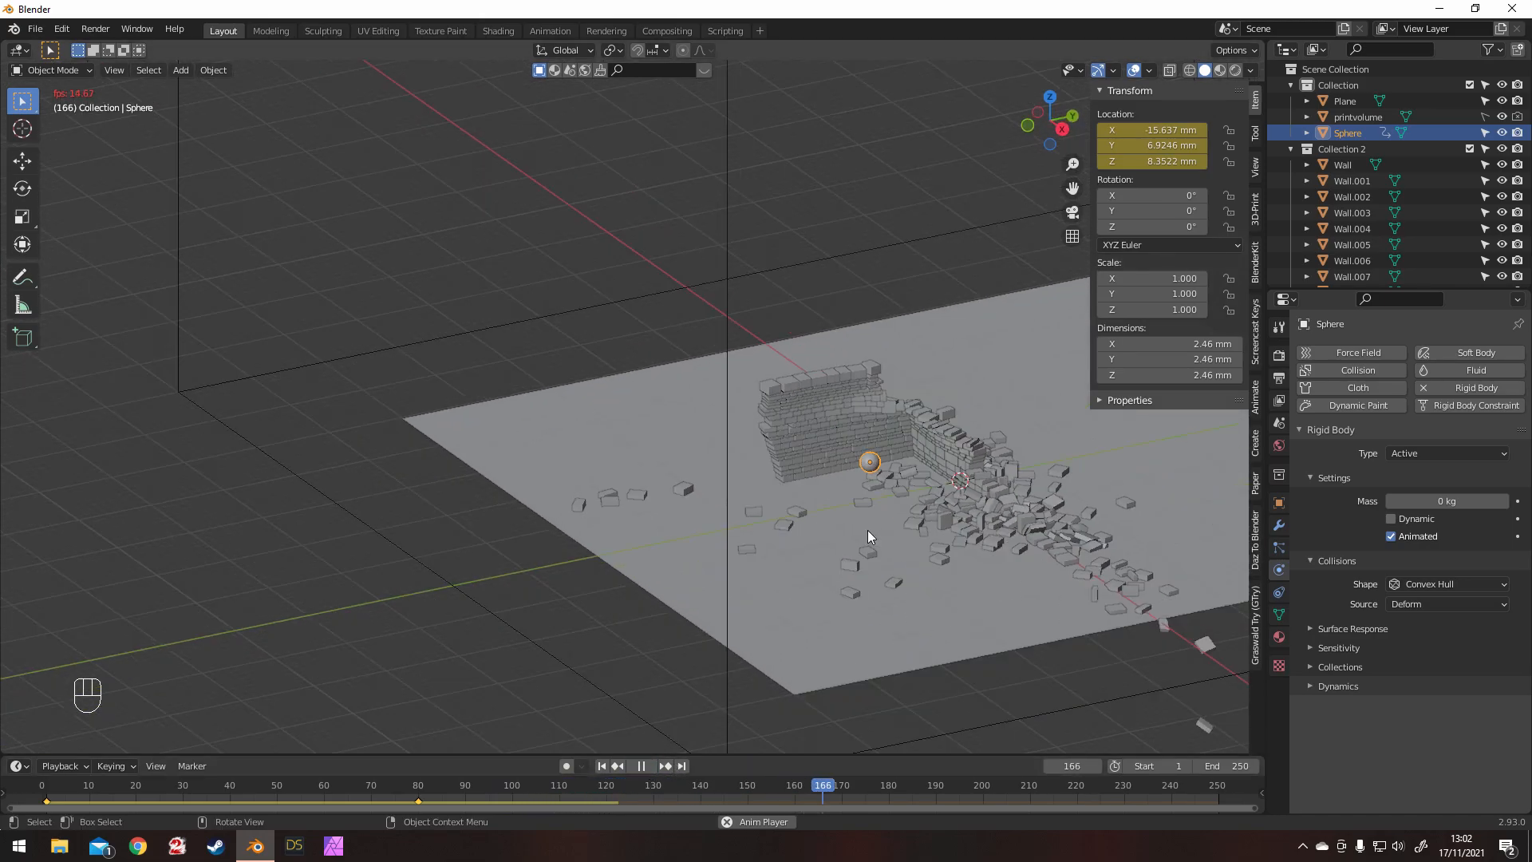
{"action": "left_click", "coordinate": [640, 765]}
{"action": "middle_click_drag", "start_coordinate": [688, 687], "coordinate": [874, 602]}
{"action": "middle_click_drag", "start_coordinate": [854, 534], "coordinate": [911, 500]}
{"action": "scroll", "coordinate": [849, 527], "scroll_direction": "up", "scroll_amount": 2}
{"action": "scroll", "coordinate": [912, 500], "scroll_direction": "down", "scroll_amount": 2}
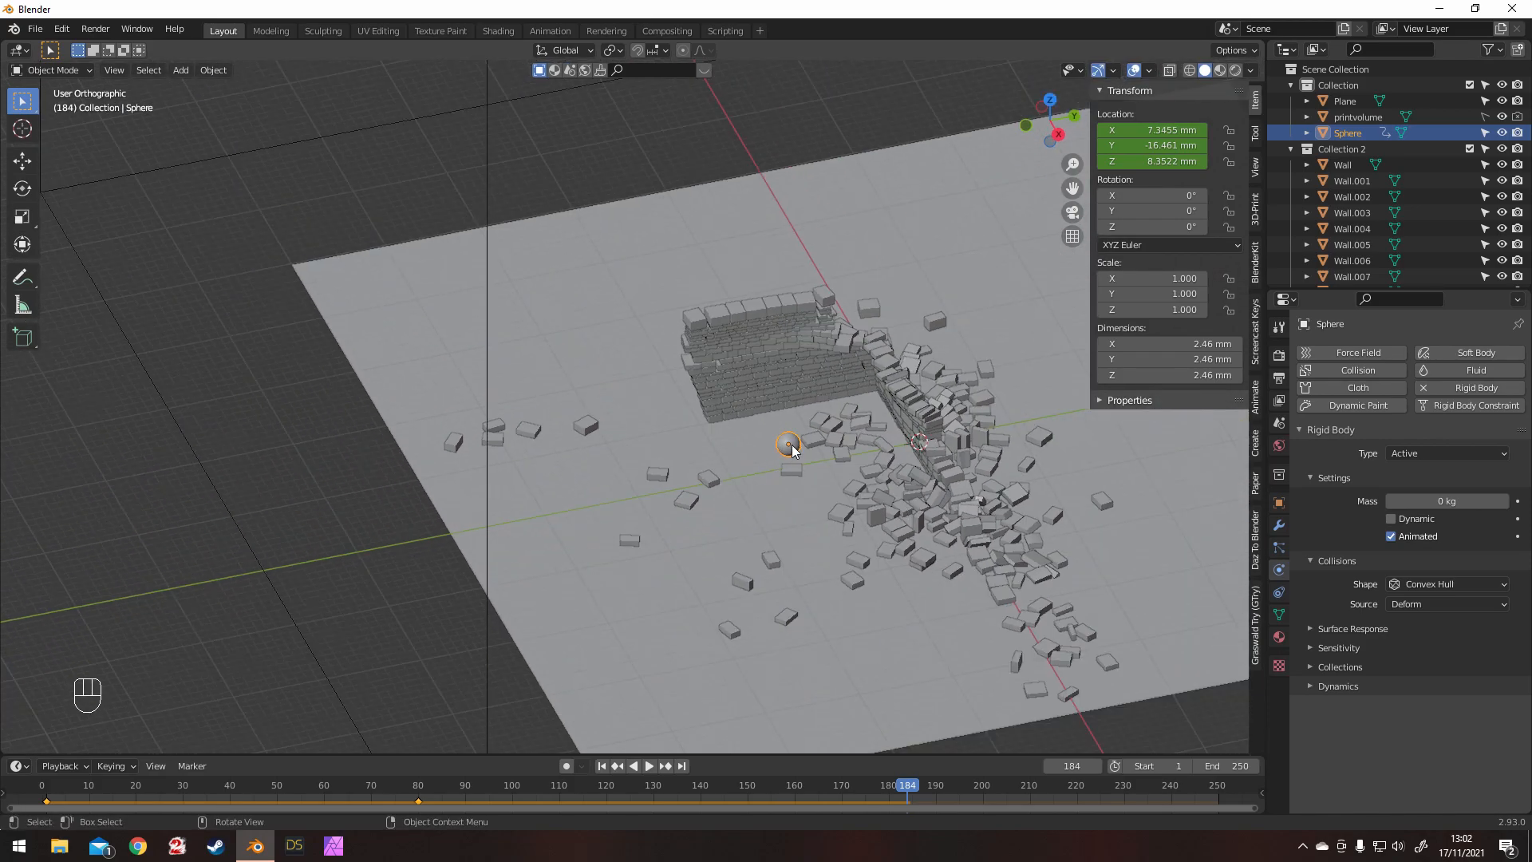
{"action": "key", "text": "h"}
{"action": "middle_click_drag", "start_coordinate": [793, 449], "coordinate": [701, 435]}
Step: Select all objects in Collection 2, make one wall brick active, and join the bricks into a single object
{"action": "left_click", "coordinate": [1343, 145]}
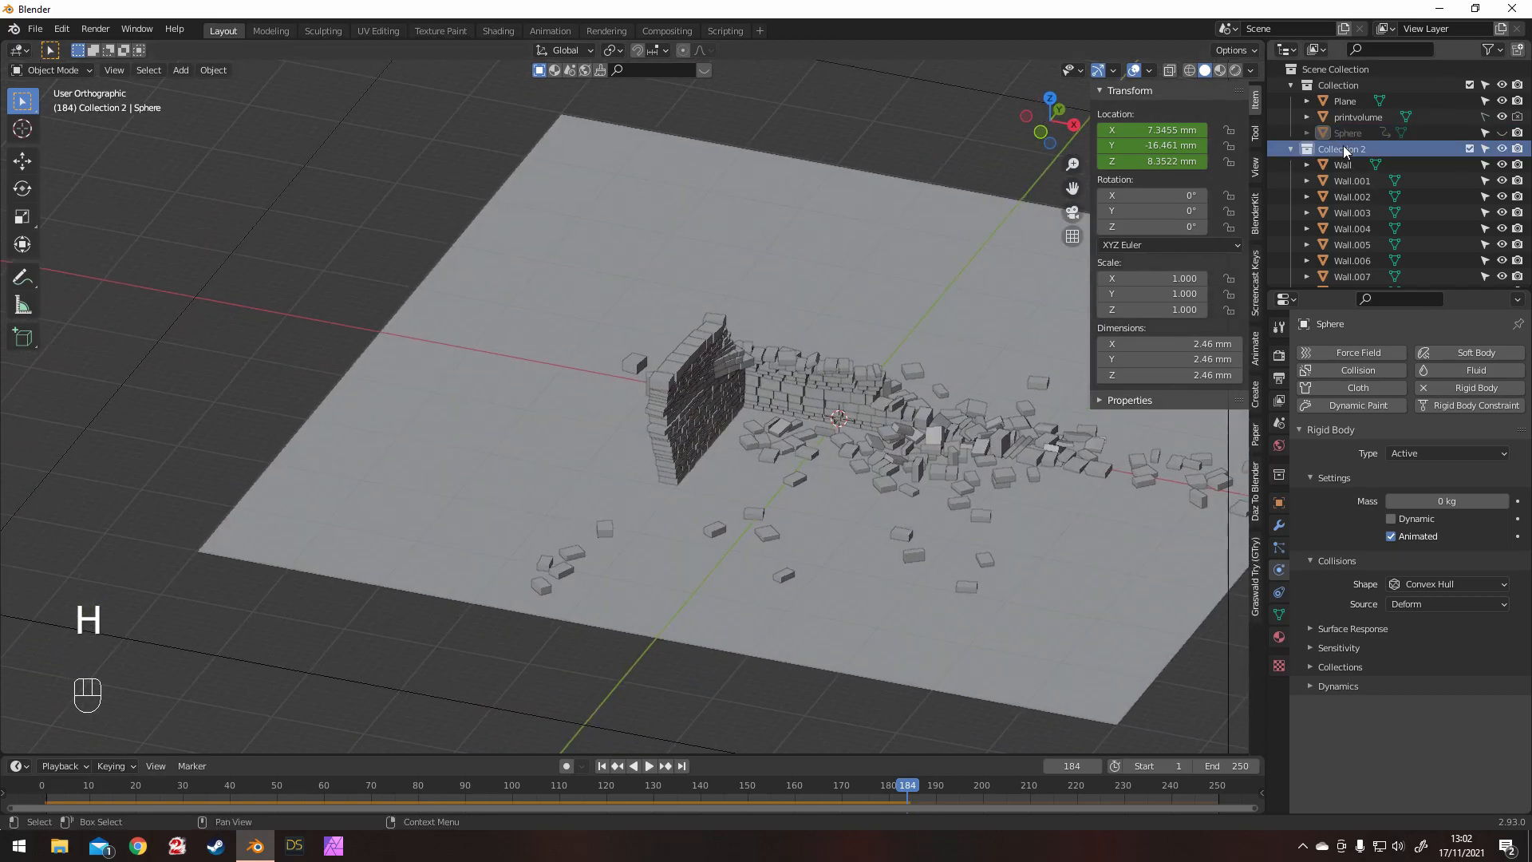
{"action": "right_click", "coordinate": [1343, 148]}
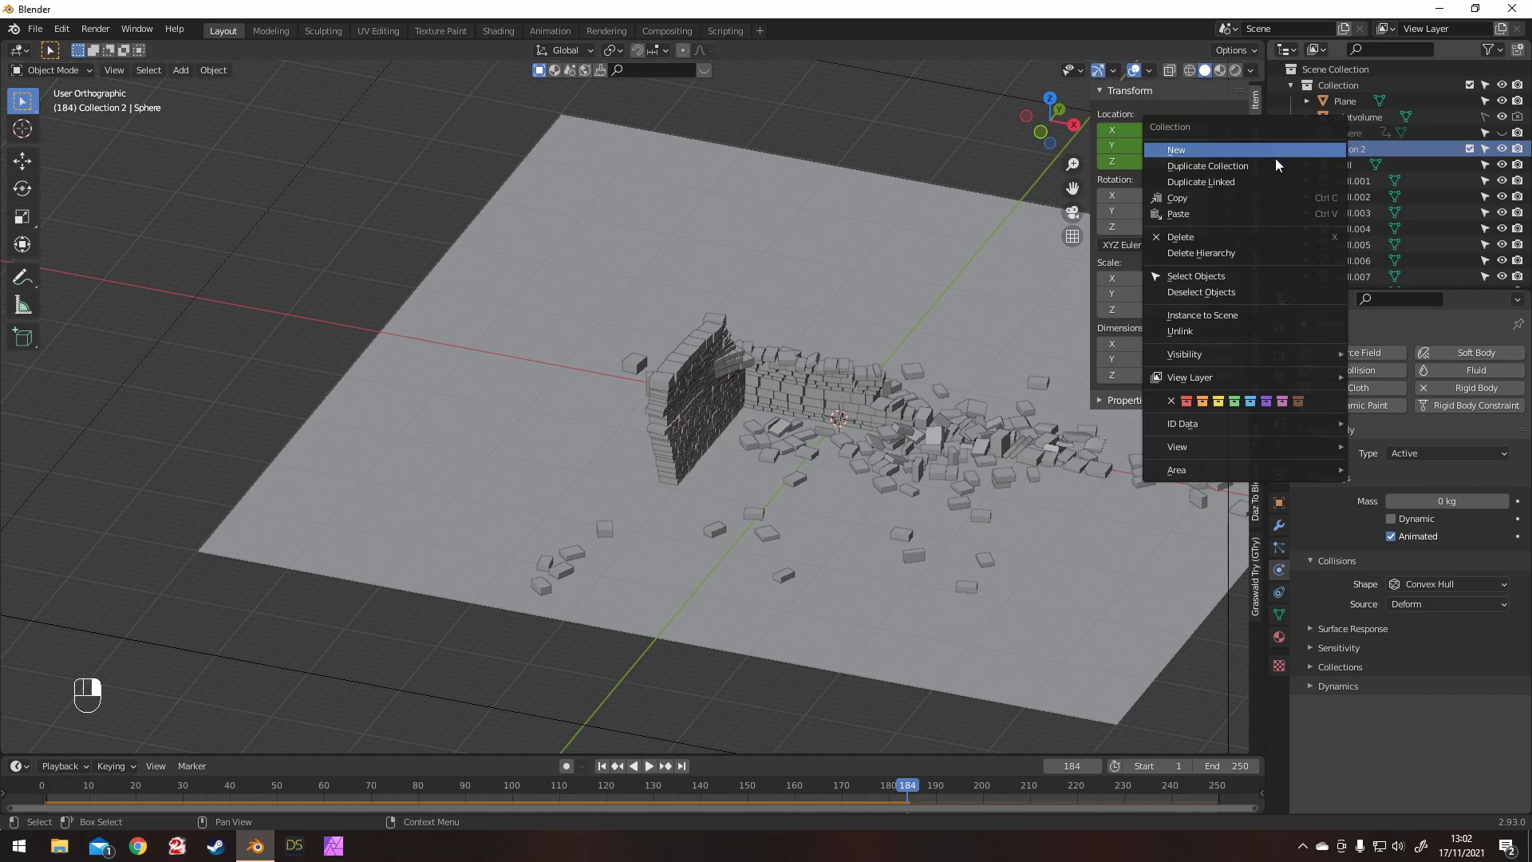
{"action": "left_click", "coordinate": [1205, 276]}
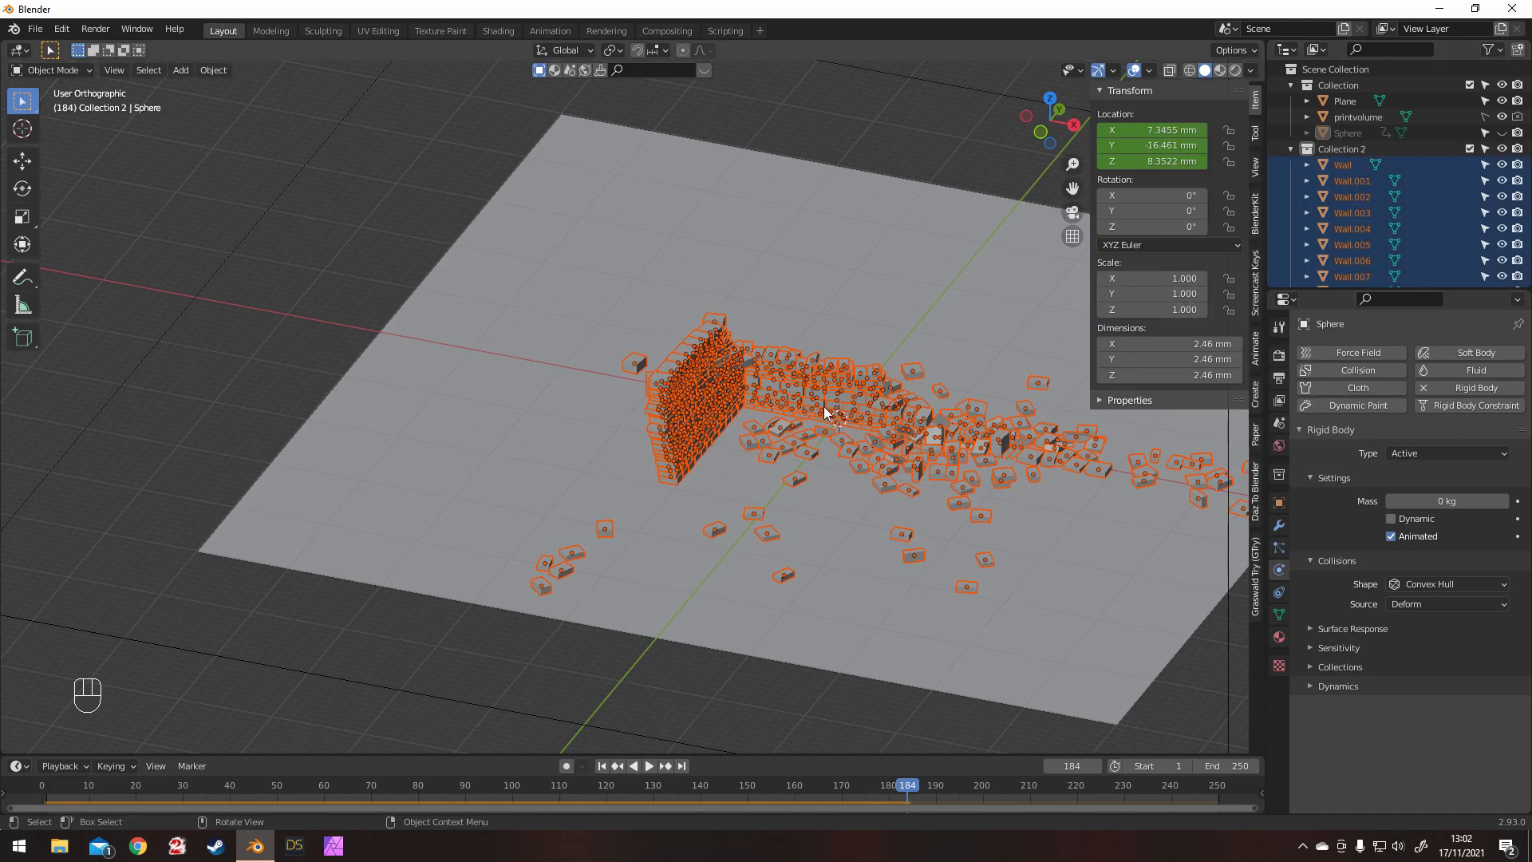
{"action": "left_click", "coordinate": [713, 338], "text": "shift"}
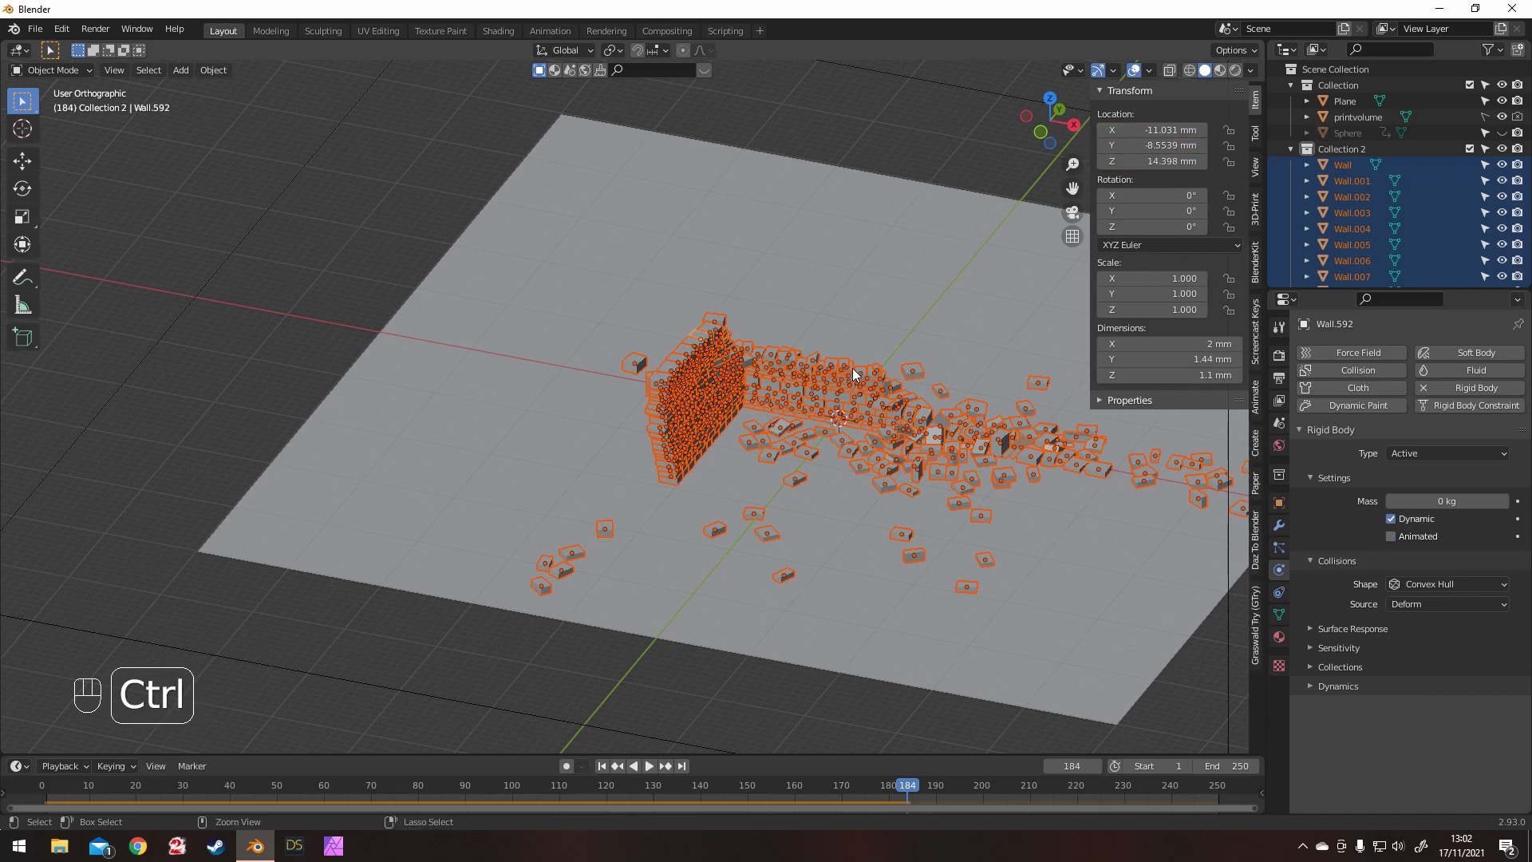
{"action": "key", "text": "ctrl+j"}
{"action": "middle_click_drag", "start_coordinate": [852, 367], "coordinate": [881, 451]}
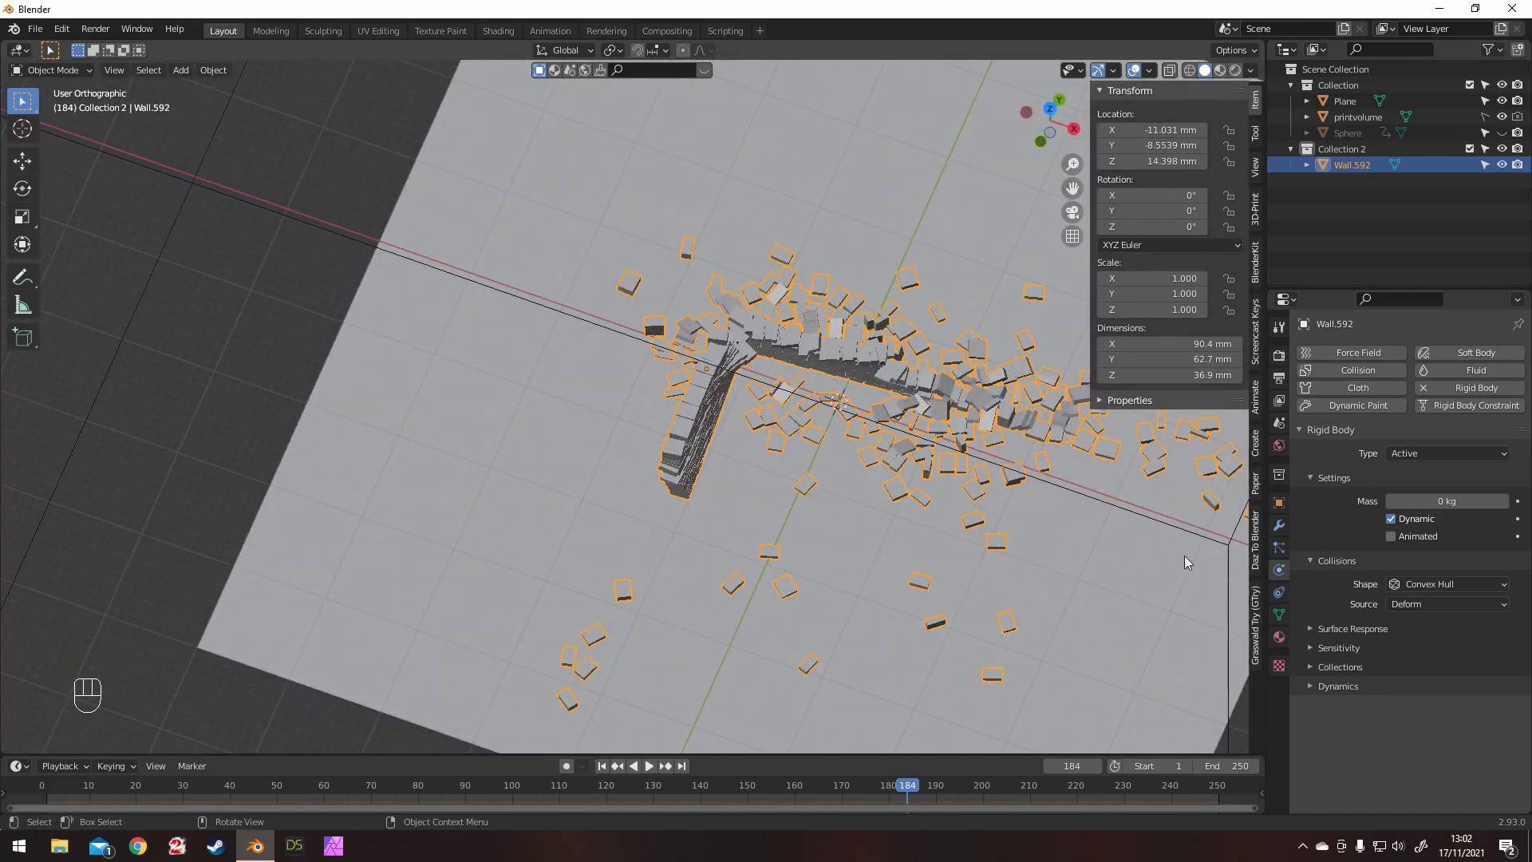
{"action": "scroll", "coordinate": [1075, 554], "scroll_direction": "up", "scroll_amount": 1}
{"action": "middle_click_drag", "start_coordinate": [1074, 549], "coordinate": [1075, 486]}
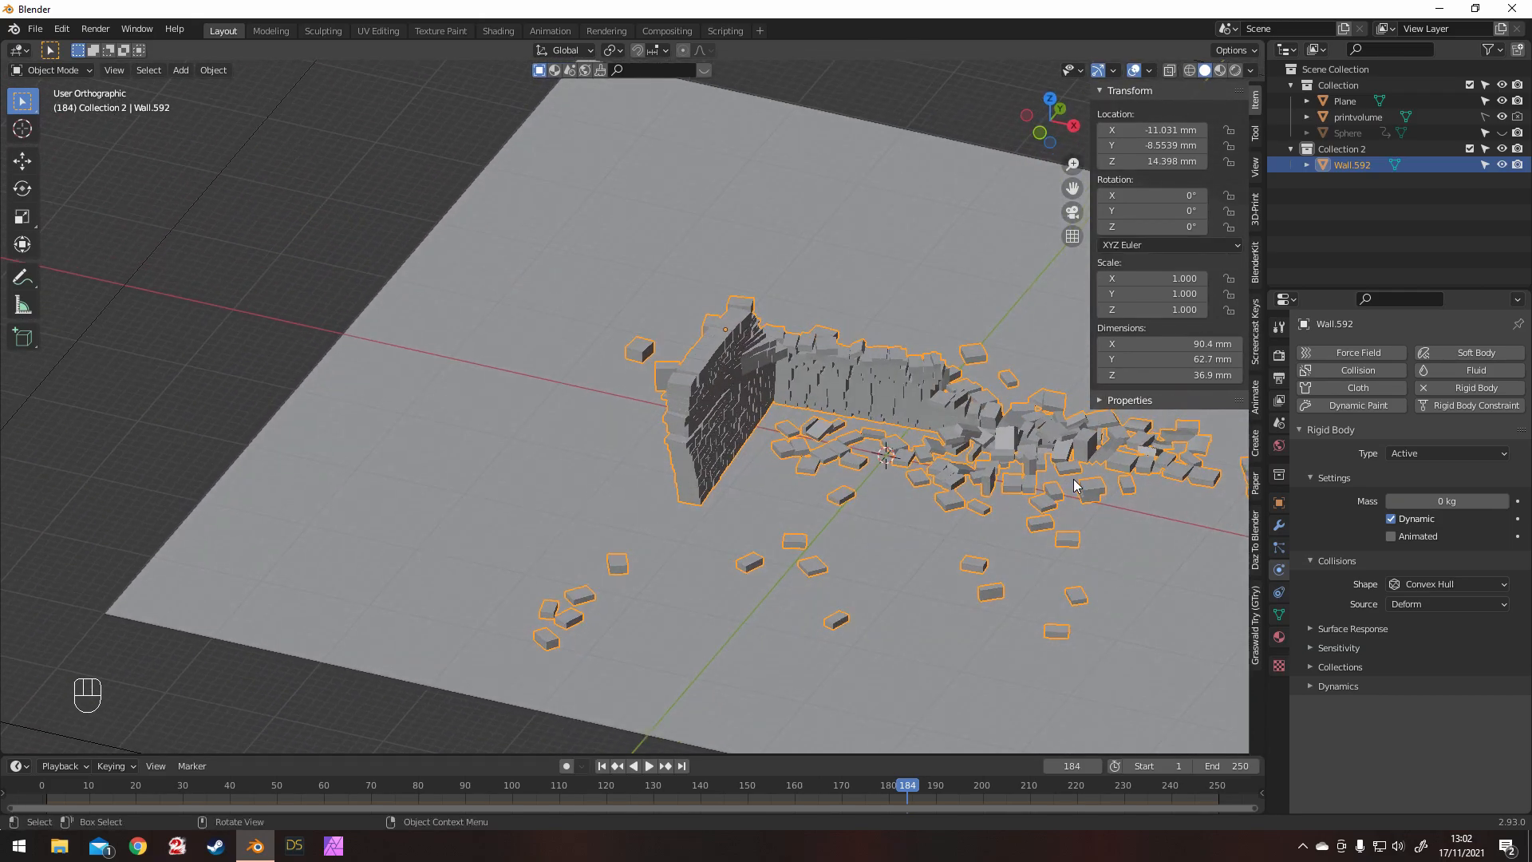
Step: Remove the rigid body physics from the joined wall object
{"action": "left_click", "coordinate": [1414, 389]}
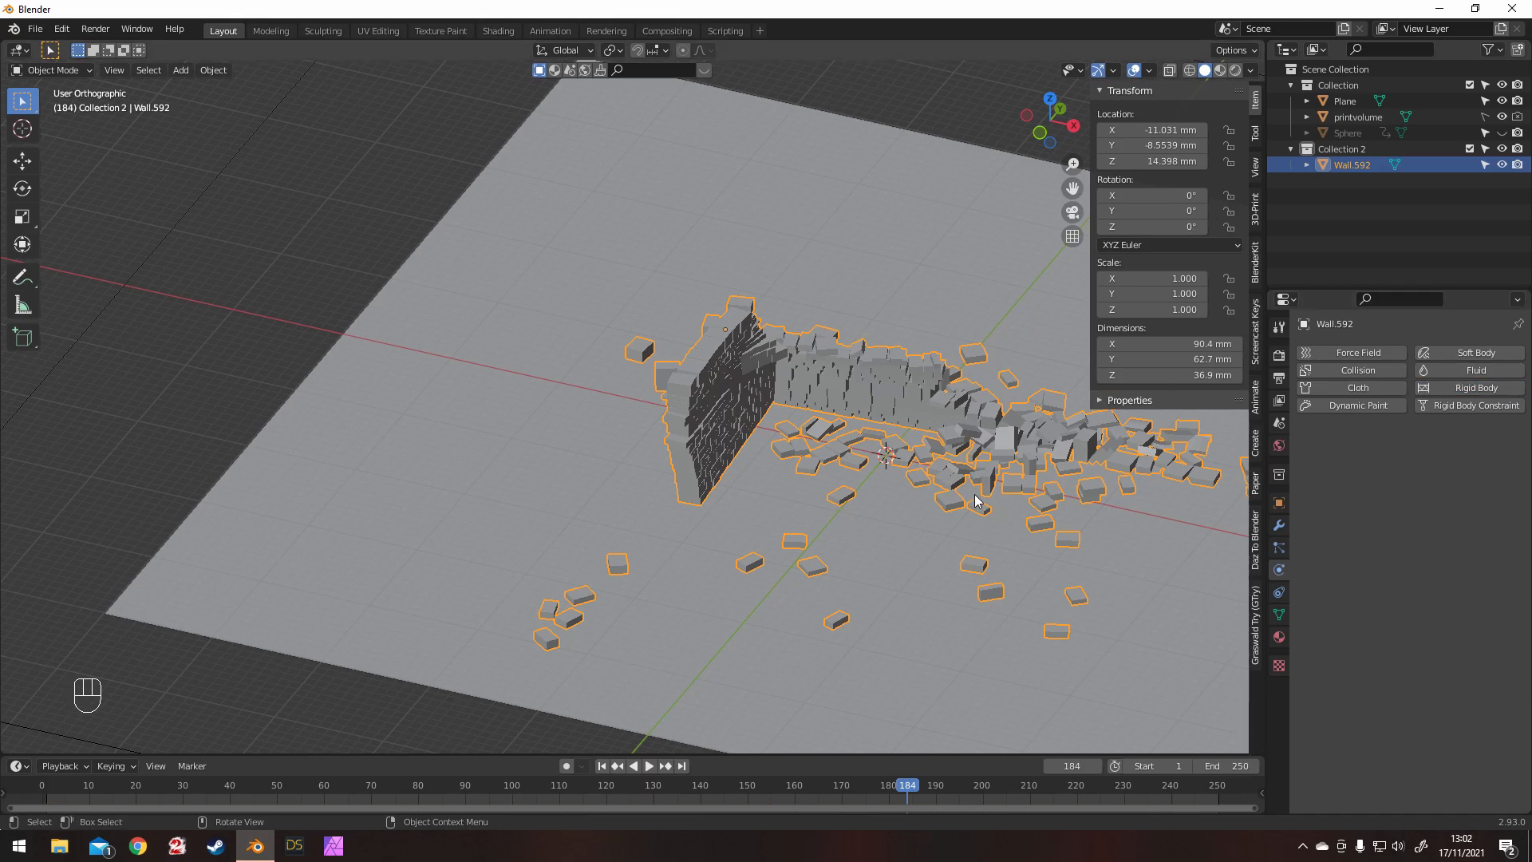
{"action": "middle_click_drag", "start_coordinate": [934, 471], "coordinate": [949, 497]}
{"action": "middle_click_drag", "start_coordinate": [854, 451], "coordinate": [870, 514]}
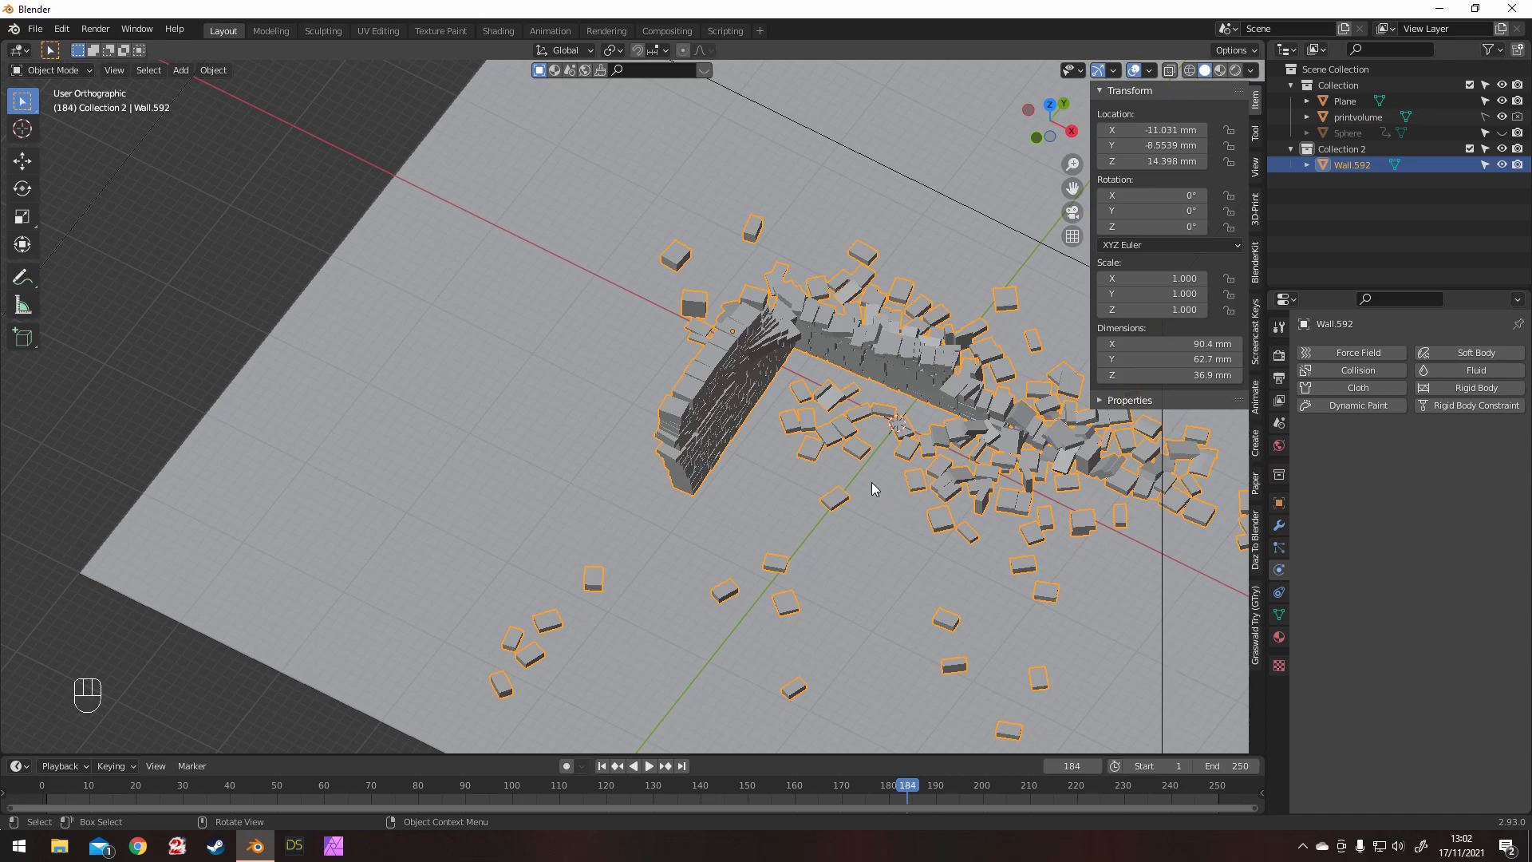
Step: In Edit Mode, circle-select the upper outer corner of the standing wall, grow the selection to whole bricks, and delete them
{"action": "middle_click_drag", "start_coordinate": [878, 397], "coordinate": [753, 281]}
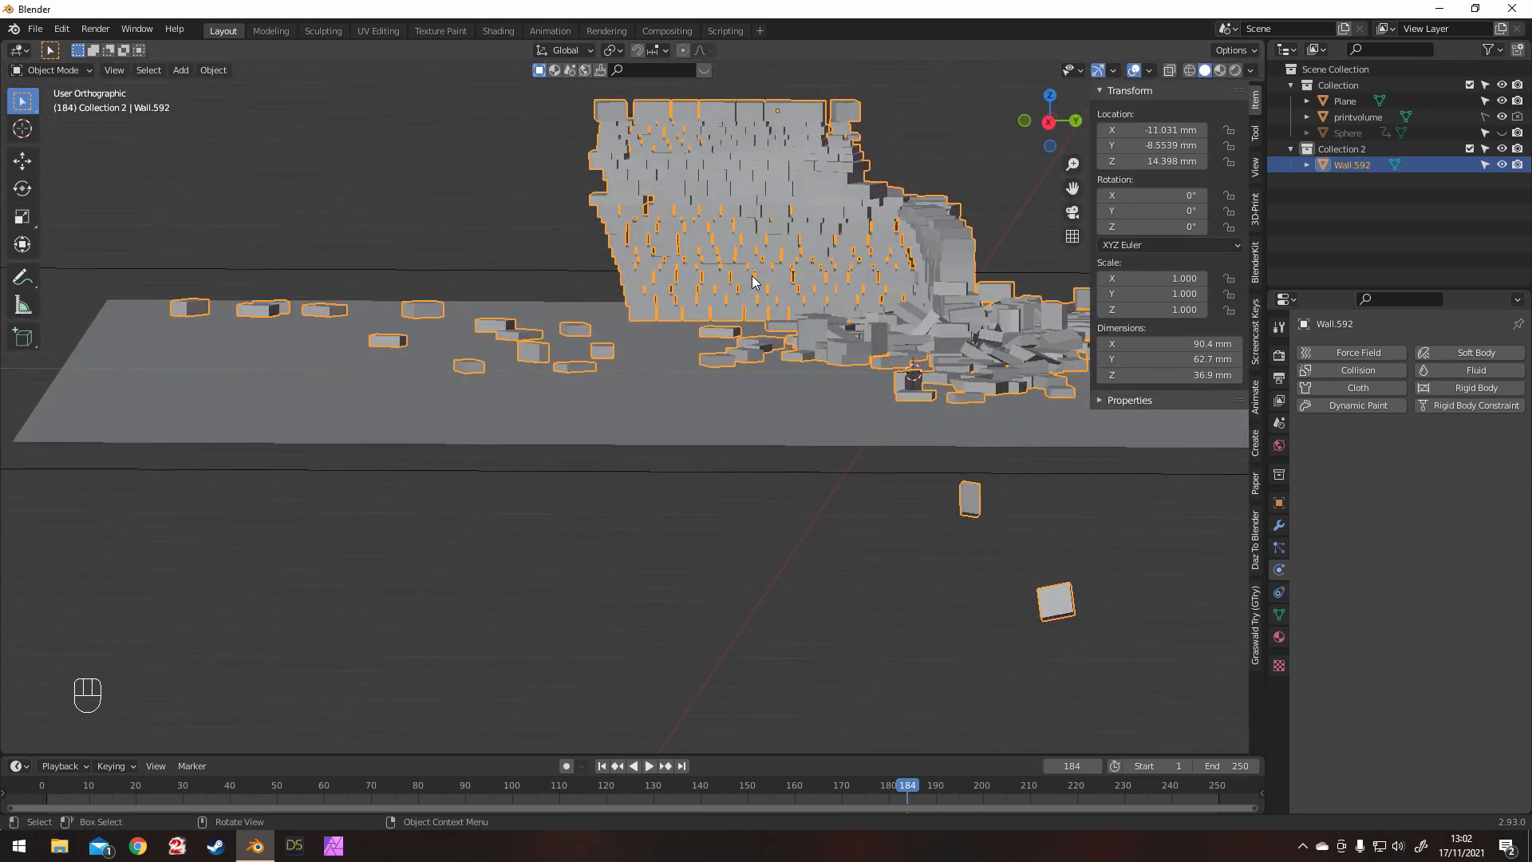
{"action": "key", "text": "Tab"}
{"action": "middle_click_drag", "start_coordinate": [601, 332], "coordinate": [552, 406], "text": "shift"}
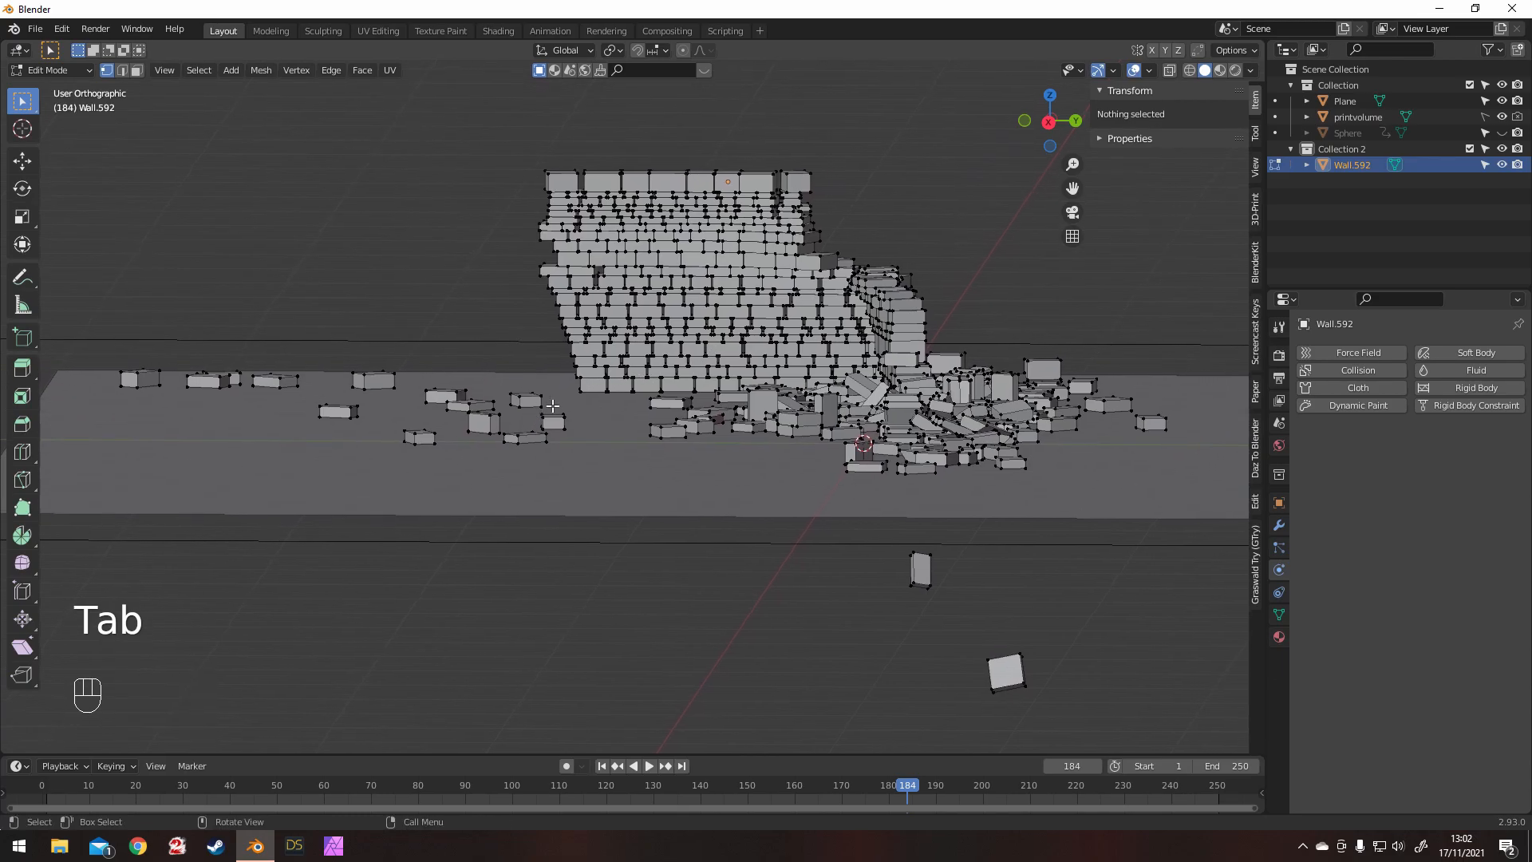
{"action": "key", "text": "c"}
{"action": "left_click_drag", "start_coordinate": [547, 308], "coordinate": [653, 195]}
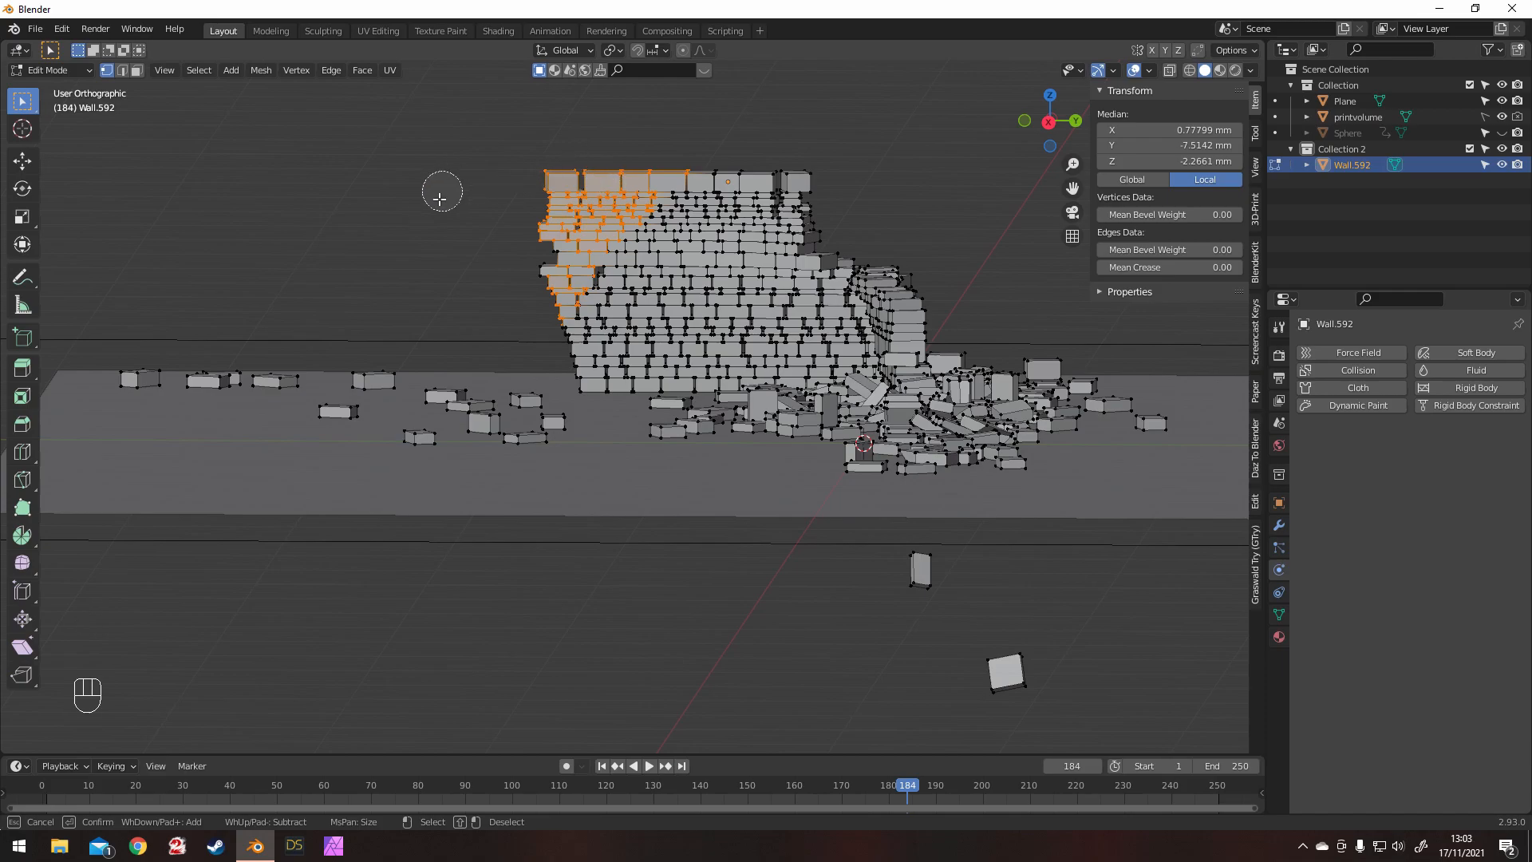
{"action": "right_click", "coordinate": [709, 147]}
{"action": "key", "text": "ctrl+KP_Add"}
{"action": "key", "text": "ctrl+KP_Add"}
{"action": "key", "text": "x"}
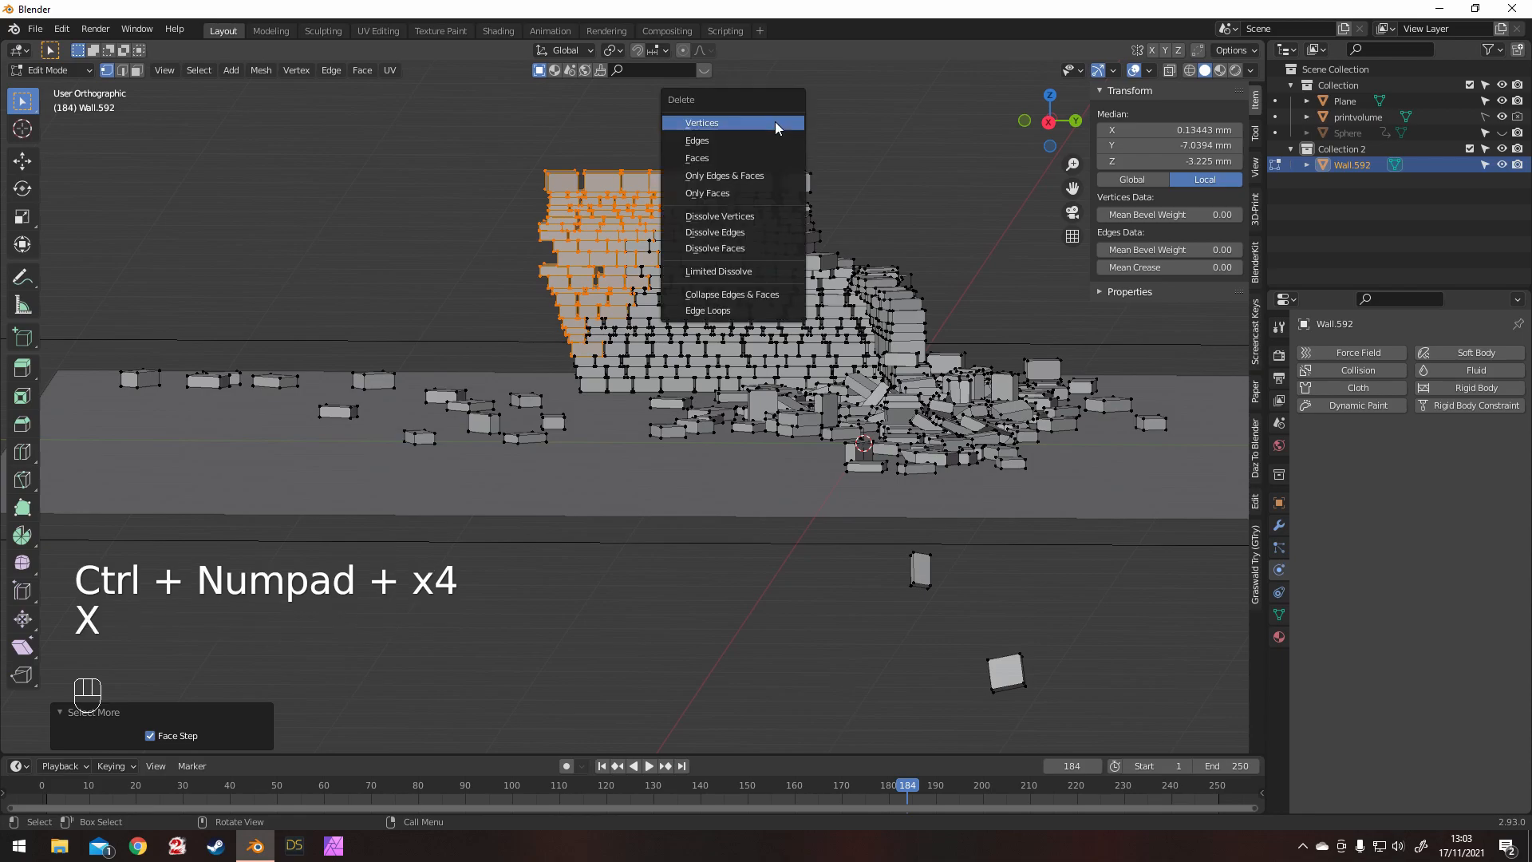
{"action": "left_click", "coordinate": [758, 164]}
Step: Select the protruding leftover bricks along the wall's cut edge as linked geometry, delete them, and return to Object Mode
{"action": "middle_click_drag", "start_coordinate": [526, 209], "coordinate": [537, 221]}
{"action": "key", "text": "l"}
{"action": "key", "text": "l"}
{"action": "key", "text": "l"}
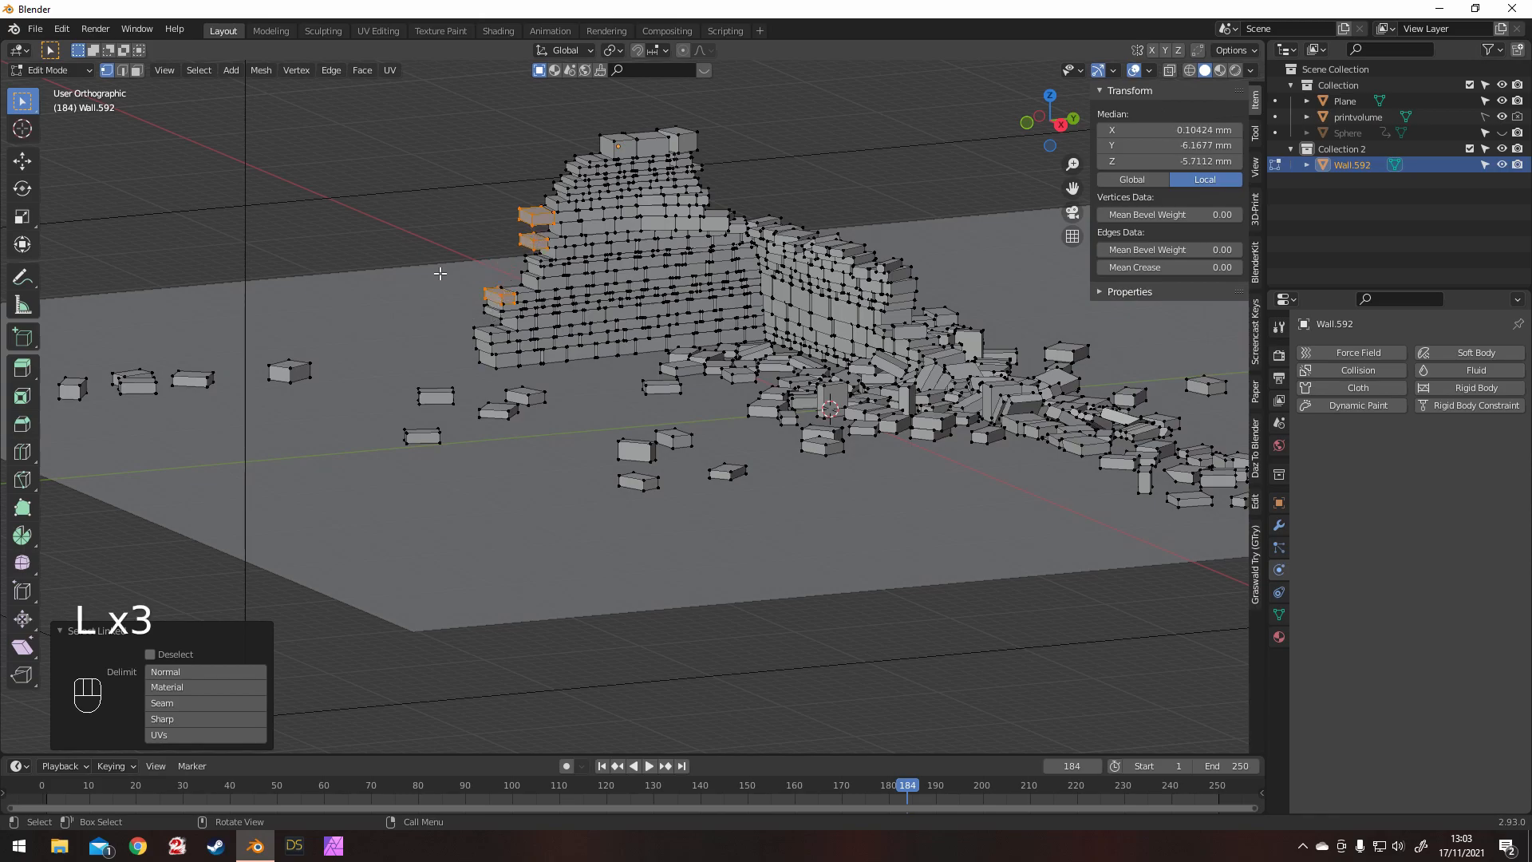
{"action": "key", "text": "l"}
{"action": "key", "text": "l"}
{"action": "key", "text": "x"}
{"action": "left_click", "coordinate": [459, 294]}
{"action": "mouse_move", "coordinate": [423, 247]}
{"action": "middle_mouse_down"}
{"action": "mouse_move", "coordinate": [391, 229]}
{"action": "mouse_move", "coordinate": [411, 234]}
{"action": "middle_mouse_up"}
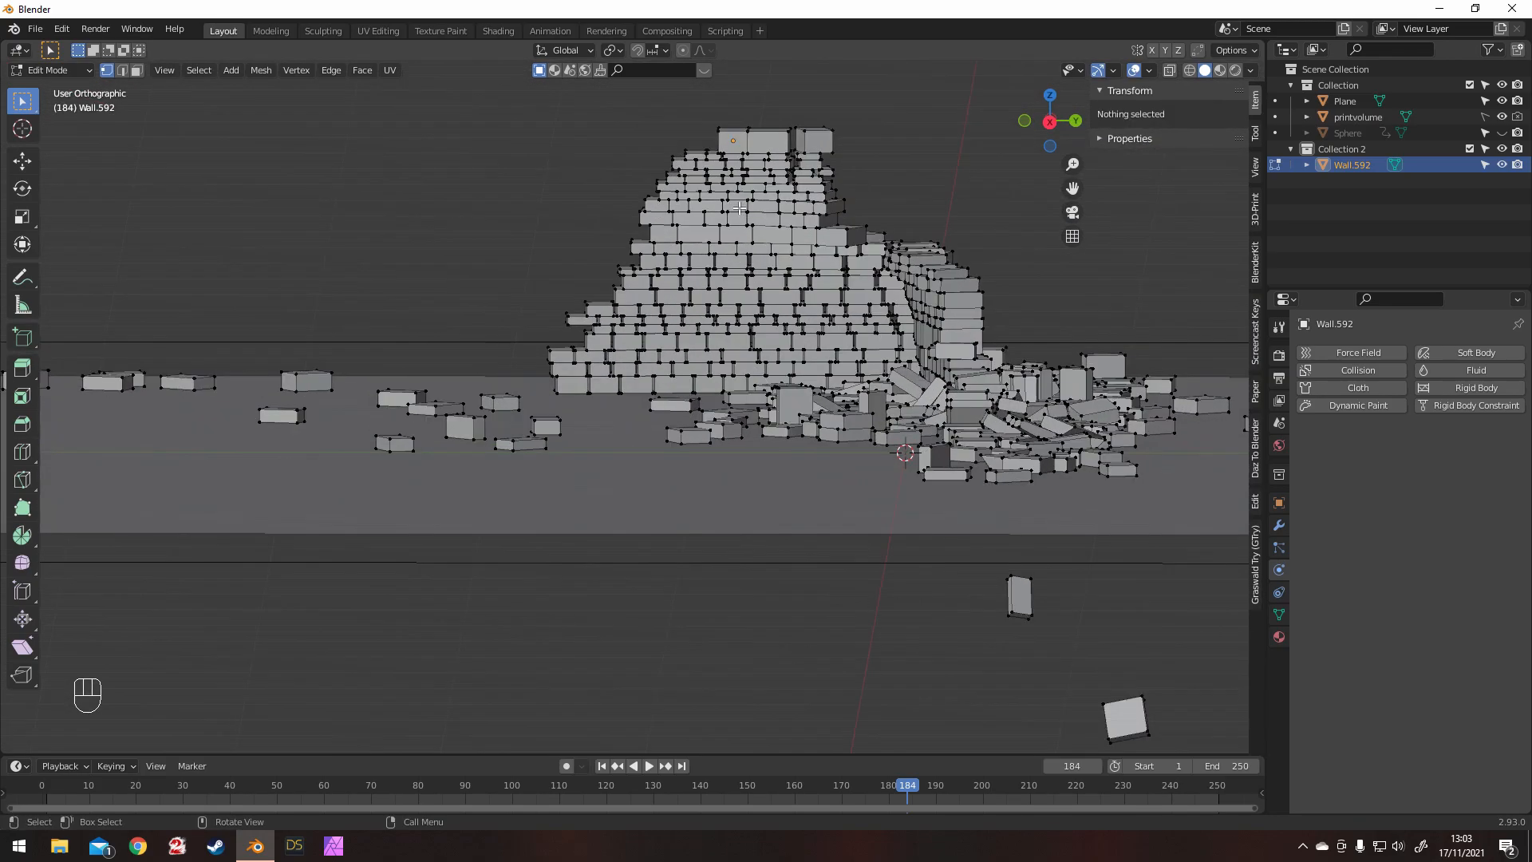
{"action": "key", "text": "Tab"}
Step: Scale the joined wall uniformly by about 2.2
{"action": "middle_click_drag", "start_coordinate": [554, 198], "coordinate": [506, 277]}
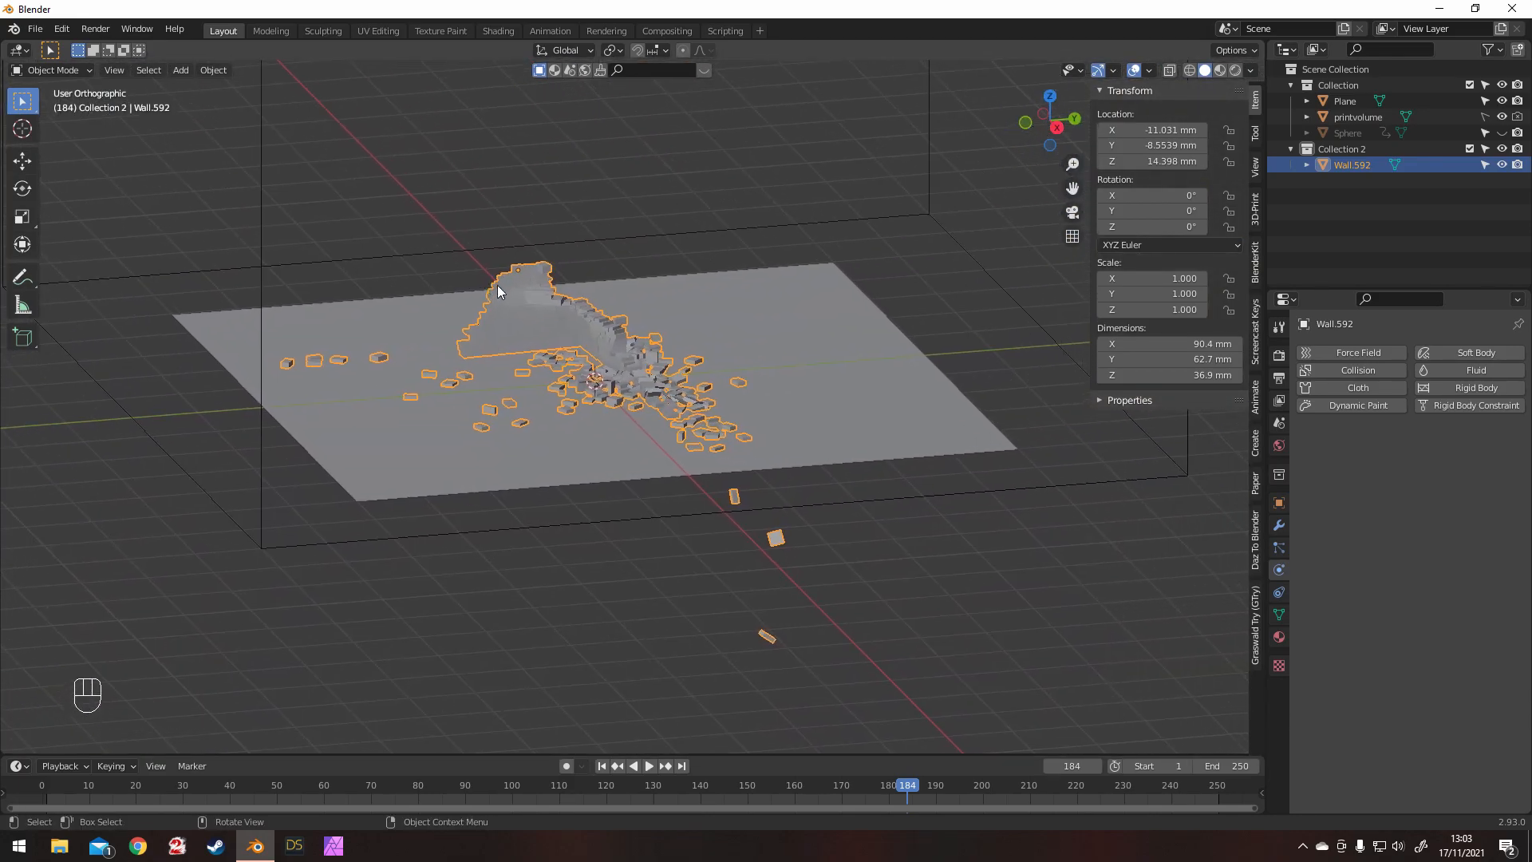
{"action": "scroll", "coordinate": [575, 293], "scroll_direction": "up", "scroll_amount": 1}
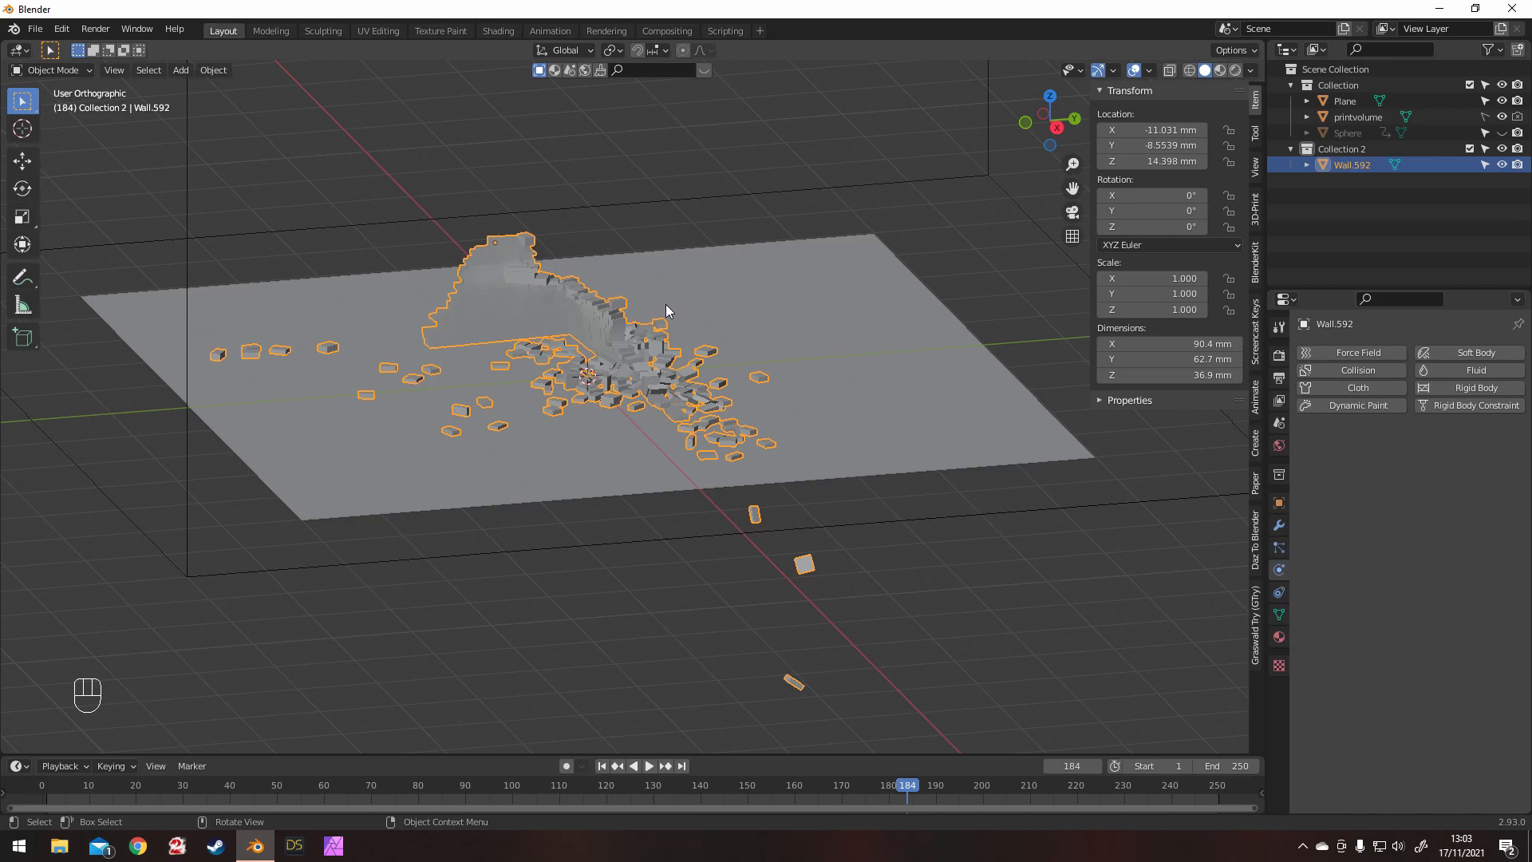
{"action": "key", "text": "s"}
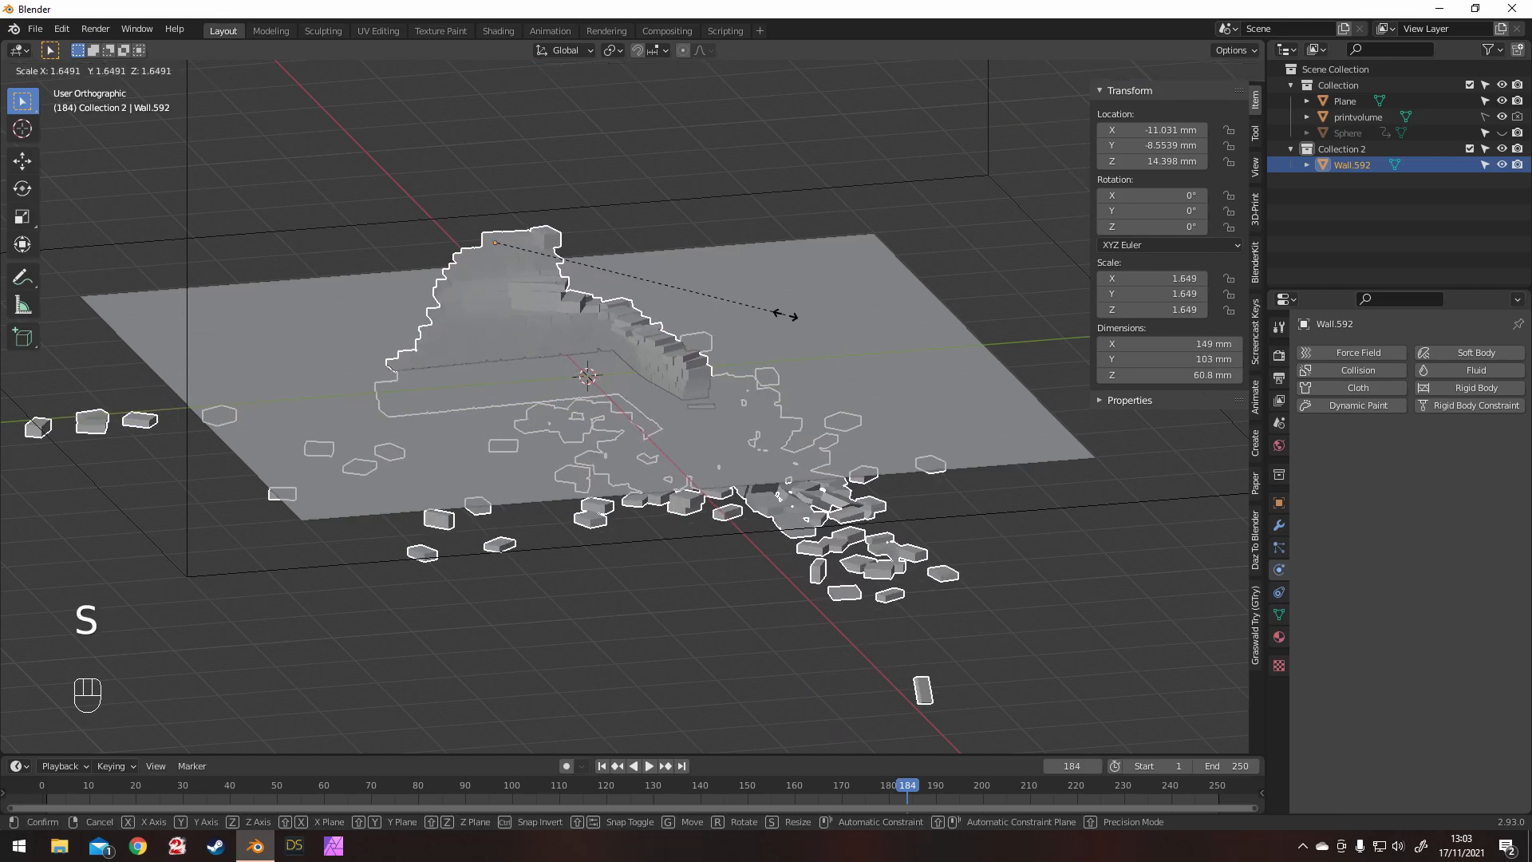
{"action": "left_click", "coordinate": [881, 337]}
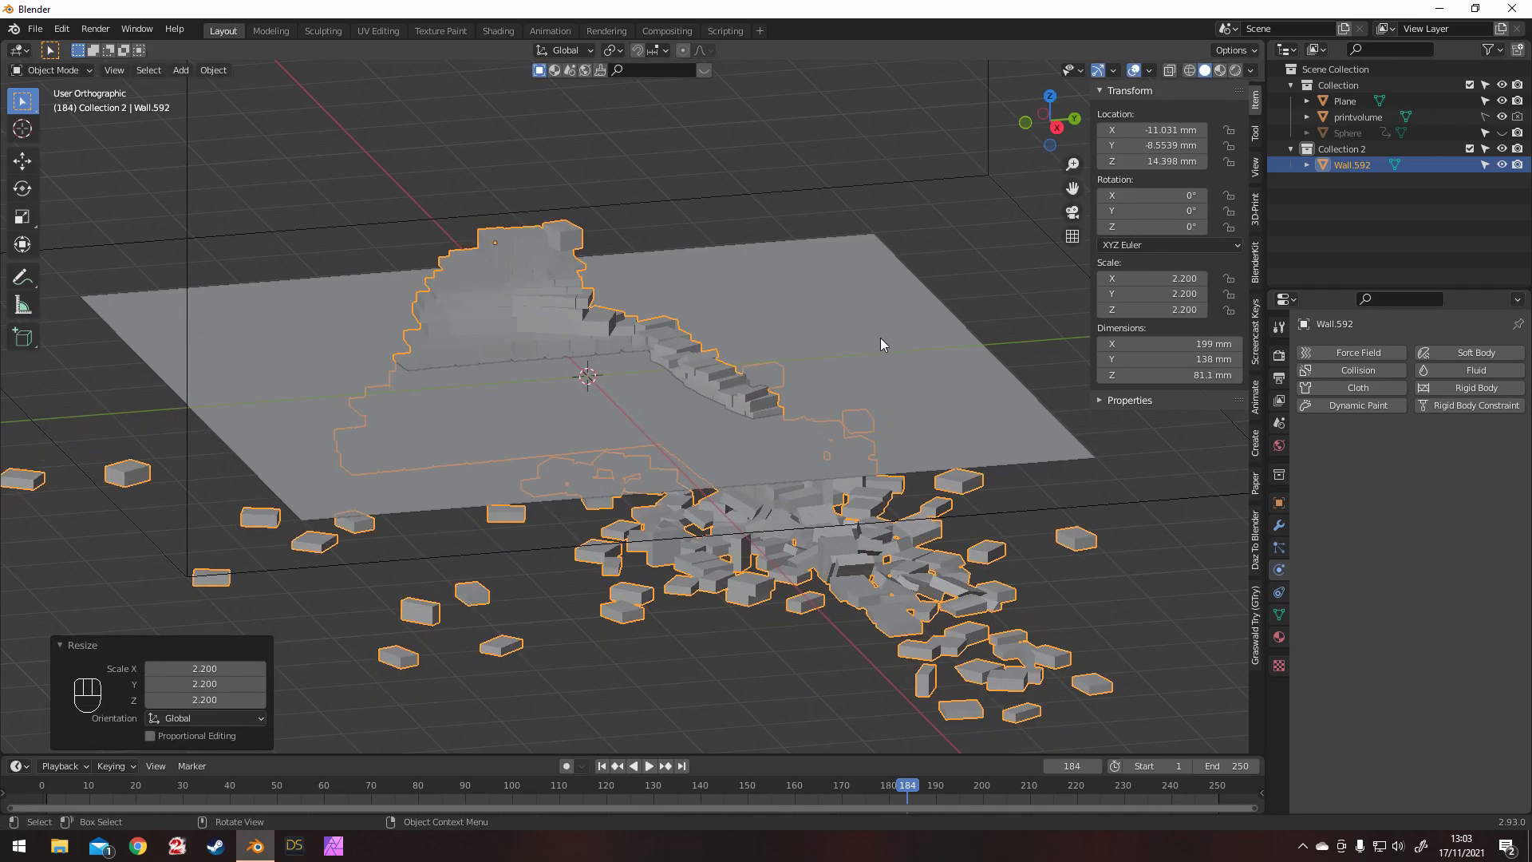
Step: In the front view, move the wall about 25.3 mm along negative X and raise it about 16.3 mm
{"action": "key", "text": "KP_1"}
{"action": "scroll", "coordinate": [880, 343], "scroll_direction": "down", "scroll_amount": 3}
{"action": "middle_click_drag", "start_coordinate": [865, 275], "coordinate": [625, 395]}
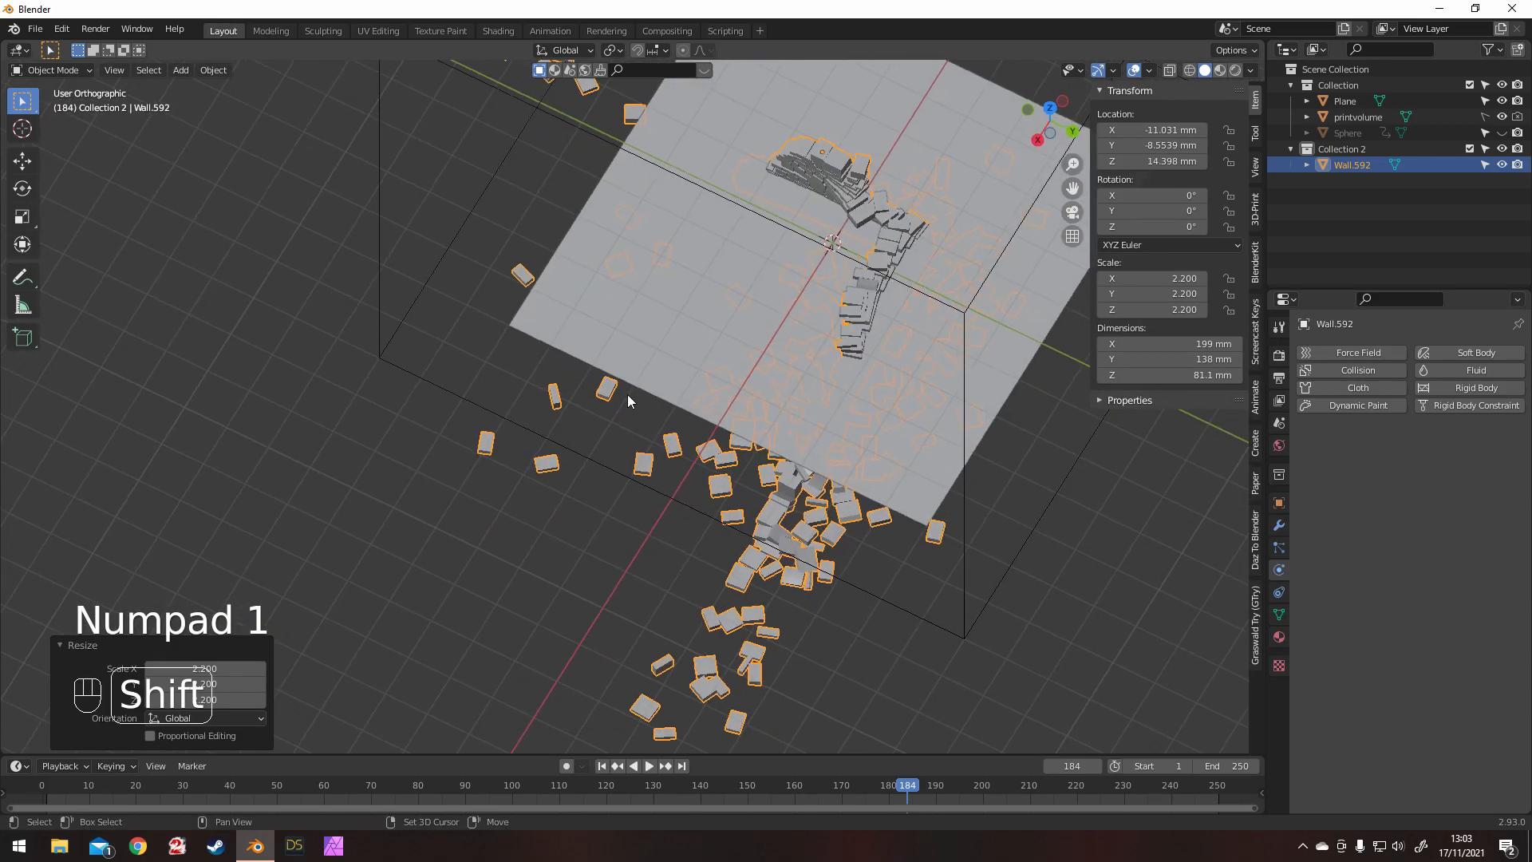
{"action": "key", "text": "KP_0"}
{"action": "key", "text": "KP_1"}
{"action": "scroll", "coordinate": [649, 339], "scroll_direction": "down", "scroll_amount": 1}
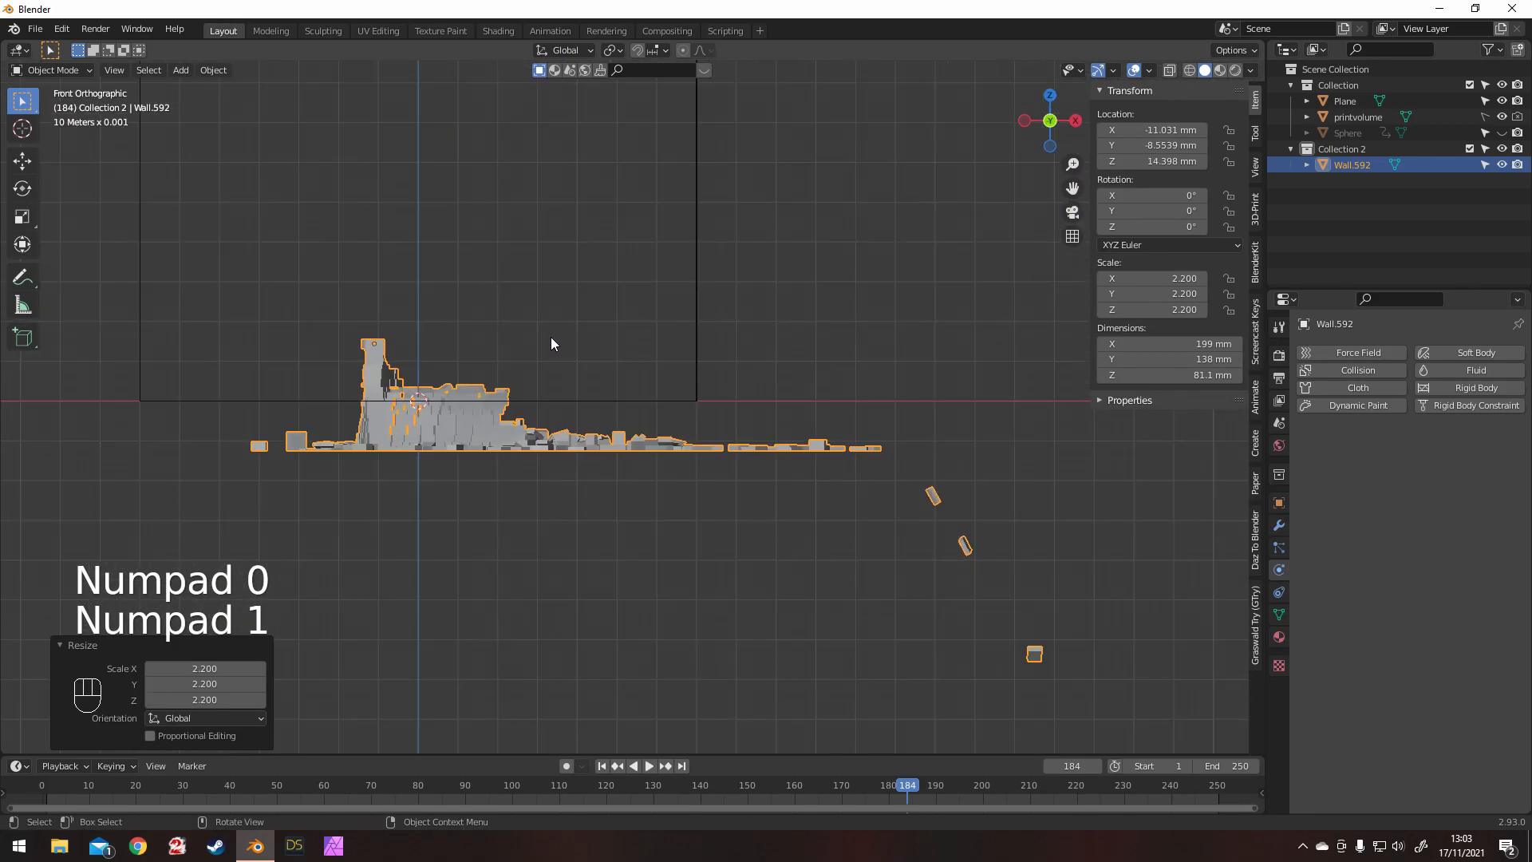
{"action": "middle_click_drag", "start_coordinate": [519, 320], "coordinate": [704, 421], "text": "shift"}
{"action": "key", "text": "g"}
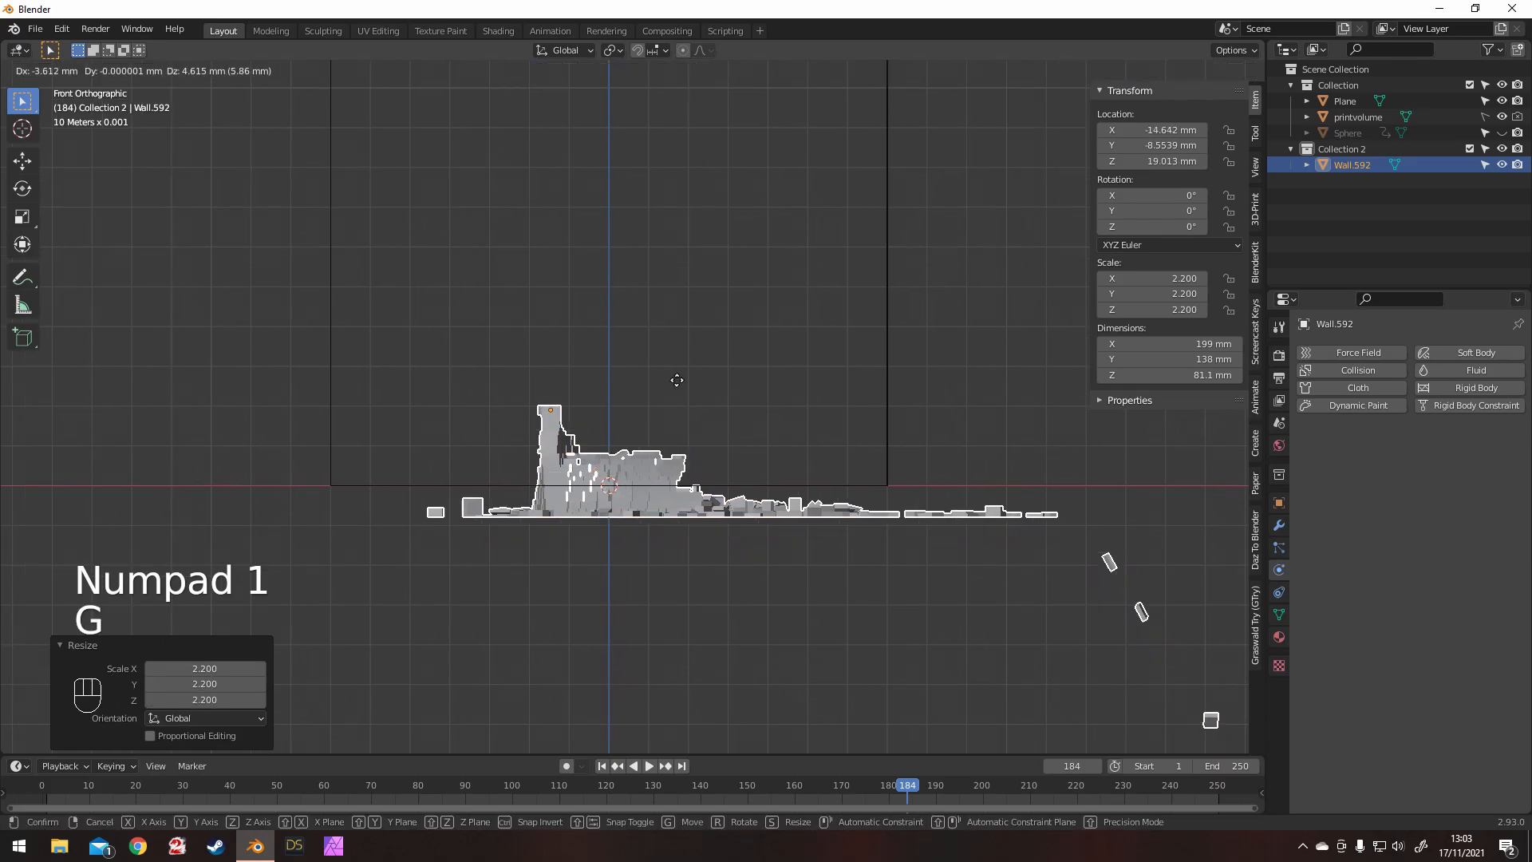
{"action": "left_click", "coordinate": [609, 366]}
Step: Scale the wall uniformly by about 1.482 and raise it about 10.2 mm in the front view to sit on the plane
{"action": "middle_click_drag", "start_coordinate": [608, 367], "coordinate": [654, 367]}
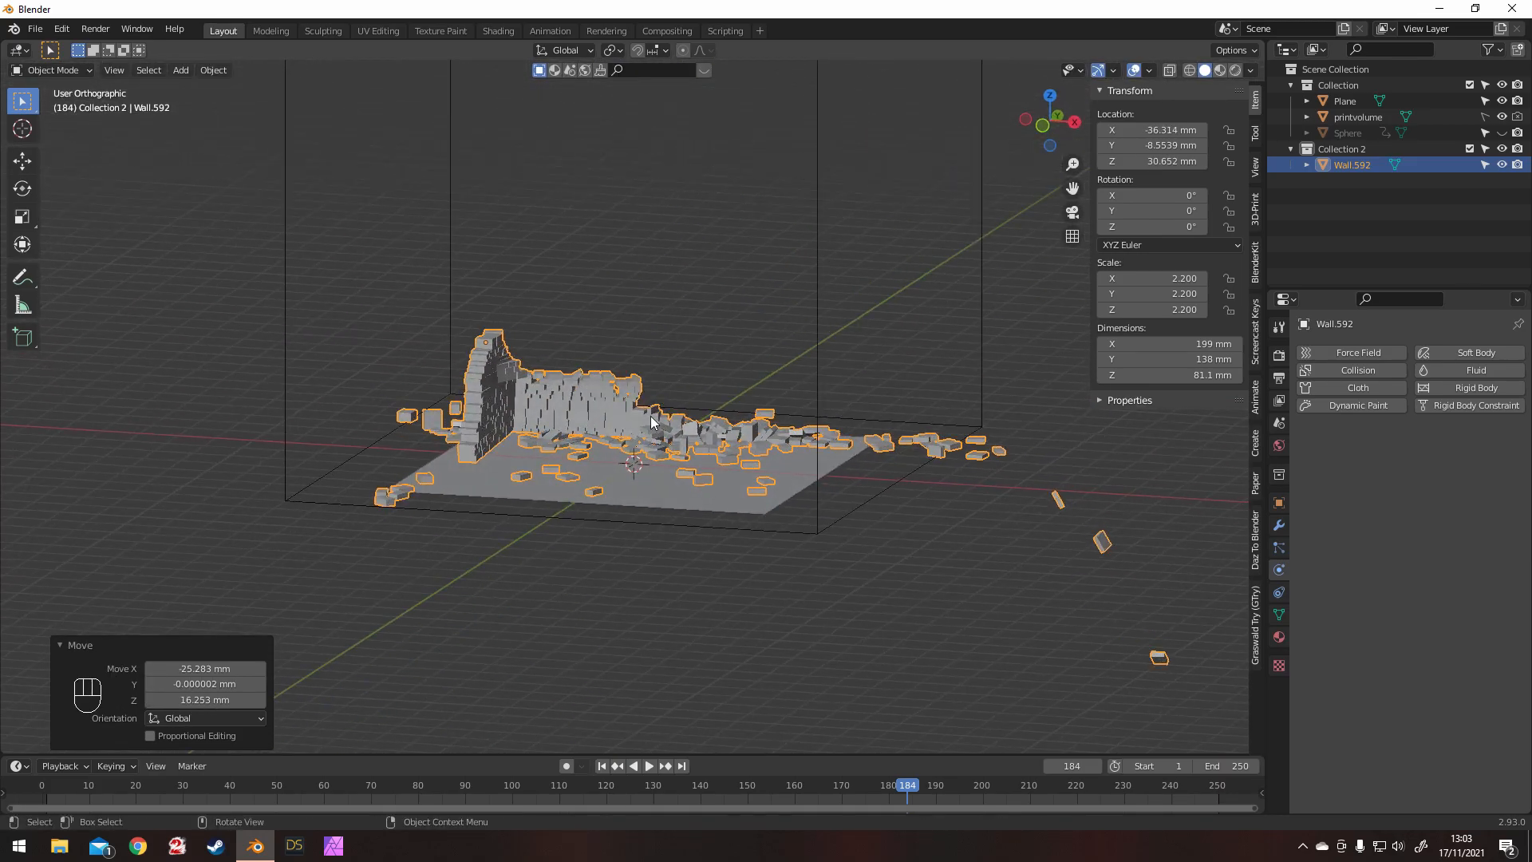
{"action": "key", "text": "s"}
{"action": "left_click", "coordinate": [778, 435]}
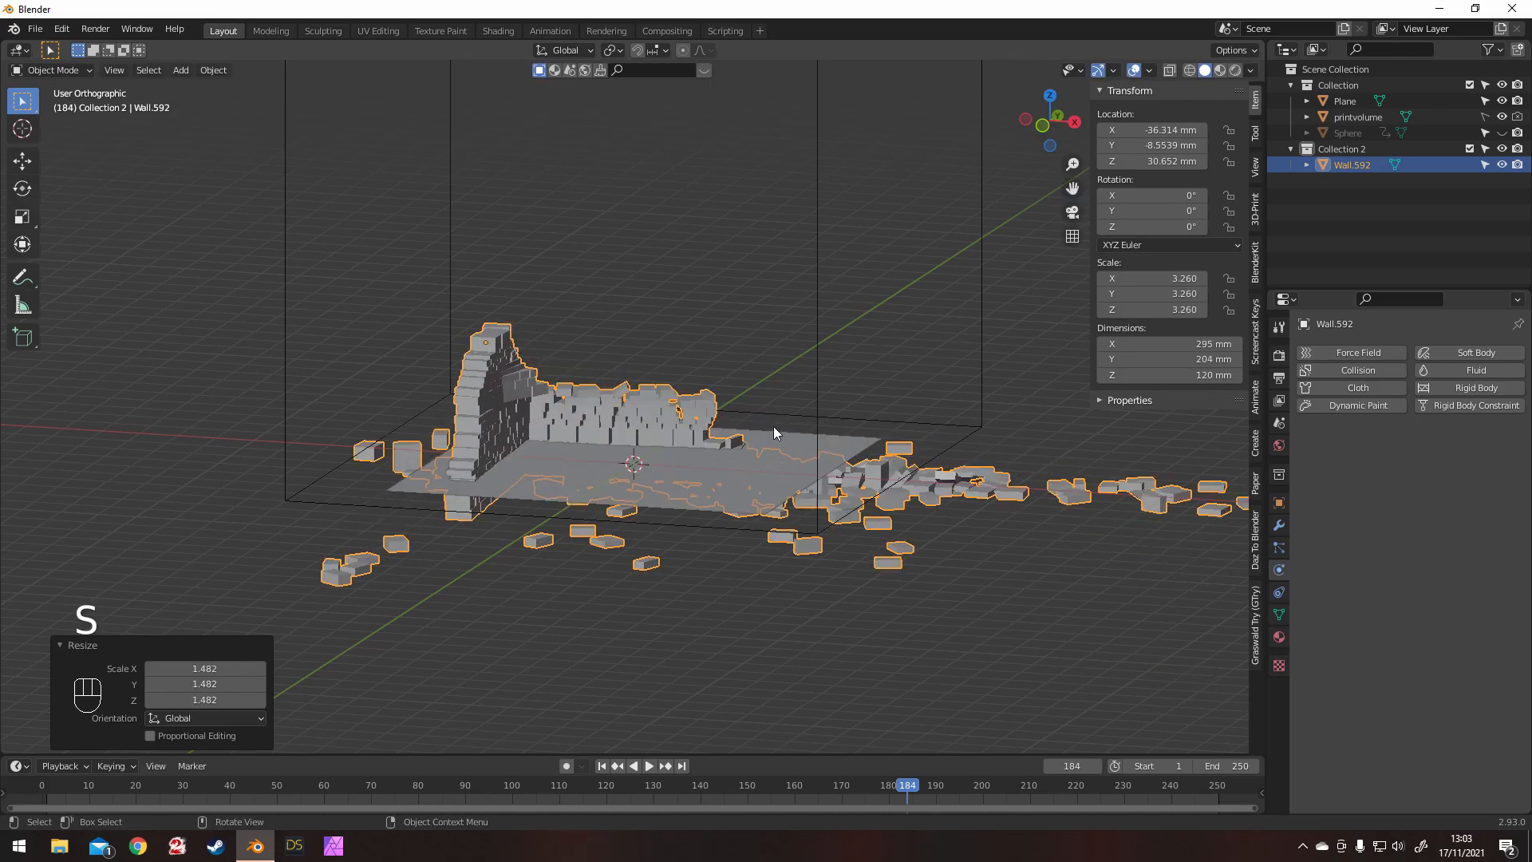
{"action": "key", "text": "KP_1"}
{"action": "key", "text": "g"}
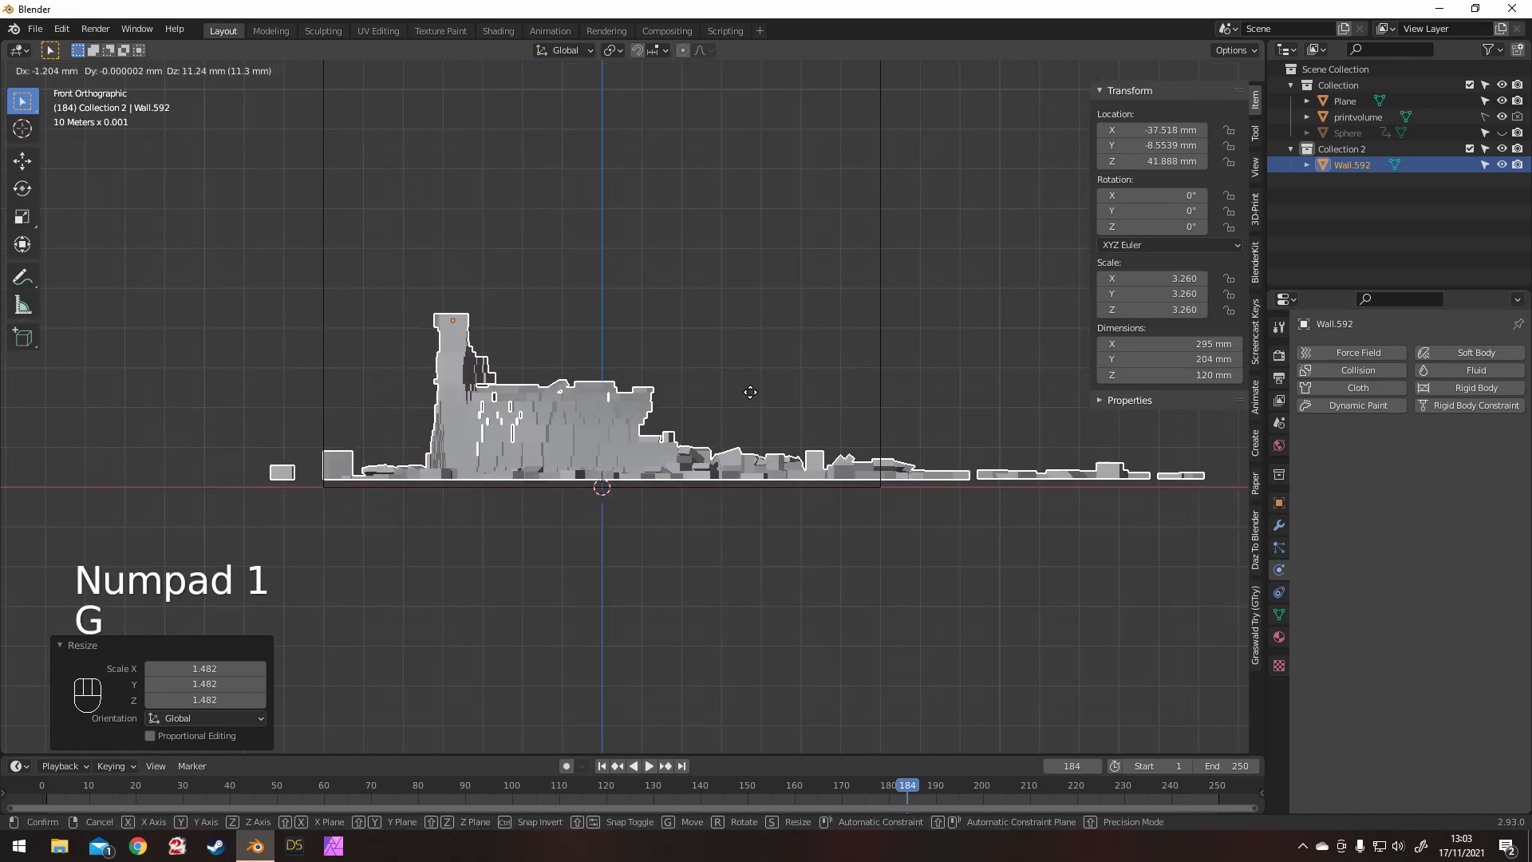
{"action": "left_click", "coordinate": [755, 397]}
{"action": "middle_click_drag", "start_coordinate": [704, 343], "coordinate": [711, 459]}
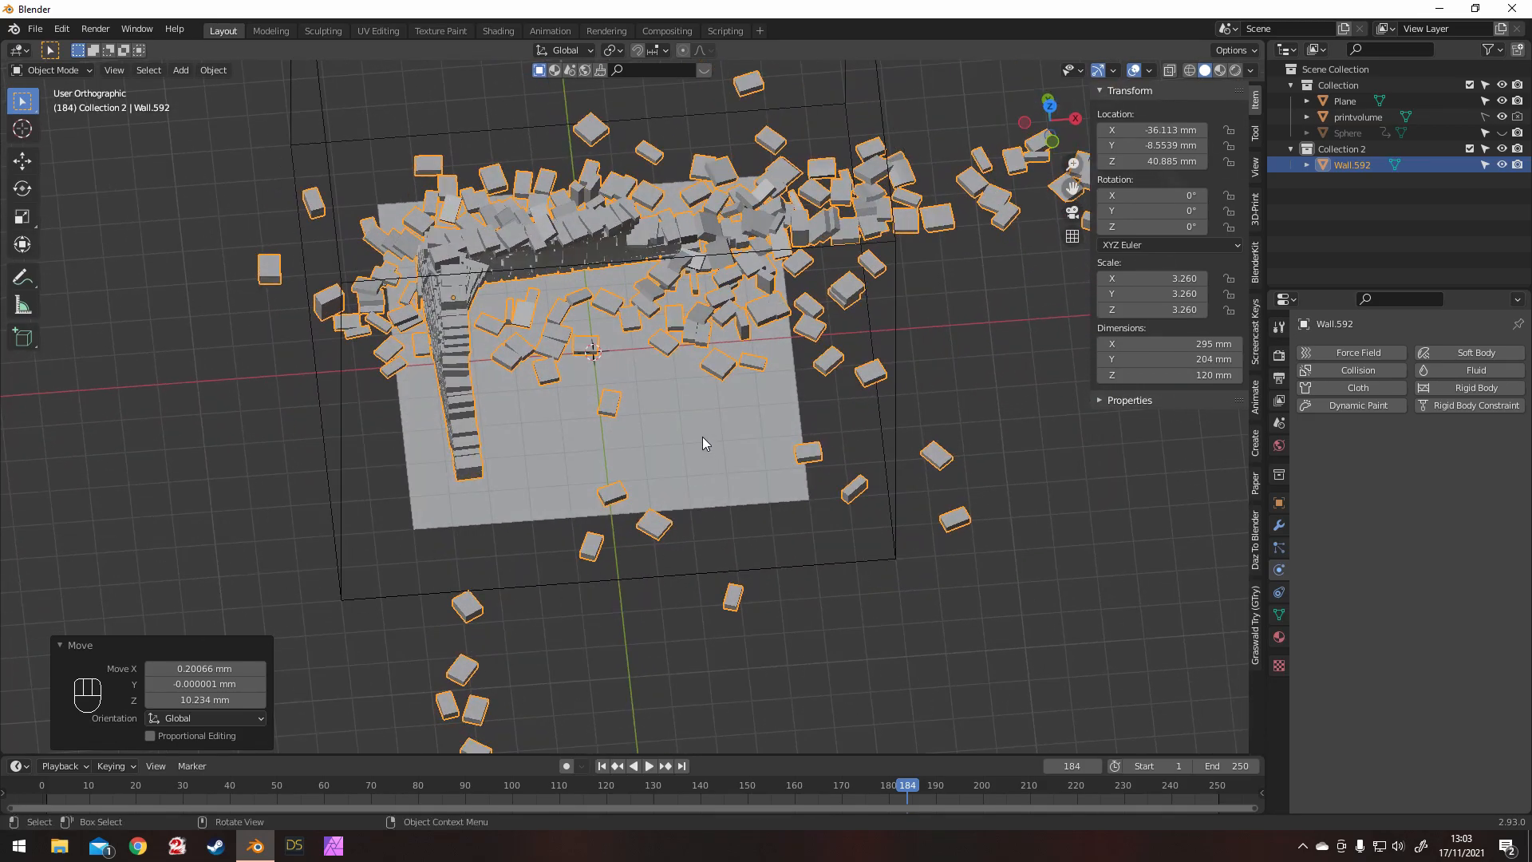
Step: Apply the rotation and scale of the joined wall
{"action": "key", "text": "Tab"}
{"action": "key", "text": "Tab"}
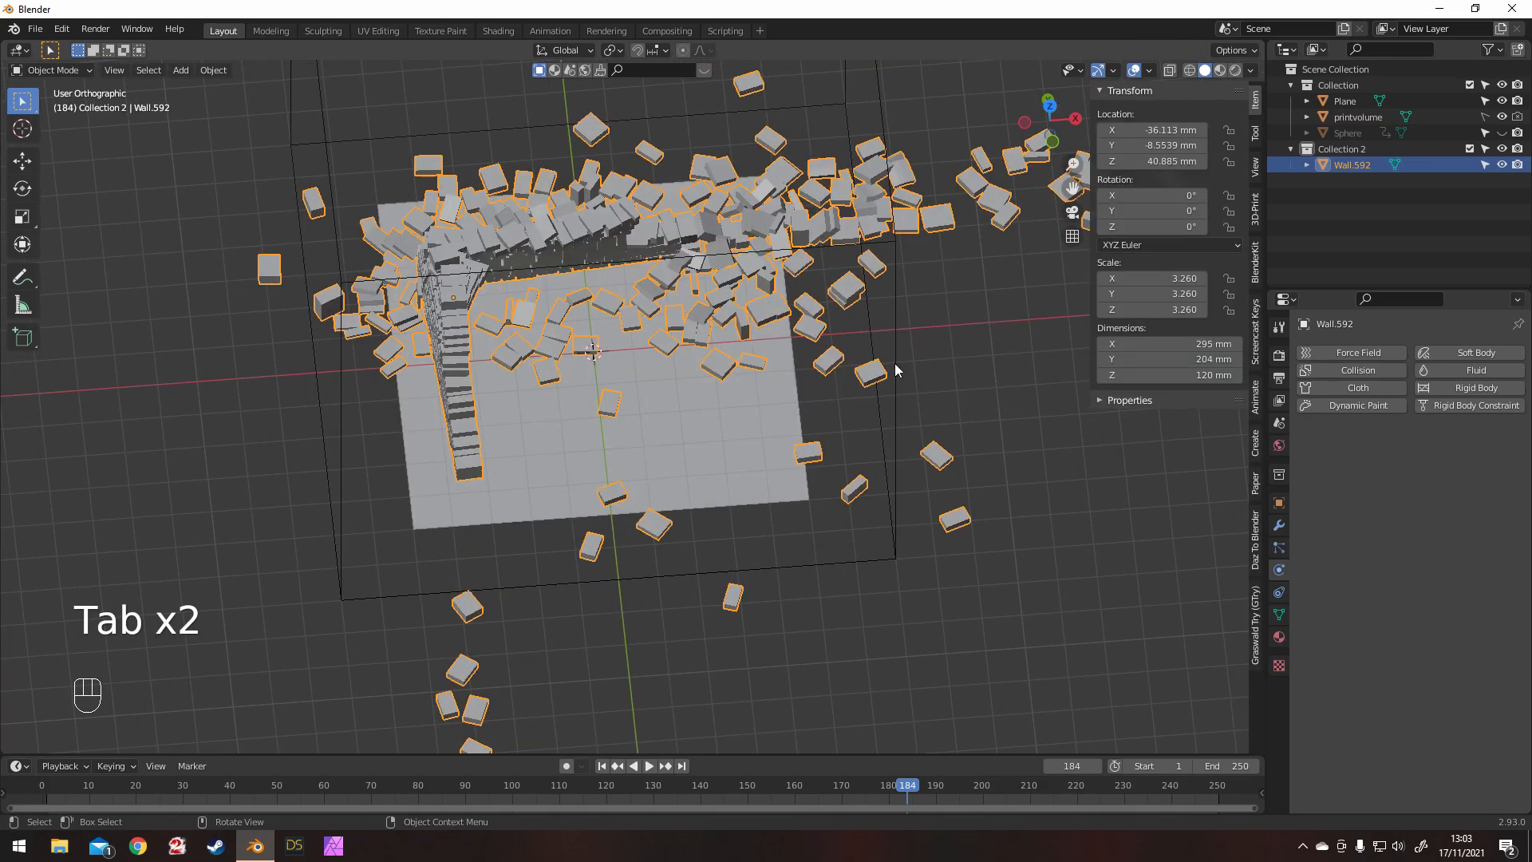
{"action": "left_click", "coordinate": [918, 343]}
{"action": "left_click", "coordinate": [744, 308]}
{"action": "key", "text": "ctrl+a"}
{"action": "left_click", "coordinate": [744, 309]}
Step: Add a Bevel modifier to the wall and set its amount to 0.75 mm
{"action": "middle_click_drag", "start_coordinate": [565, 257], "coordinate": [798, 280]}
{"action": "left_click", "coordinate": [1279, 526]}
{"action": "left_click", "coordinate": [1348, 353]}
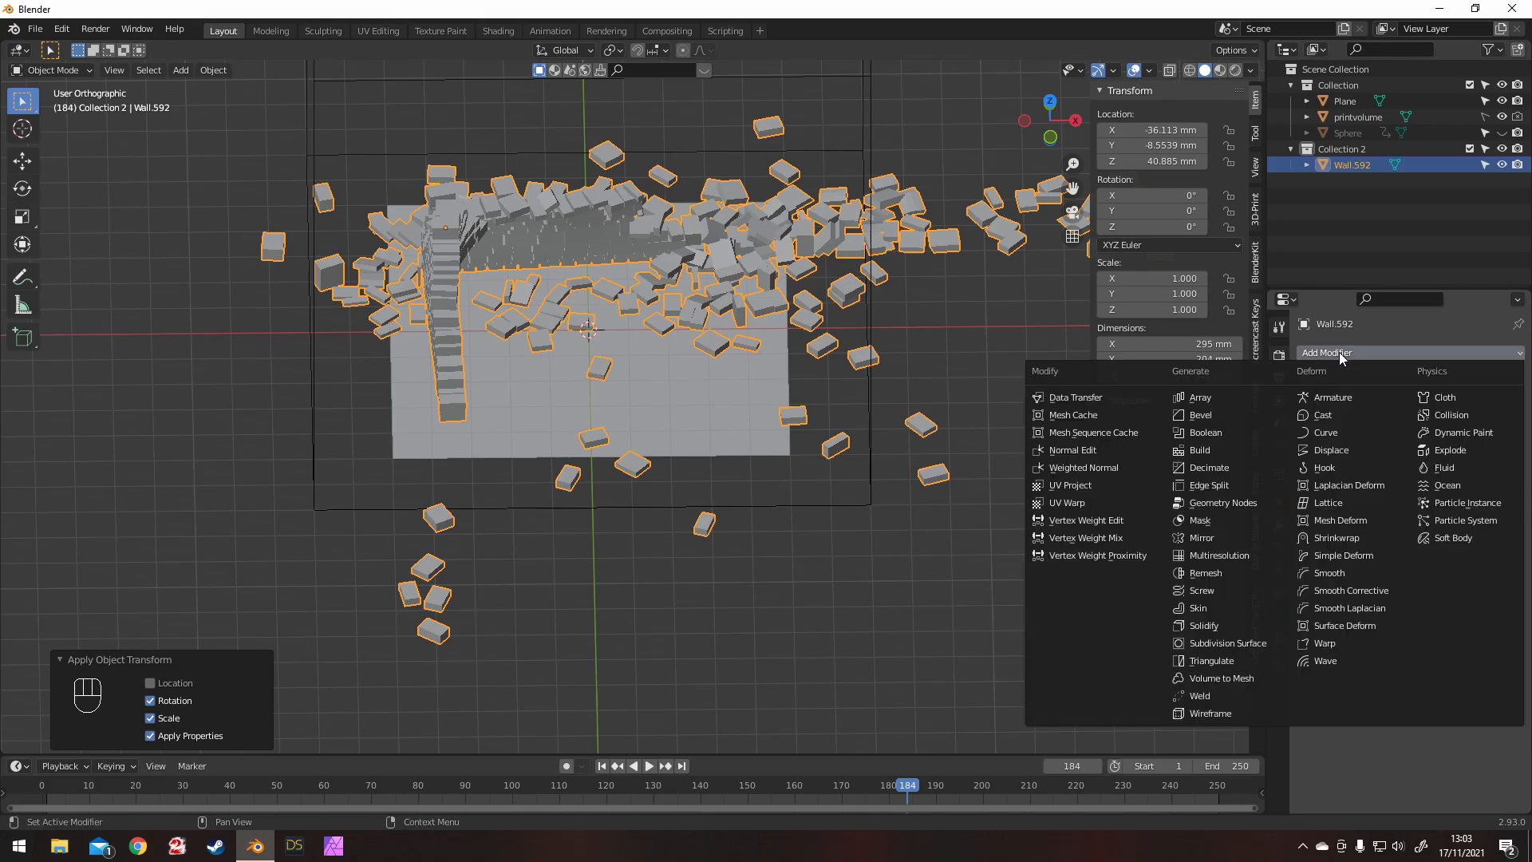
{"action": "left_click", "coordinate": [1237, 420]}
{"action": "left_click_drag", "start_coordinate": [1446, 478], "coordinate": [1468, 477]}
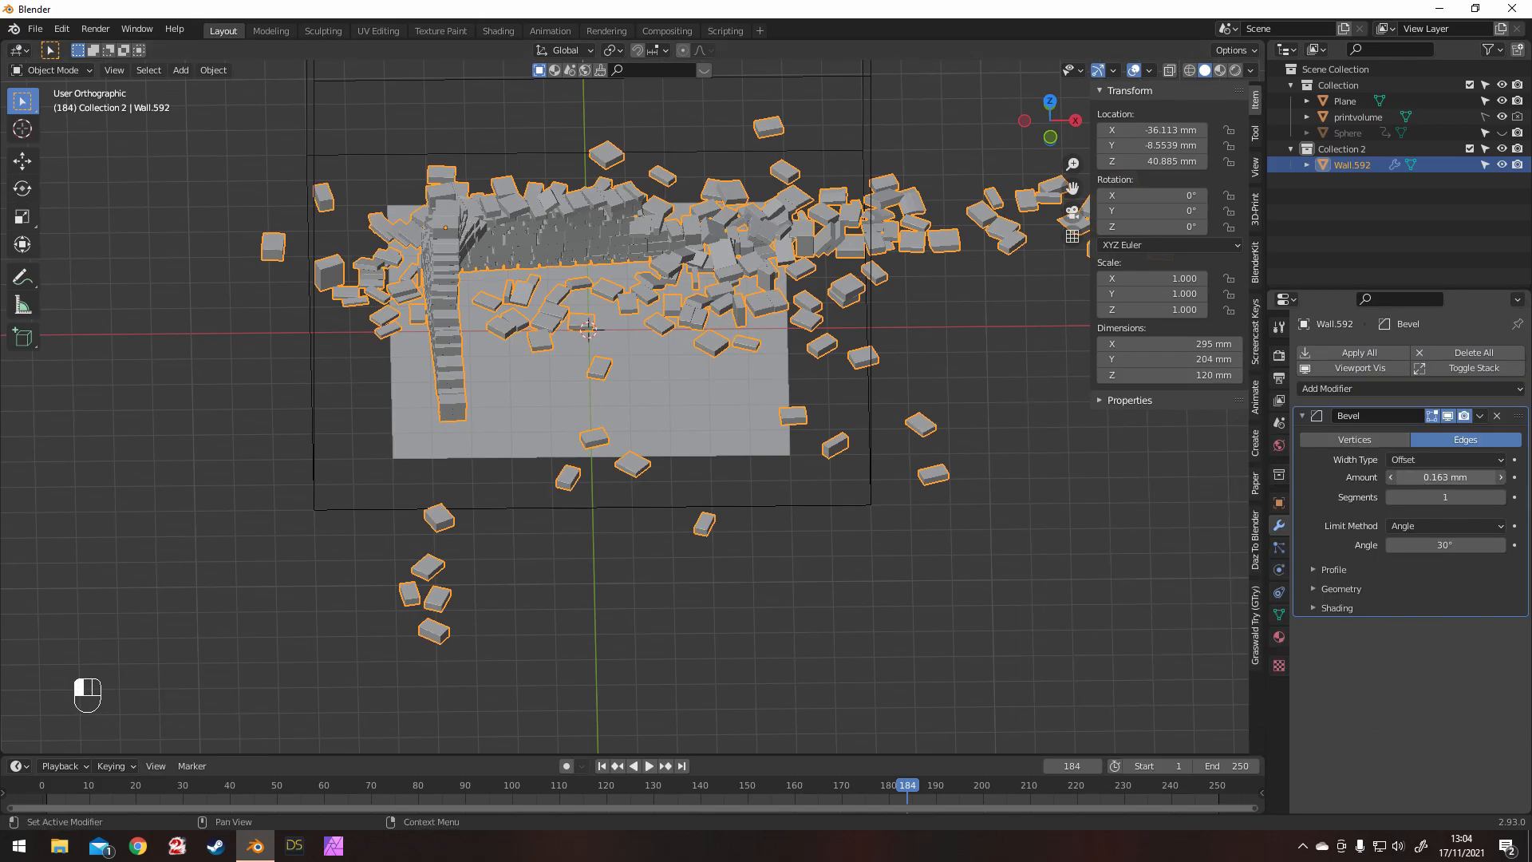
{"action": "scroll", "coordinate": [708, 304], "scroll_direction": "up", "scroll_amount": 2}
{"action": "middle_click_drag", "start_coordinate": [696, 284], "coordinate": [653, 268]}
{"action": "mouse_move", "coordinate": [1444, 477]}
{"action": "left_mouse_down"}
{"action": "mouse_move", "coordinate": [1476, 477]}
{"action": "mouse_move", "coordinate": [1453, 477]}
{"action": "left_mouse_up"}
{"action": "scroll", "coordinate": [702, 334], "scroll_direction": "down", "scroll_amount": 2}
{"action": "scroll", "coordinate": [685, 327], "scroll_direction": "up", "scroll_amount": 2}
{"action": "middle_click_drag", "start_coordinate": [673, 313], "coordinate": [561, 455]}
{"action": "scroll", "coordinate": [607, 448], "scroll_direction": "up", "scroll_amount": 1}
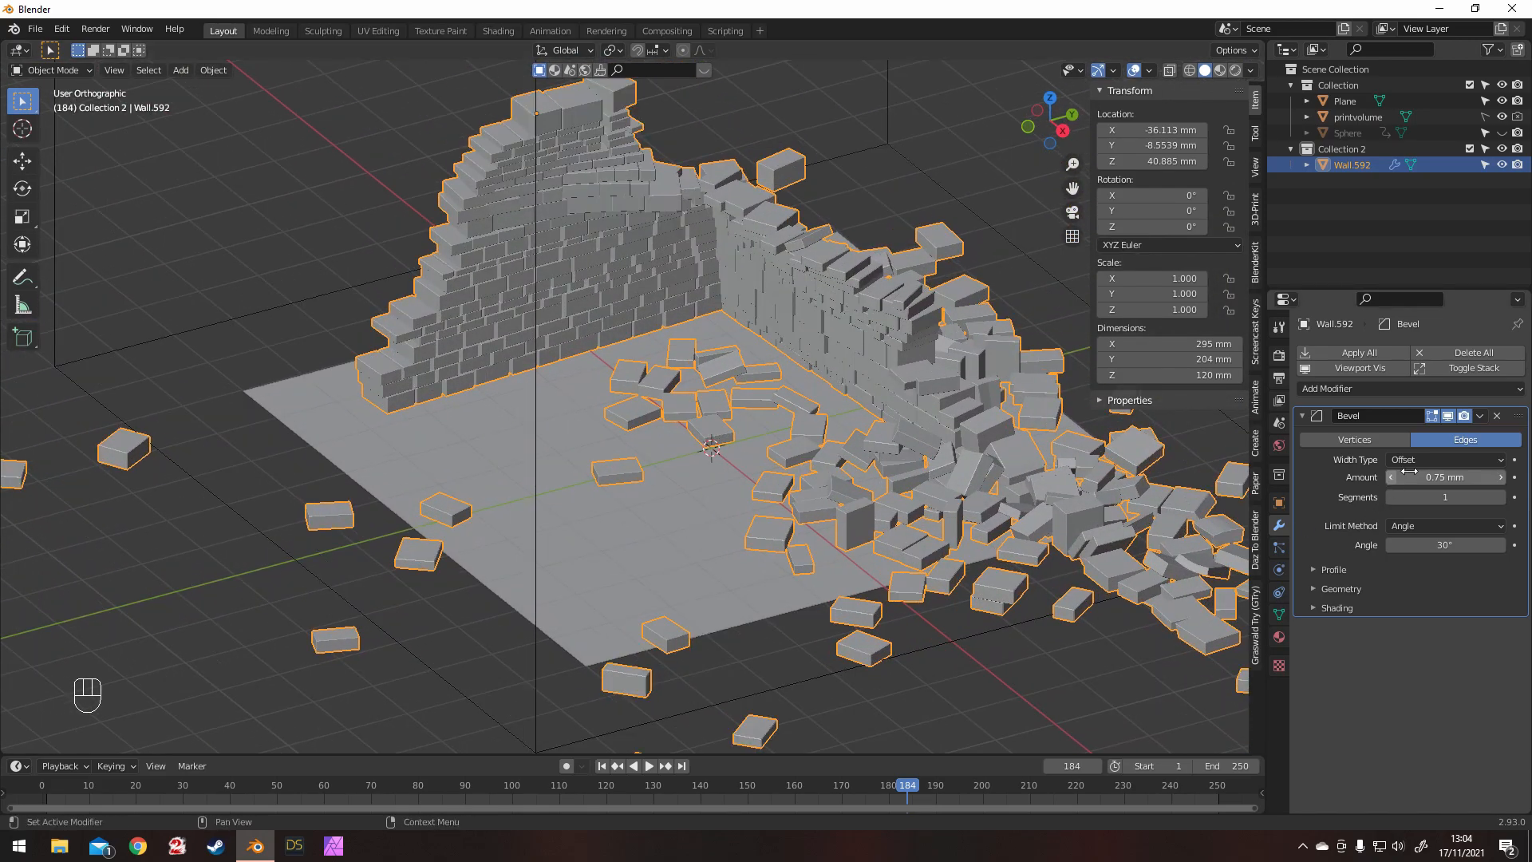
Step: Try the bevel with limit method None and vertex bevelling, and restore edge bevelling with the Angle limit
{"action": "left_click", "coordinate": [1343, 565]}
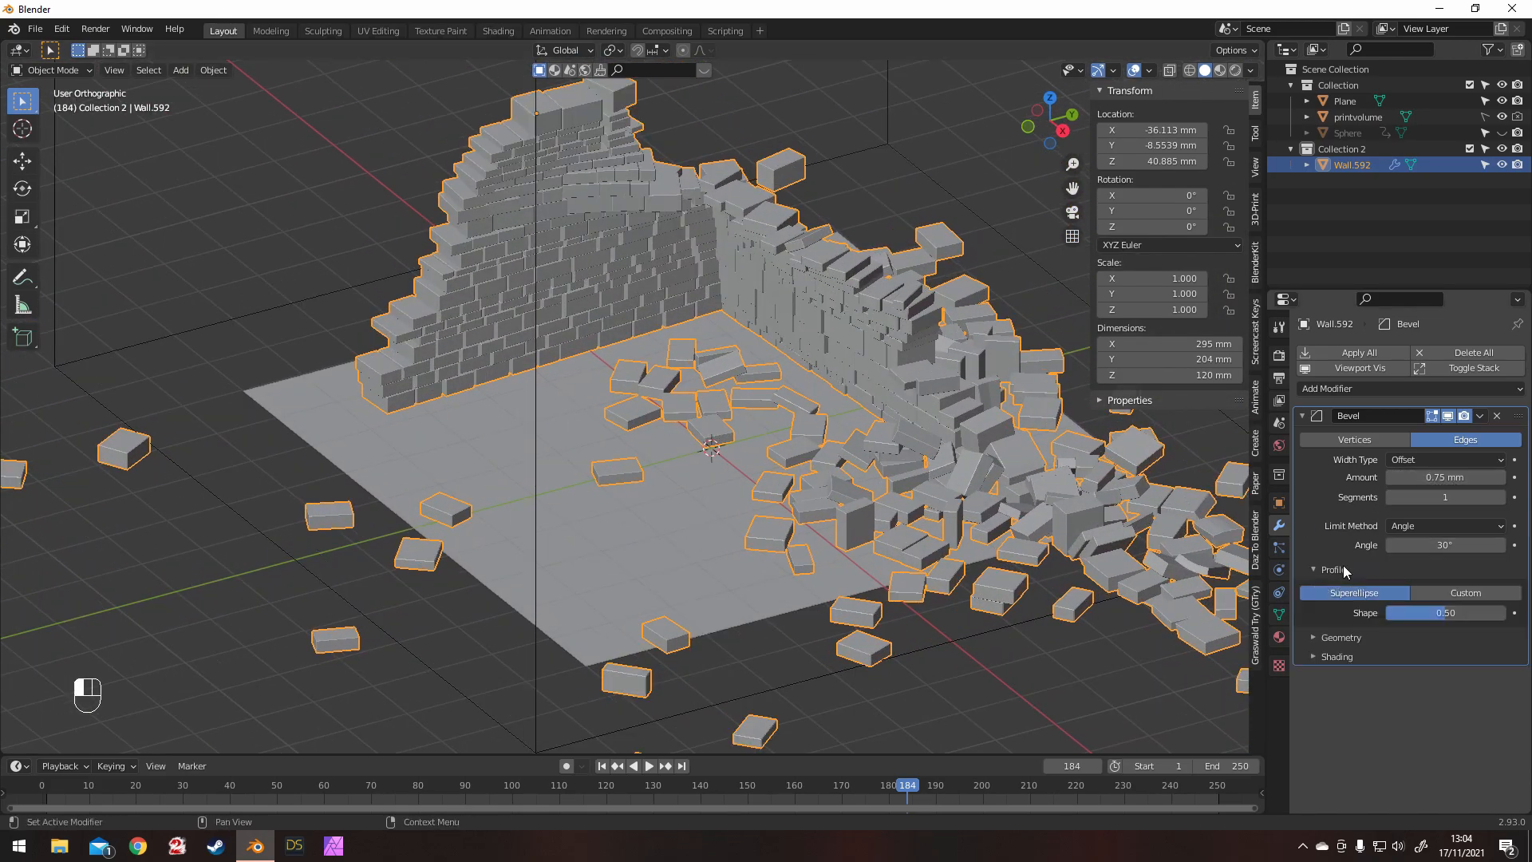
{"action": "left_click", "coordinate": [1344, 566]}
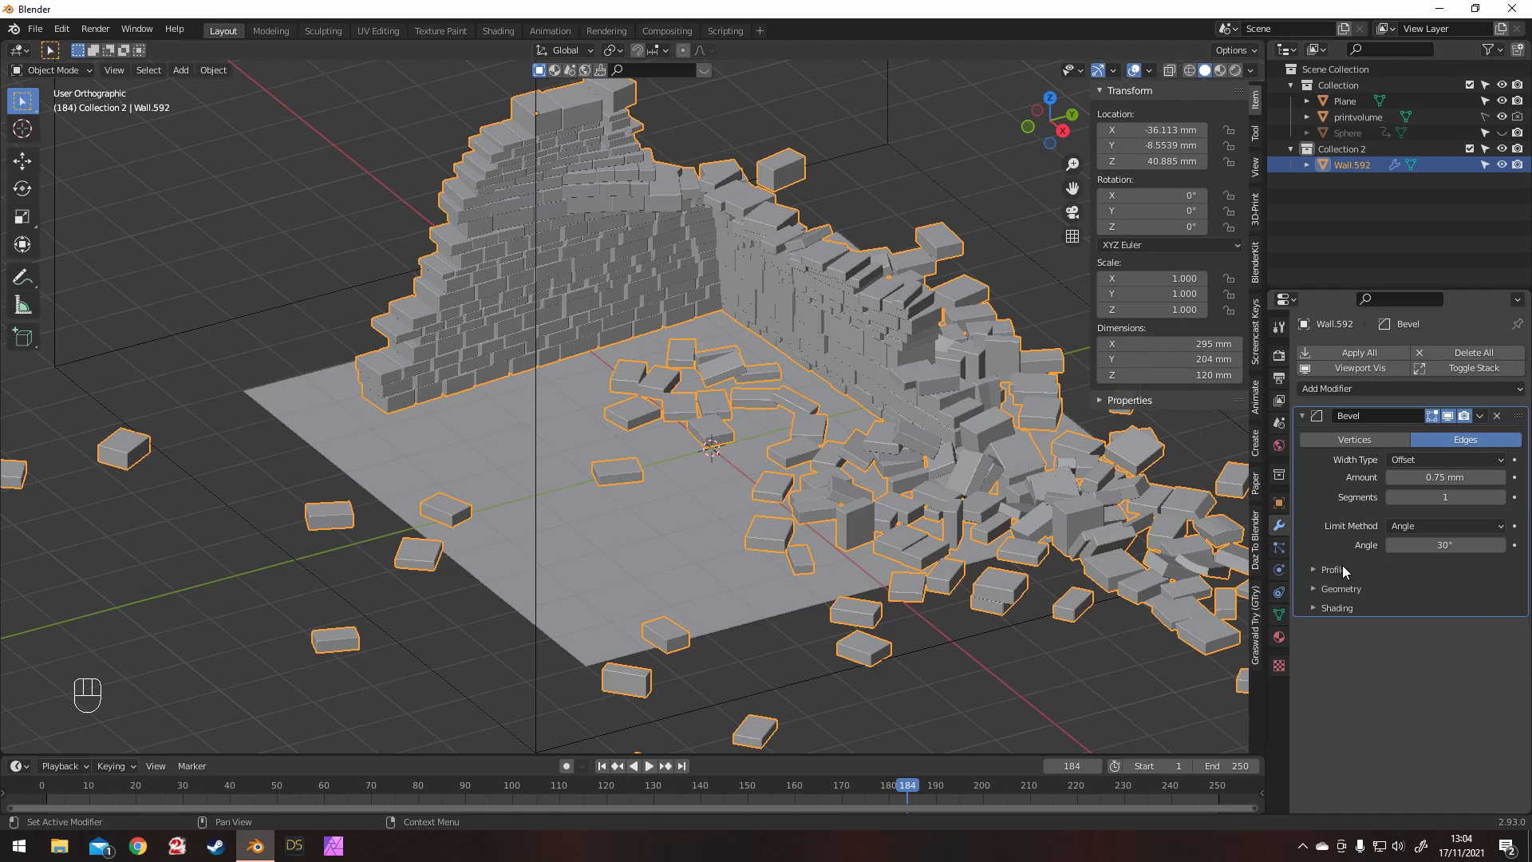
{"action": "left_click", "coordinate": [1418, 525]}
{"action": "left_click", "coordinate": [1421, 543]}
{"action": "left_click", "coordinate": [1424, 524]}
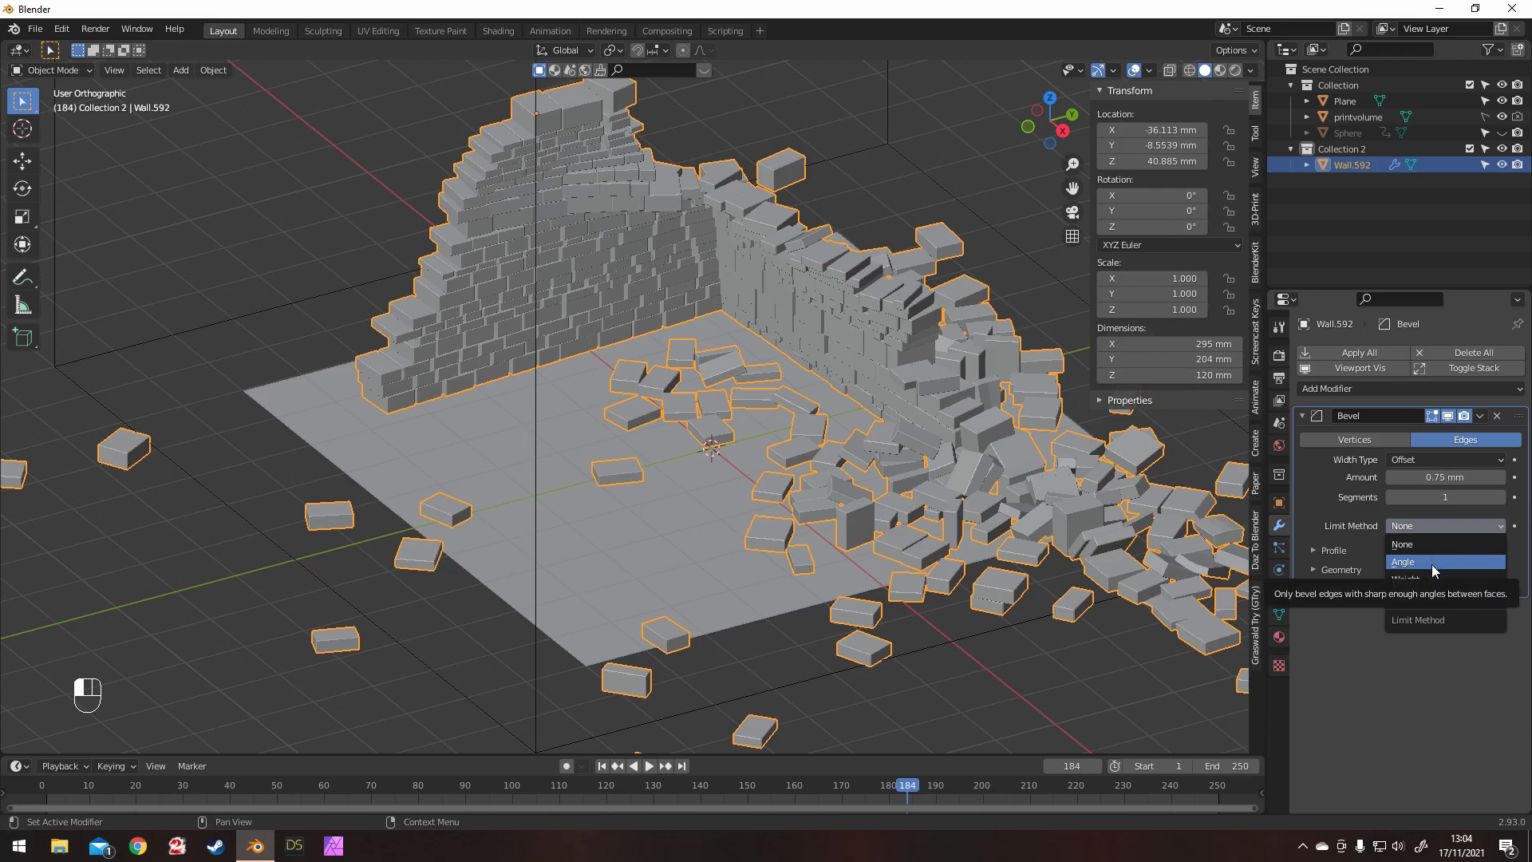
{"action": "left_click", "coordinate": [1425, 542]}
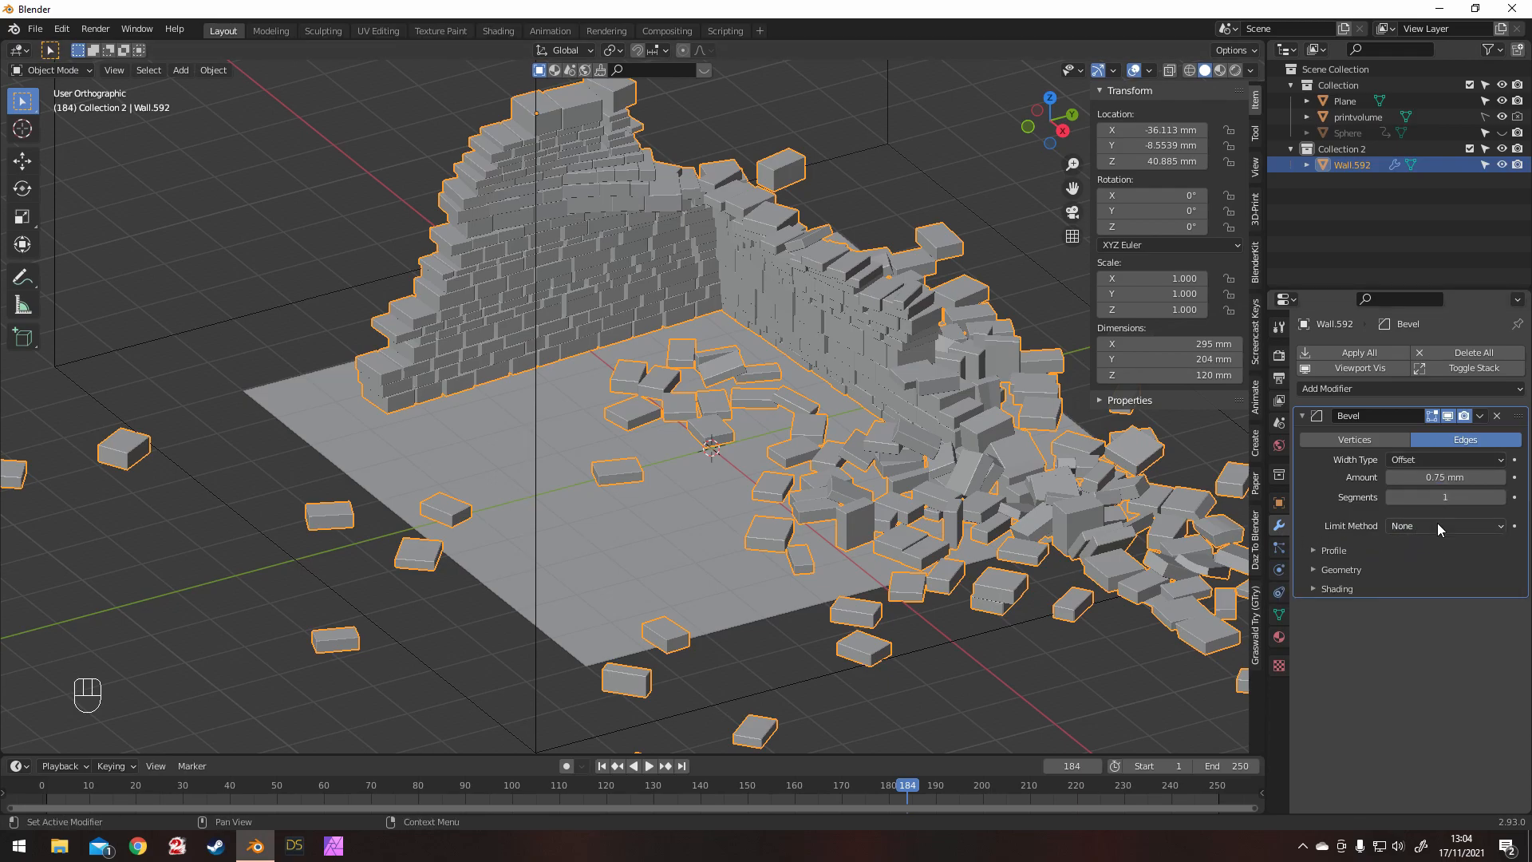
{"action": "left_click", "coordinate": [1382, 442]}
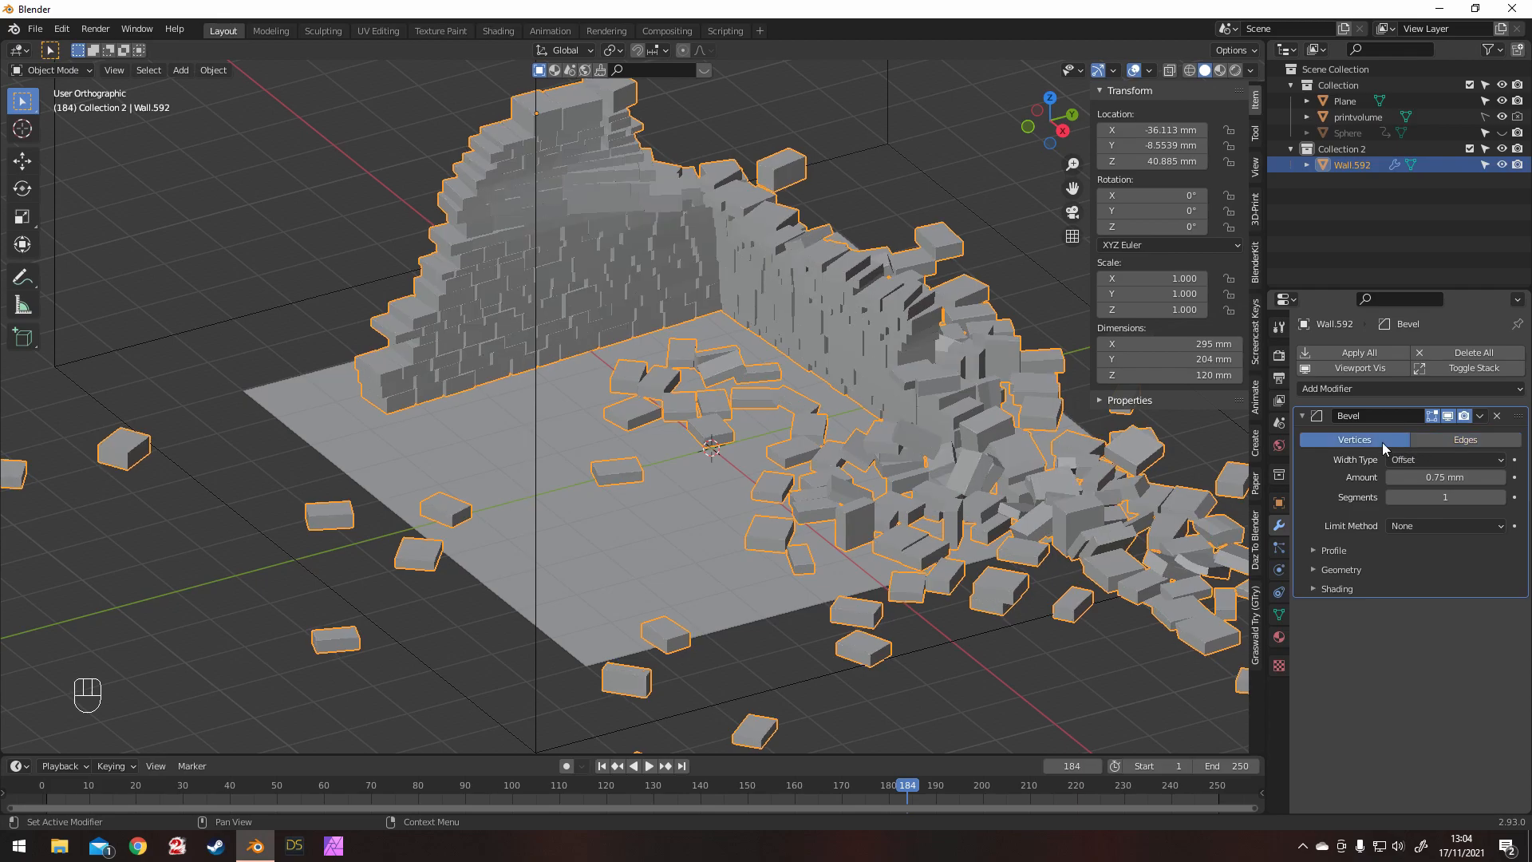
{"action": "left_click", "coordinate": [1444, 439]}
{"action": "left_click", "coordinate": [1429, 527]}
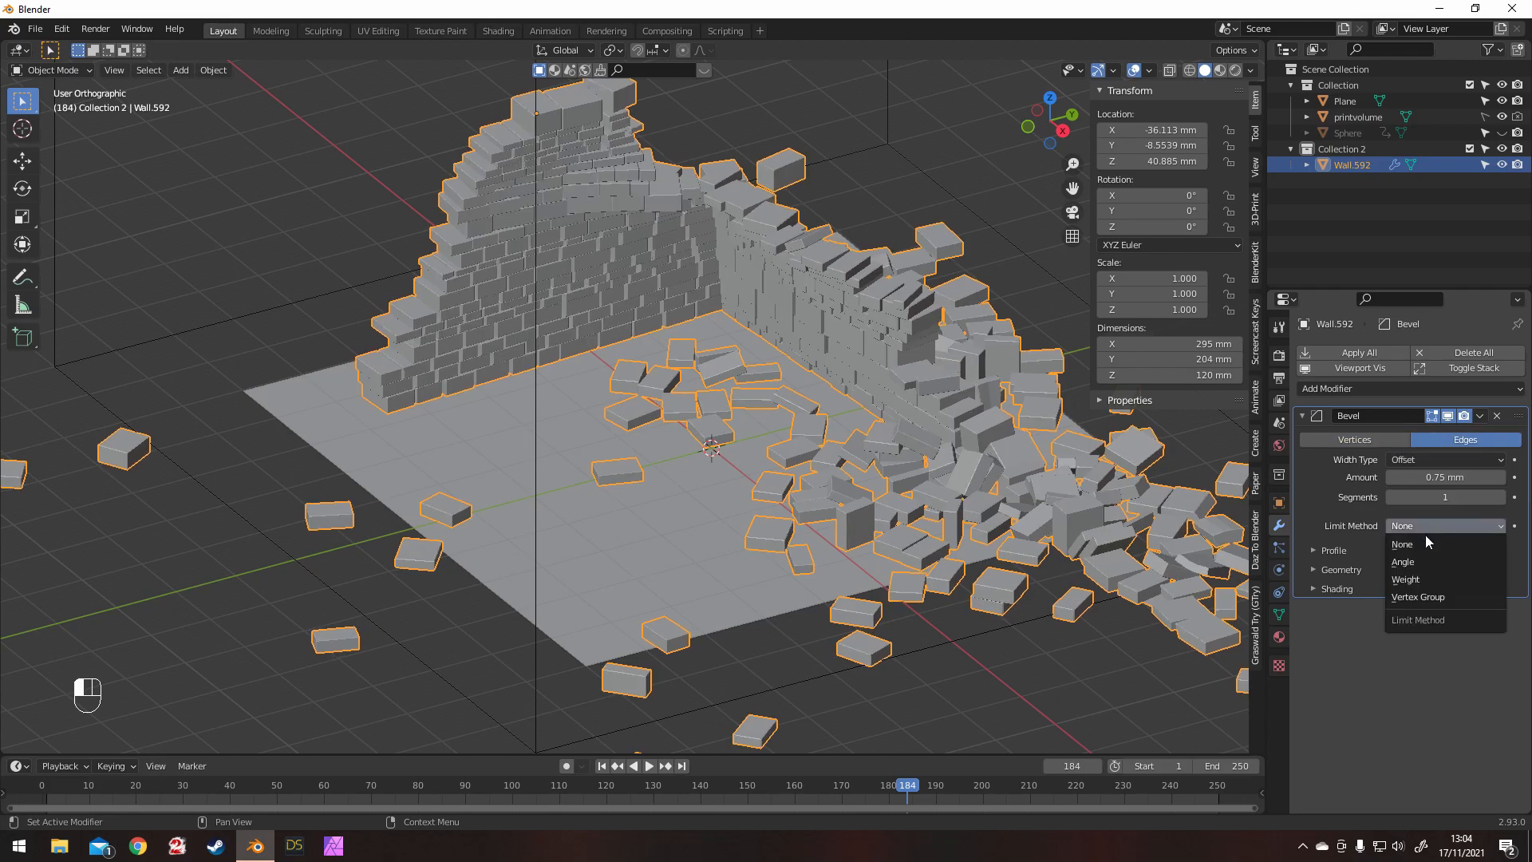
{"action": "left_click", "coordinate": [1427, 563]}
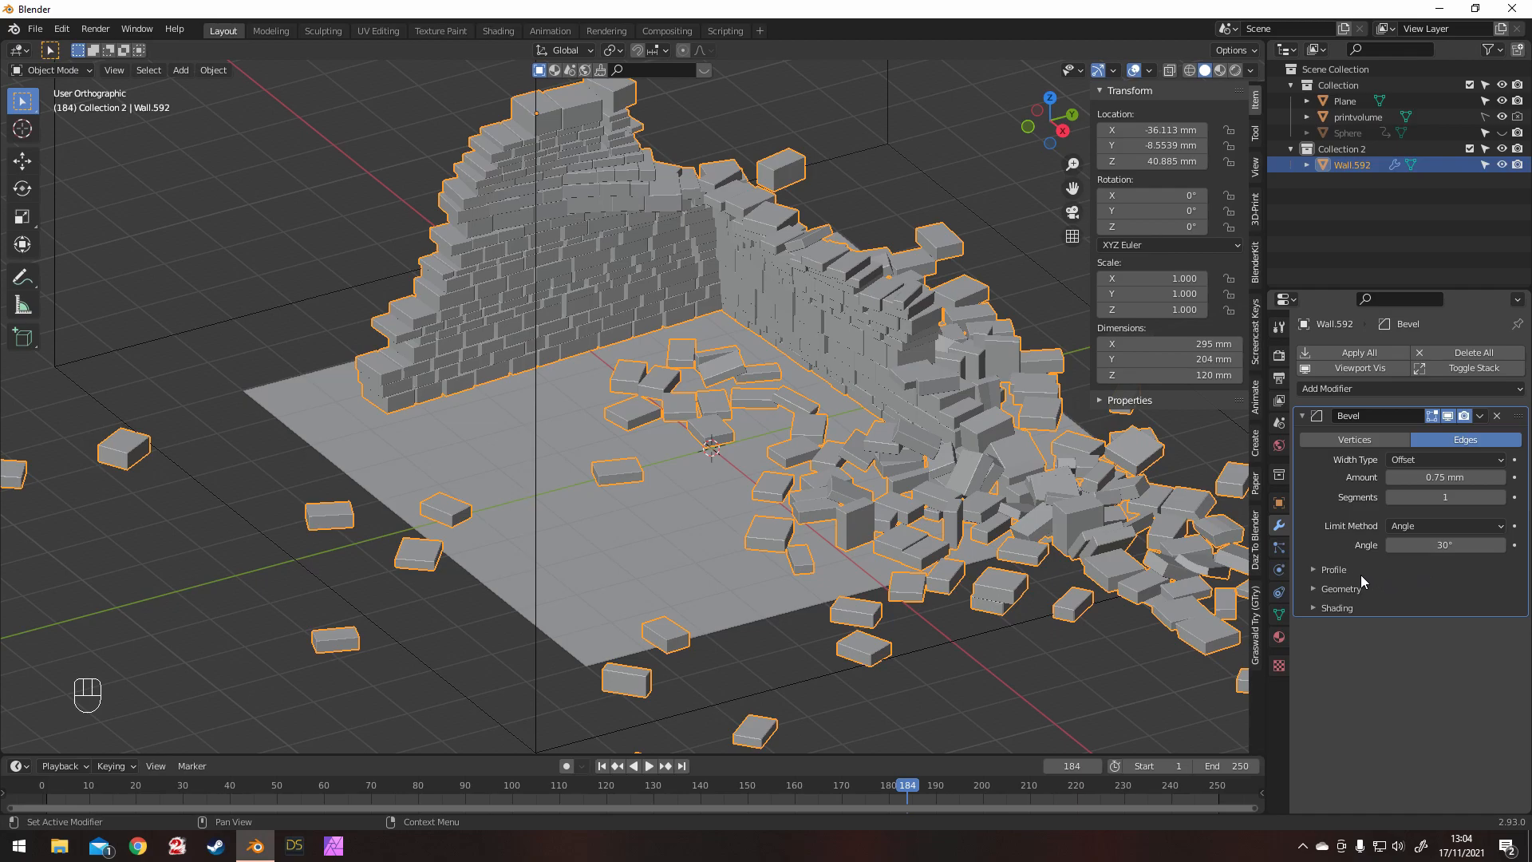
Step: Turn off Clamp Overlap in the bevel's geometry settings and reduce the bevel amount to 0.209 mm
{"action": "left_click", "coordinate": [1341, 591]}
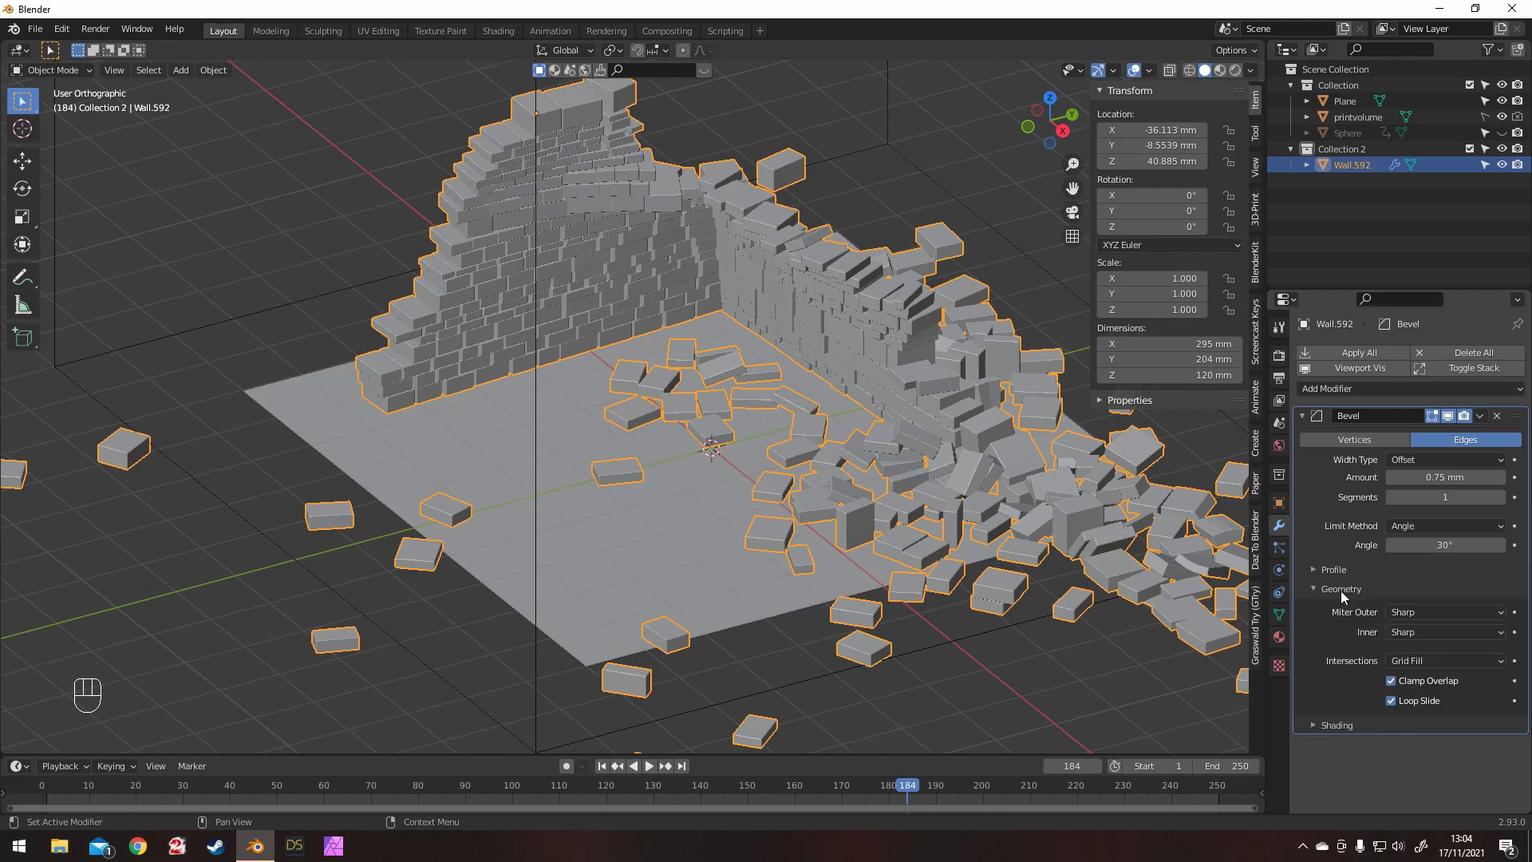
{"action": "left_click", "coordinate": [1397, 685]}
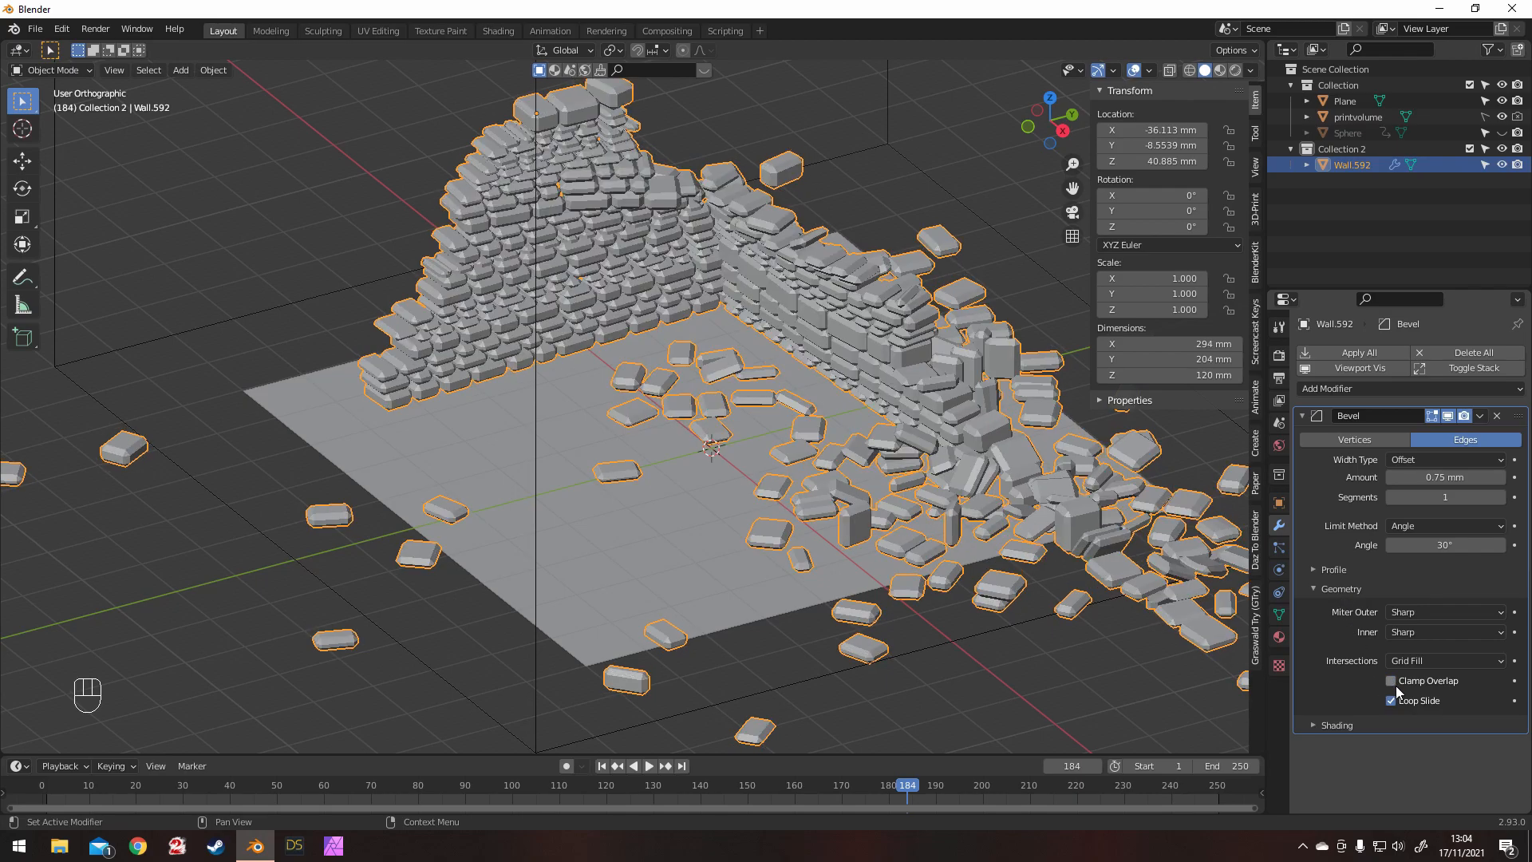
{"action": "left_click_drag", "start_coordinate": [1445, 477], "coordinate": [1374, 477]}
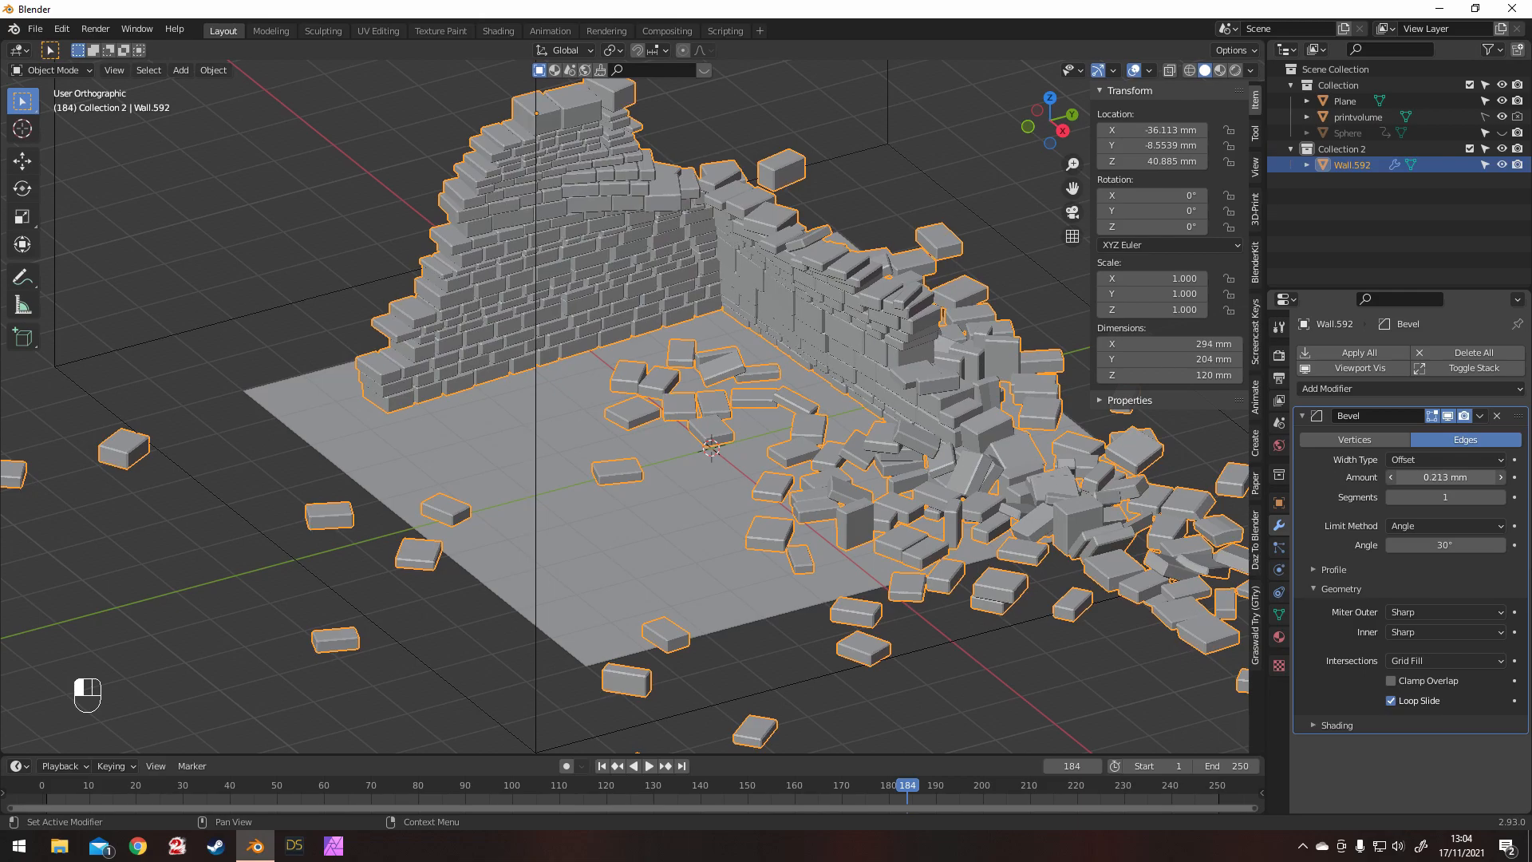
{"action": "left_click_drag", "start_coordinate": [1375, 477], "coordinate": [1373, 477]}
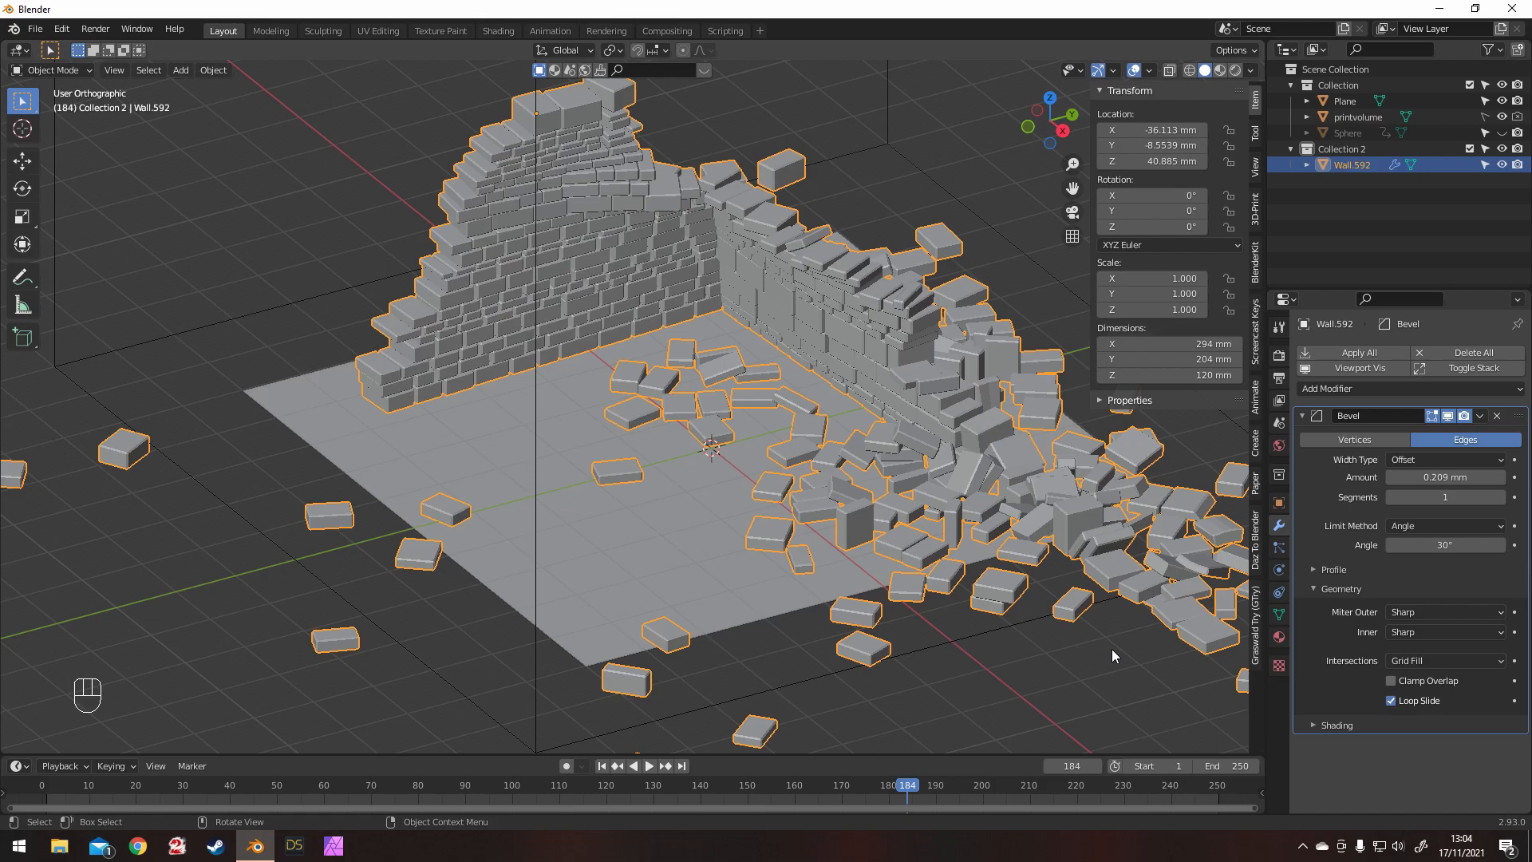
Step: Add a Remesh modifier to the wall after the bevel
{"action": "left_click", "coordinate": [1344, 388]}
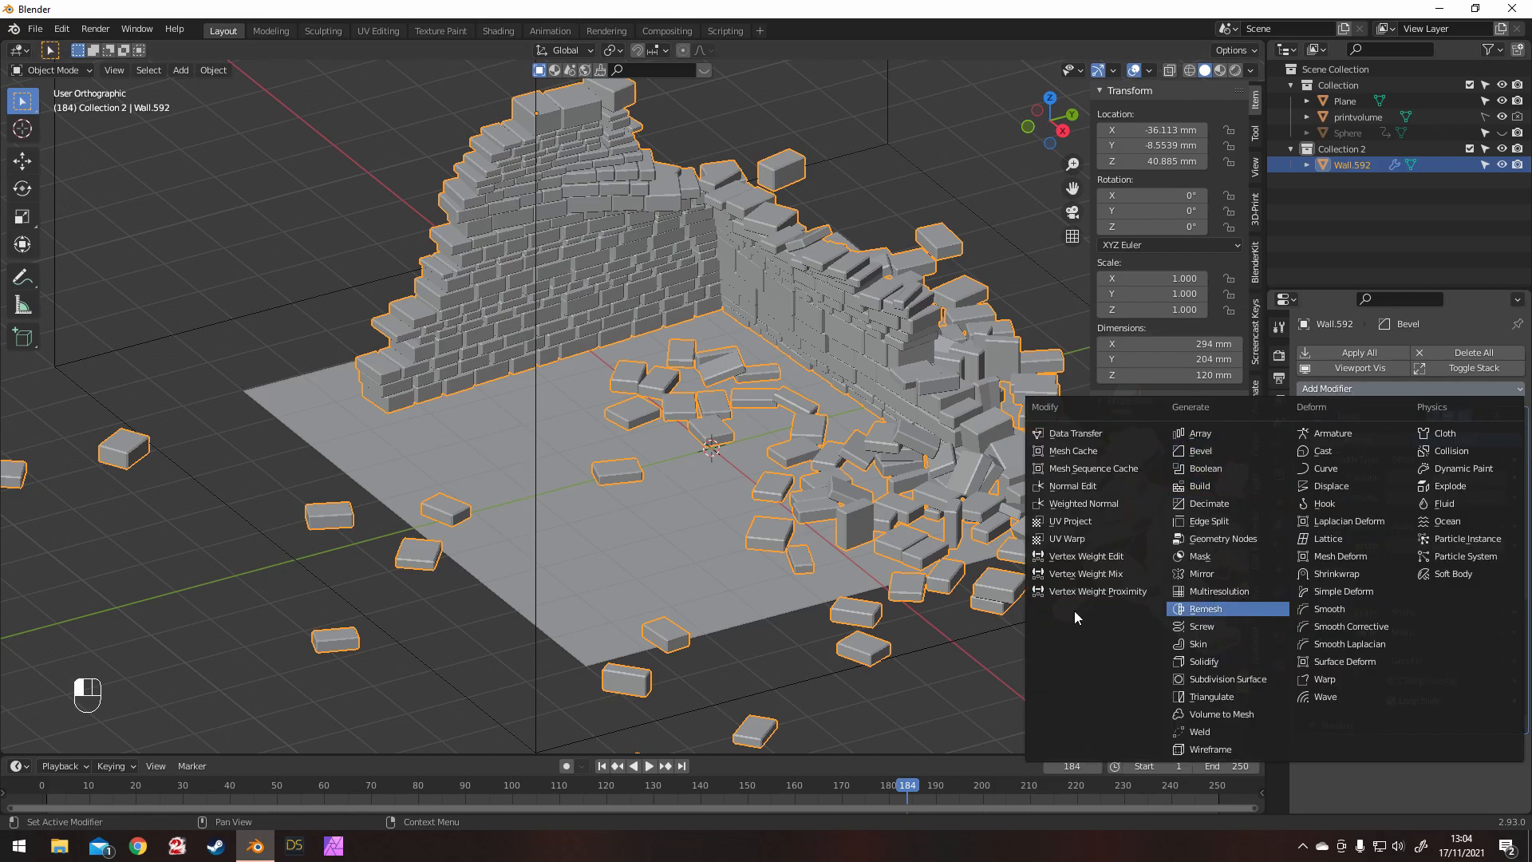
{"action": "key", "text": "Return"}
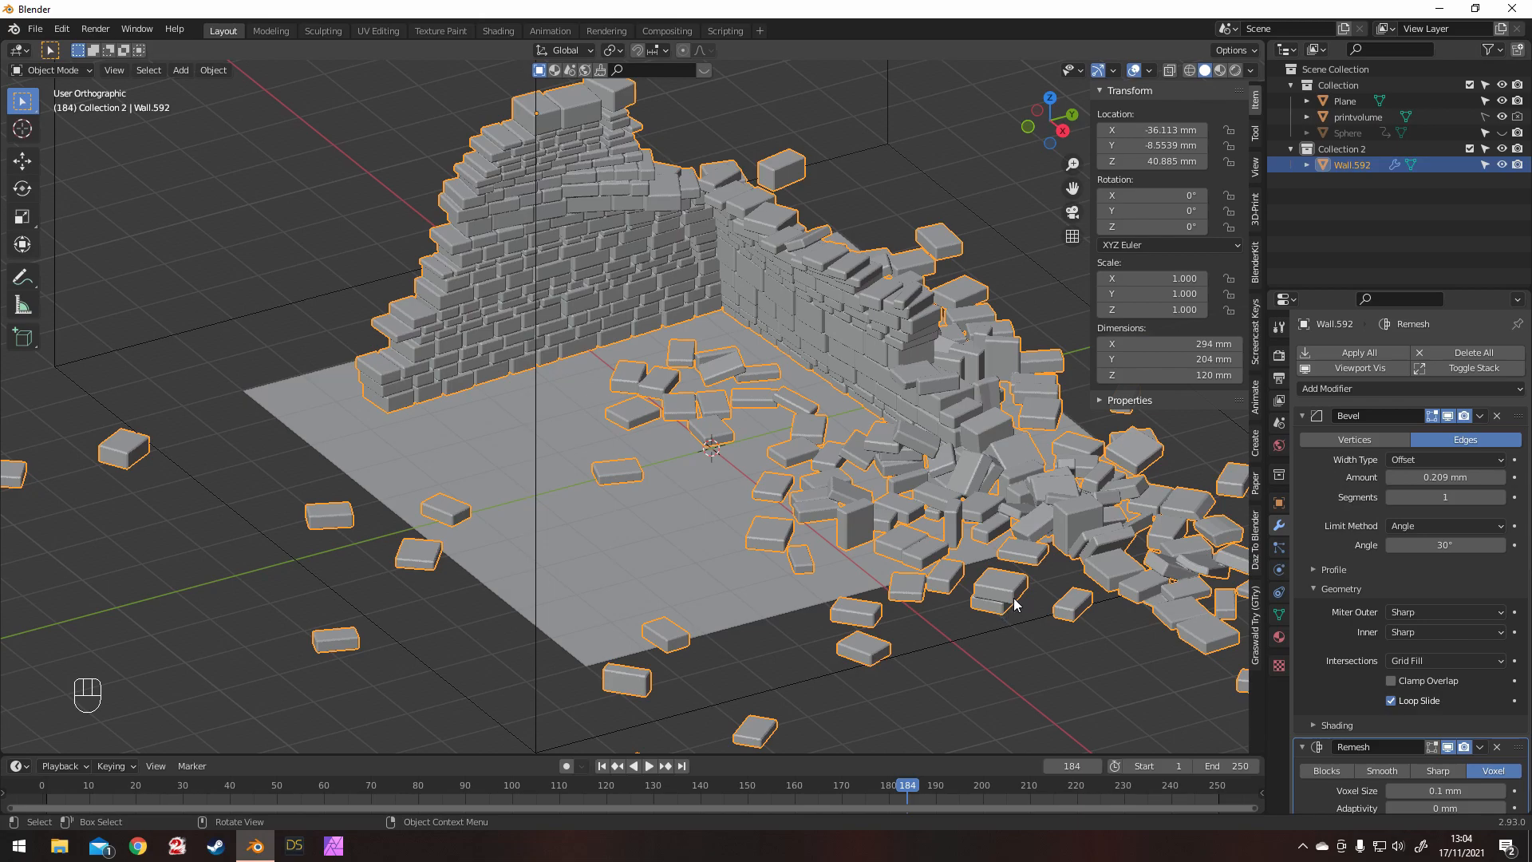
{"action": "scroll", "coordinate": [1446, 557], "scroll_direction": "down", "scroll_amount": 1}
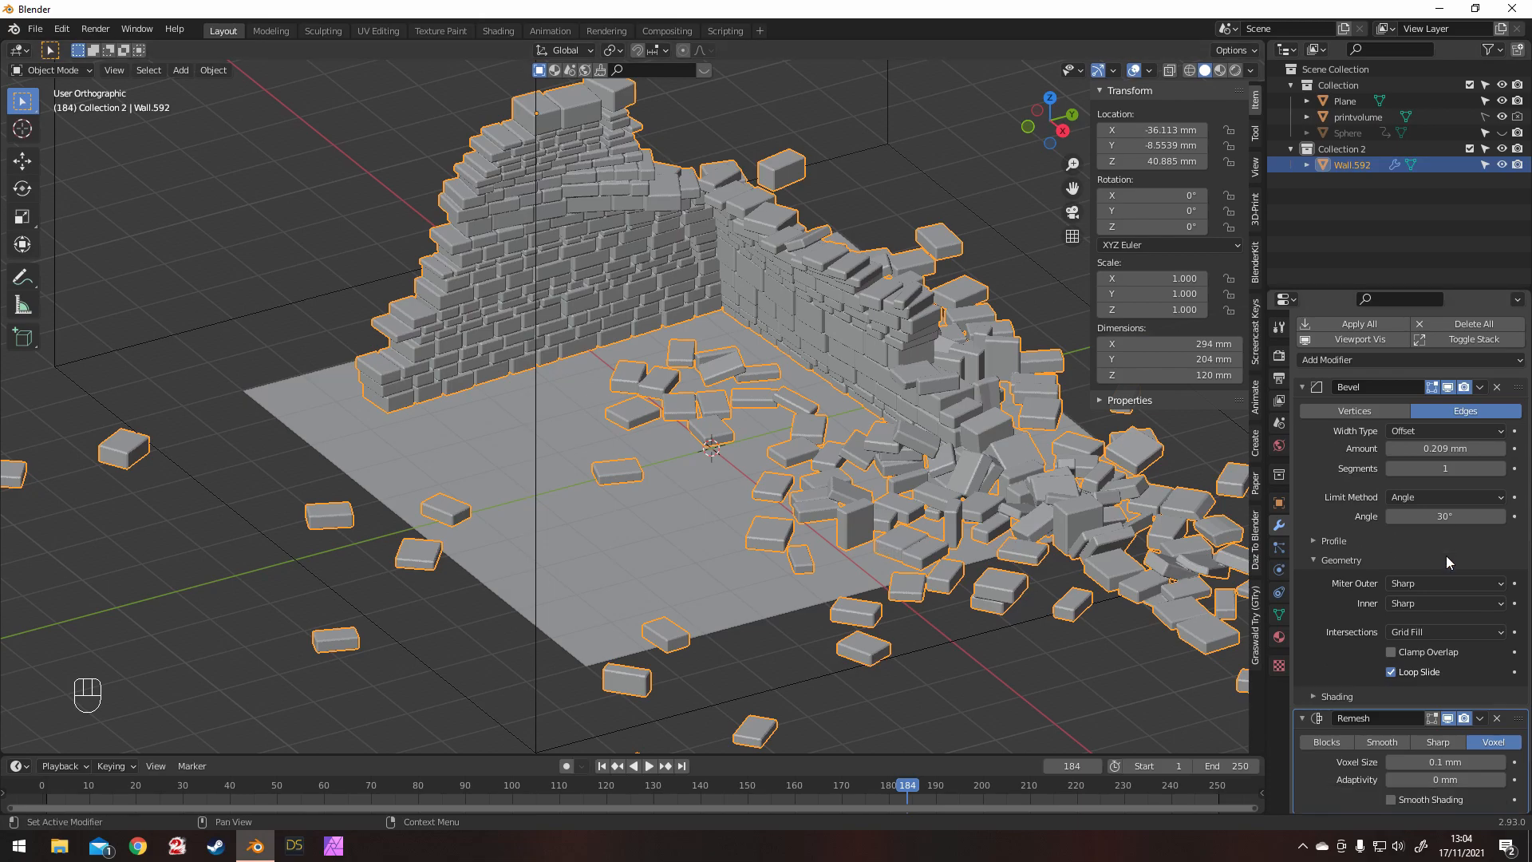
Step: Scale every brick in the wall mesh by 1.083 about its individual origin so neighbouring bricks overlap
{"action": "middle_click_drag", "start_coordinate": [862, 415], "coordinate": [928, 371]}
{"action": "scroll", "coordinate": [929, 391], "scroll_direction": "up", "scroll_amount": 5}
{"action": "scroll", "coordinate": [927, 371], "scroll_direction": "down", "scroll_amount": 4}
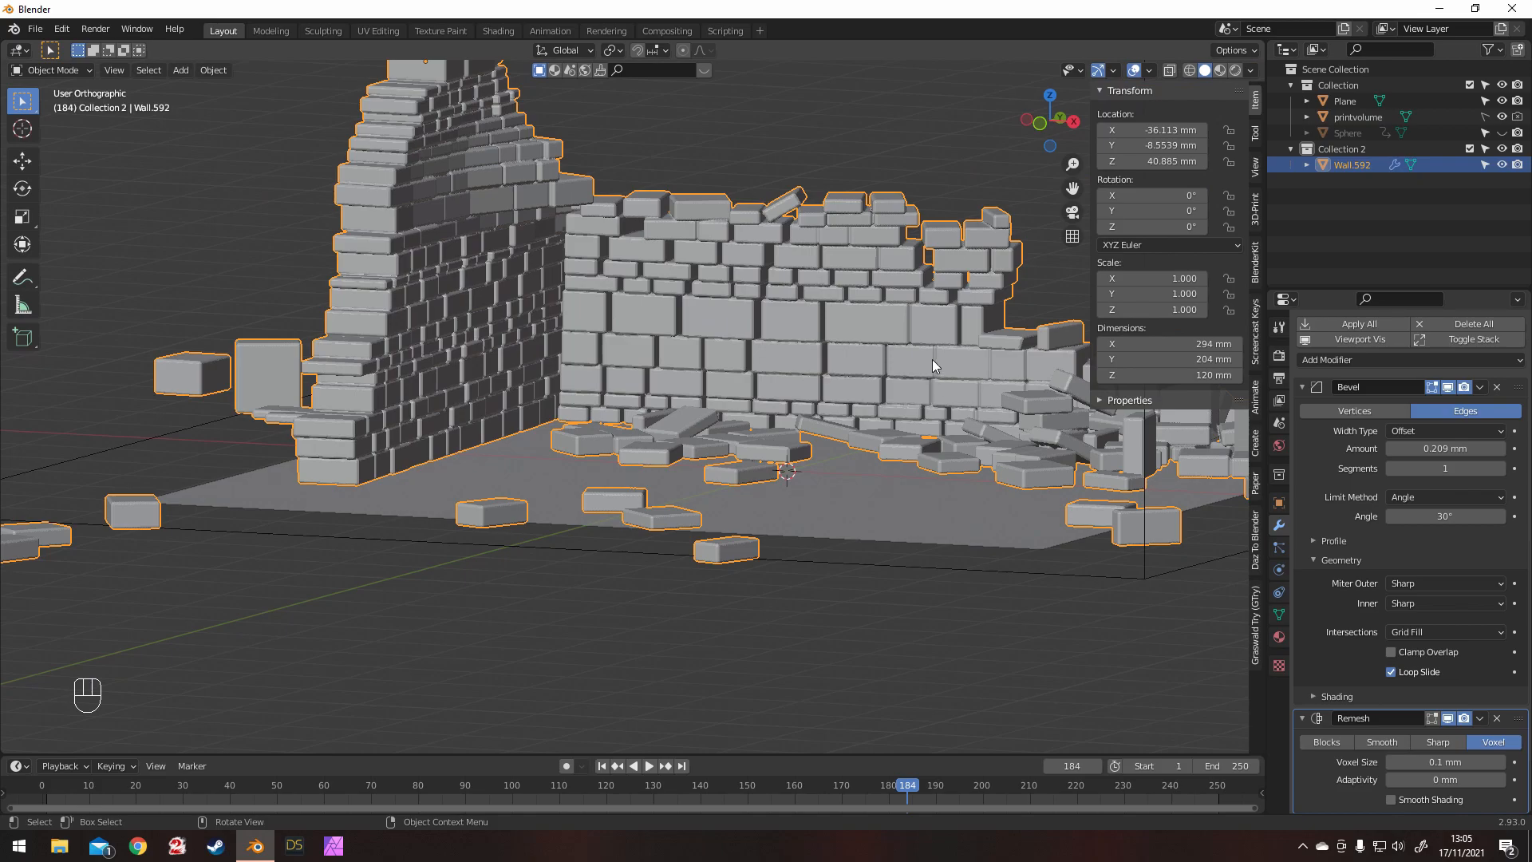
{"action": "key", "text": "Tab"}
{"action": "key", "text": "a"}
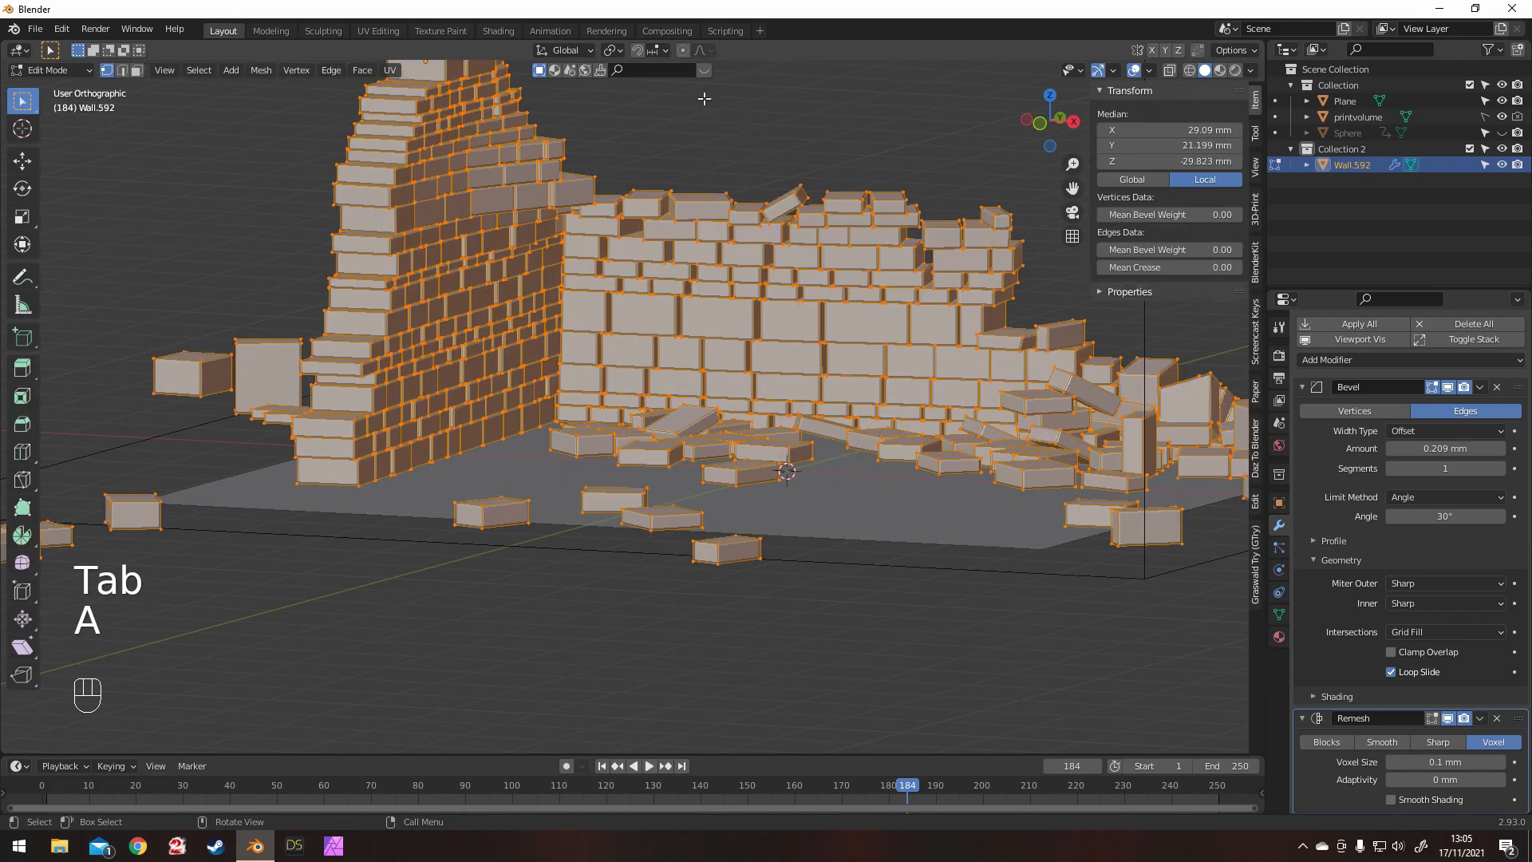
{"action": "left_click", "coordinate": [616, 50]}
{"action": "left_click", "coordinate": [643, 106]}
{"action": "key", "text": "s"}
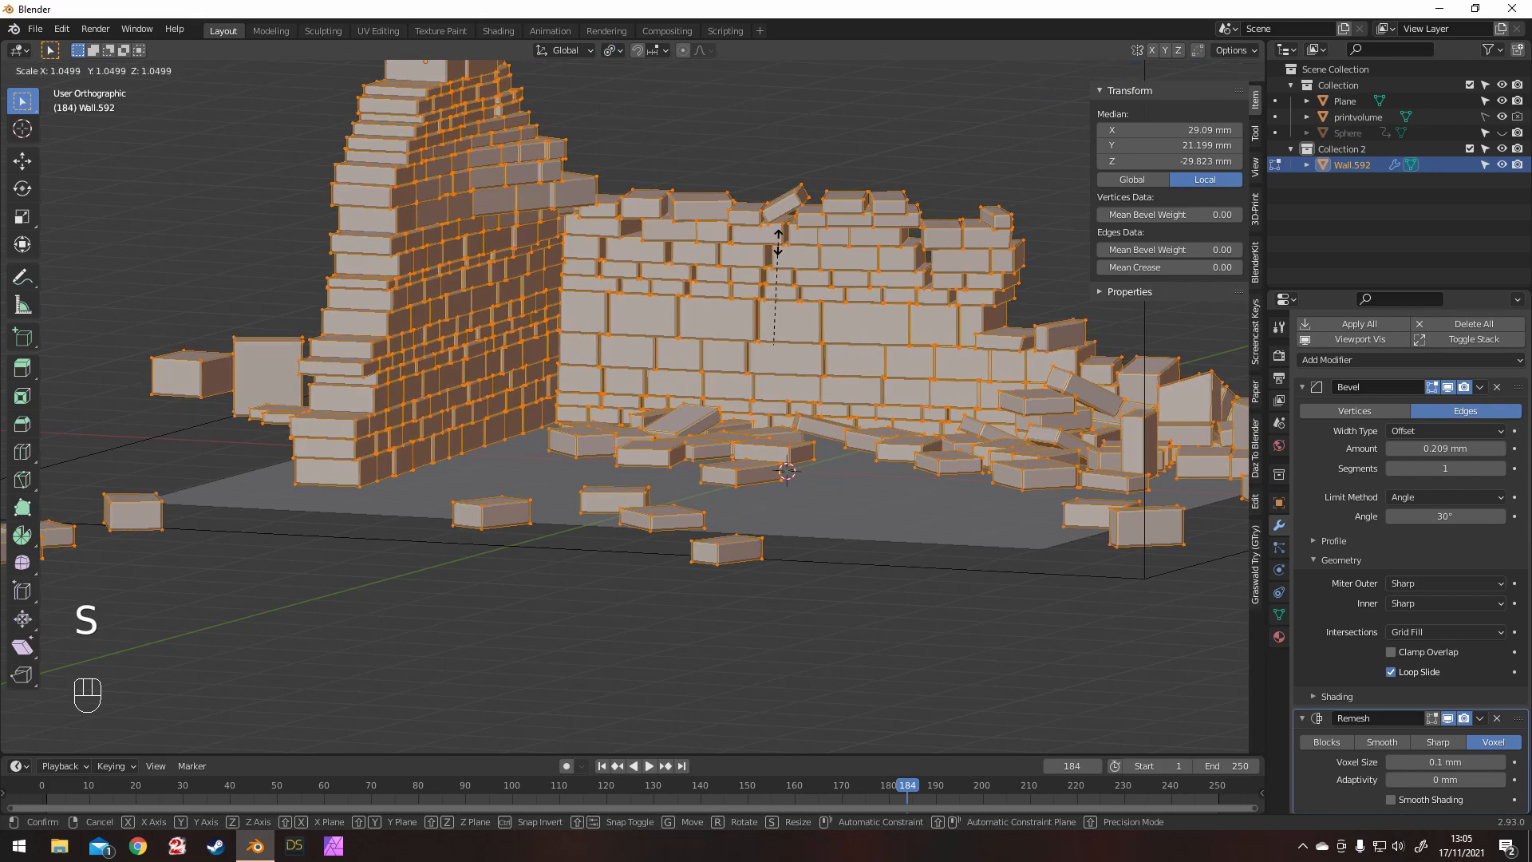
{"action": "left_click", "coordinate": [778, 237]}
{"action": "middle_click_drag", "start_coordinate": [778, 236], "coordinate": [759, 262]}
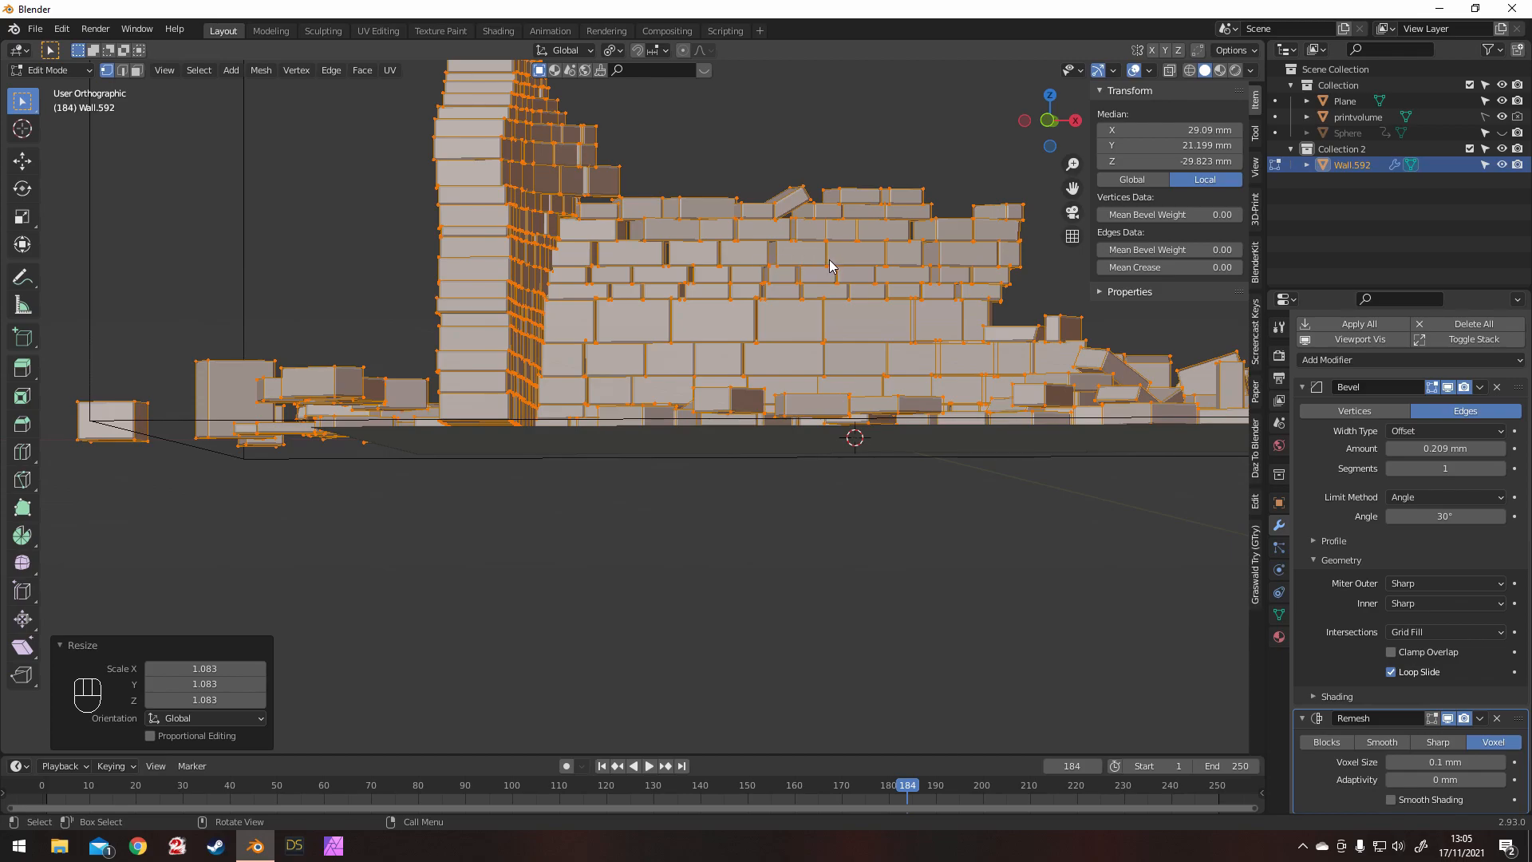
{"action": "key", "text": "Tab"}
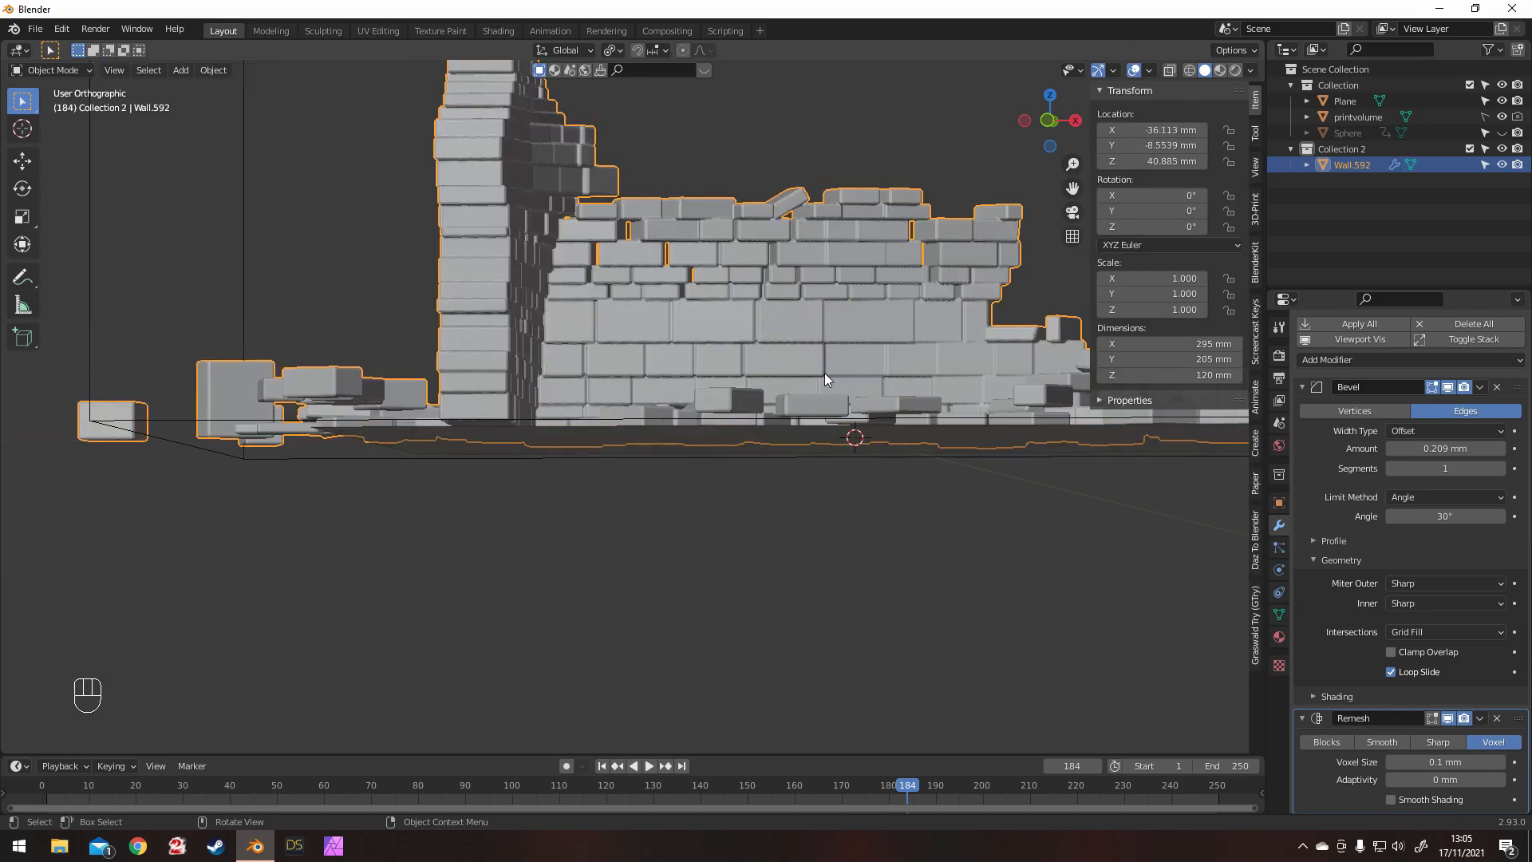
{"action": "middle_click_drag", "start_coordinate": [820, 351], "coordinate": [754, 381]}
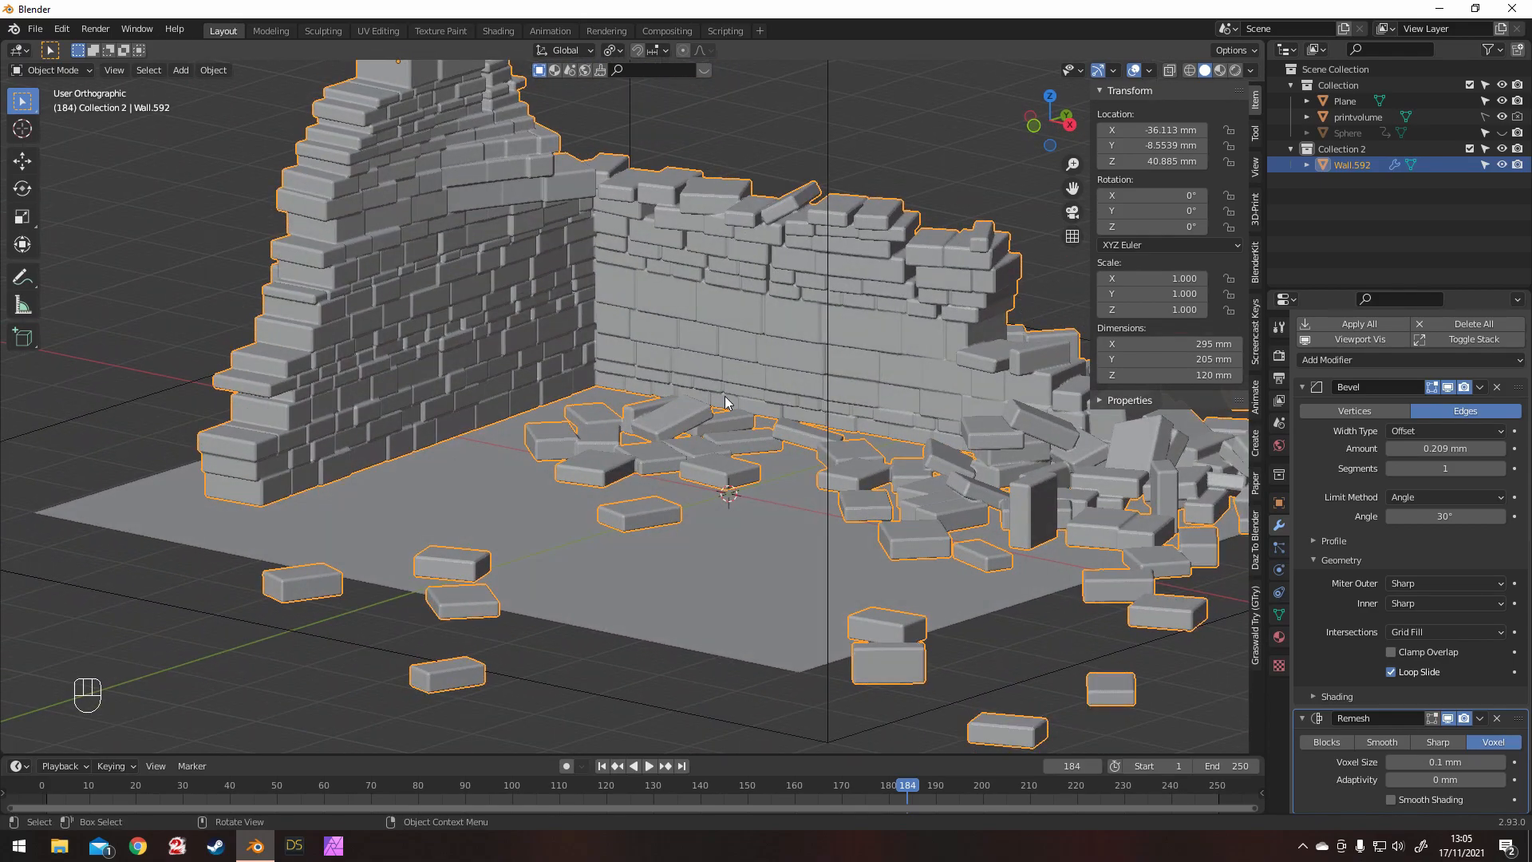
Step: Save the project to the Desktop as rubble.blend
{"action": "left_click", "coordinate": [35, 29]}
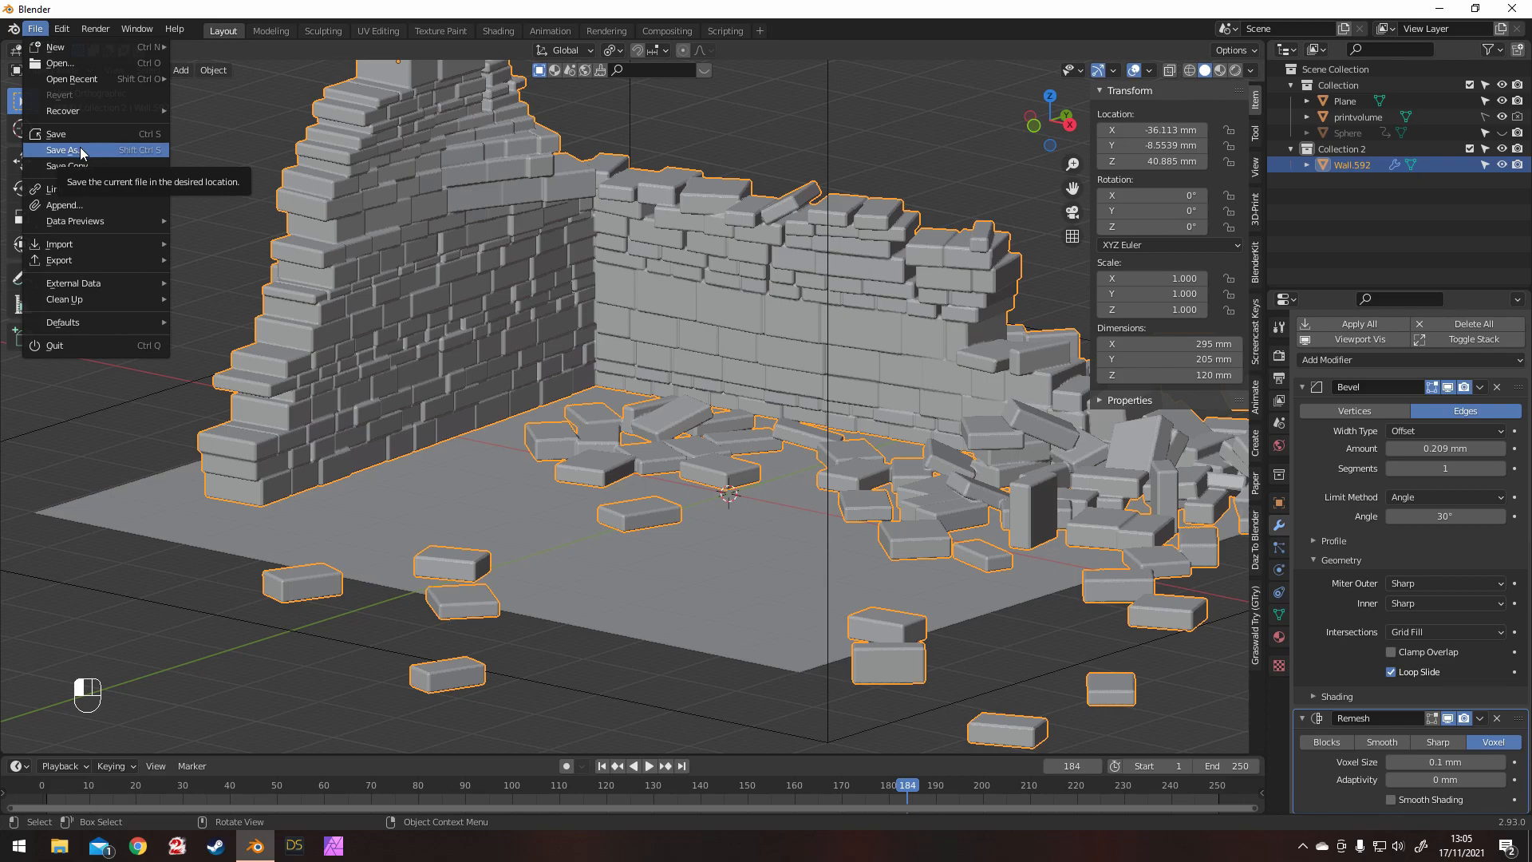
{"action": "left_click", "coordinate": [81, 150]}
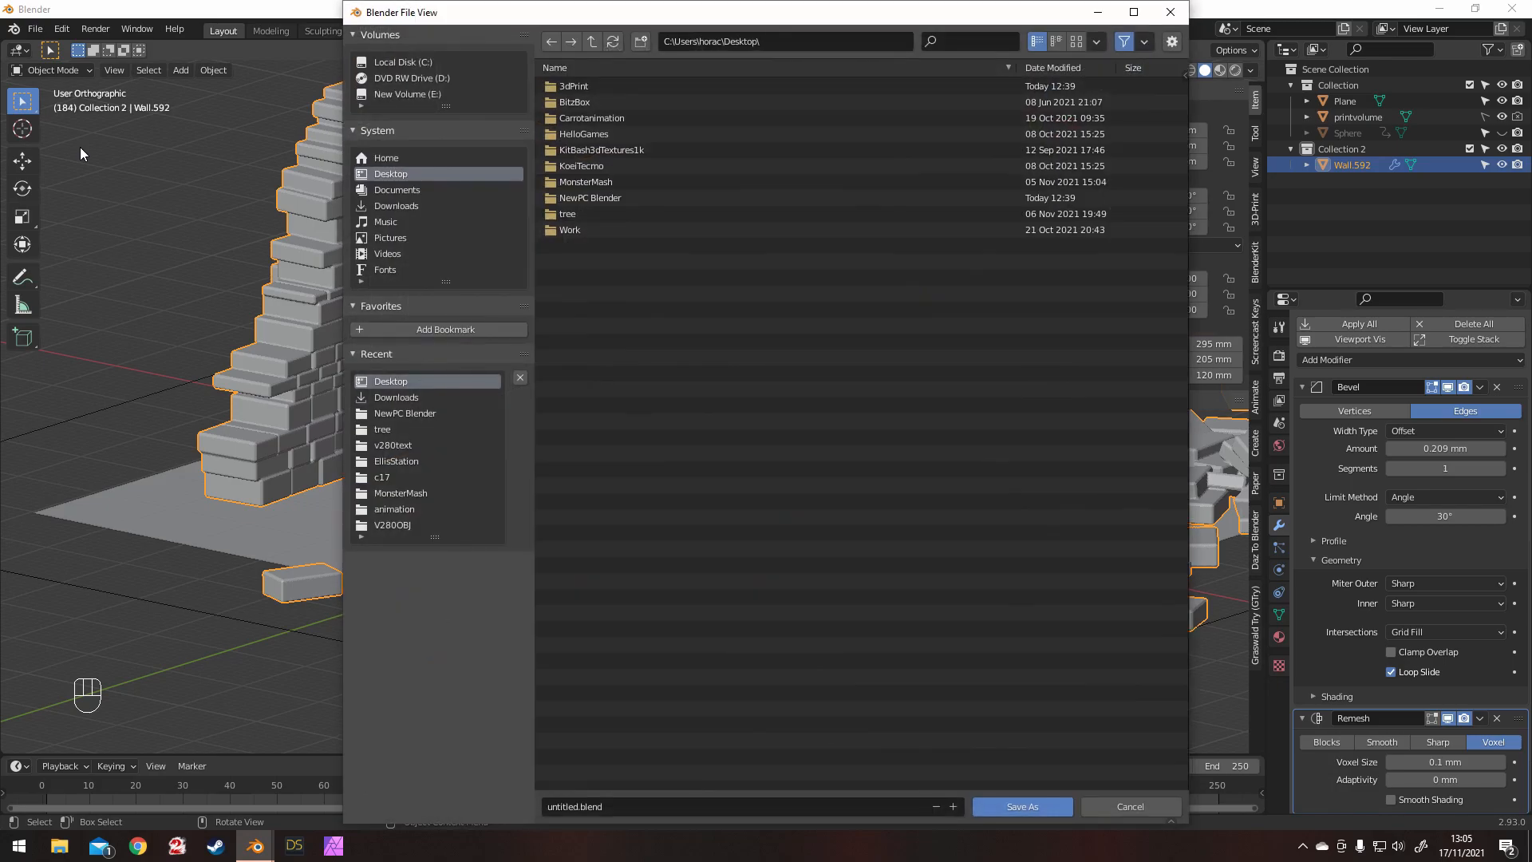
{"action": "left_click", "coordinate": [584, 807]}
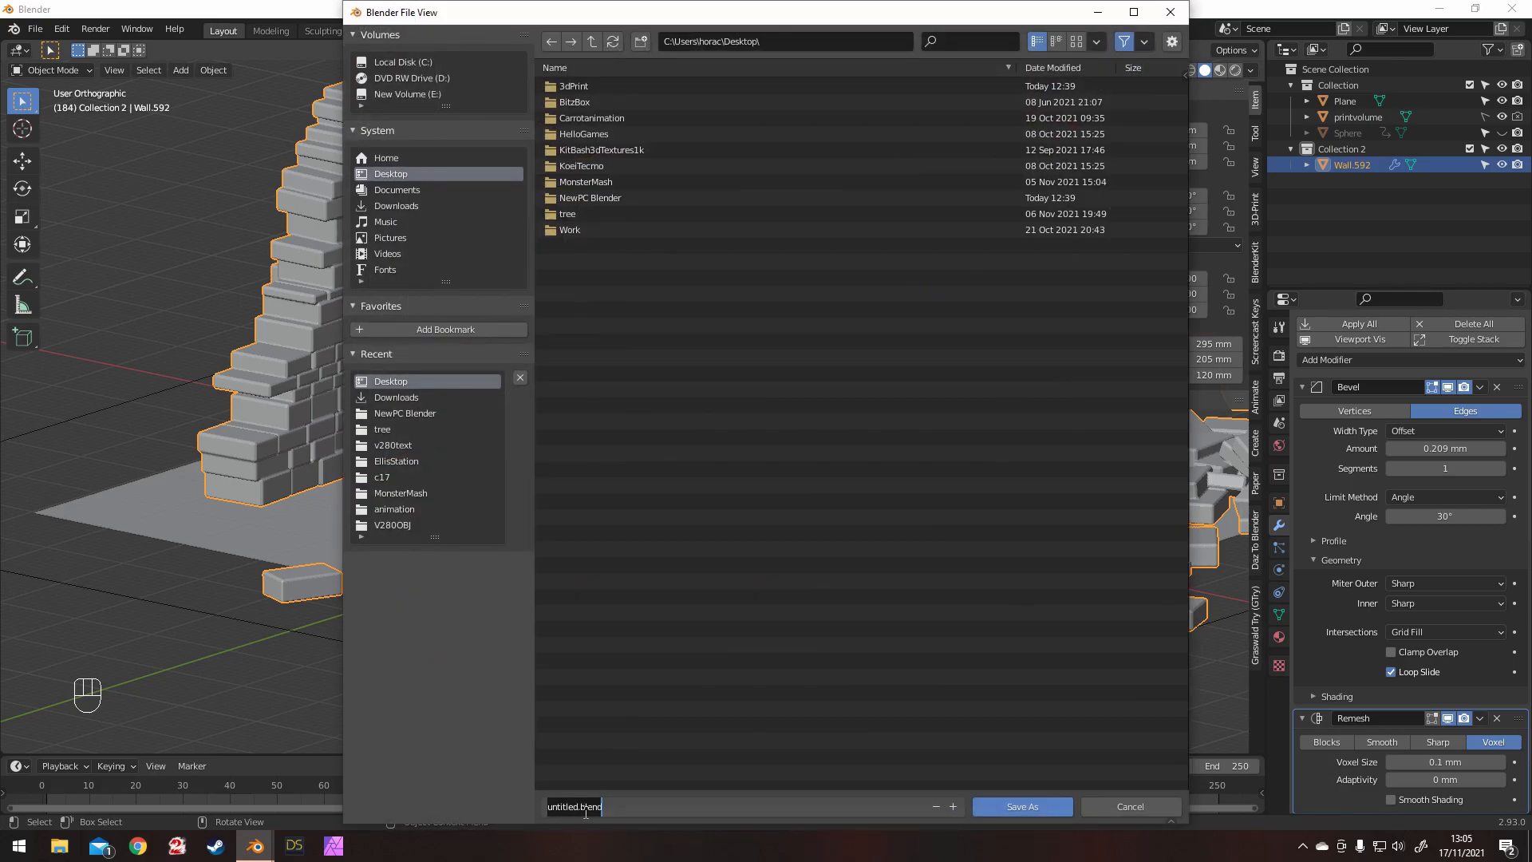
{"action": "type", "text": "rubble"}
{"action": "left_click", "coordinate": [1017, 806]}
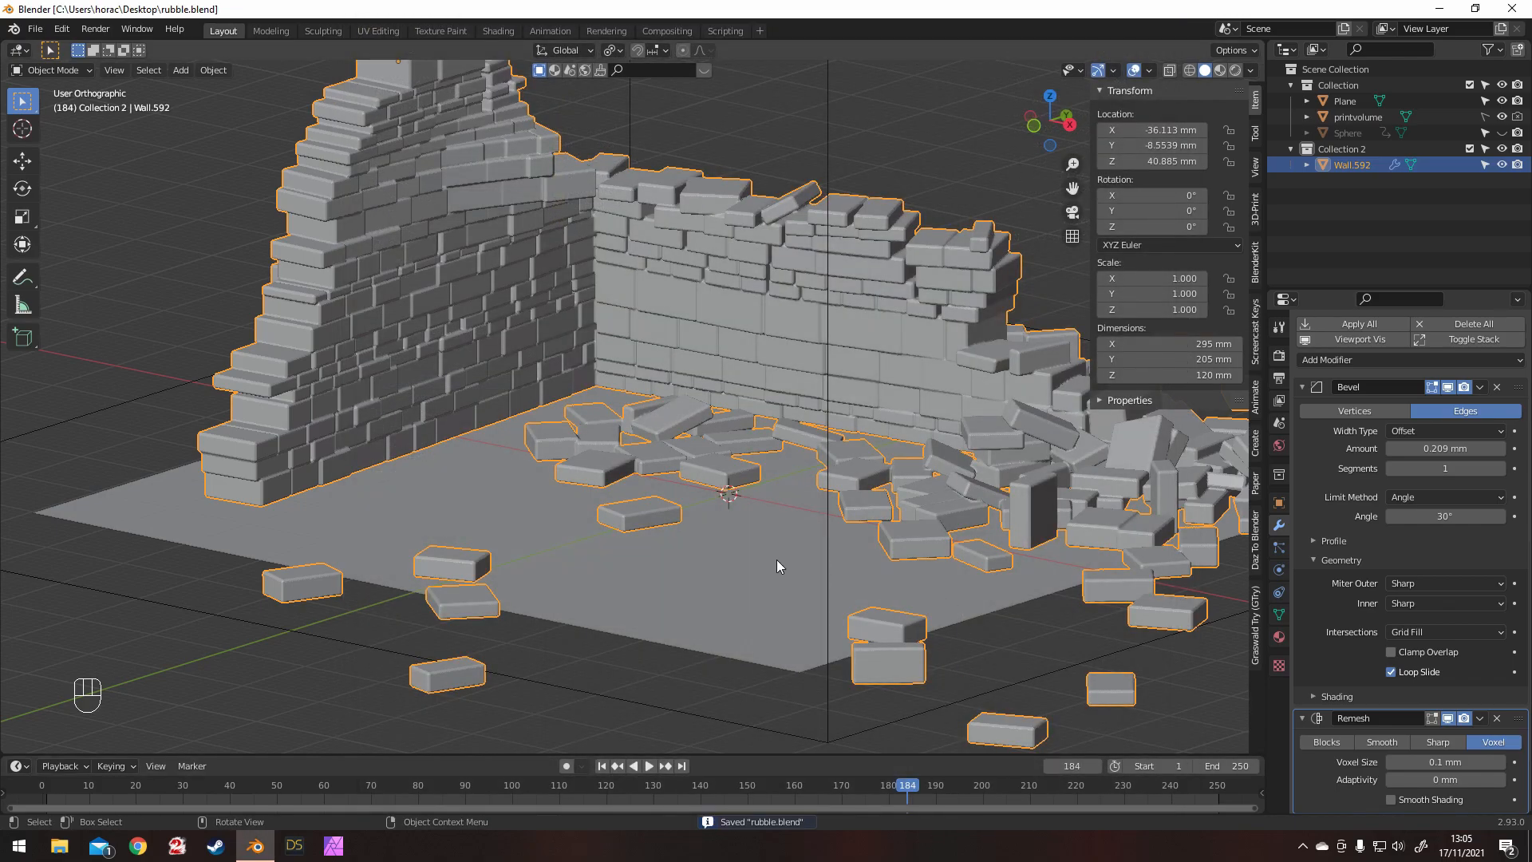
Step: Apply all modifiers on the wall, including the Bevel and the Remesh
{"action": "middle_click_drag", "start_coordinate": [777, 565], "coordinate": [712, 508]}
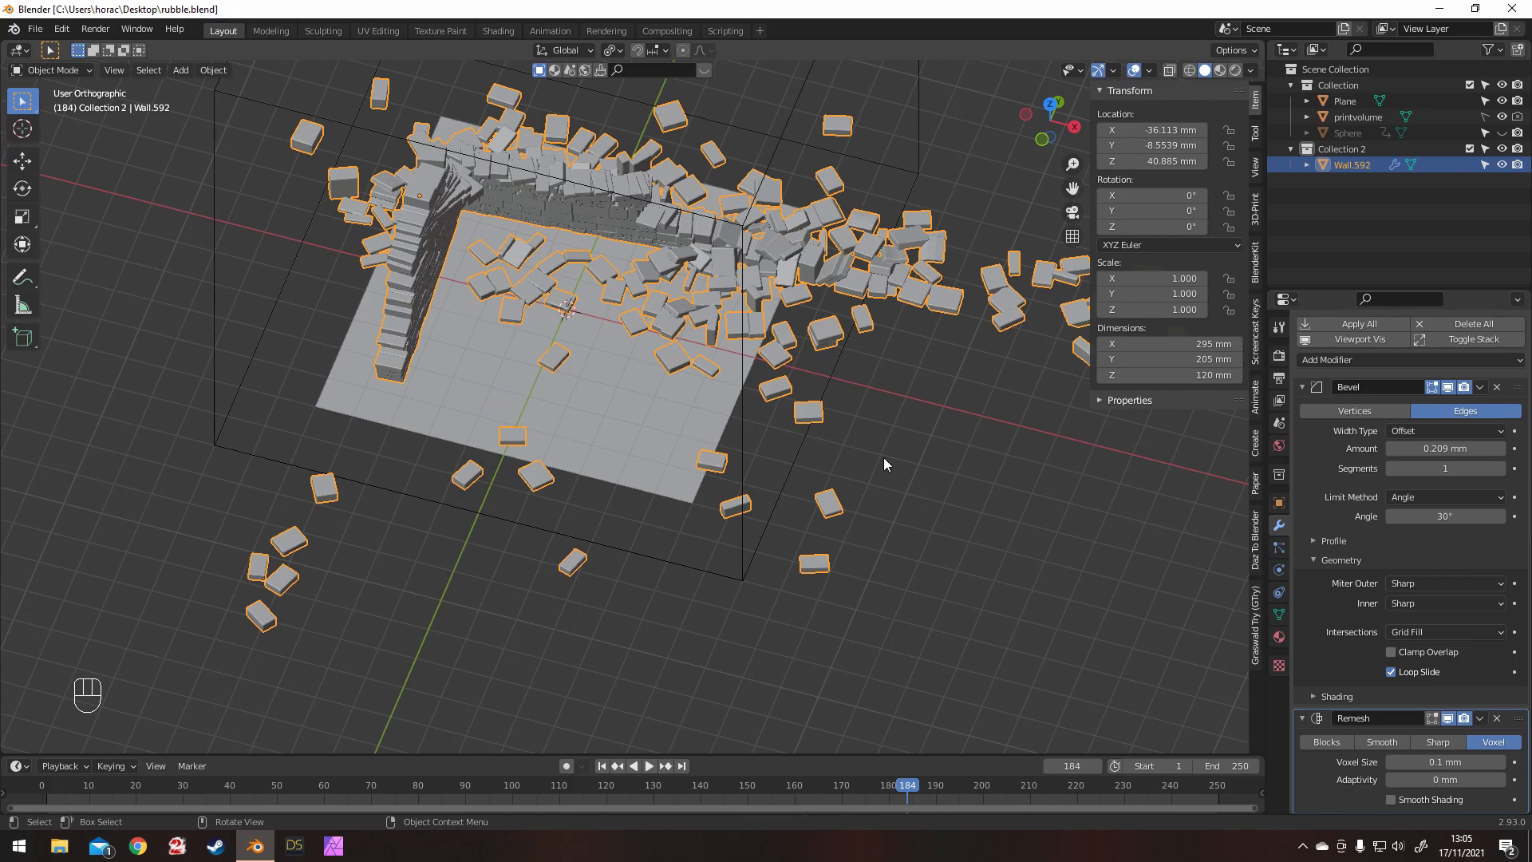
{"action": "scroll", "coordinate": [1382, 434], "scroll_direction": "up", "scroll_amount": 2}
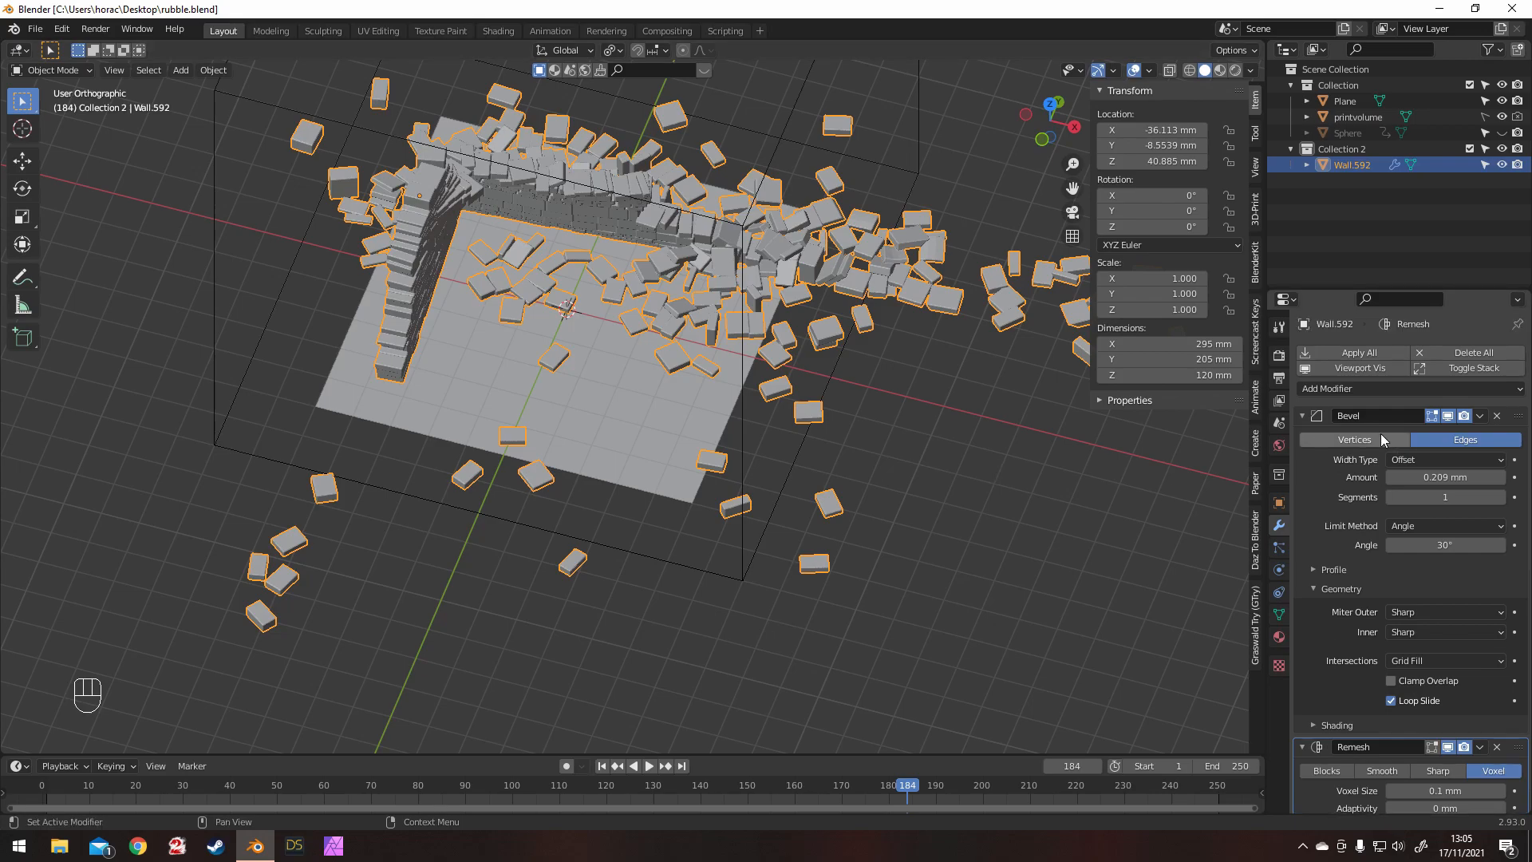
{"action": "left_click", "coordinate": [1353, 352]}
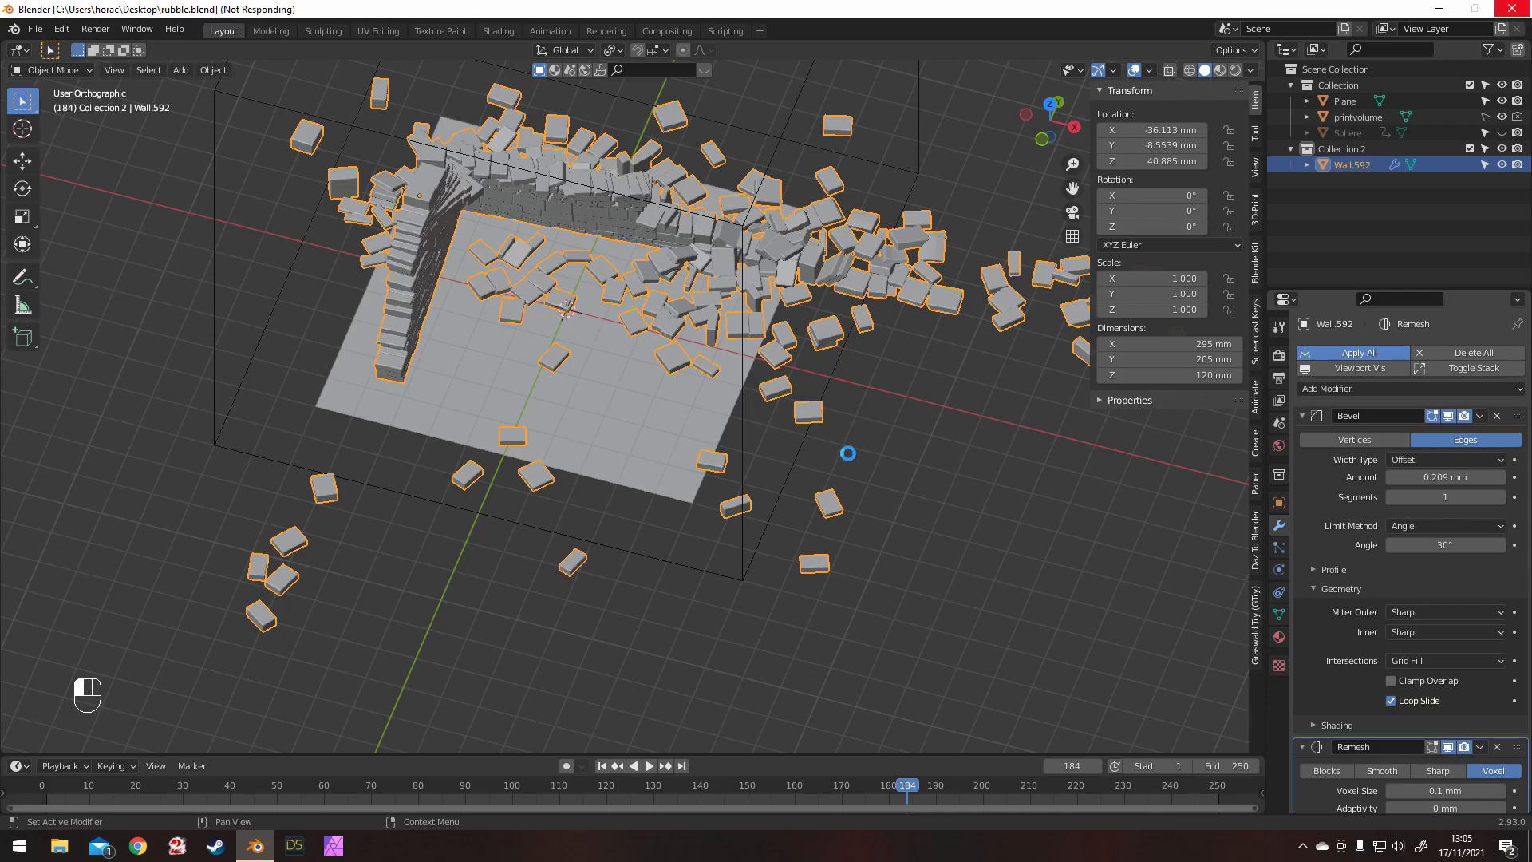
{"action": "left_click", "coordinate": [428, 211]}
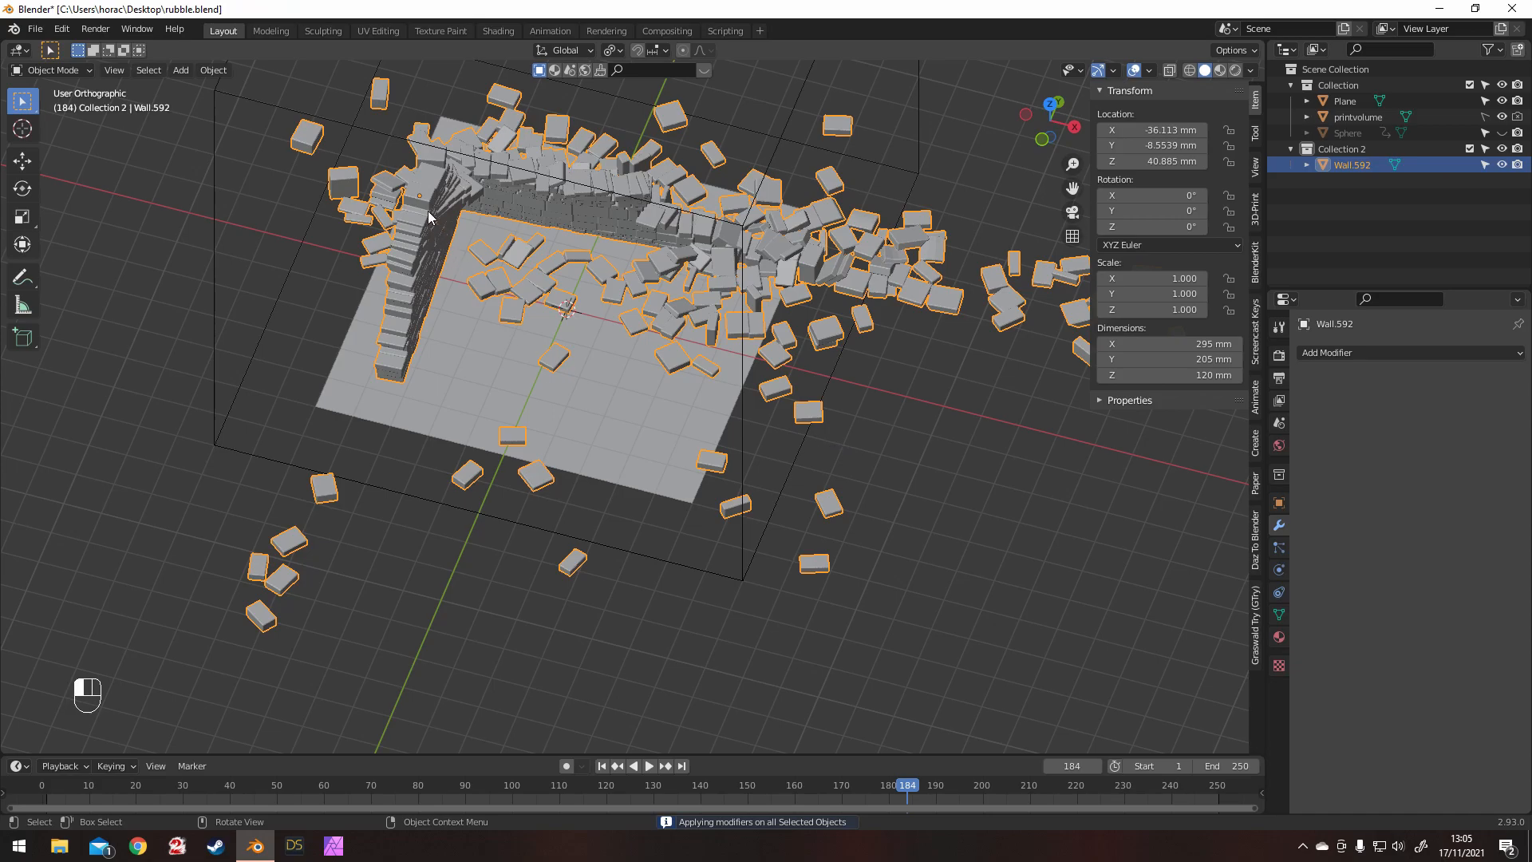
Step: Enter Edit Mode on the remeshed wall and select all geometry linked to a vertex on the wall
{"action": "left_click", "coordinate": [1347, 163]}
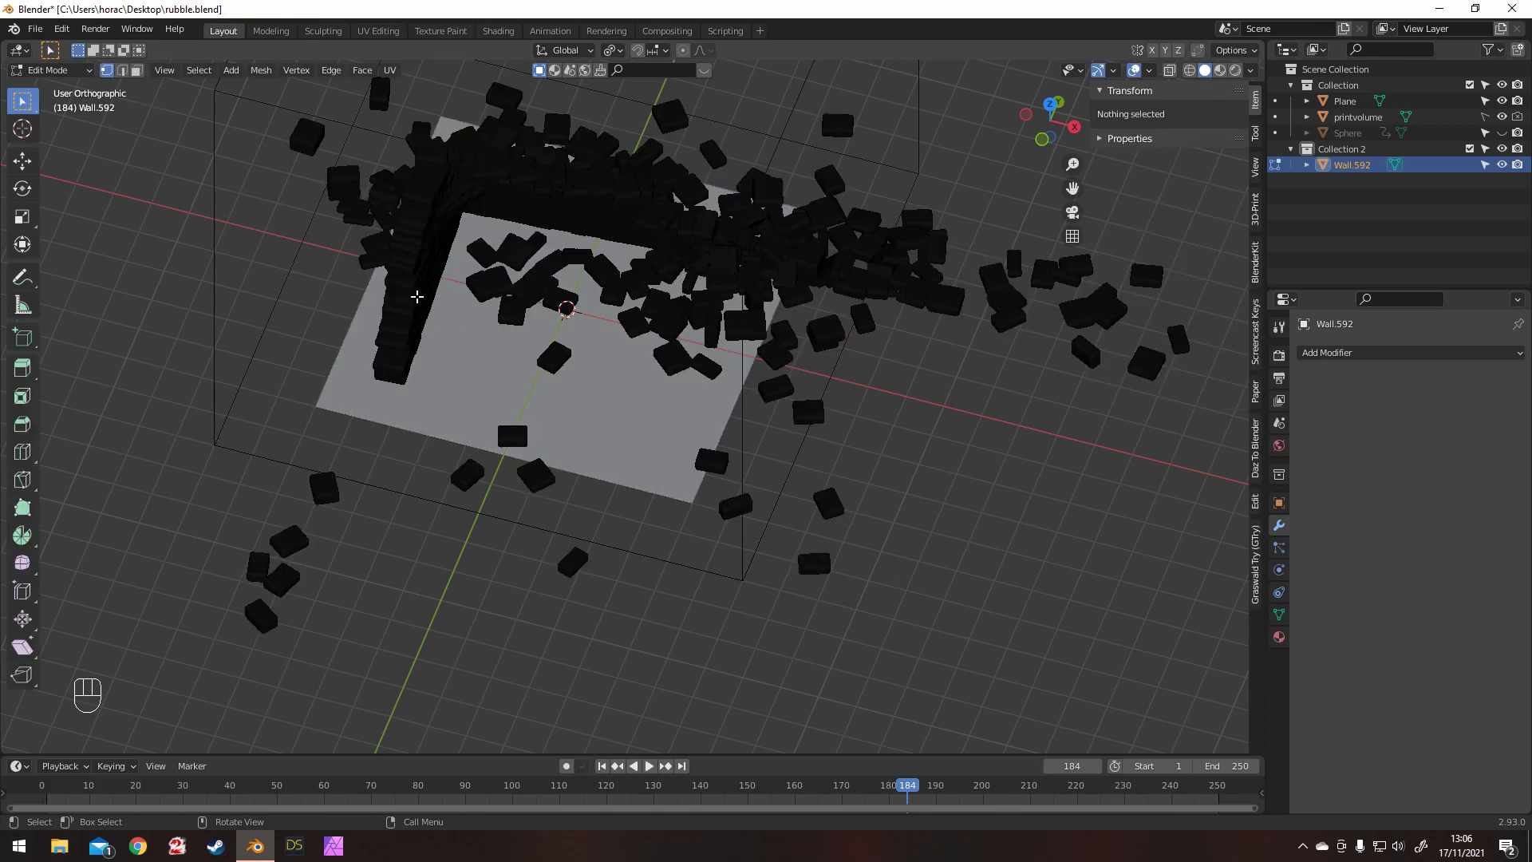
{"action": "left_click", "coordinate": [410, 292]}
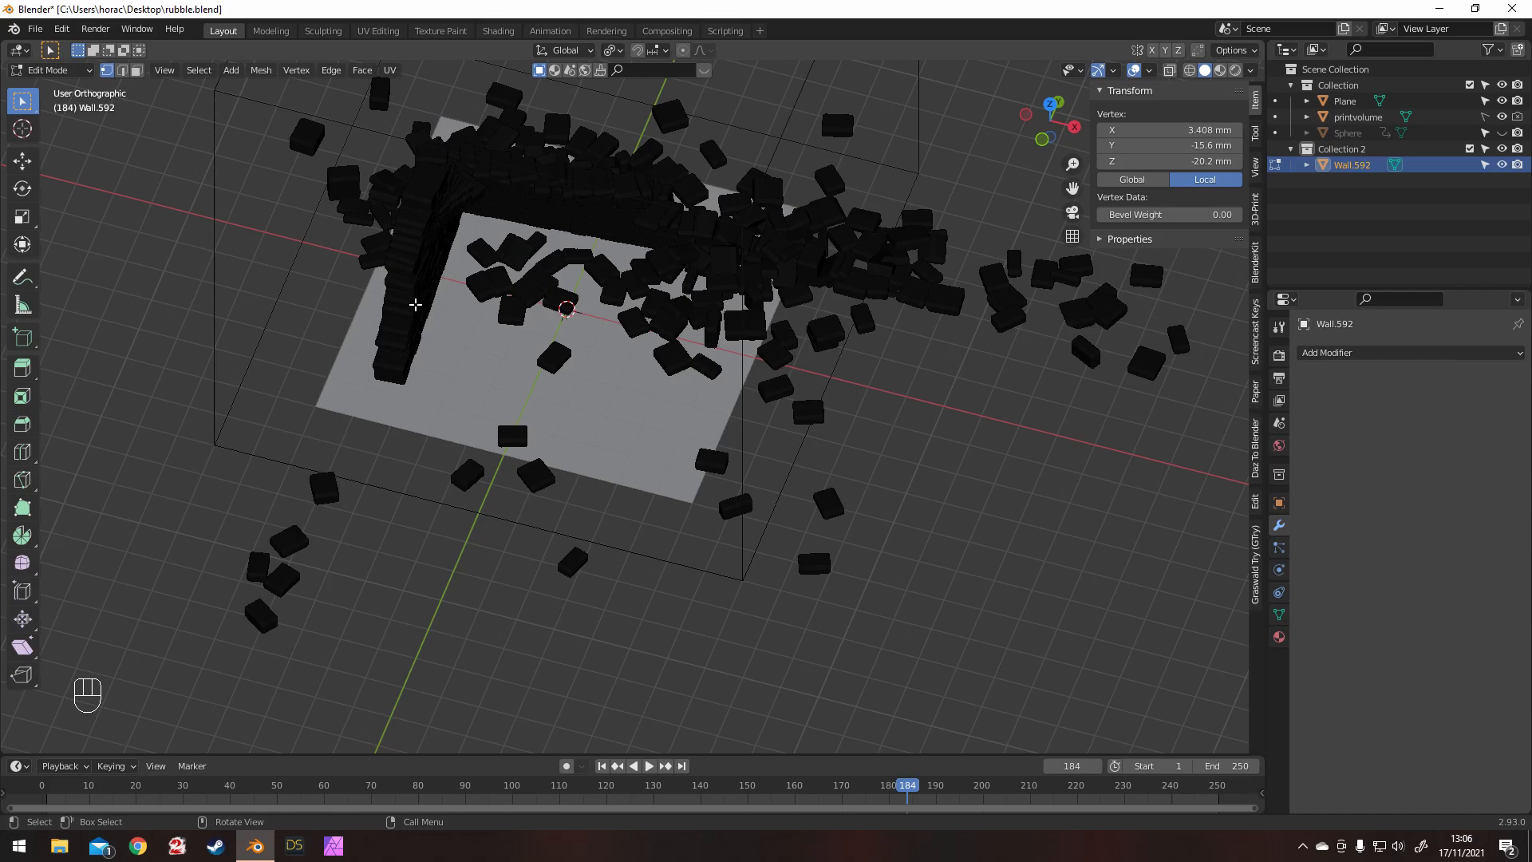
{"action": "key", "text": "ctrl+l"}
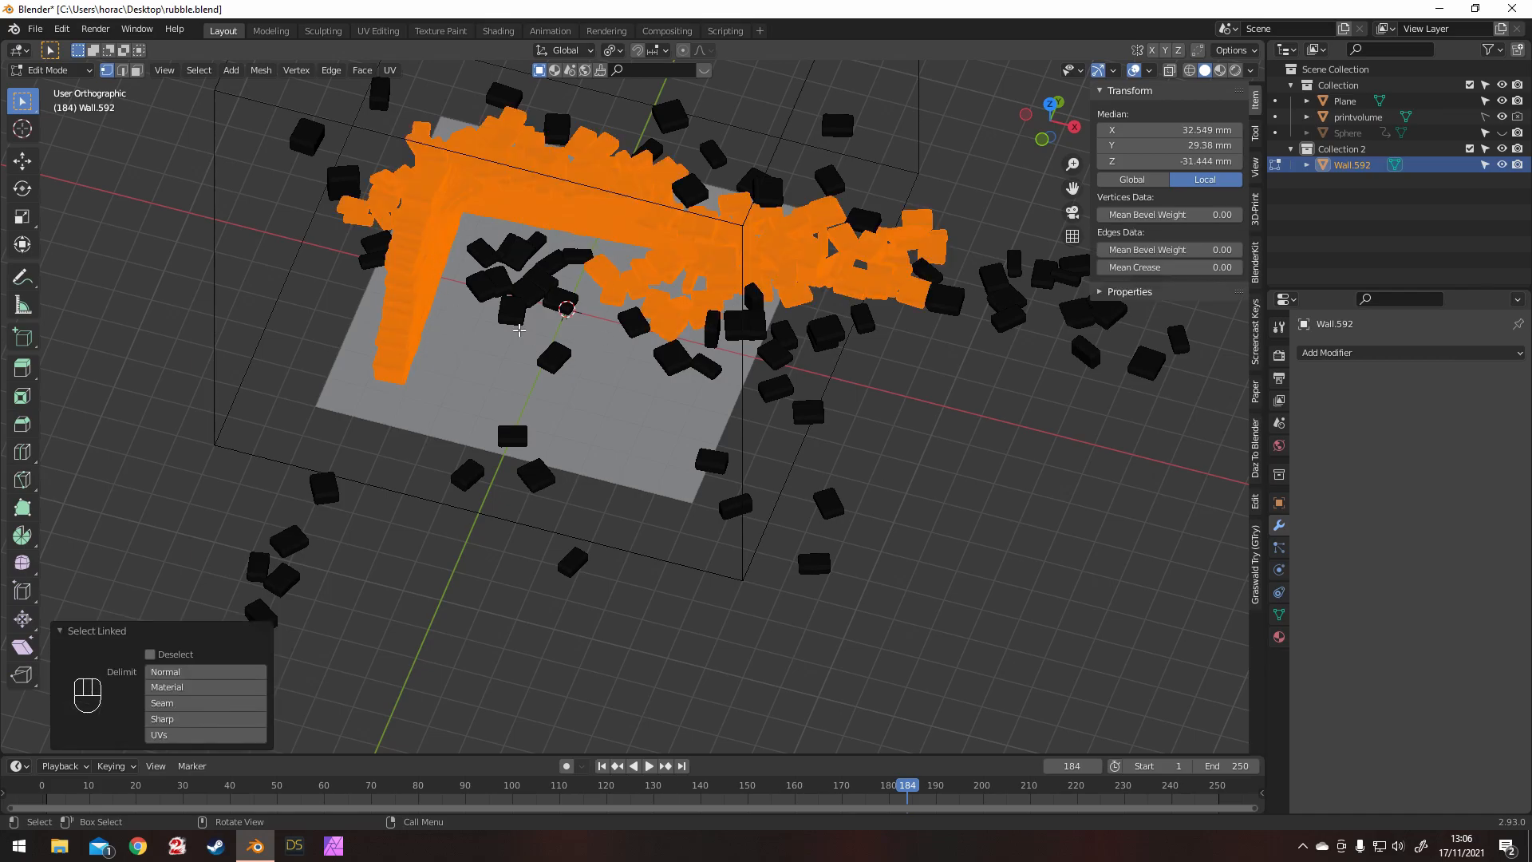
Step: Add further brick clusters beside the wall to the selection and separate the selected geometry into its own object
{"action": "mouse_move", "coordinate": [498, 370]}
{"action": "middle_mouse_down"}
{"action": "mouse_move", "coordinate": [599, 330]}
{"action": "mouse_move", "coordinate": [768, 324]}
{"action": "mouse_move", "coordinate": [527, 375]}
{"action": "middle_mouse_up"}
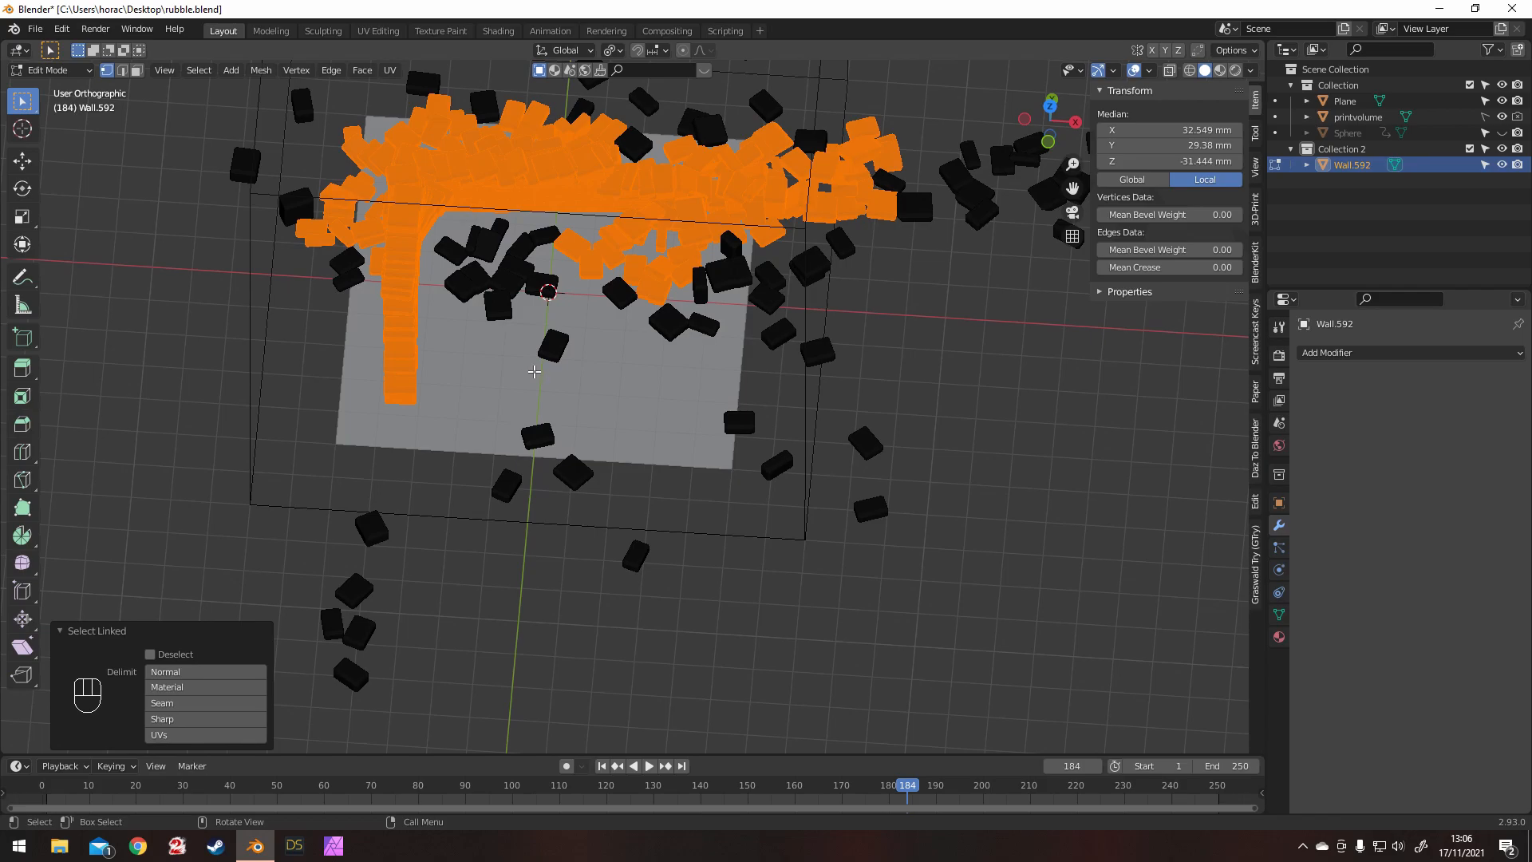
{"action": "scroll", "coordinate": [536, 353], "scroll_direction": "down", "scroll_amount": 1}
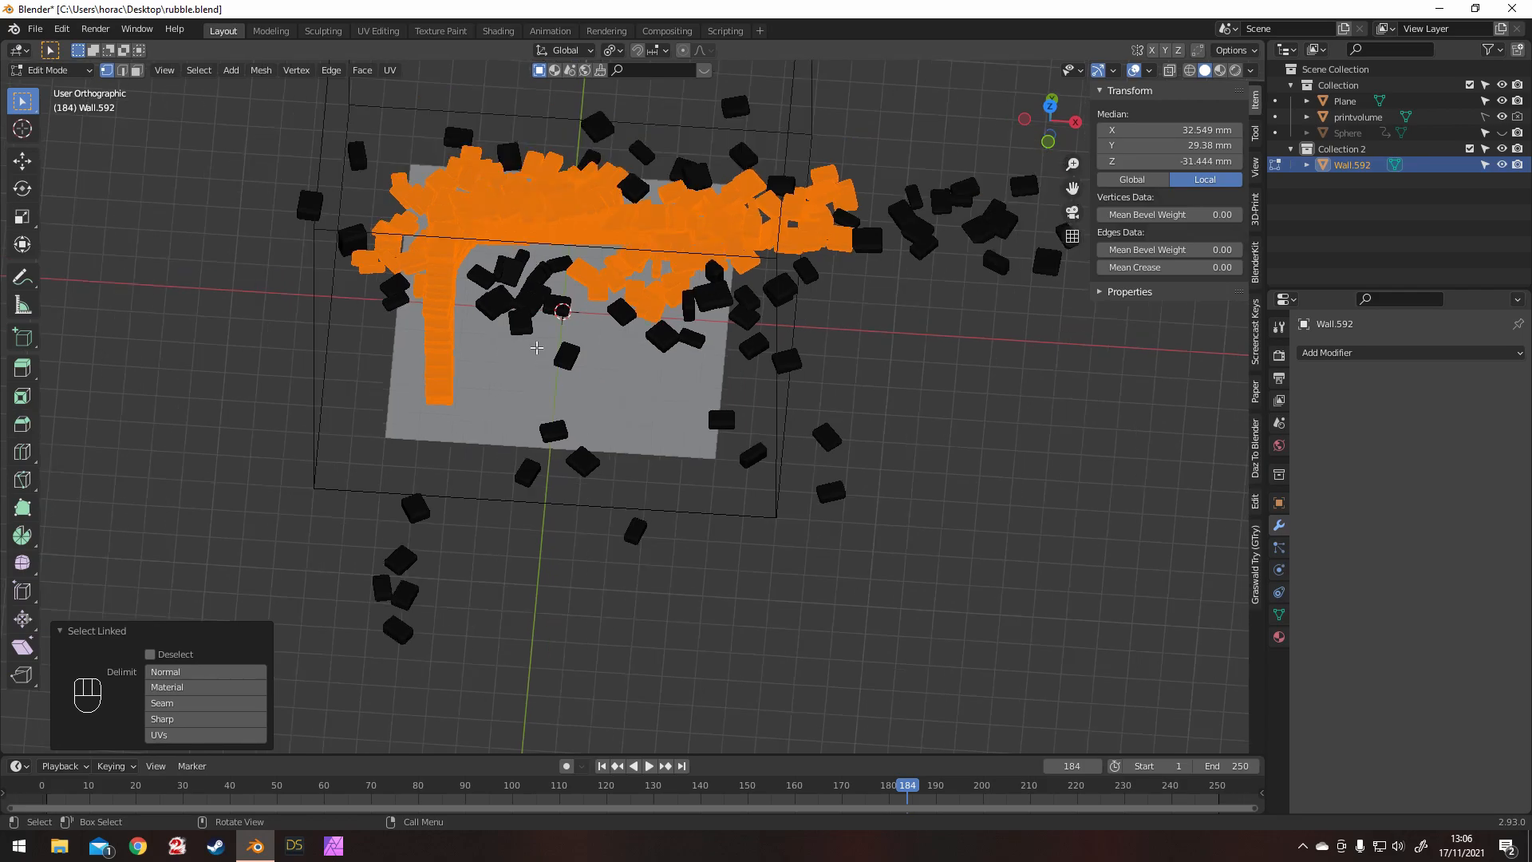
{"action": "scroll", "coordinate": [543, 336], "scroll_direction": "up", "scroll_amount": 2}
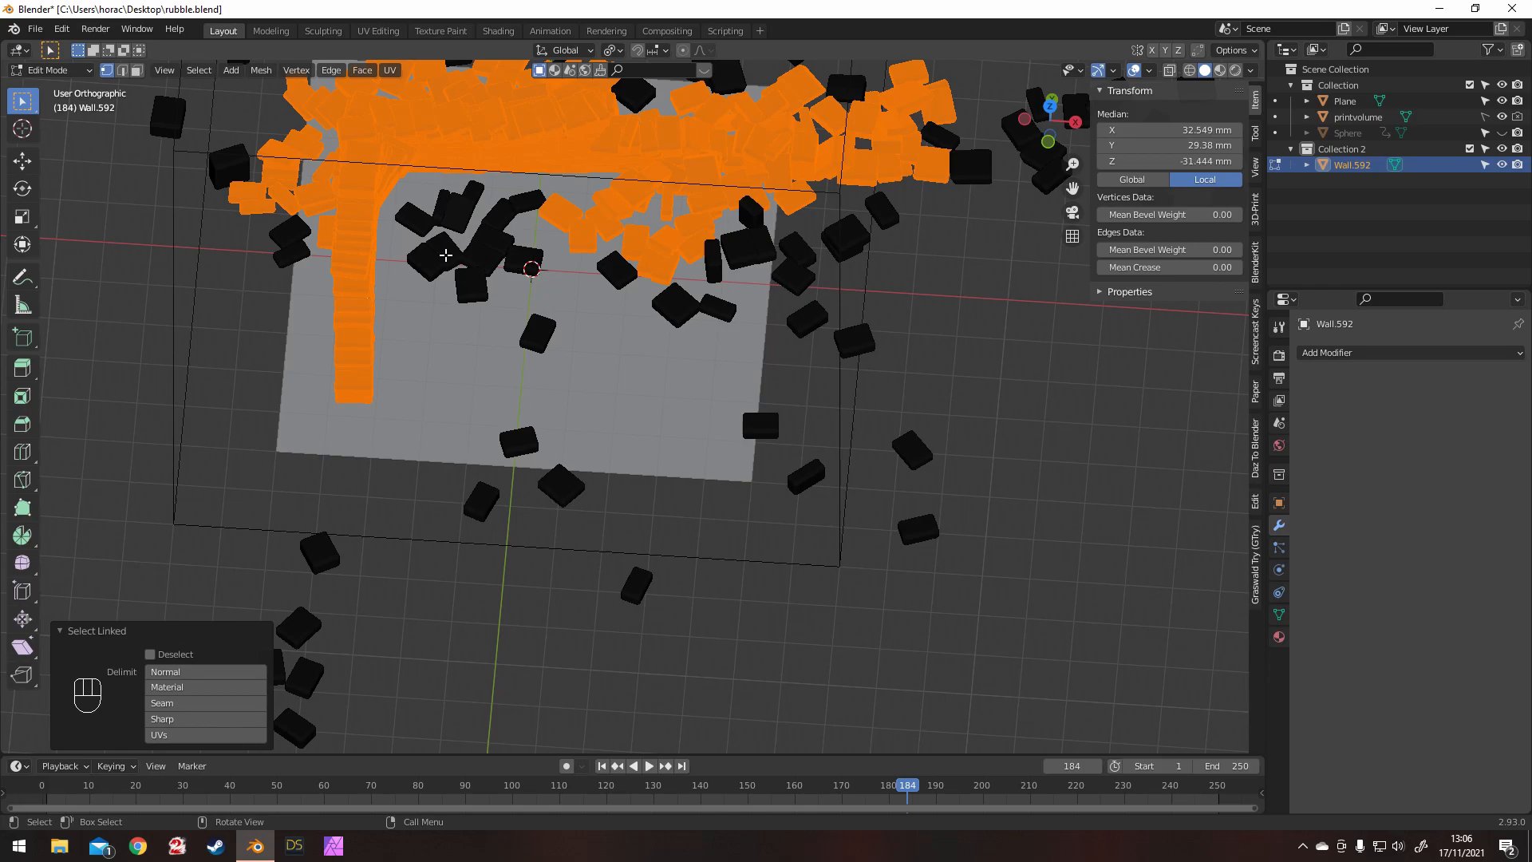
{"action": "key", "text": "l"}
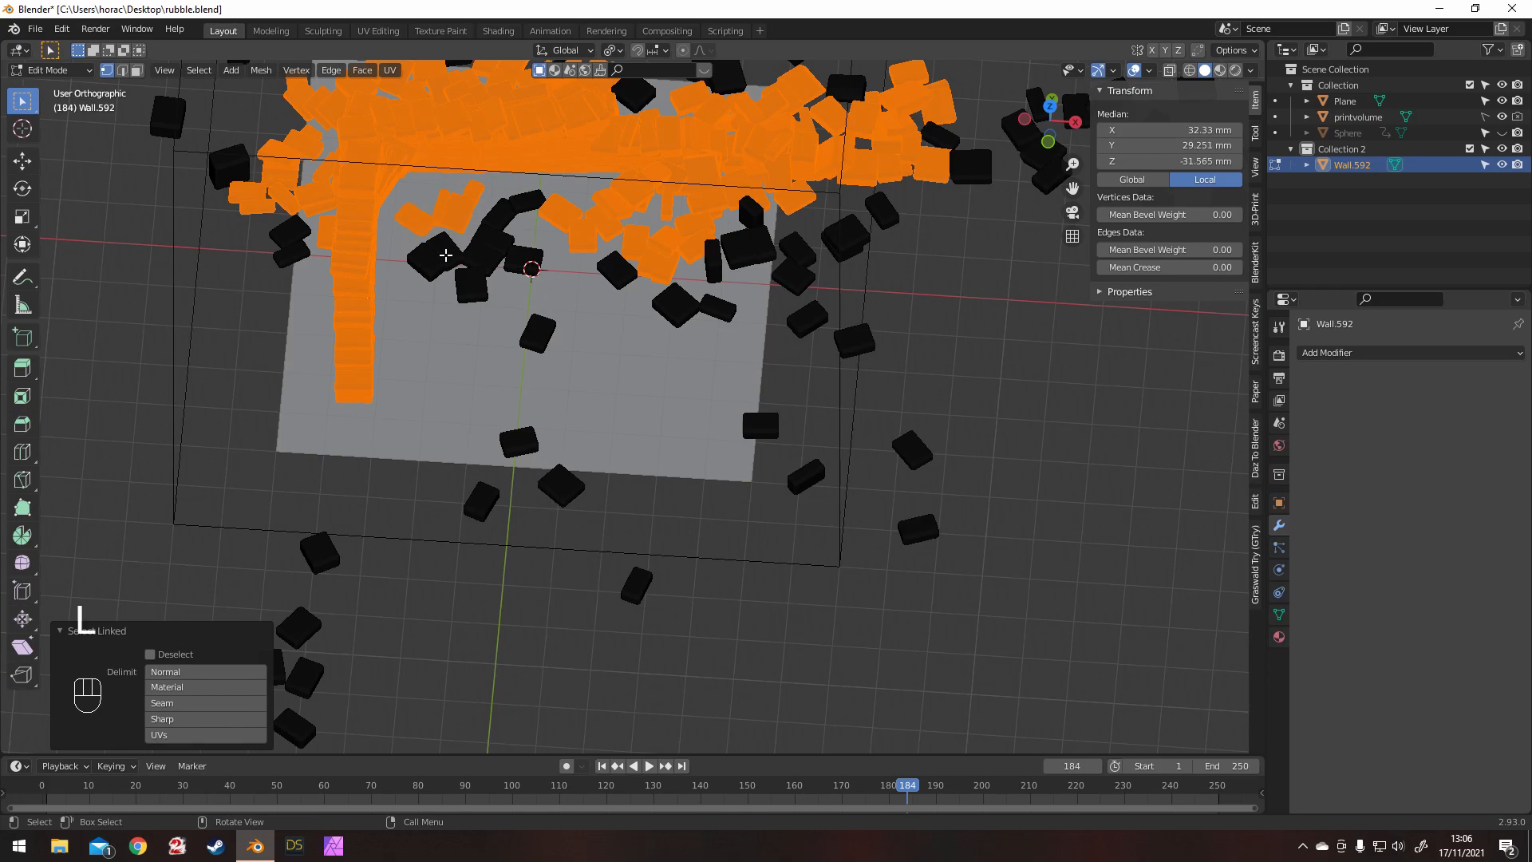
{"action": "key", "text": "l"}
{"action": "middle_click_drag", "start_coordinate": [445, 255], "coordinate": [498, 273]}
{"action": "middle_click_drag", "start_coordinate": [386, 293], "coordinate": [984, 403], "text": "shift"}
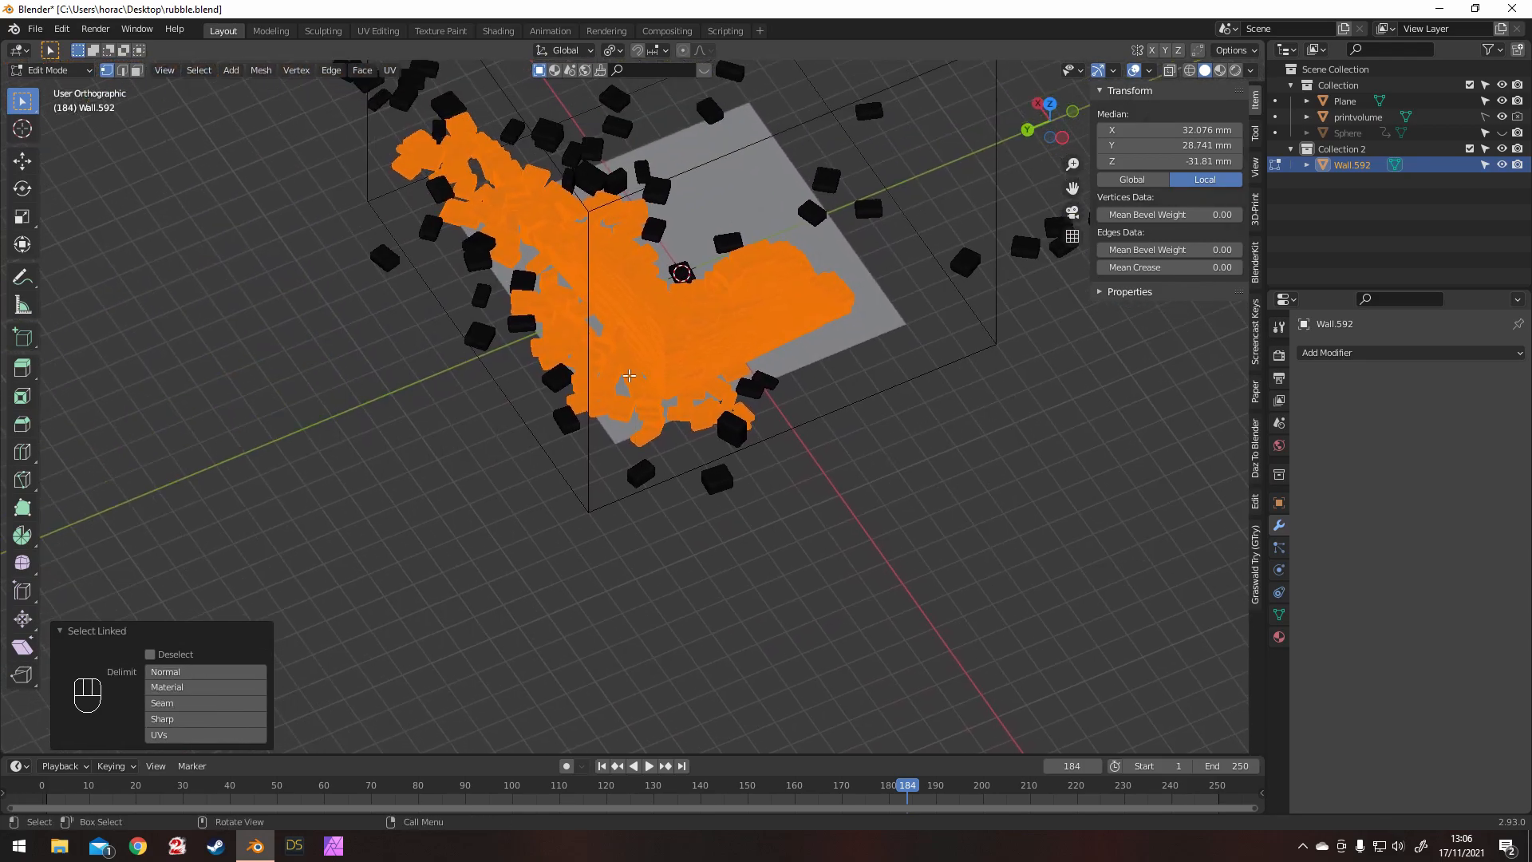
{"action": "scroll", "coordinate": [629, 376], "scroll_direction": "up", "scroll_amount": 2}
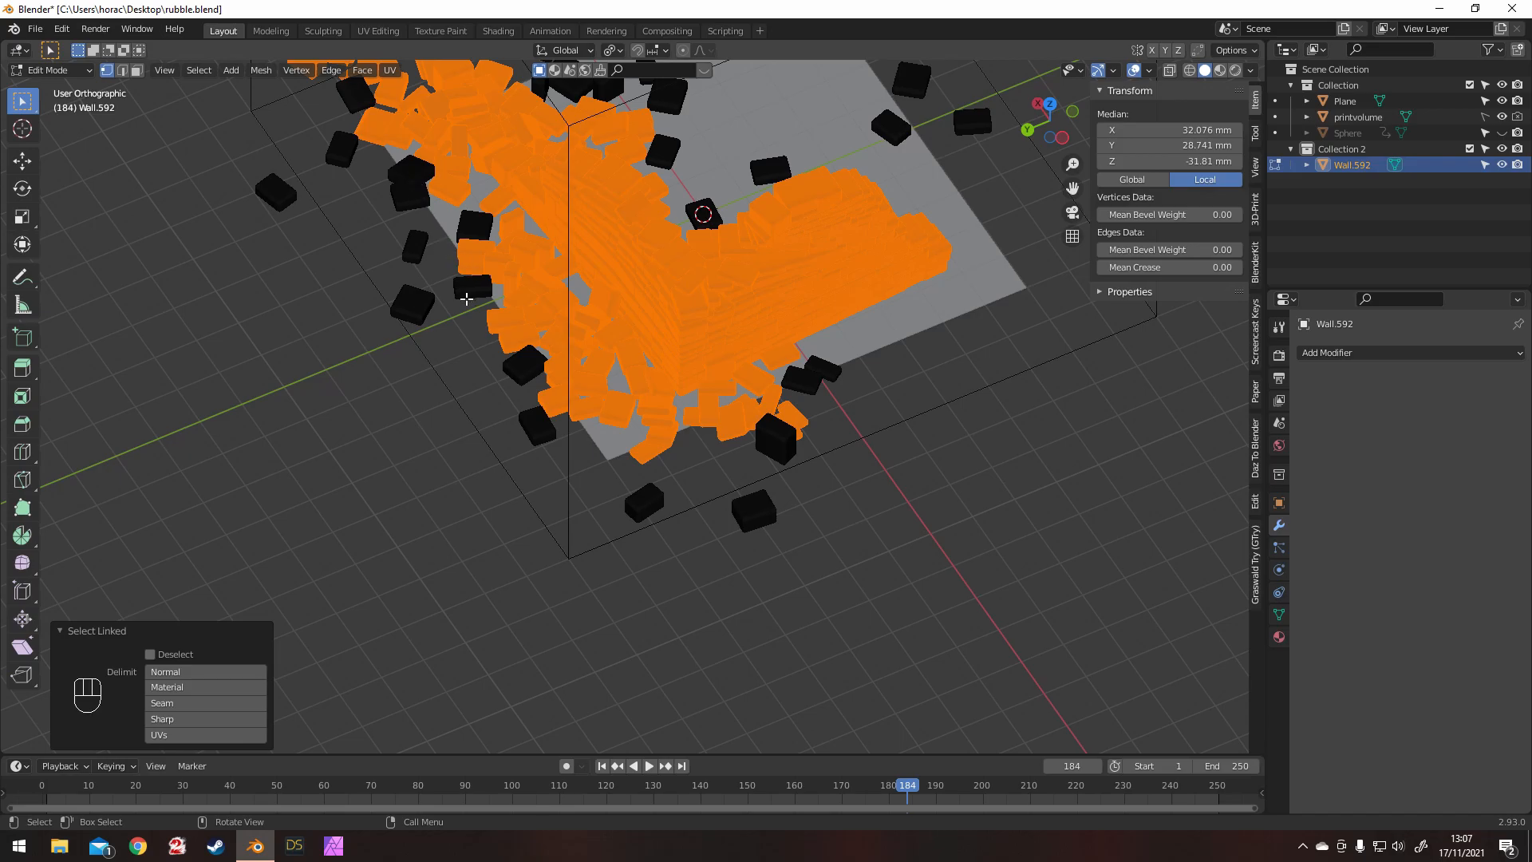
{"action": "key", "text": "l"}
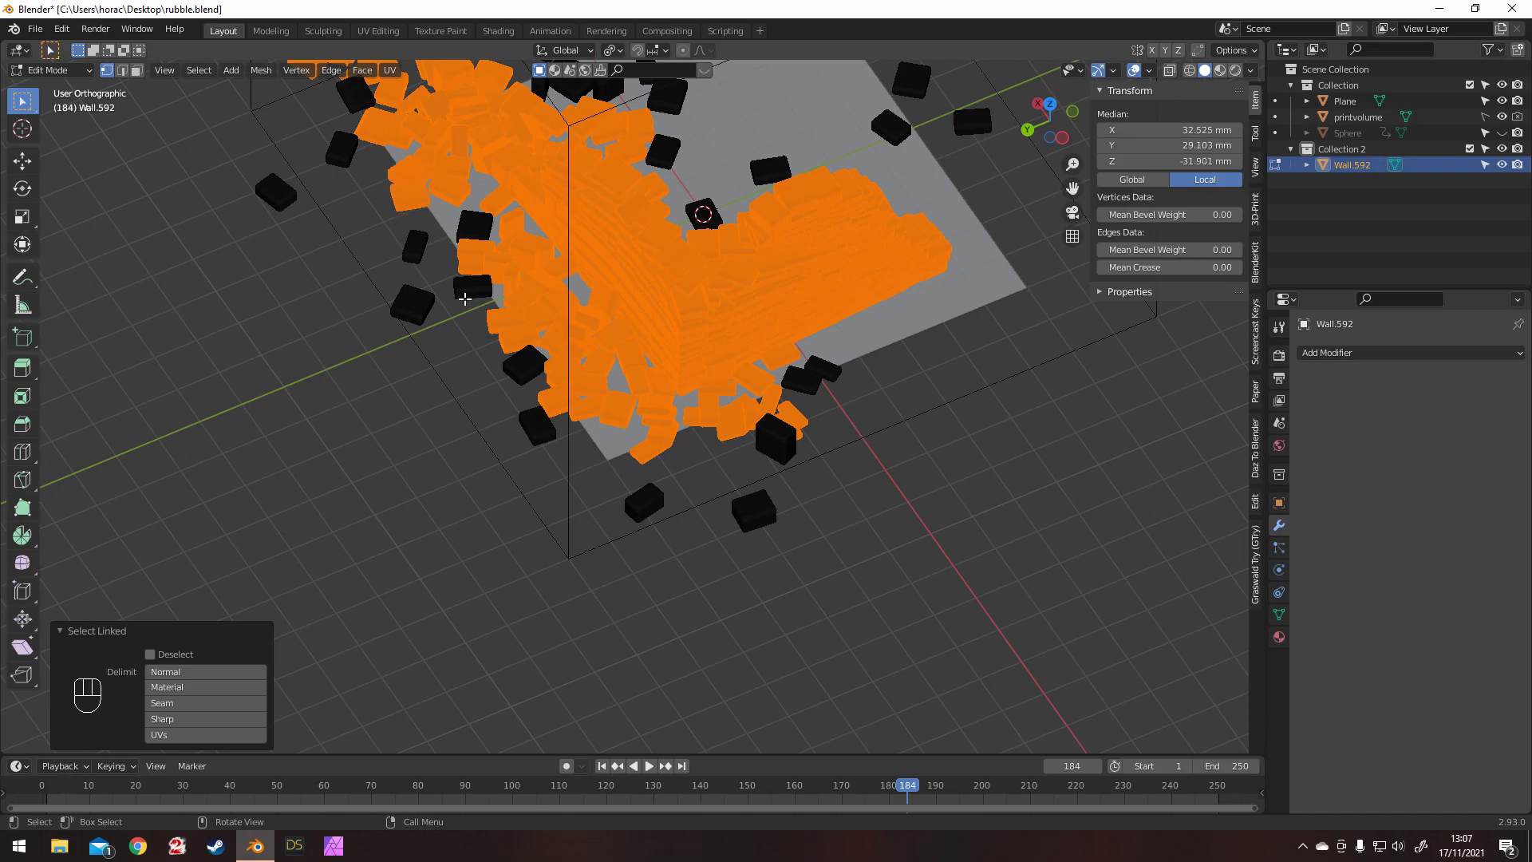
{"action": "middle_click_drag", "start_coordinate": [457, 328], "coordinate": [518, 308]}
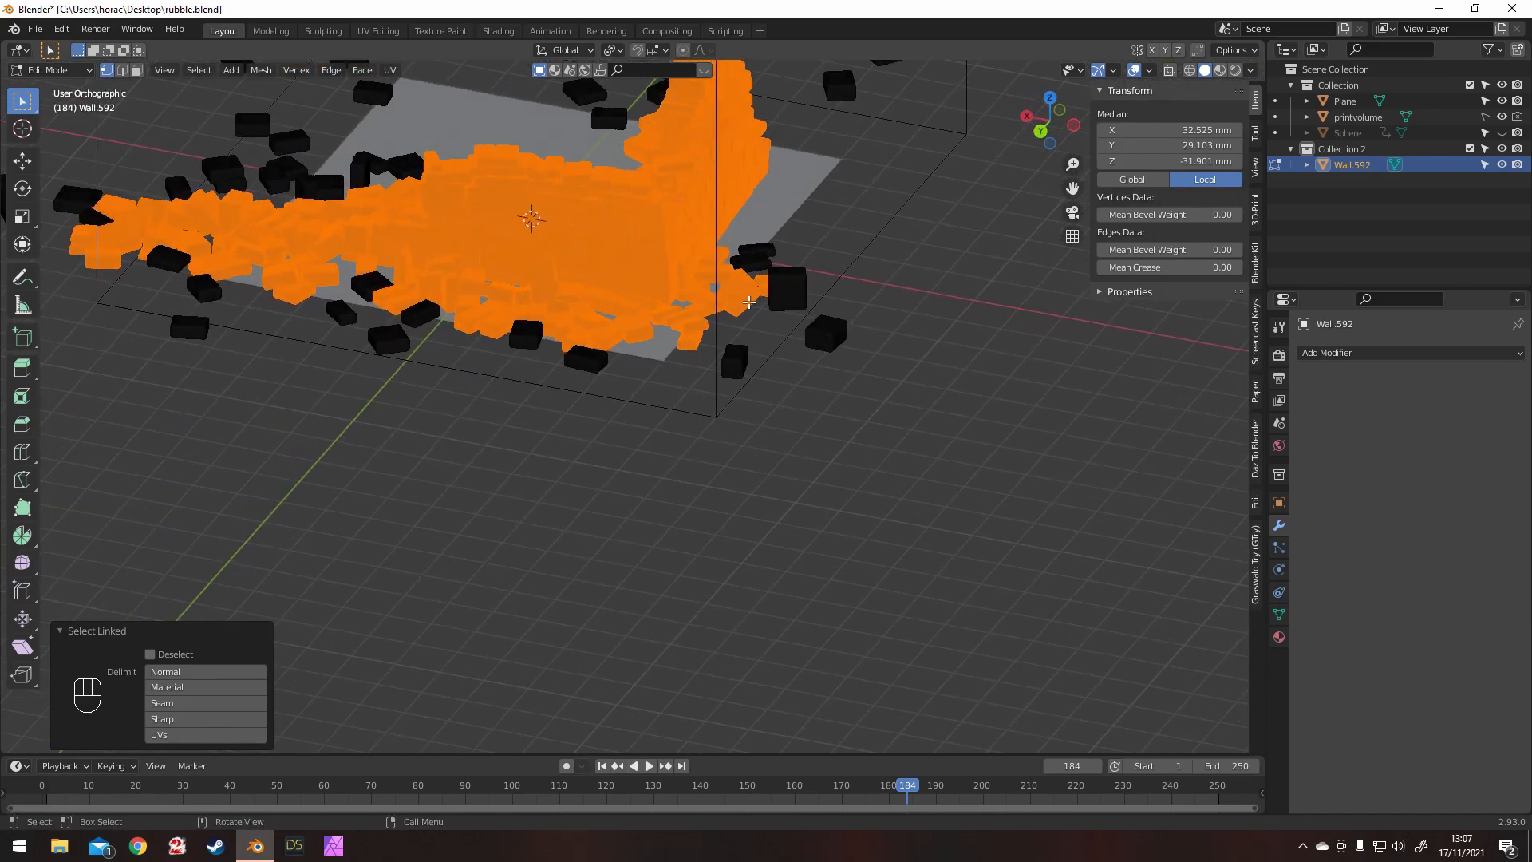
{"action": "key", "text": "p"}
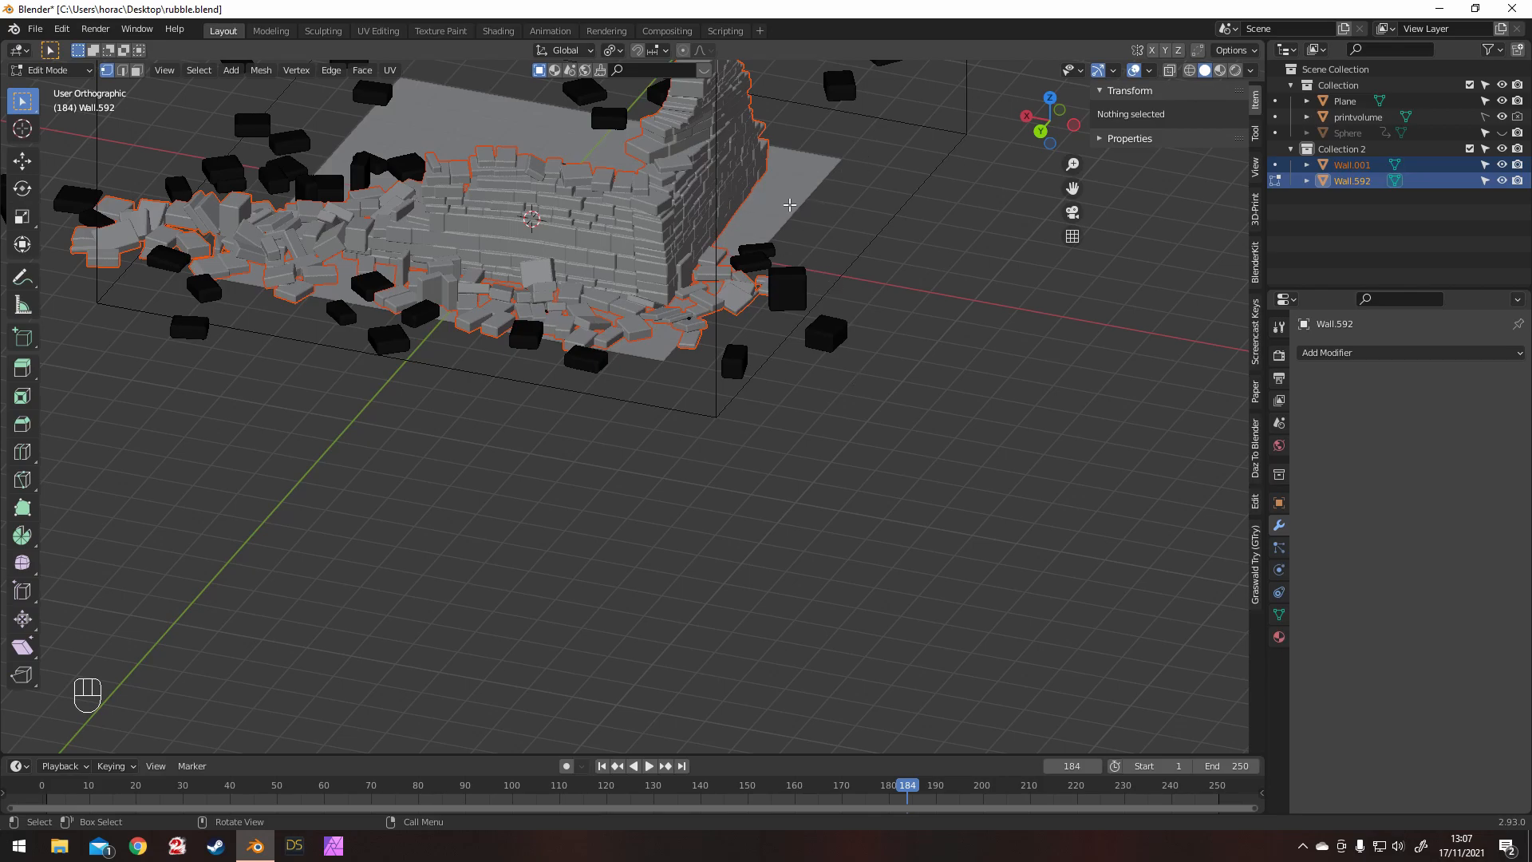
{"action": "key", "text": "Tab"}
Step: Delete the object holding the leftover loose bricks scattered around the wall
{"action": "middle_click_drag", "start_coordinate": [784, 199], "coordinate": [836, 389], "text": "shift"}
{"action": "left_click", "coordinate": [837, 389]}
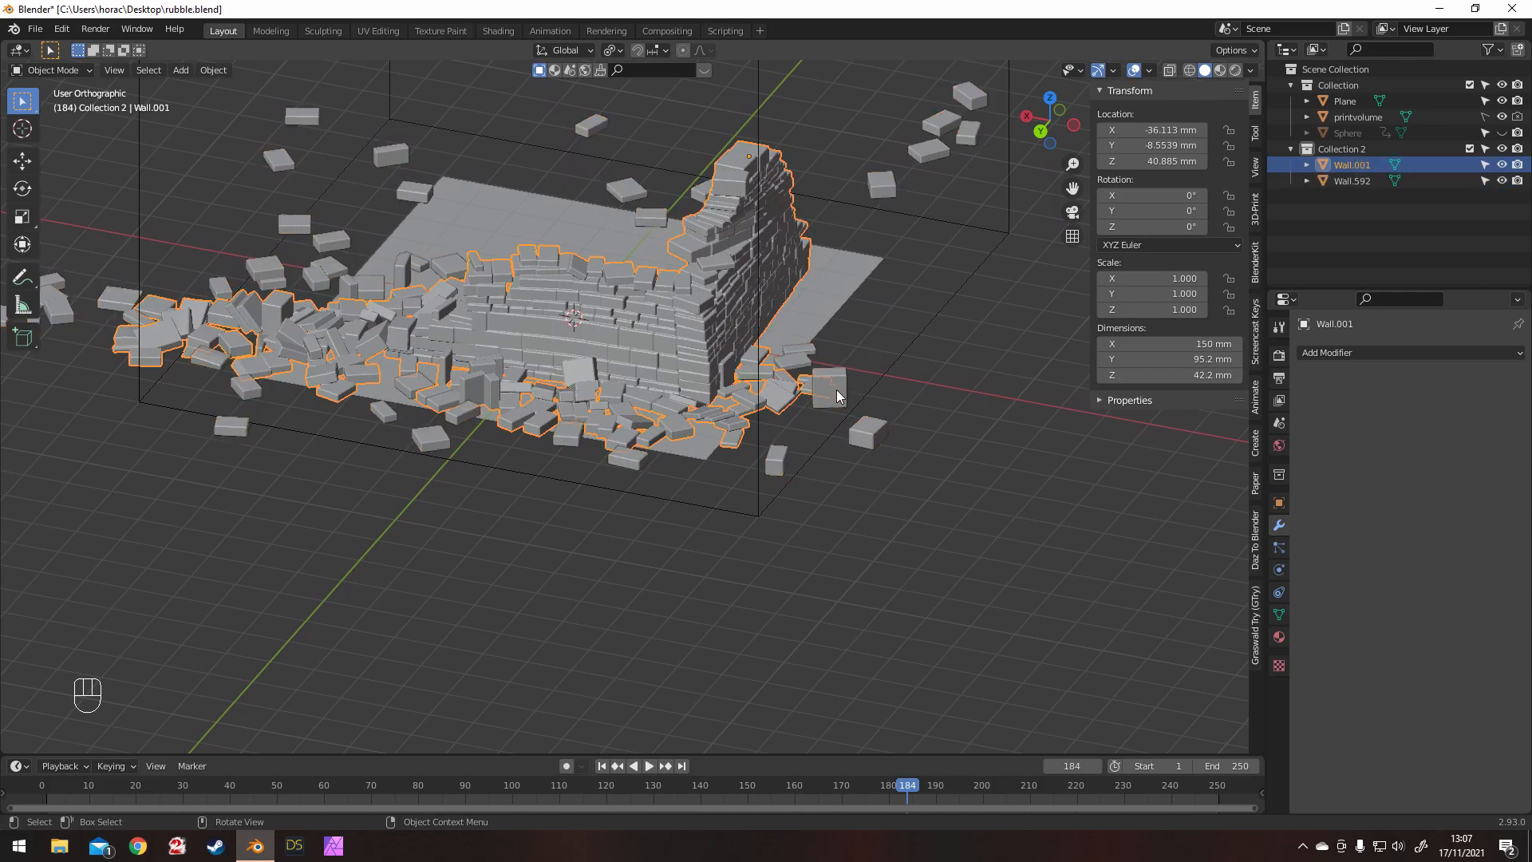
{"action": "left_click", "coordinate": [942, 147]}
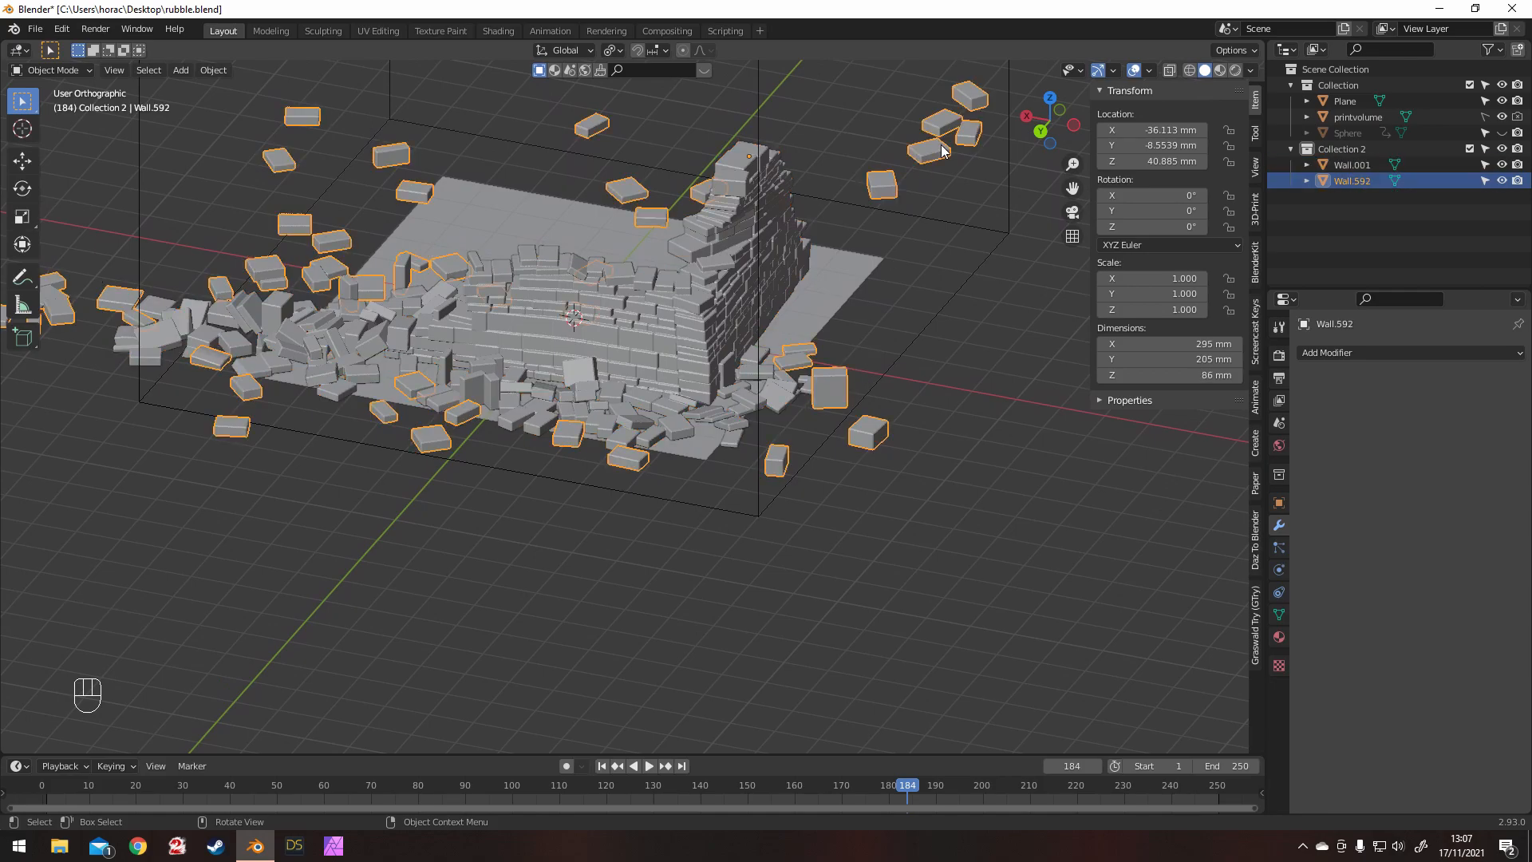
{"action": "key", "text": "x"}
{"action": "left_click", "coordinate": [942, 148]}
{"action": "middle_click_drag", "start_coordinate": [822, 196], "coordinate": [524, 257]}
{"action": "left_click", "coordinate": [524, 257]}
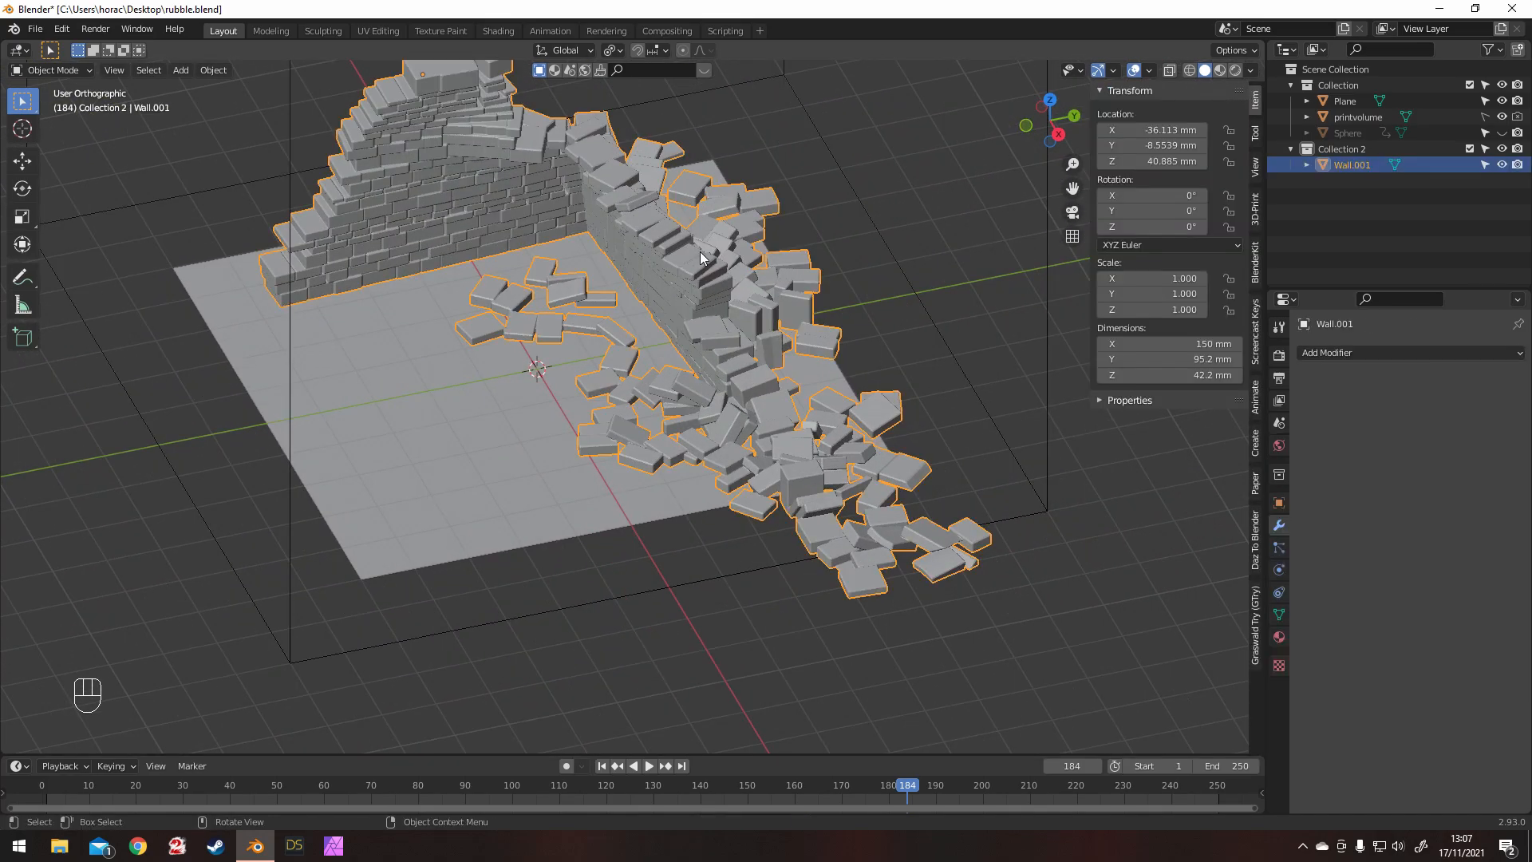
Step: Save the current changes to rubble.blend
{"action": "middle_click_drag", "start_coordinate": [728, 263], "coordinate": [771, 274]}
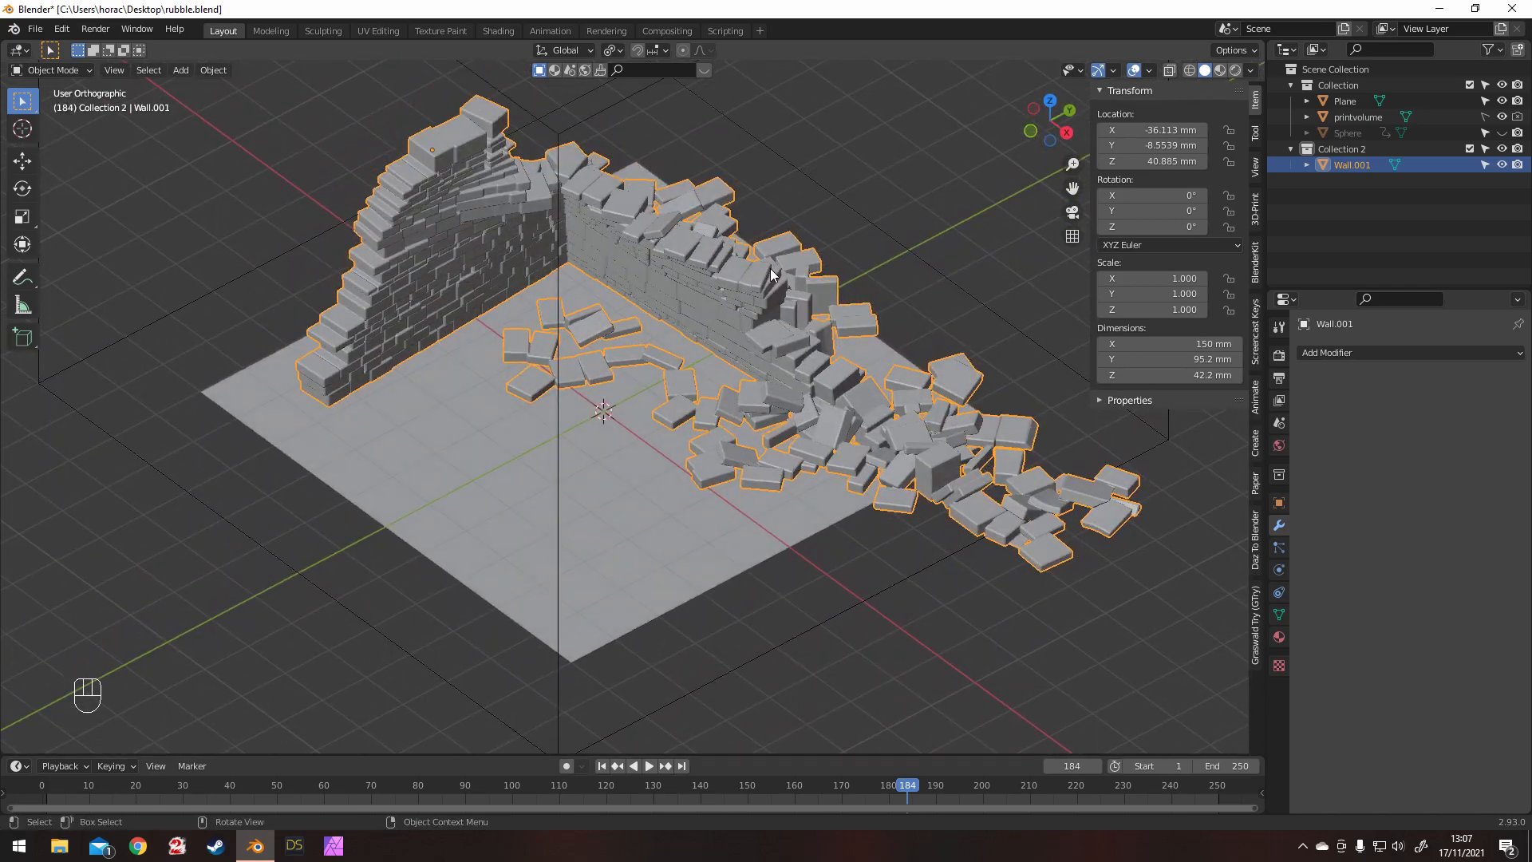
{"action": "key", "text": "ctrl"}
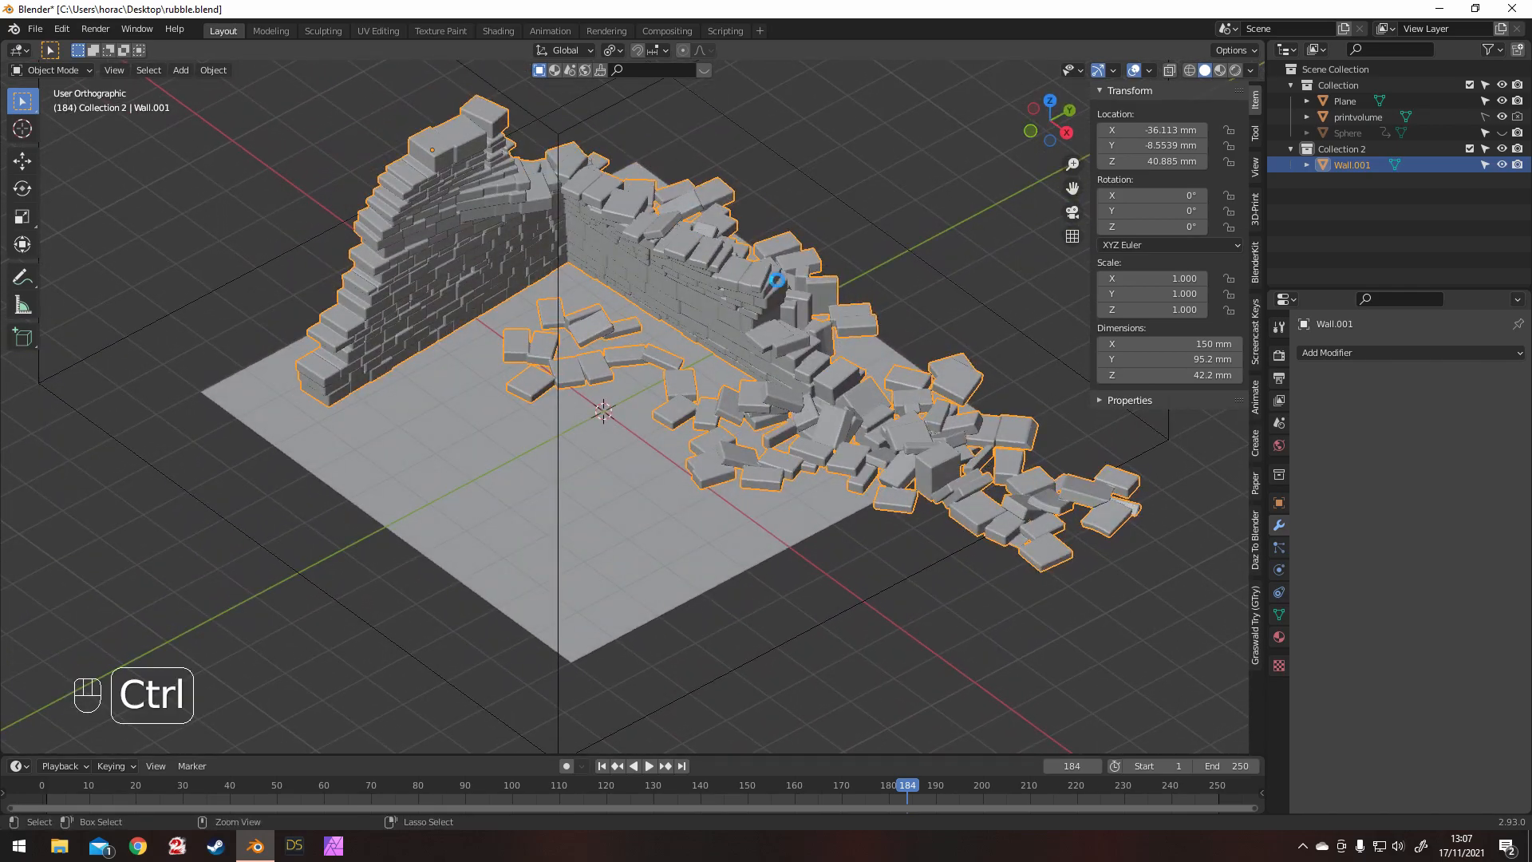
{"action": "key", "text": "ctrl+s"}
Step: Delete the ground plane under the wall
{"action": "left_click", "coordinate": [589, 467]}
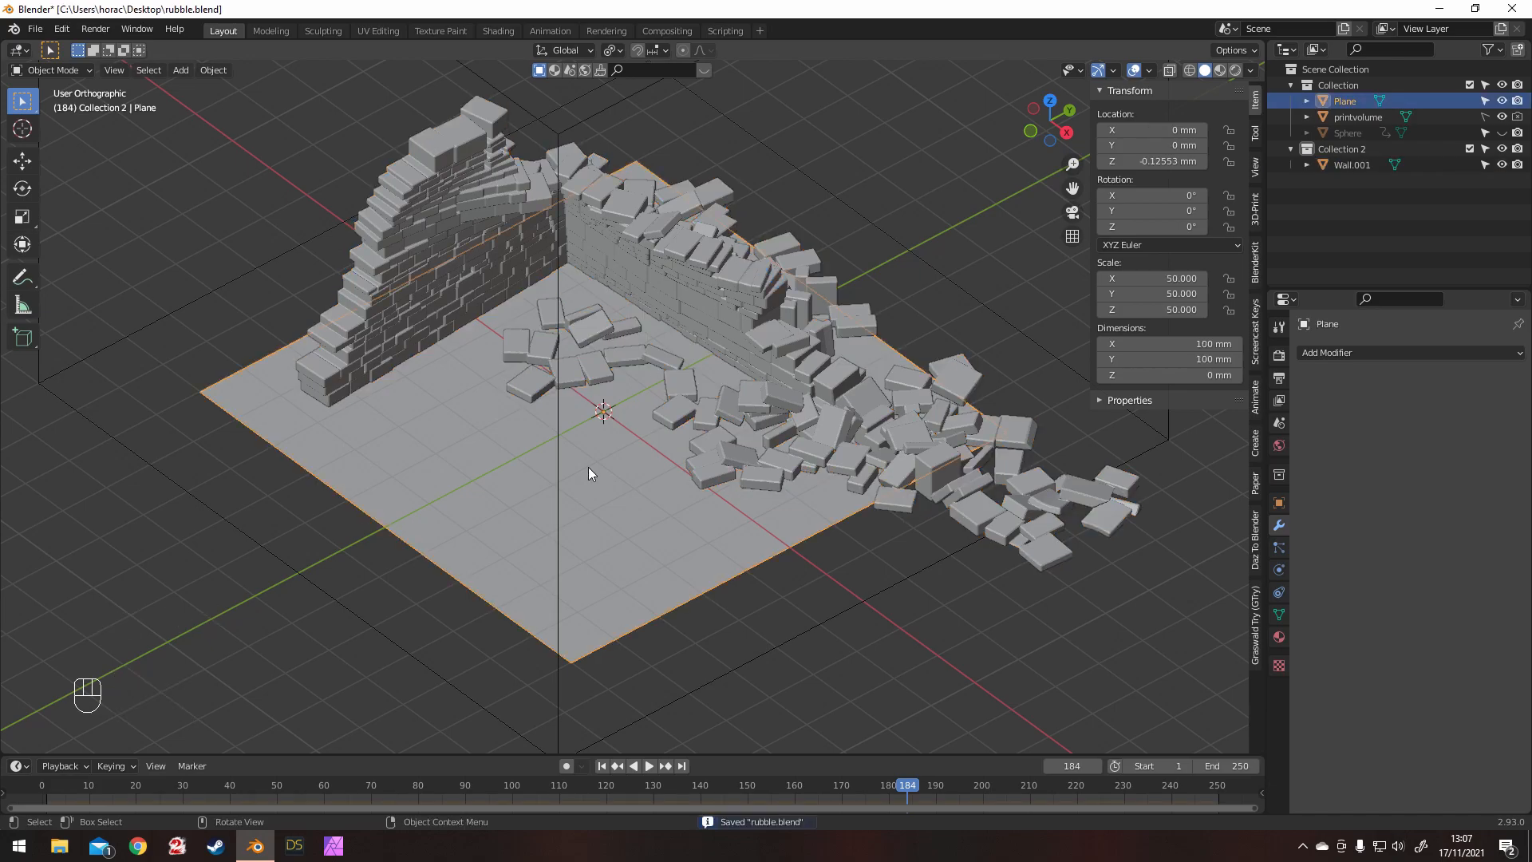
{"action": "key", "text": "x"}
{"action": "left_click", "coordinate": [609, 467]}
Step: Inspect the remaining wall and rubble from several angles, finishing in the top orthographic view
{"action": "middle_click_drag", "start_coordinate": [615, 348], "coordinate": [589, 404]}
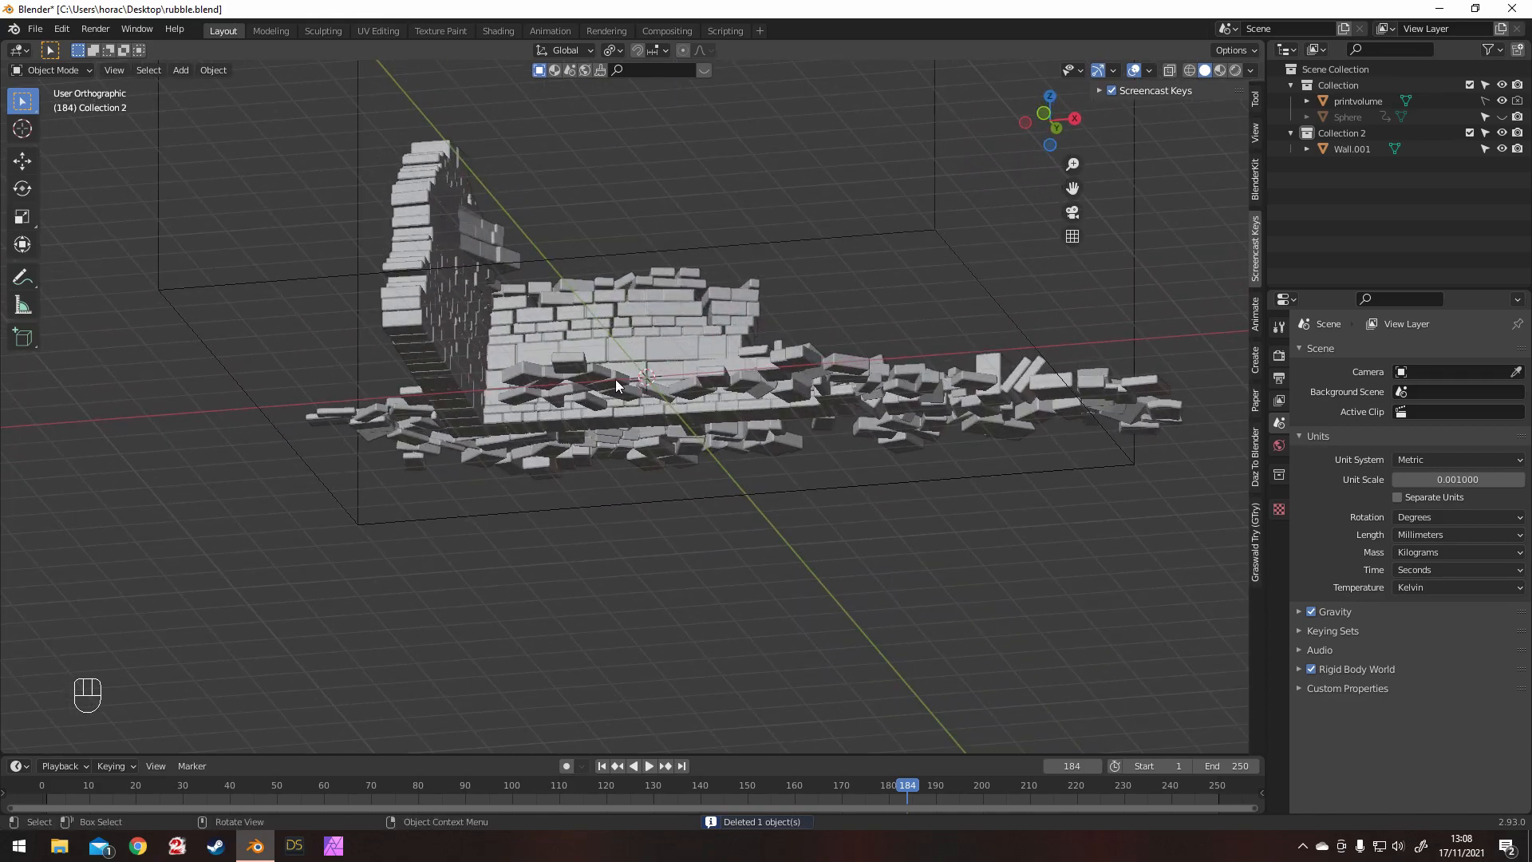
{"action": "scroll", "coordinate": [608, 379], "scroll_direction": "up", "scroll_amount": 2}
{"action": "middle_click_drag", "start_coordinate": [673, 352], "coordinate": [692, 378]}
{"action": "scroll", "coordinate": [691, 378], "scroll_direction": "down", "scroll_amount": 4}
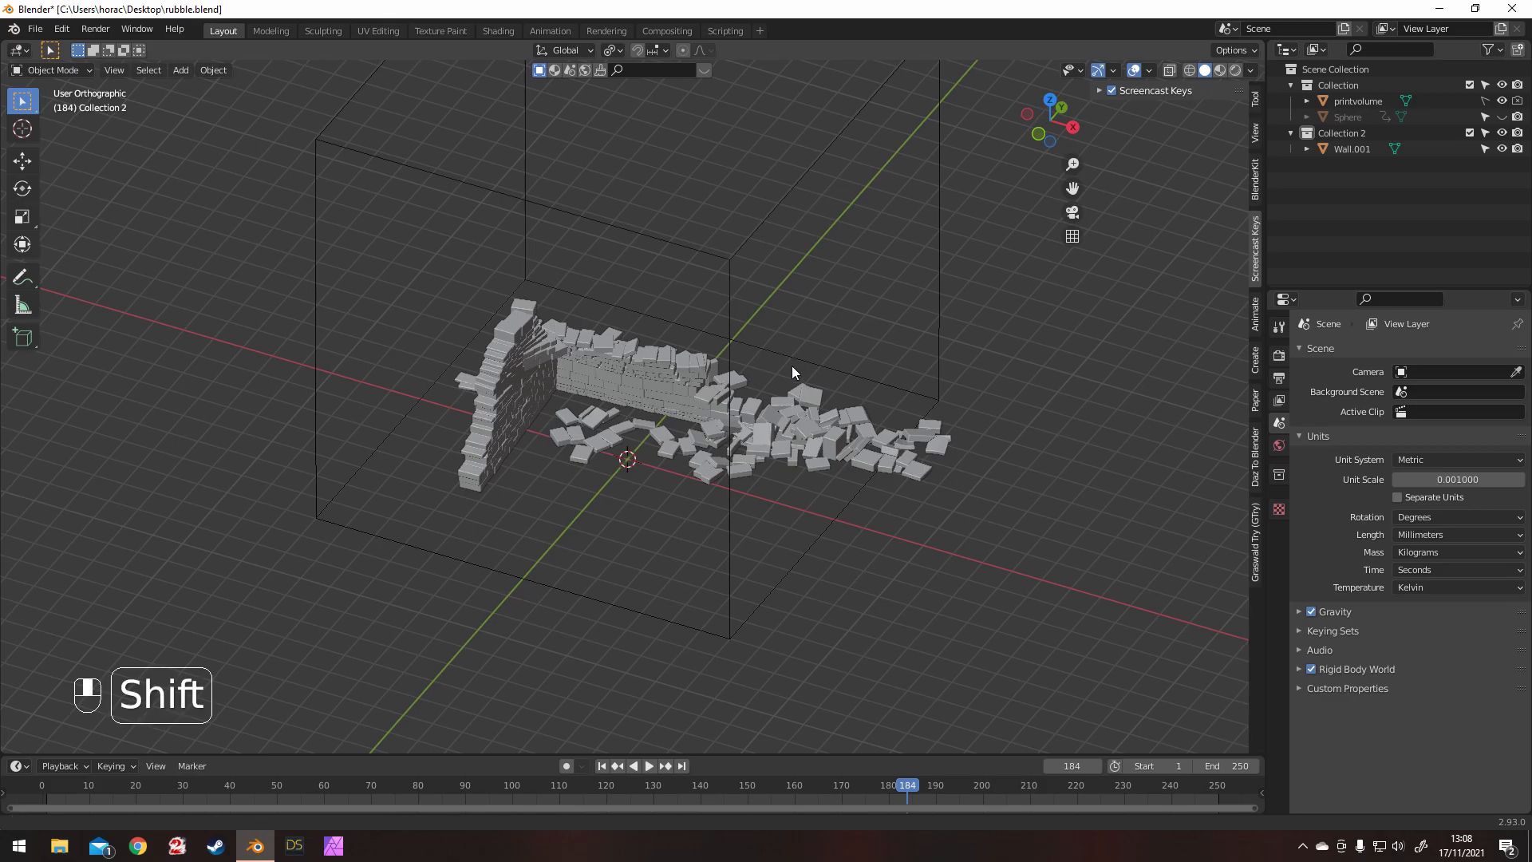
{"action": "middle_click_drag", "start_coordinate": [796, 369], "coordinate": [728, 383], "text": "shift"}
{"action": "key", "text": "KP_7"}
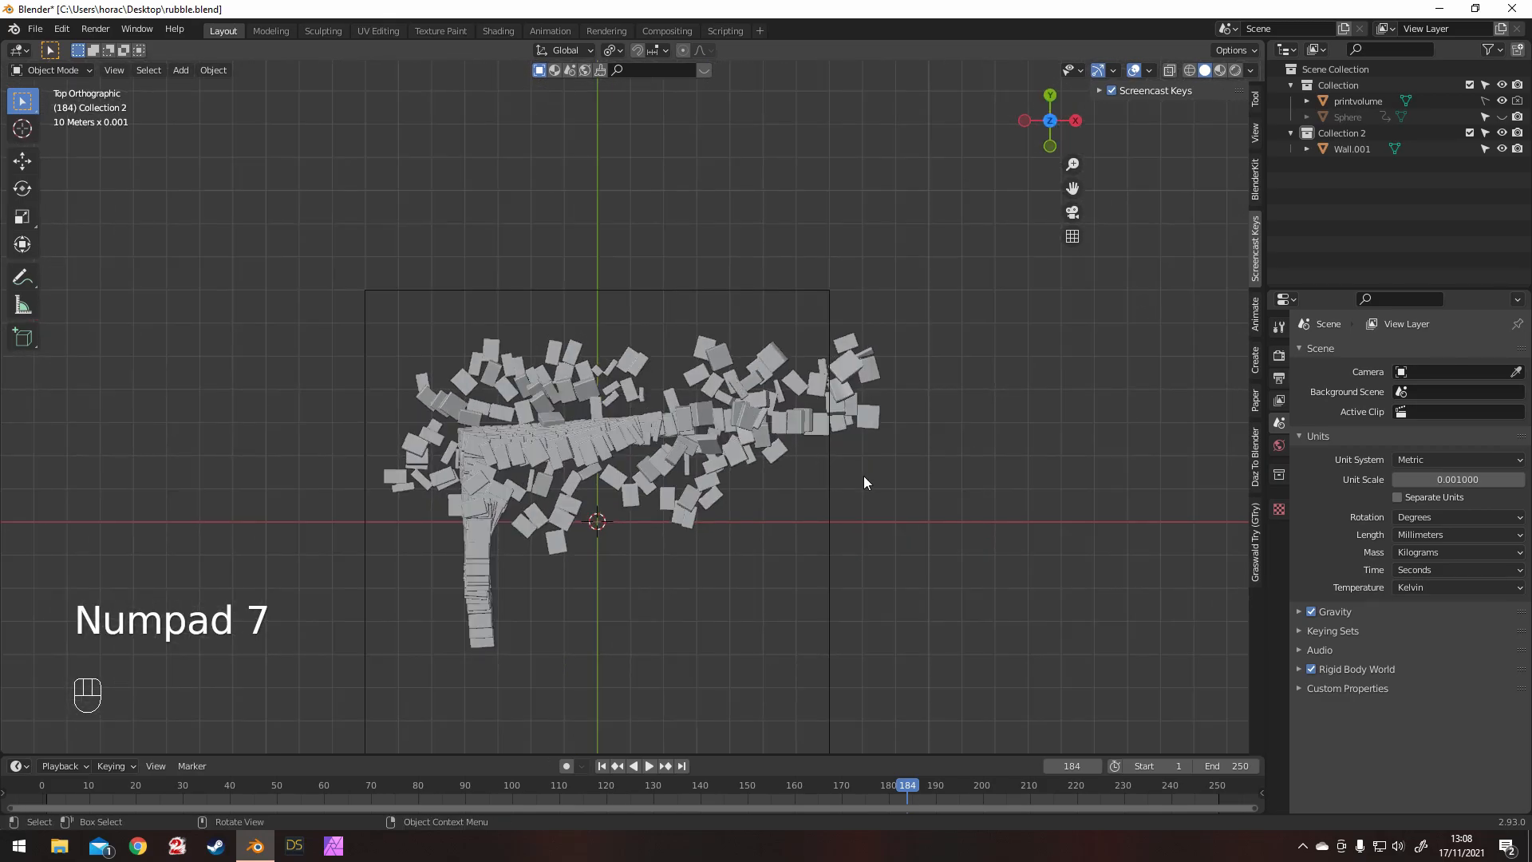
Step: Rotate the wall about 34.6° clockwise in the top view and reposition it within the print volume outline
{"action": "key", "text": "g"}
{"action": "left_click", "coordinate": [693, 436]}
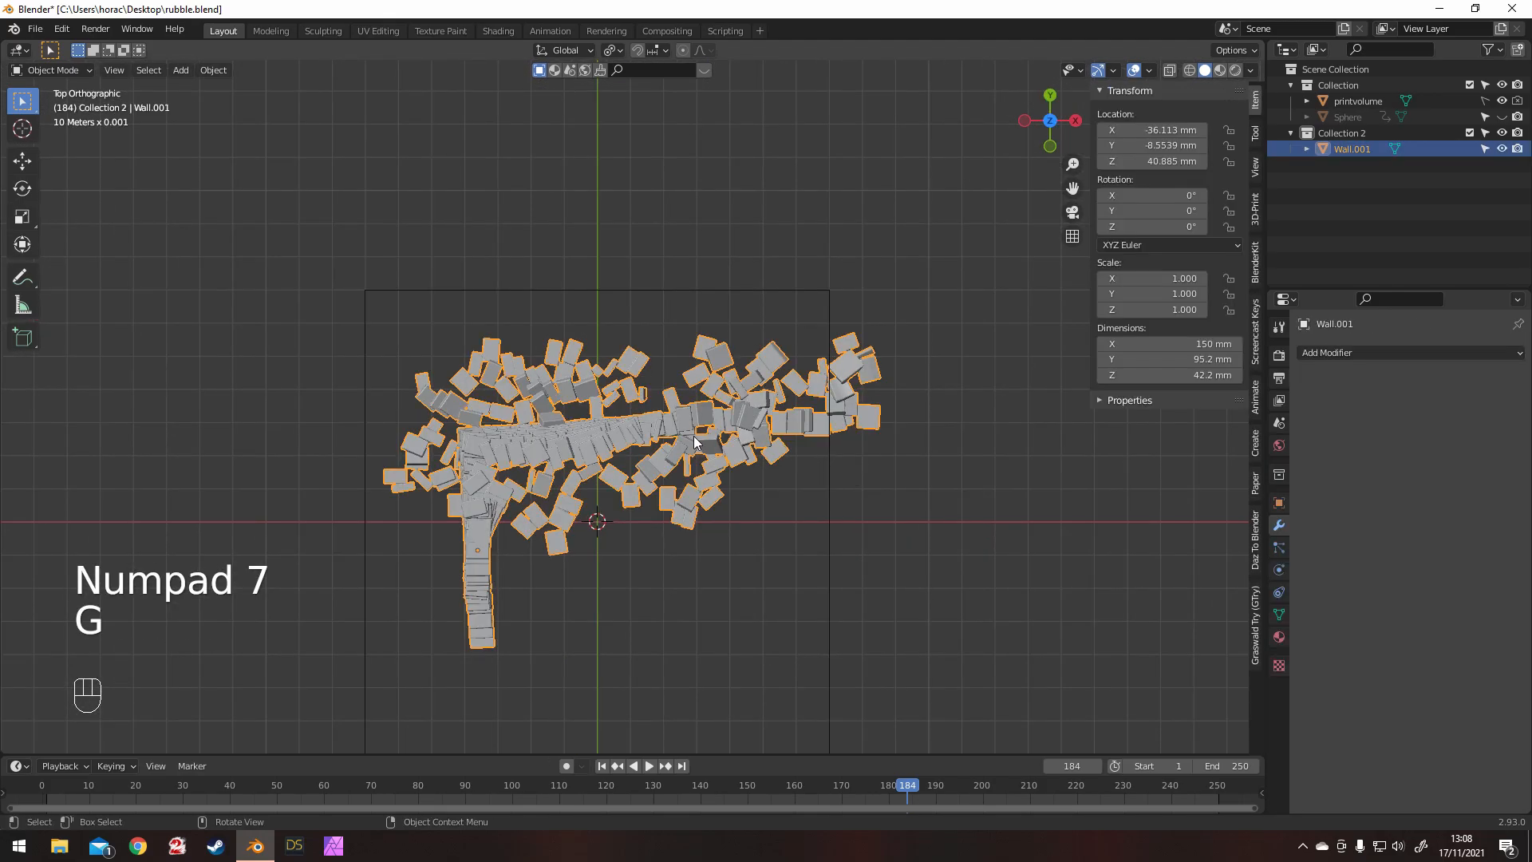
{"action": "key", "text": "g"}
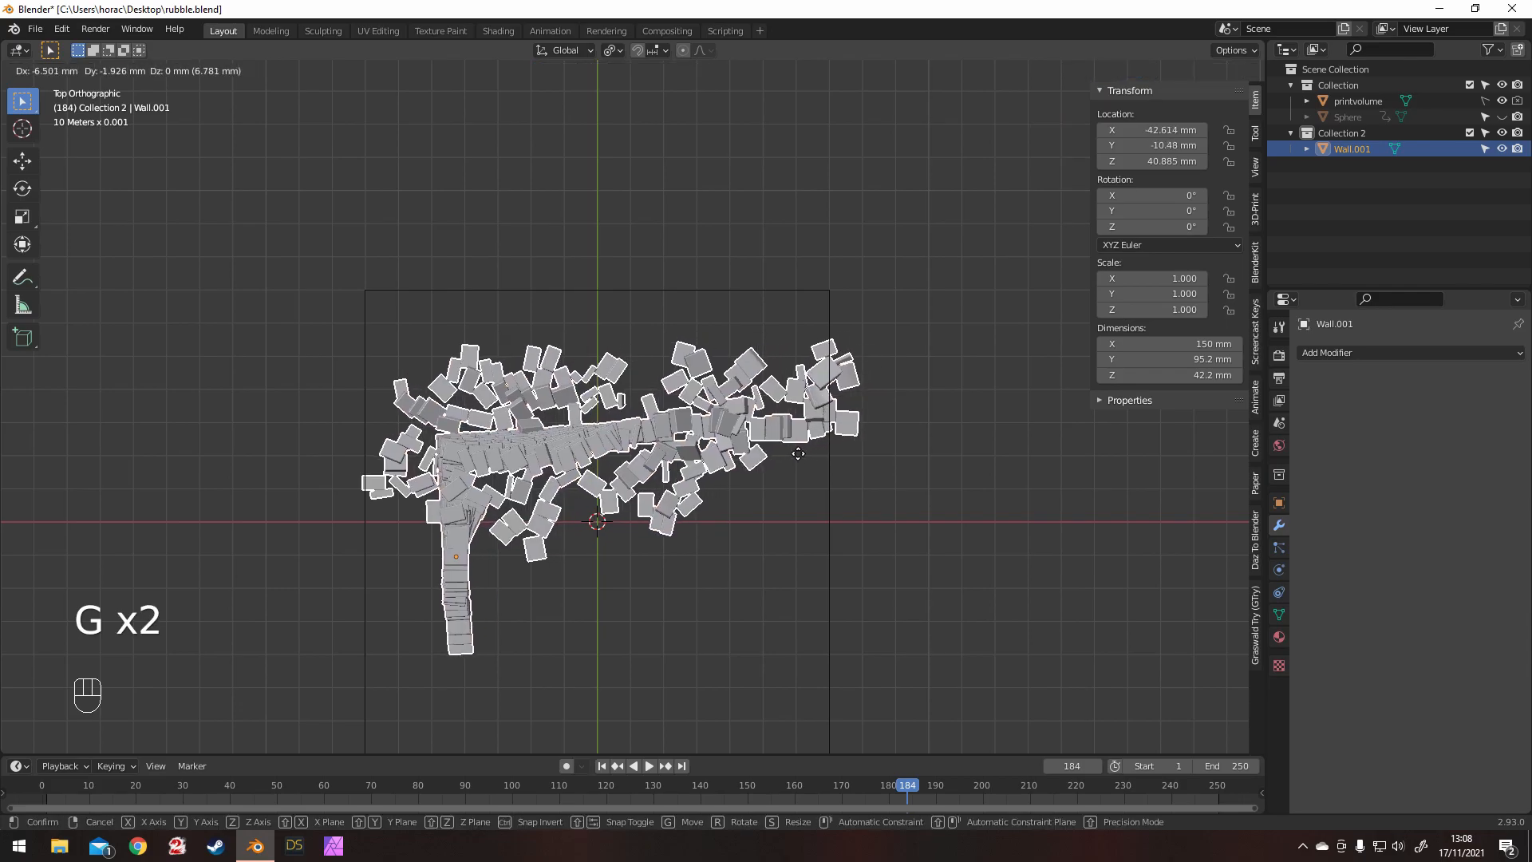
{"action": "left_click", "coordinate": [788, 448]}
{"action": "key", "text": "r"}
{"action": "left_click", "coordinate": [841, 692]}
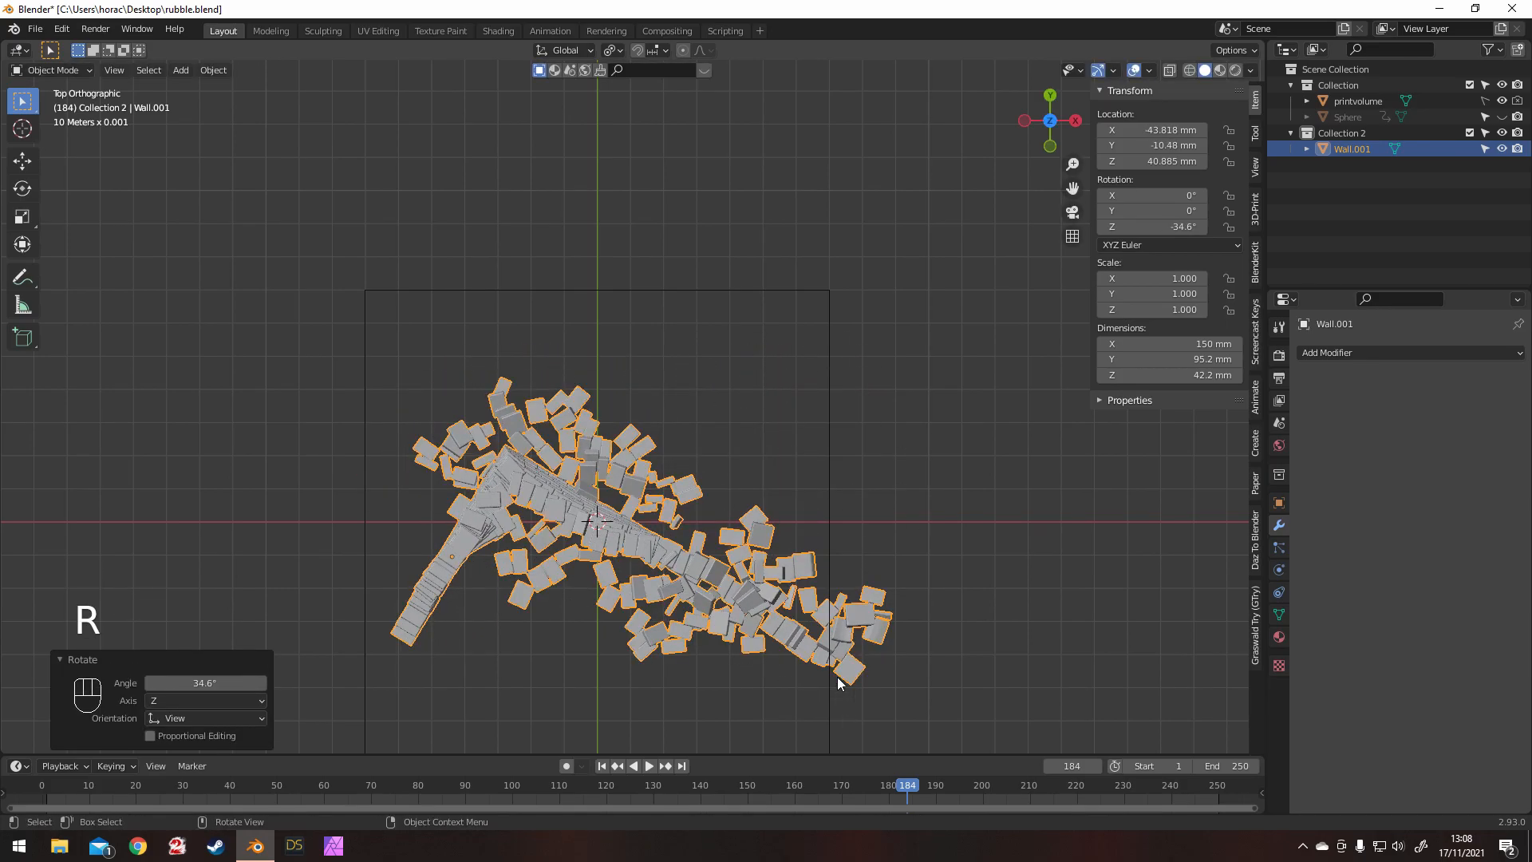
{"action": "key", "text": "g"}
{"action": "left_click", "coordinate": [754, 557]}
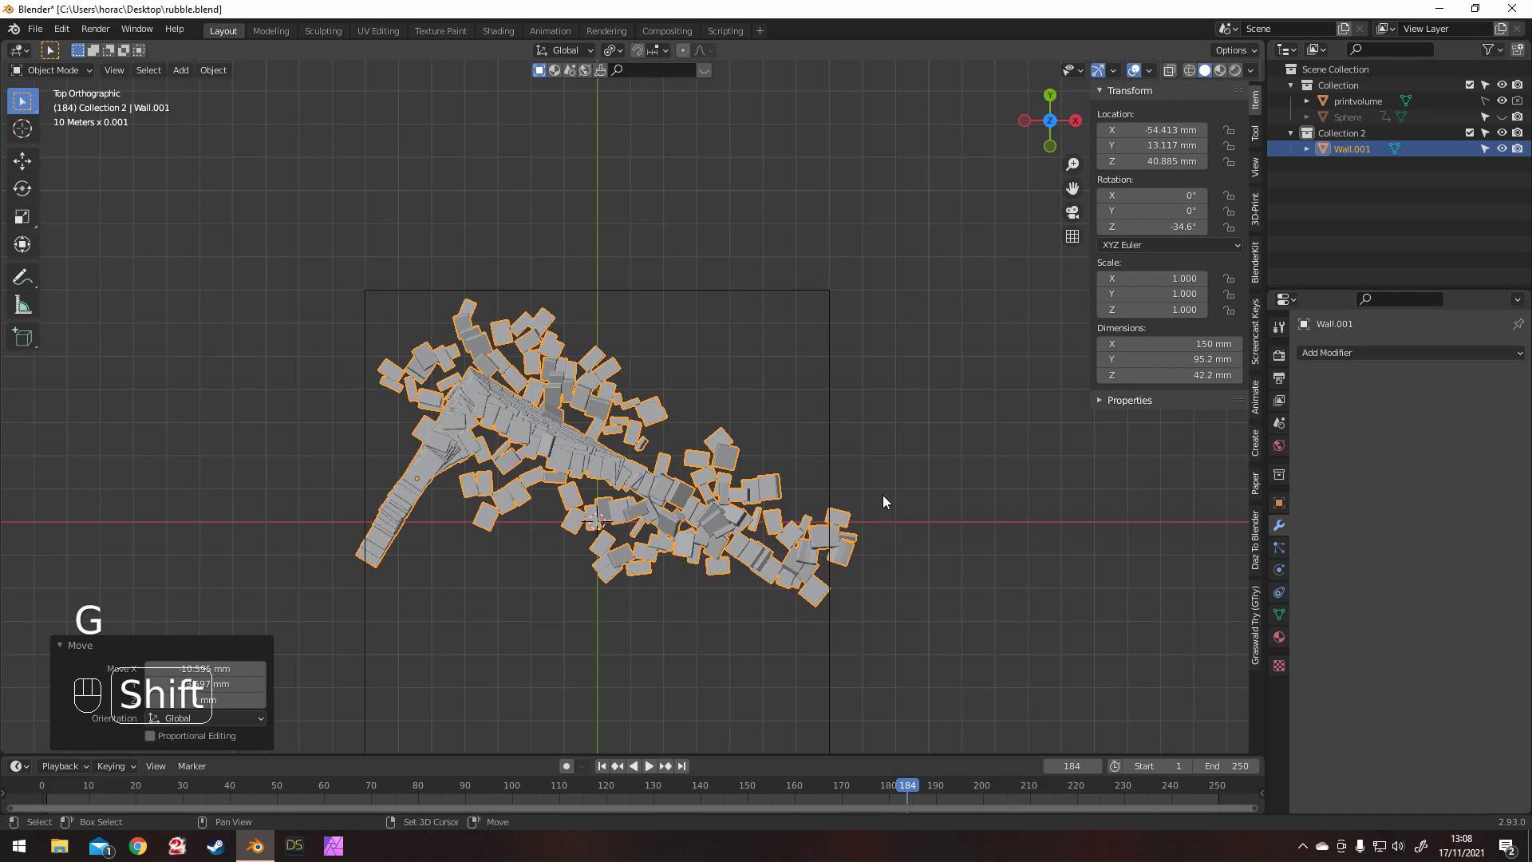
Step: Rotate the wall further clockwise to about -63.1° around Z and move it diagonally across the print volume
{"action": "middle_click_drag", "start_coordinate": [873, 504], "coordinate": [985, 352], "text": "shift"}
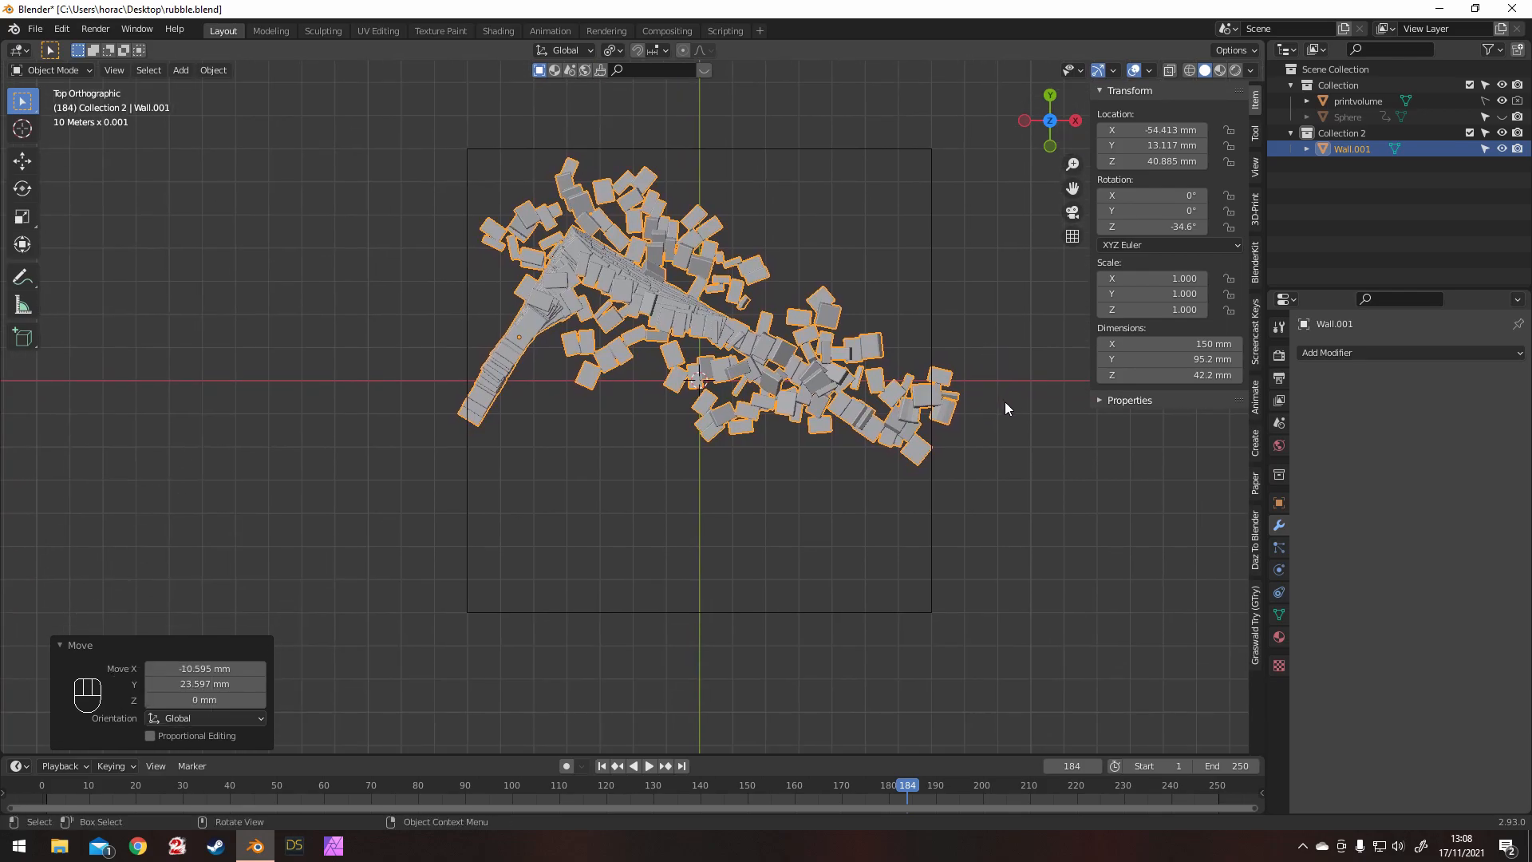
{"action": "key", "text": "r"}
{"action": "left_click", "coordinate": [921, 566]}
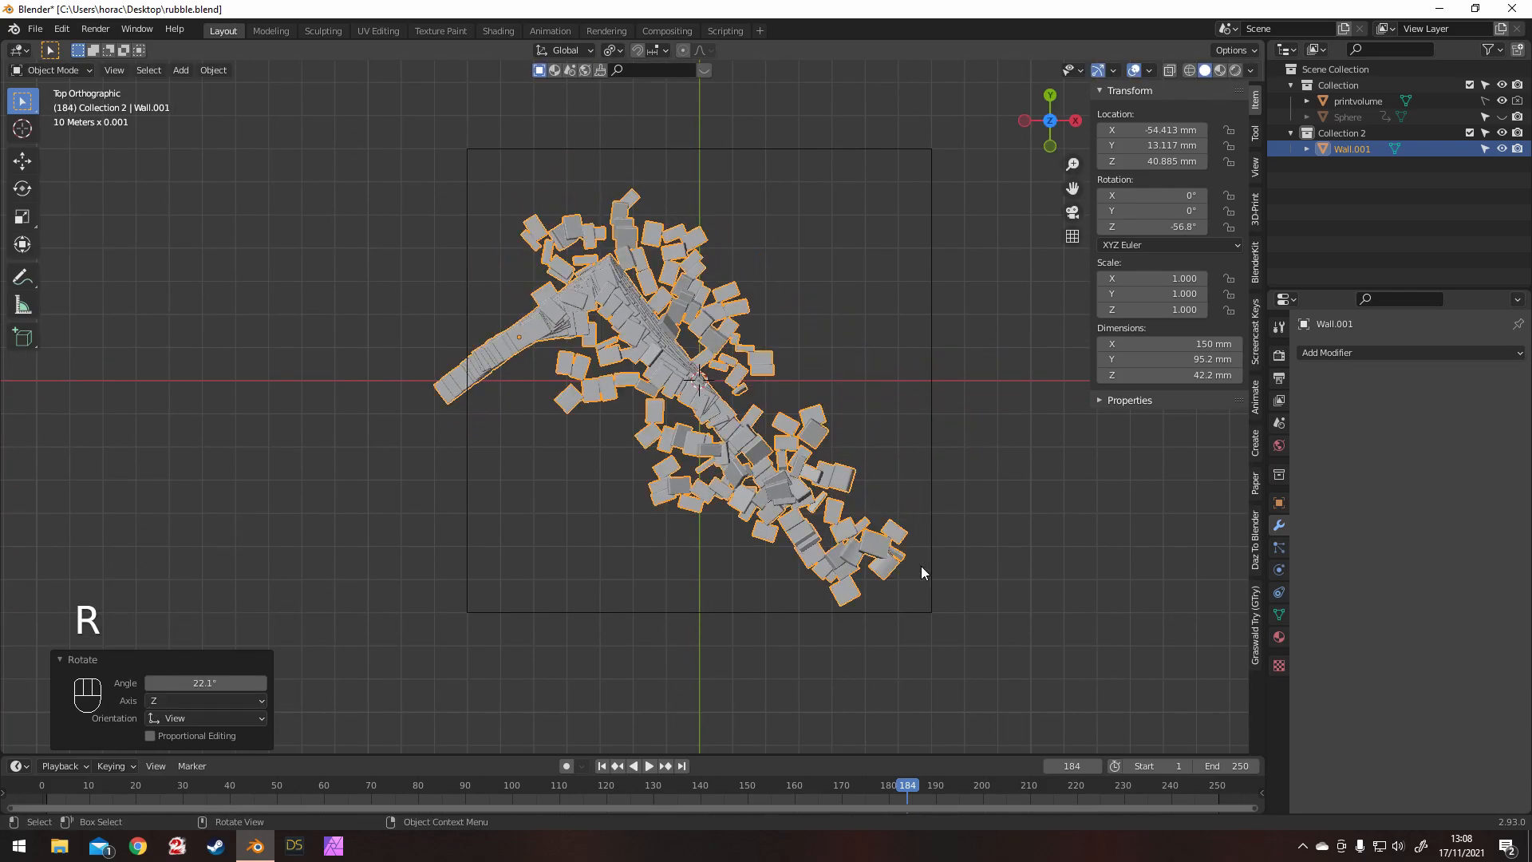
{"action": "key", "text": "r"}
{"action": "left_click", "coordinate": [913, 549]}
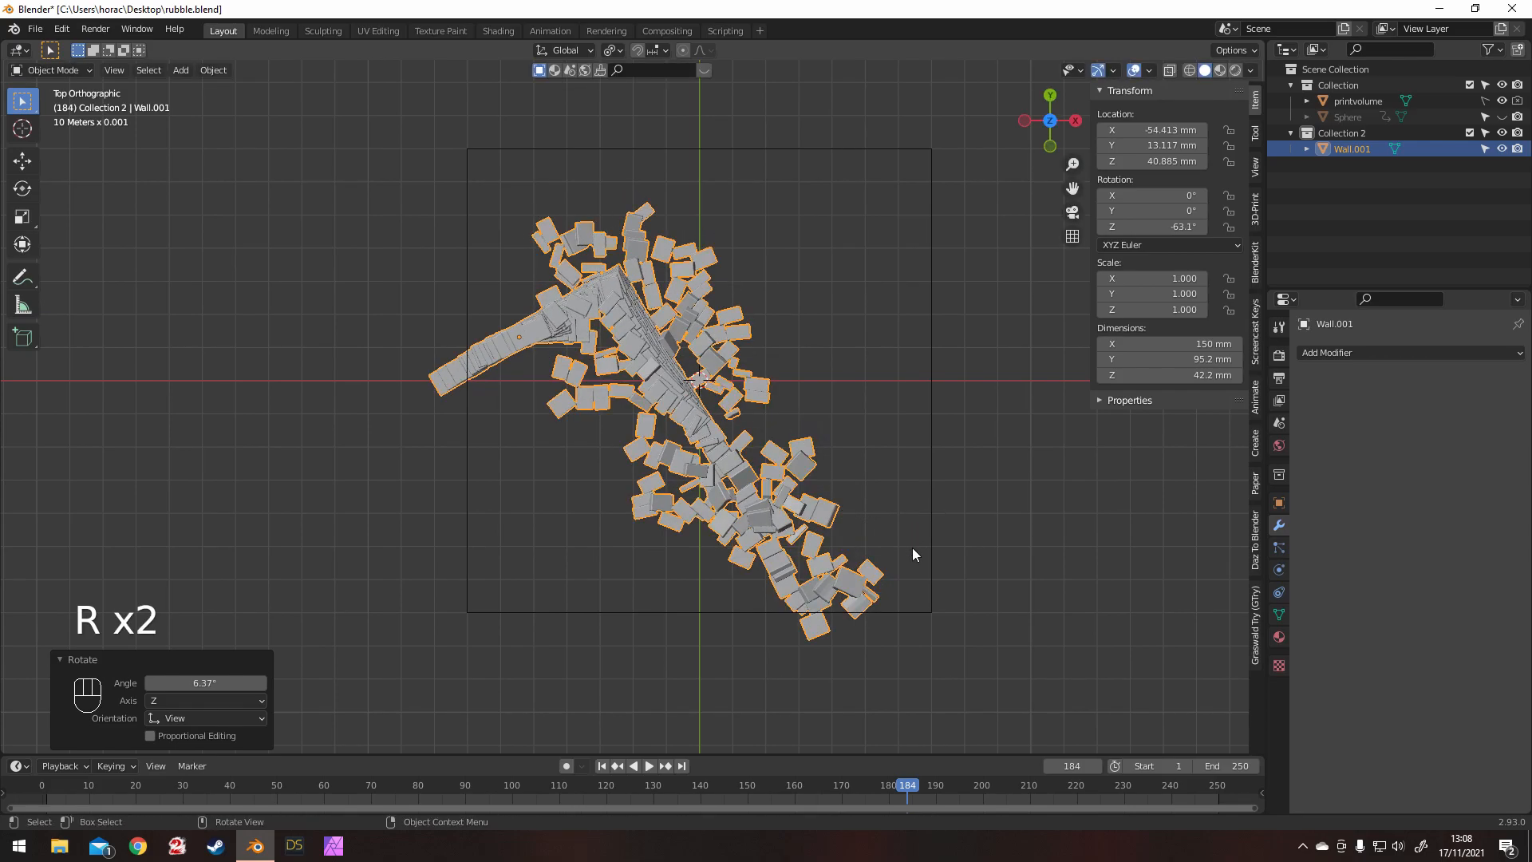
{"action": "key", "text": "g"}
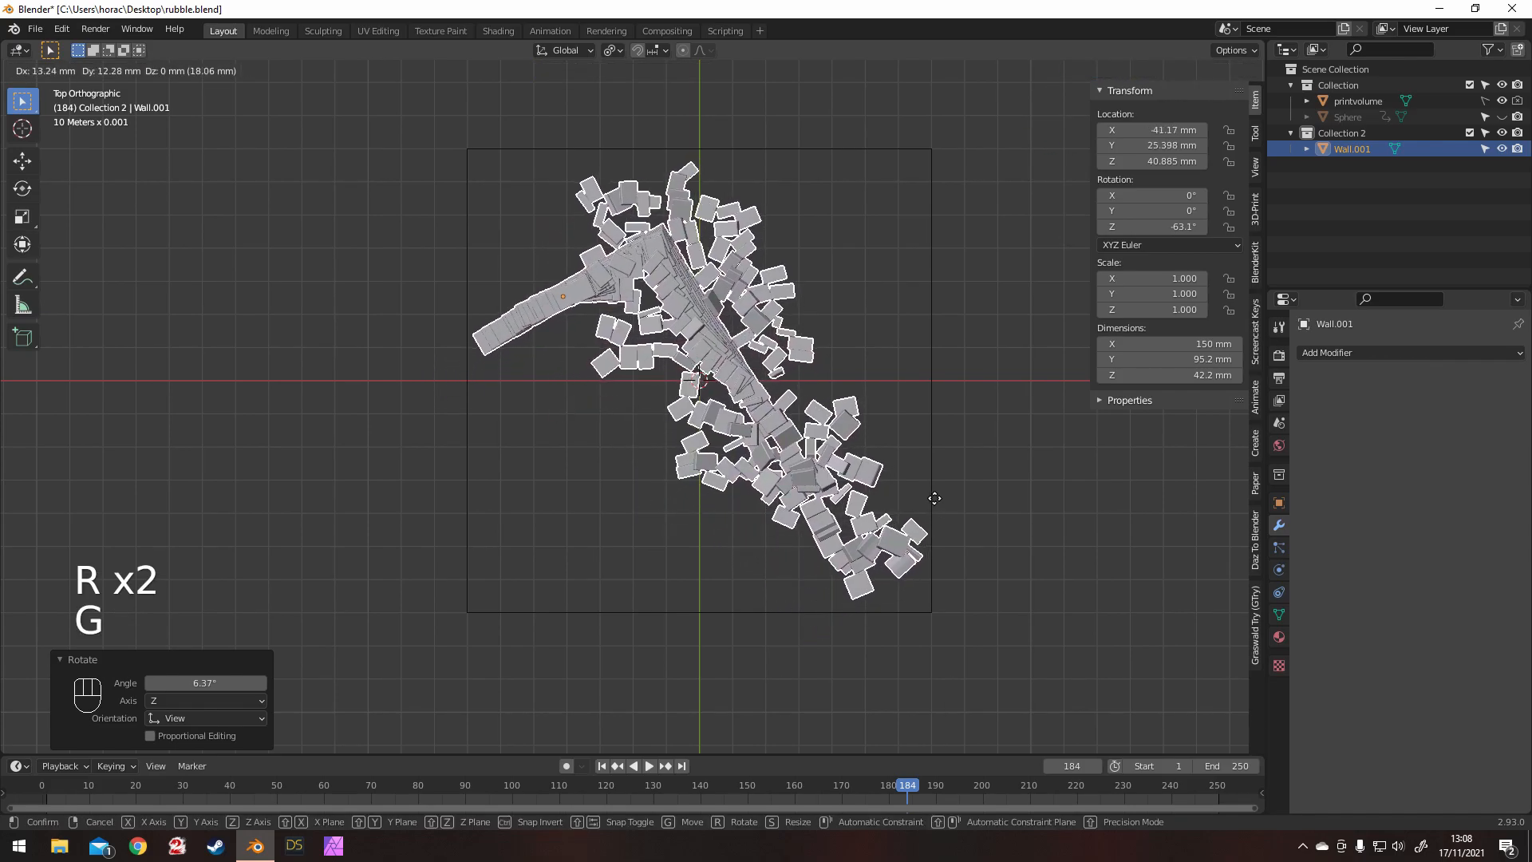
{"action": "left_click", "coordinate": [1020, 572]}
Step: Scale the wall down to about 0.959 so it fits the print volume, and deselect it
{"action": "key", "text": "s"}
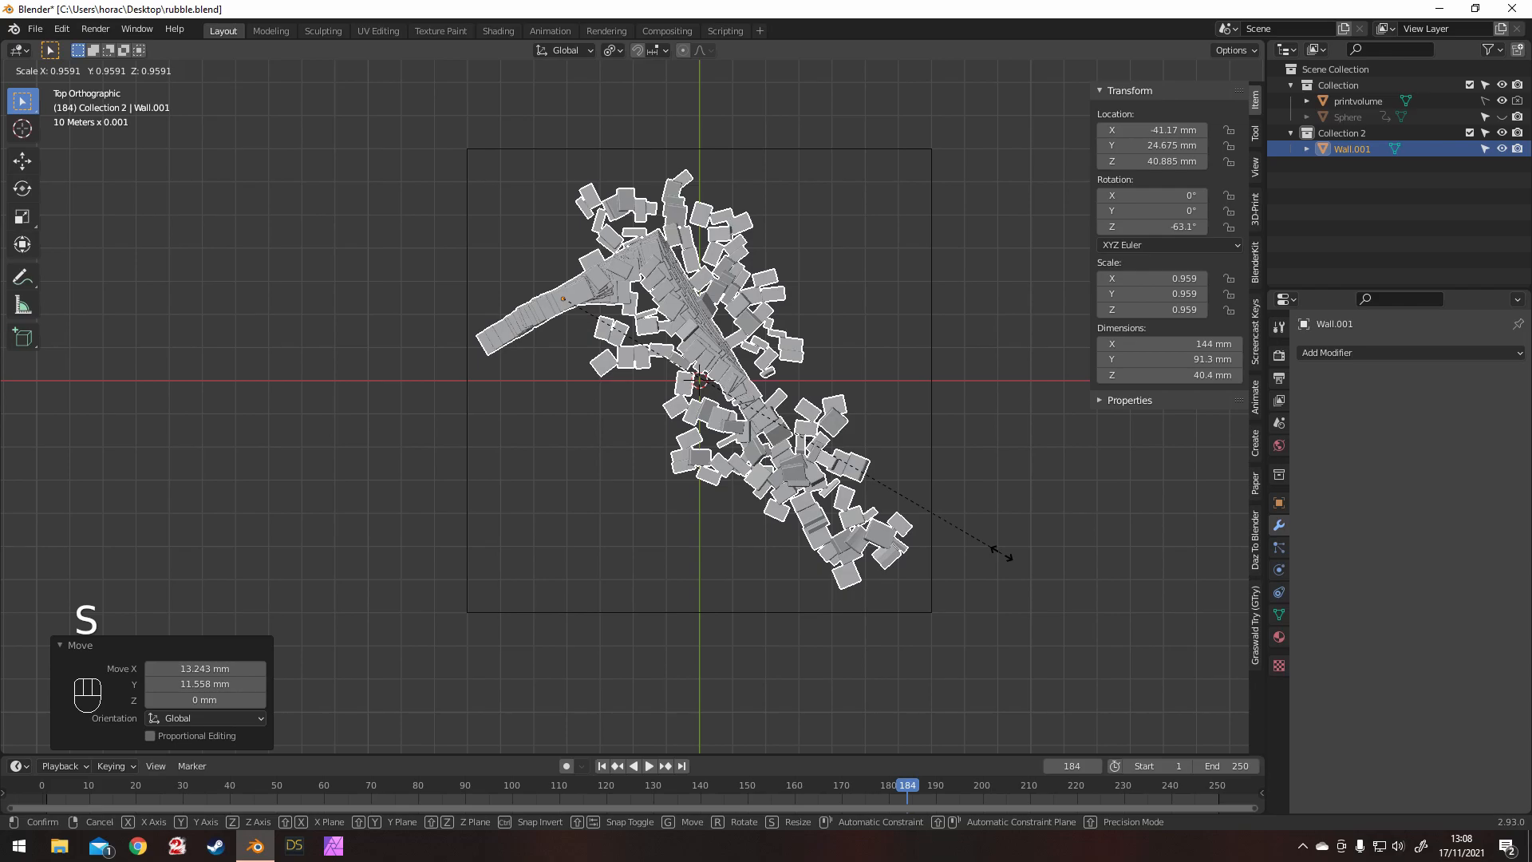
{"action": "left_click", "coordinate": [999, 553]}
{"action": "middle_click_drag", "start_coordinate": [999, 553], "coordinate": [894, 343]}
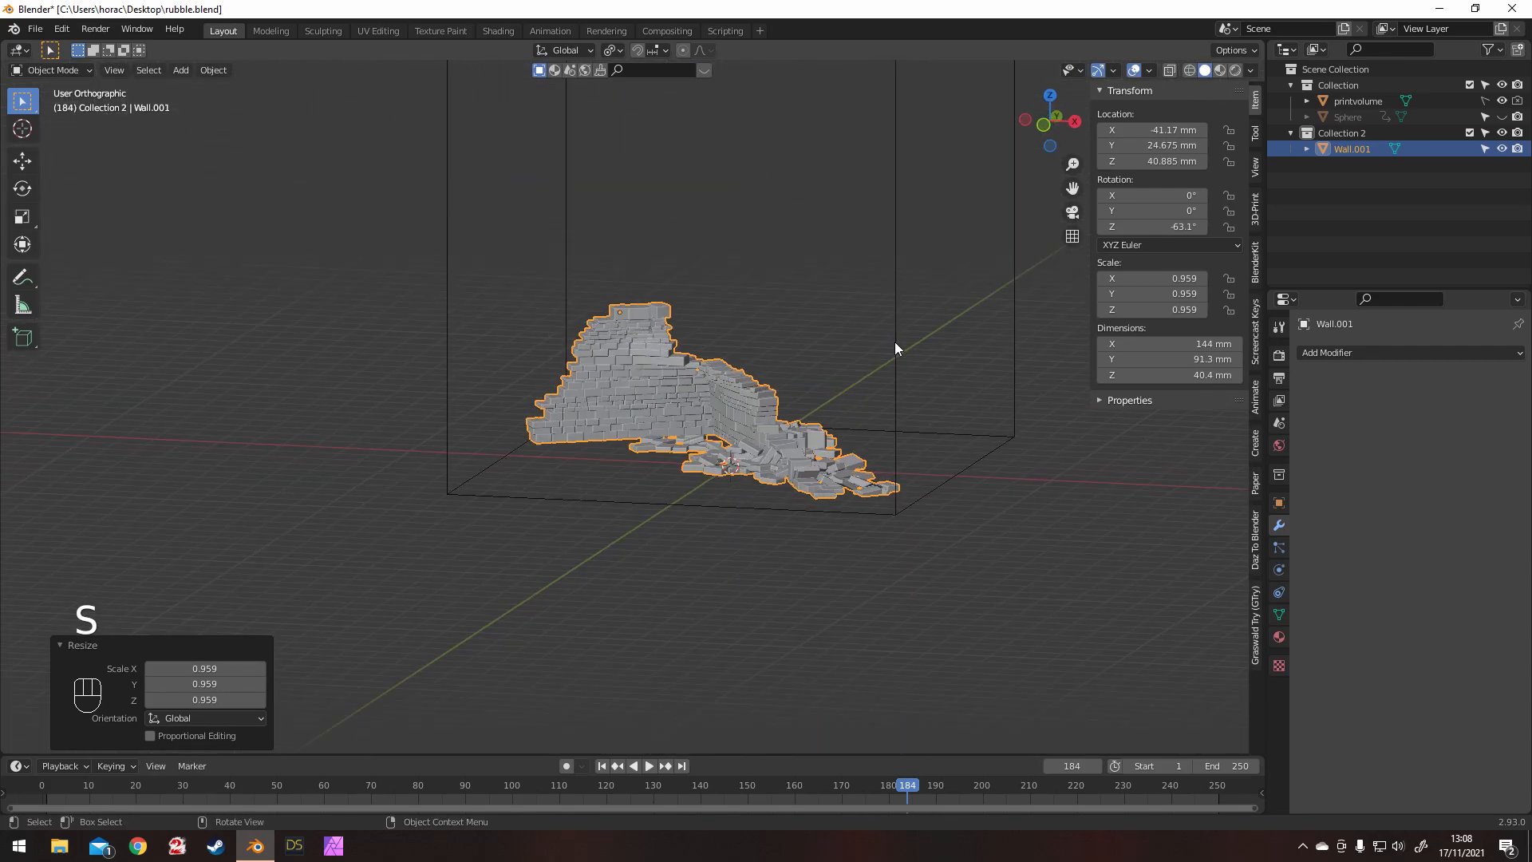
{"action": "left_click", "coordinate": [894, 343]}
{"action": "middle_click_drag", "start_coordinate": [397, 368], "coordinate": [565, 431]}
{"action": "middle_click_drag", "start_coordinate": [391, 324], "coordinate": [660, 447], "text": "shift"}
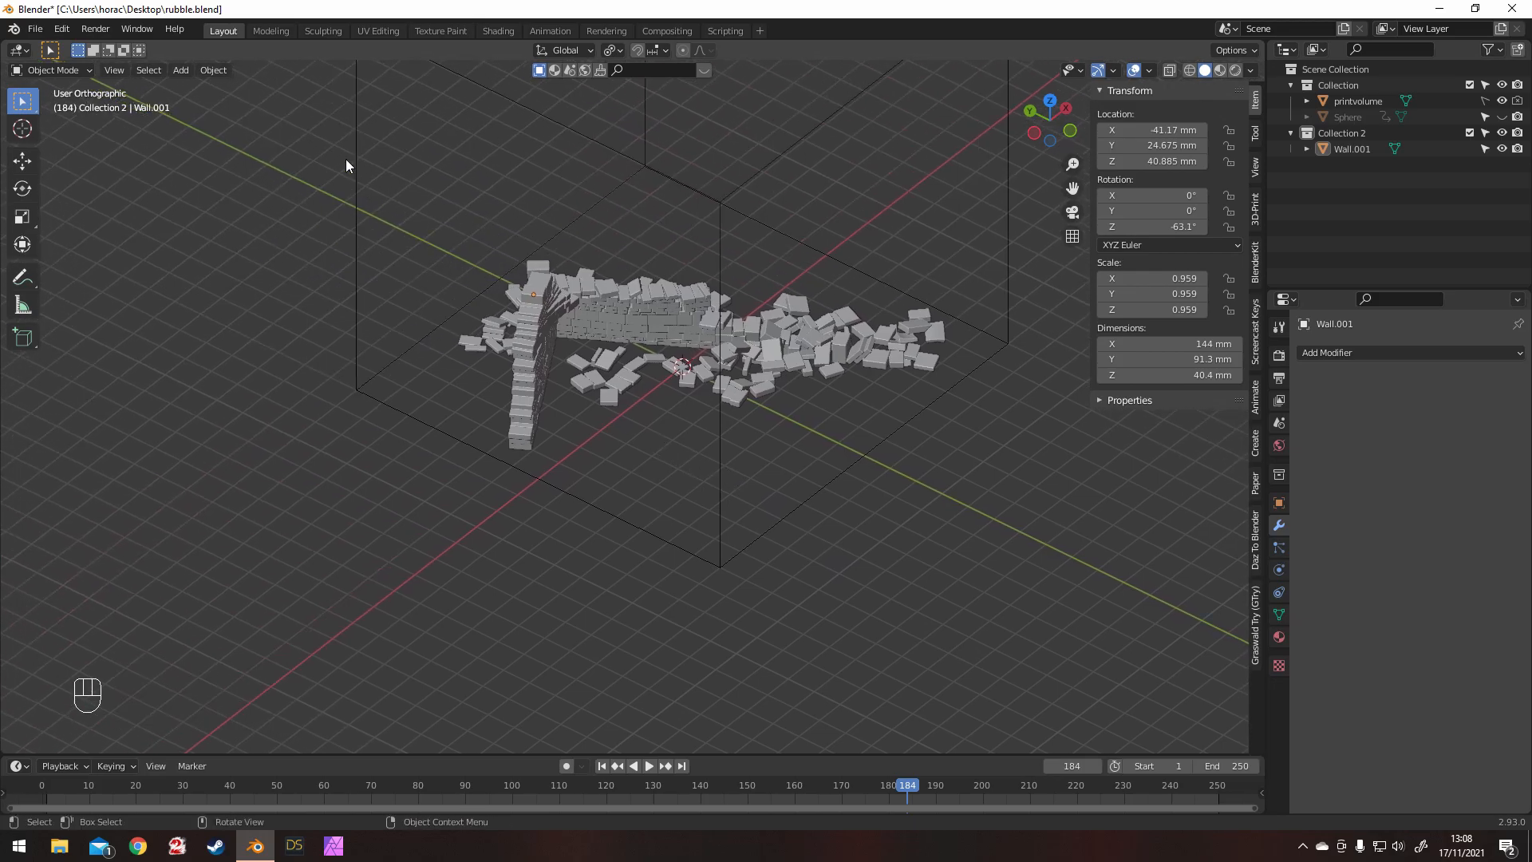
Step: Add a mesh plane at the origin and scale it by 20, 2 and 1.25 to 100 mm square
{"action": "left_click", "coordinate": [182, 70]}
{"action": "mouse_move", "coordinate": [188, 85]}
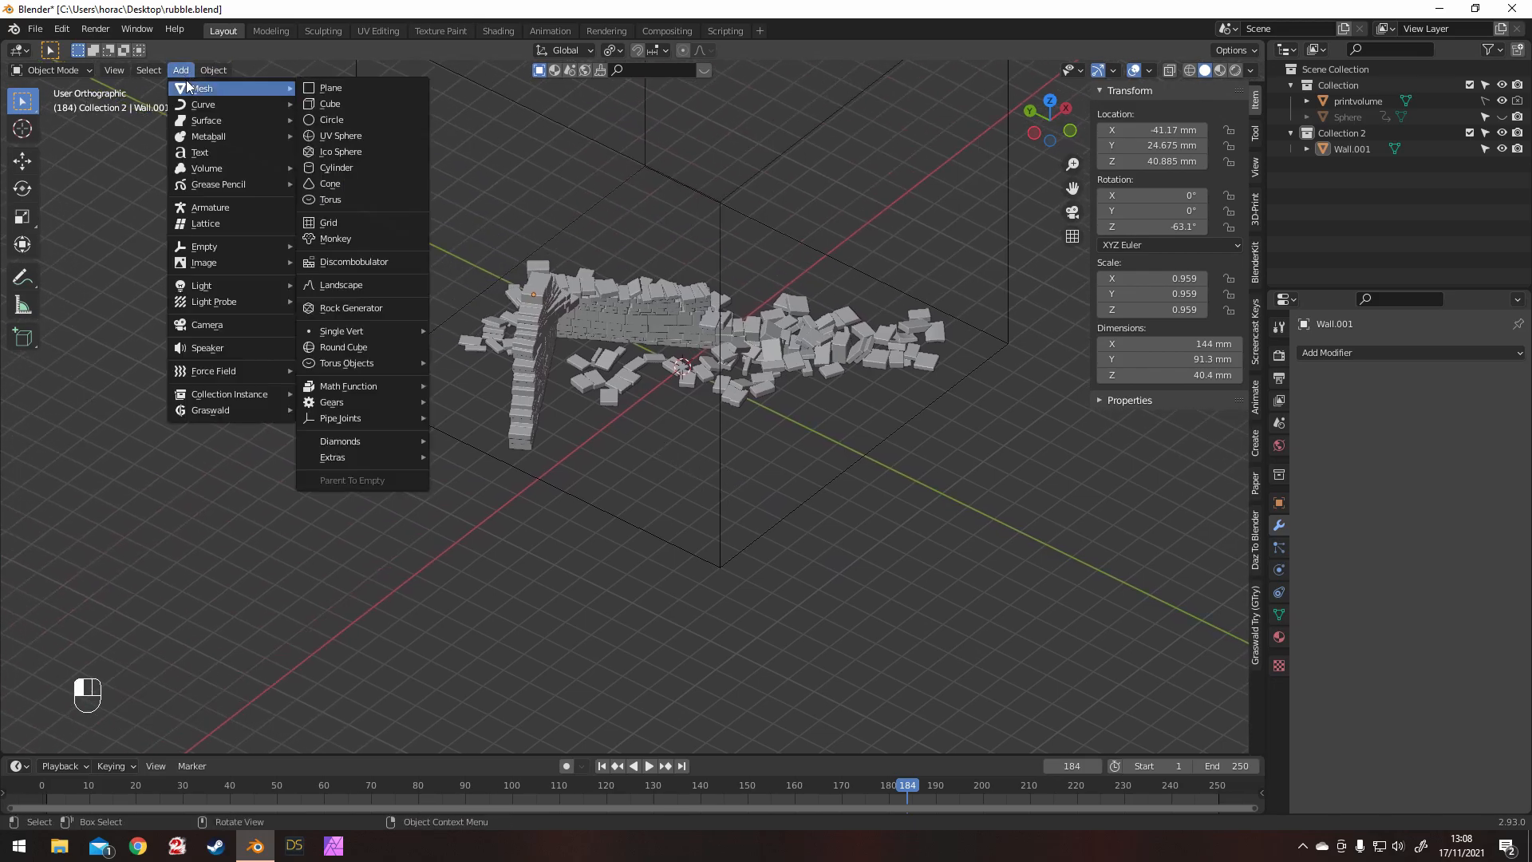
{"action": "left_click", "coordinate": [329, 90]}
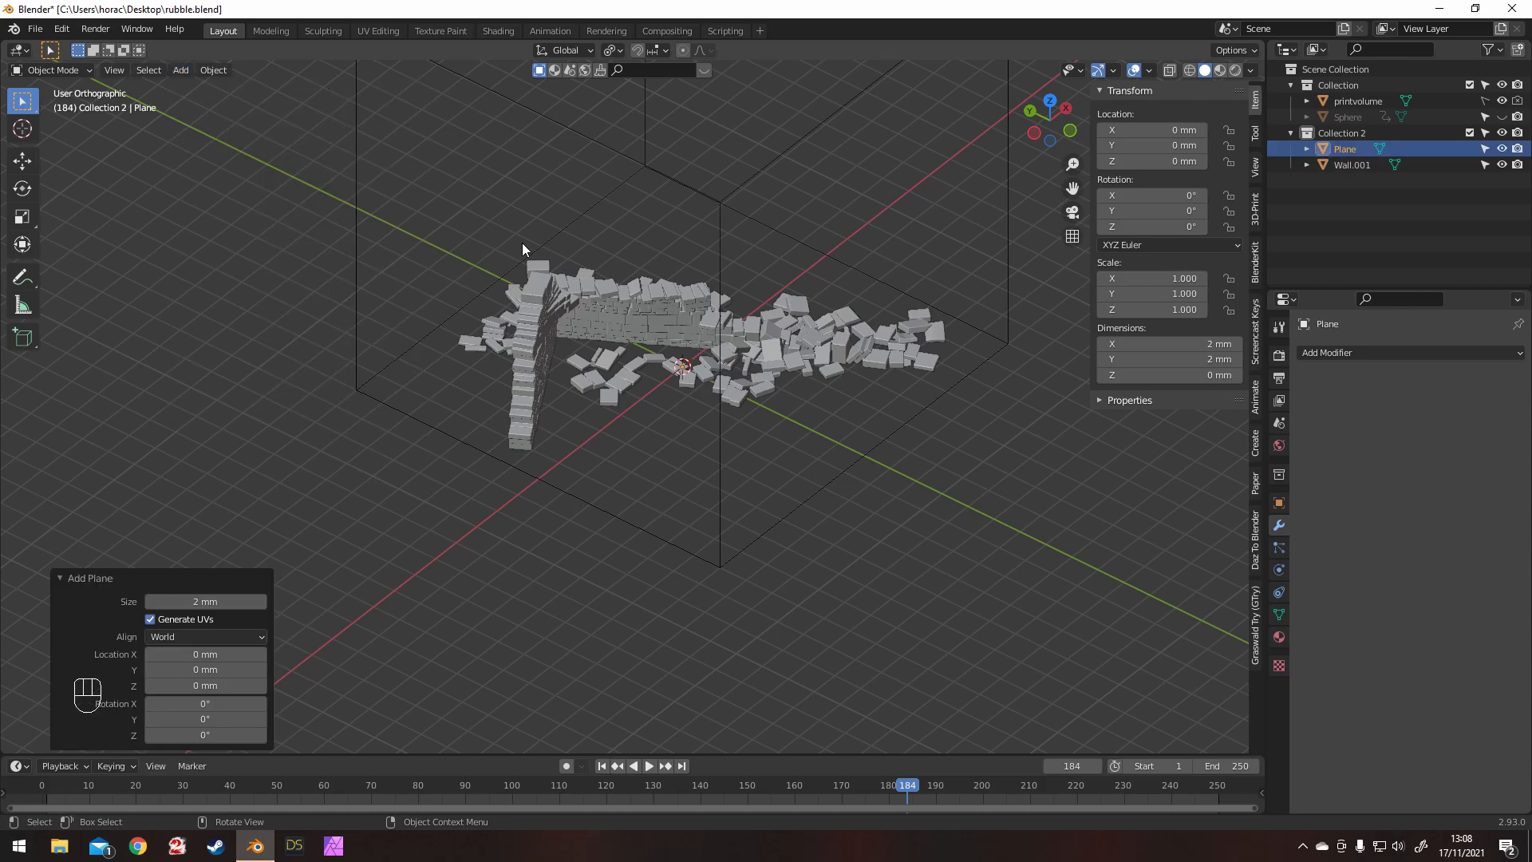
{"action": "type", "text": "s"}
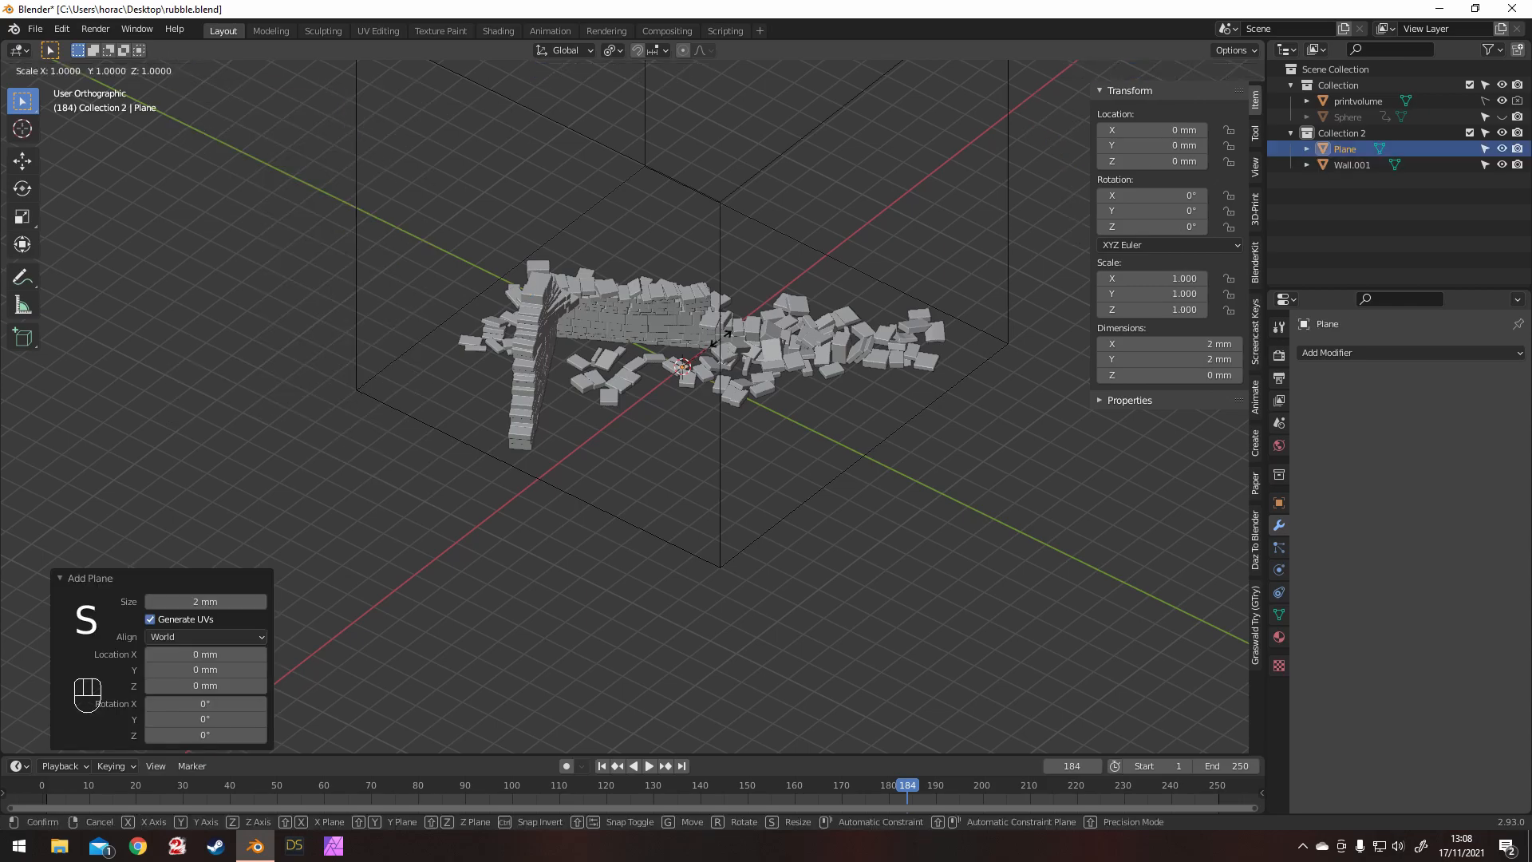
{"action": "type", "text": "20"}
{"action": "key", "text": "Return"}
{"action": "type", "text": "s2"}
{"action": "key", "text": "Return"}
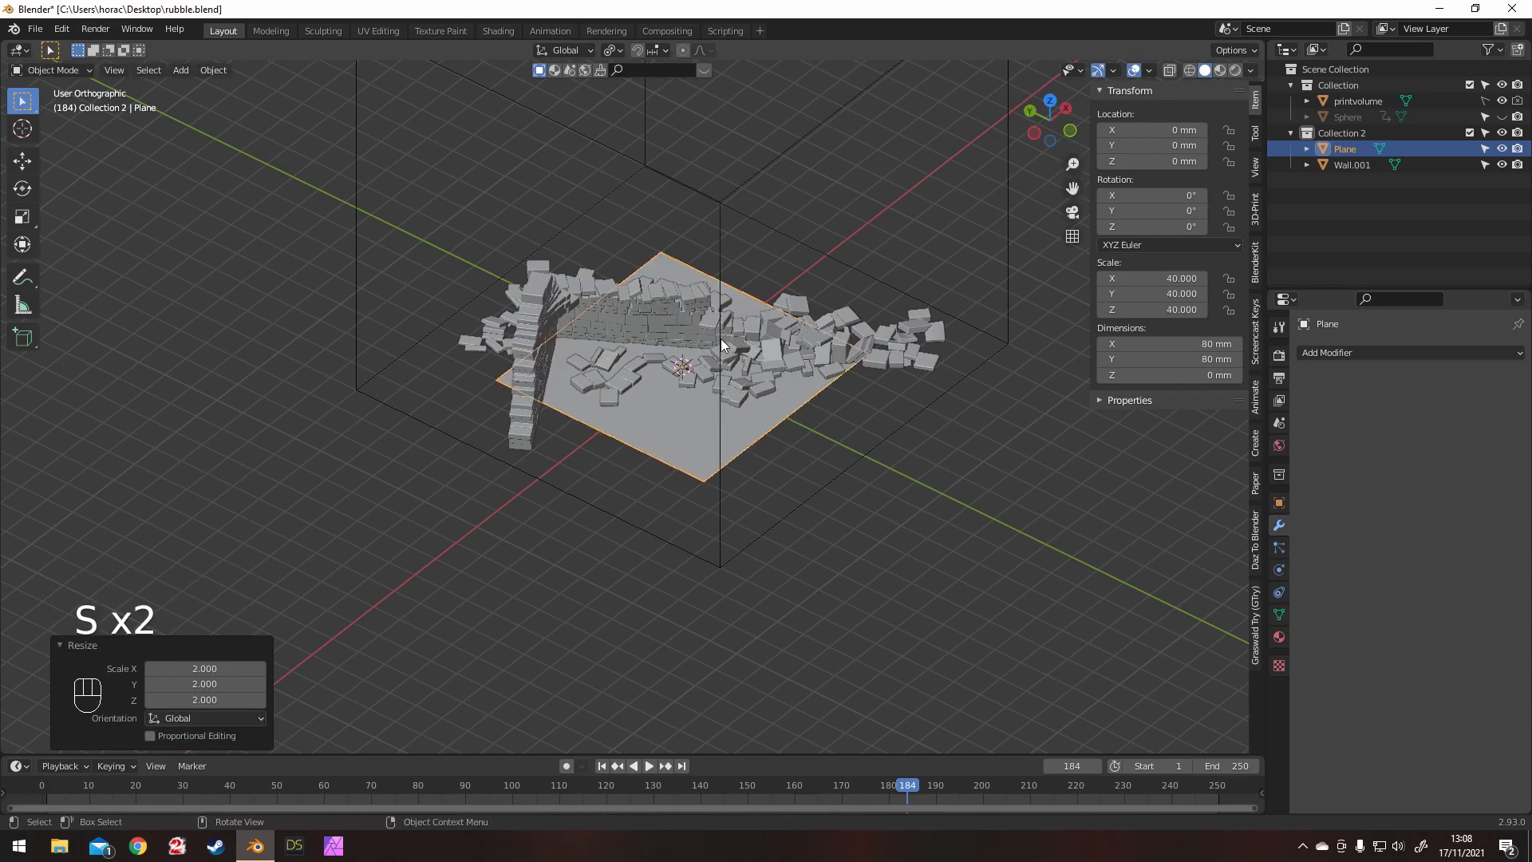
{"action": "type", "text": "s"}
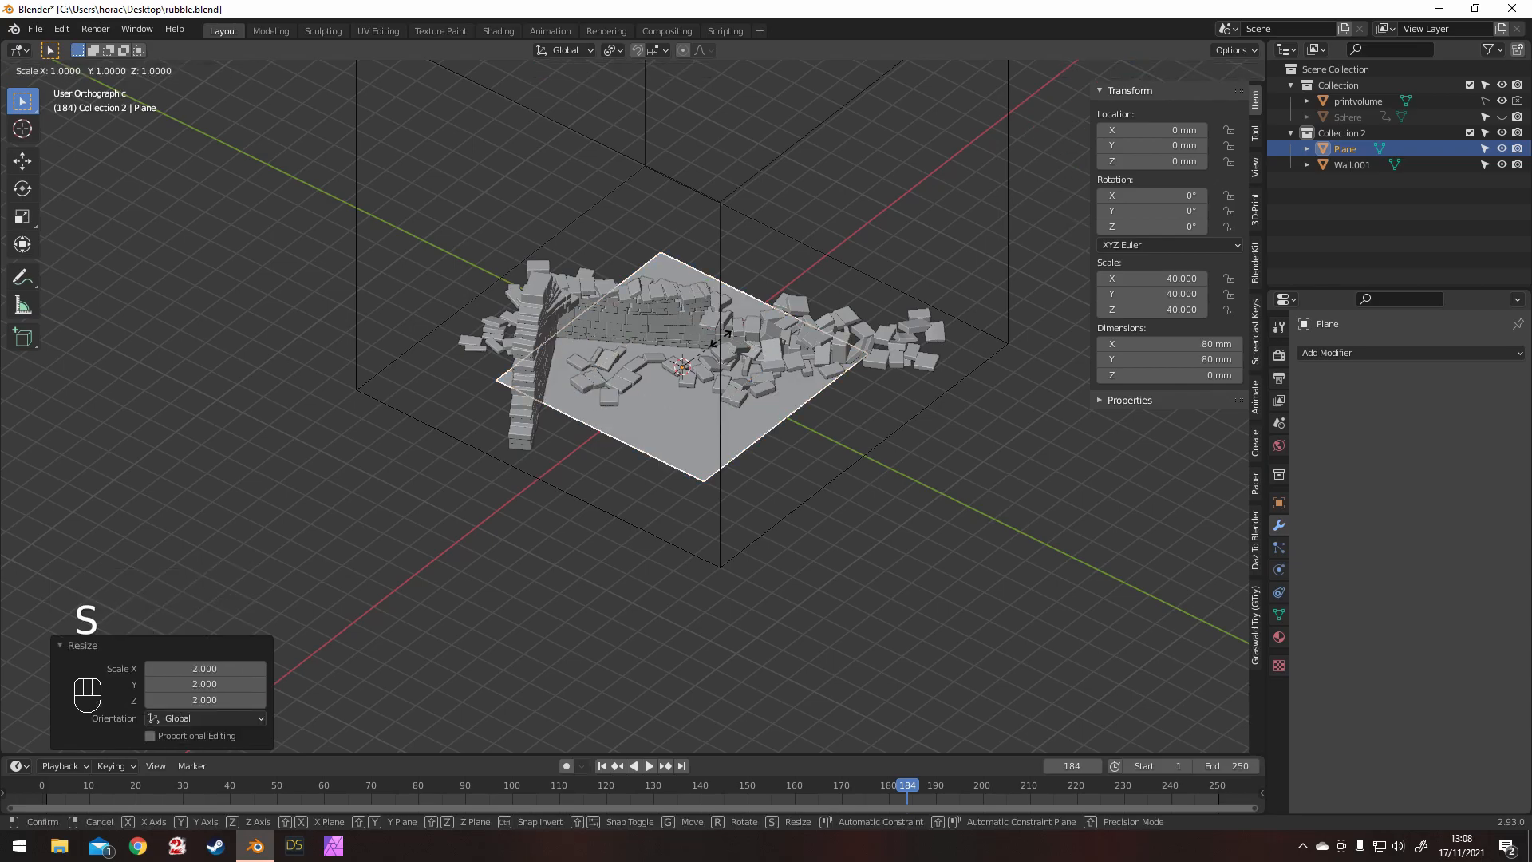
{"action": "type", "text": "1.25"}
{"action": "key", "text": "Return"}
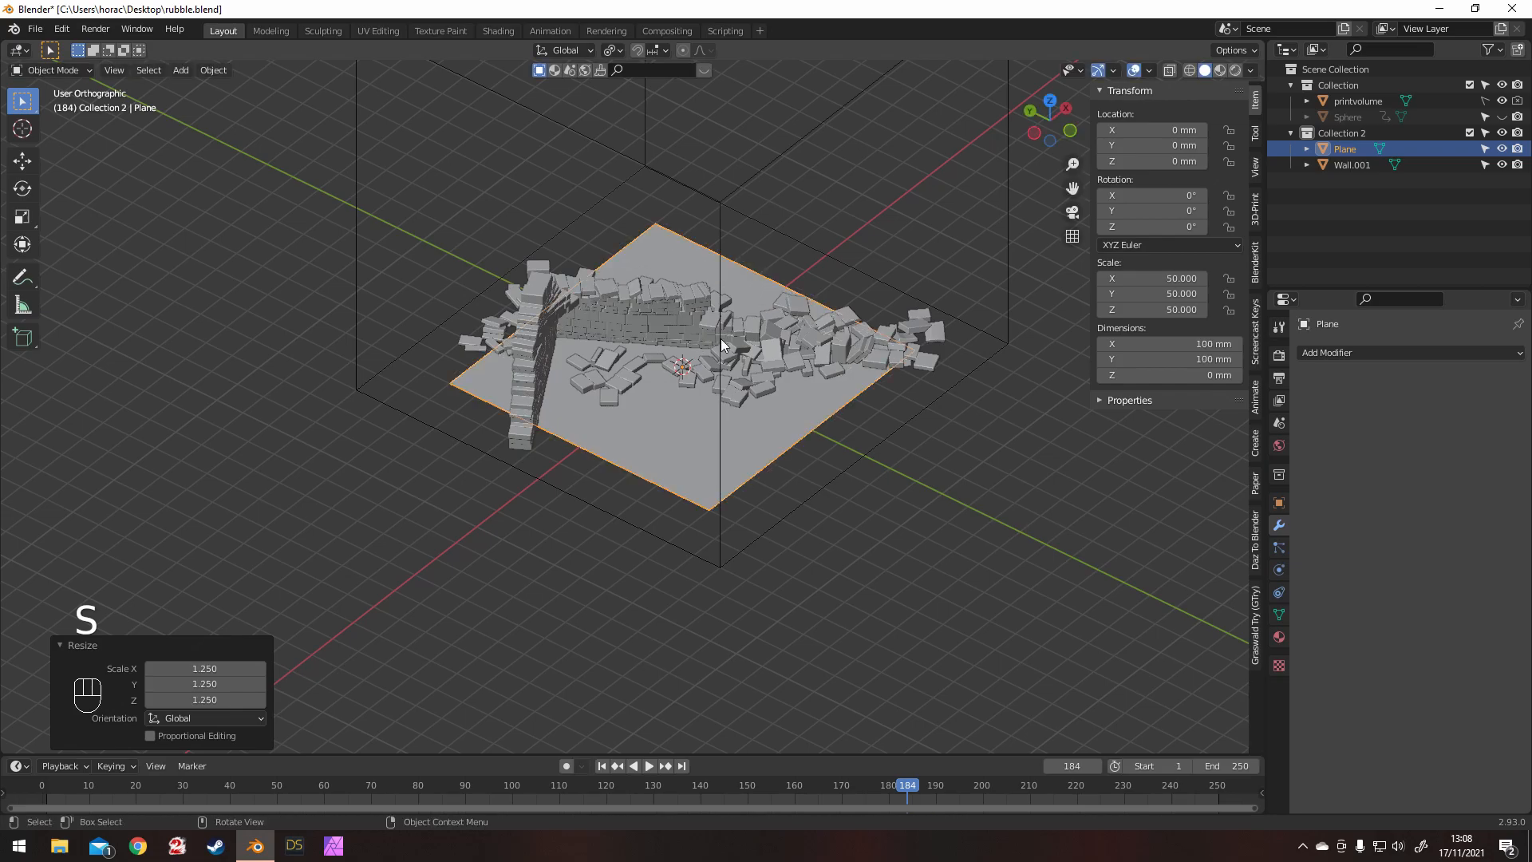
Step: Apply the plane's rotation and scale, and subdivide its face twice into a 4 × 4 grid
{"action": "key", "text": "KP_7"}
{"action": "middle_click_drag", "start_coordinate": [845, 263], "coordinate": [741, 334], "text": "shift"}
{"action": "key", "text": "ctrl+a"}
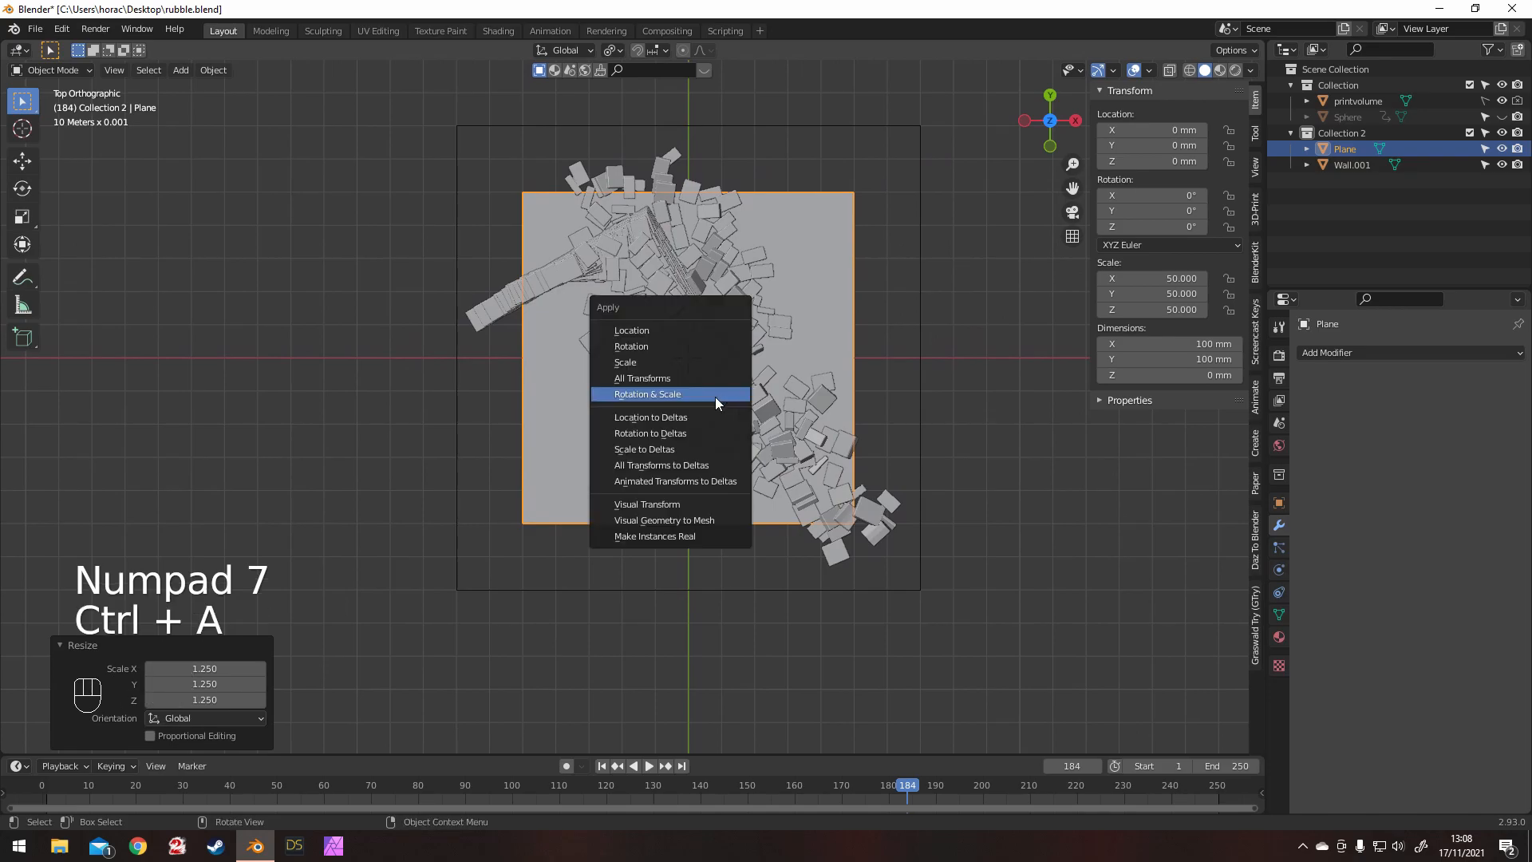
{"action": "left_click", "coordinate": [715, 395]}
{"action": "key", "text": "Tab"}
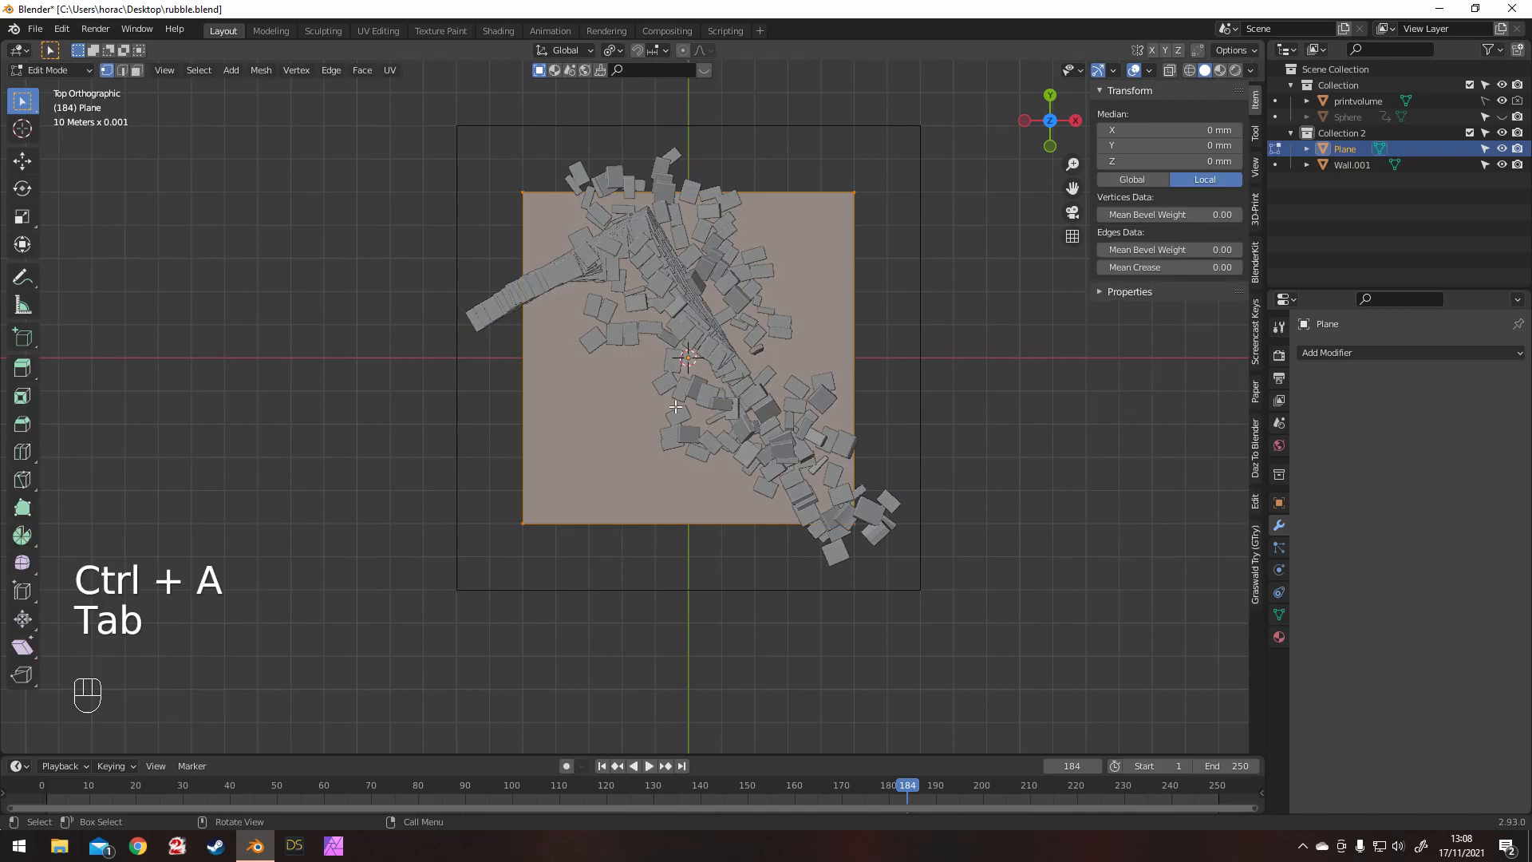
{"action": "right_click", "coordinate": [569, 375]}
{"action": "left_click", "coordinate": [538, 401]}
{"action": "right_click", "coordinate": [569, 407]}
{"action": "left_click", "coordinate": [568, 405]}
Step: Move the plane's upper-left boundary vertices outward to enclose the short wall end and the bricks behind the corner
{"action": "left_click", "coordinate": [527, 283]}
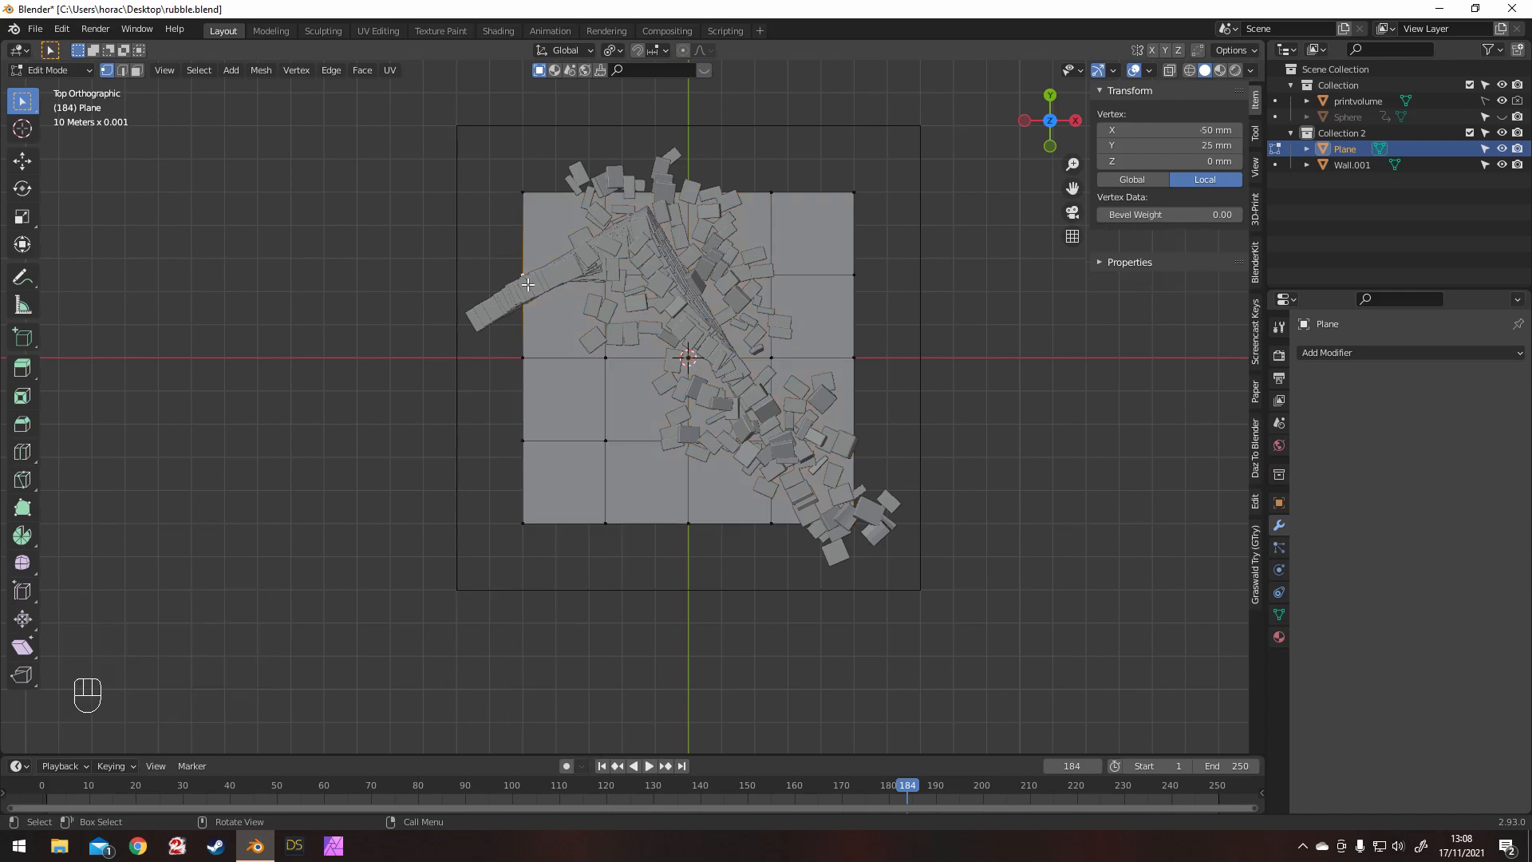
{"action": "key", "text": "g"}
{"action": "left_click", "coordinate": [455, 347]}
{"action": "left_click", "coordinate": [525, 194]}
{"action": "key", "text": "g"}
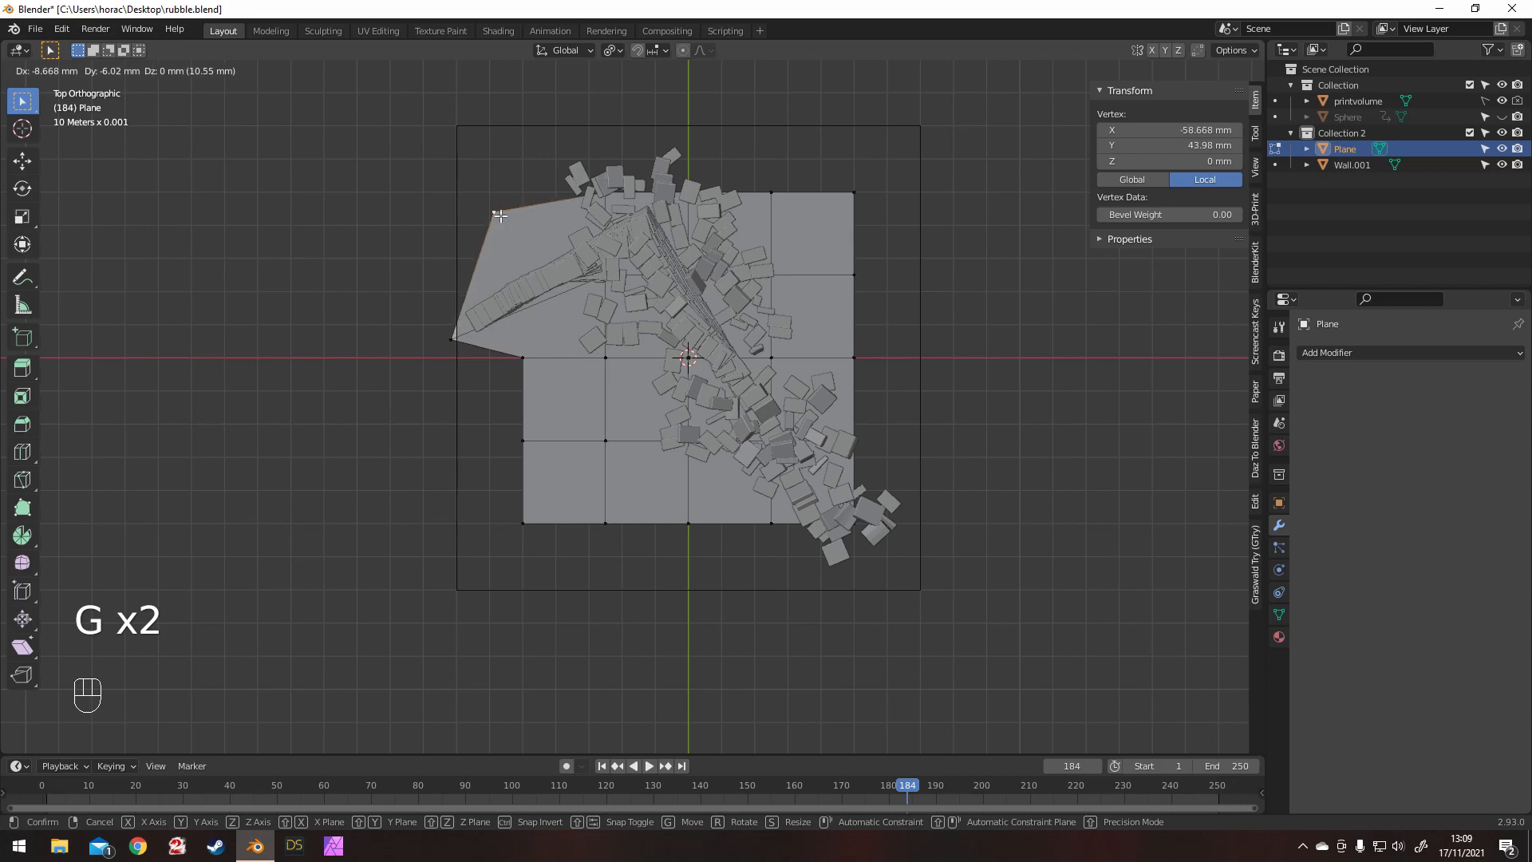
{"action": "left_click", "coordinate": [500, 216]}
{"action": "left_click", "coordinate": [604, 192]}
{"action": "key", "text": "g"}
{"action": "left_click", "coordinate": [569, 151]}
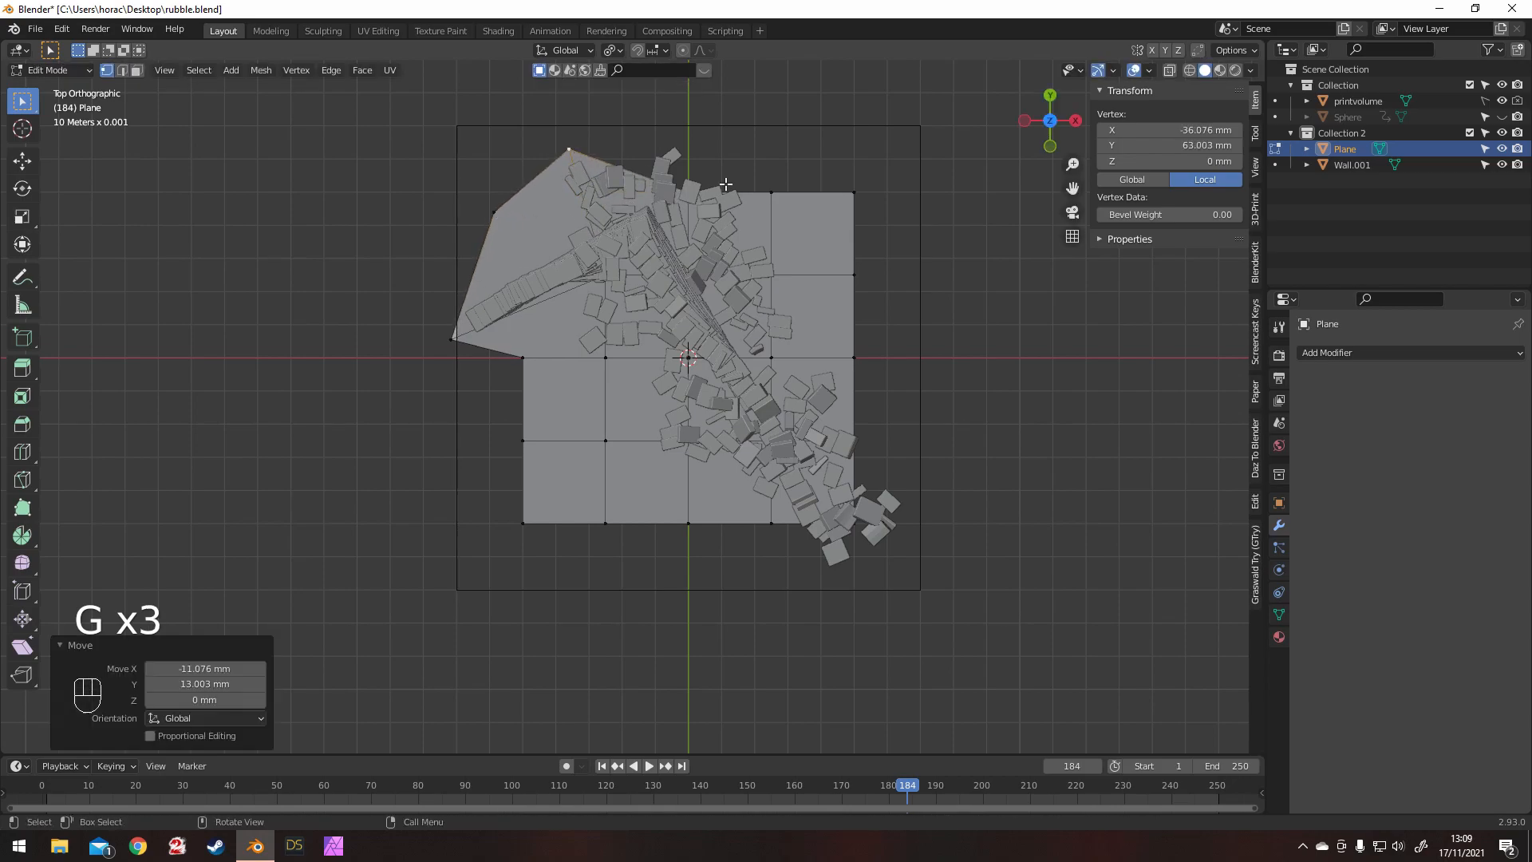
{"action": "left_click", "coordinate": [688, 192]}
{"action": "key", "text": "g"}
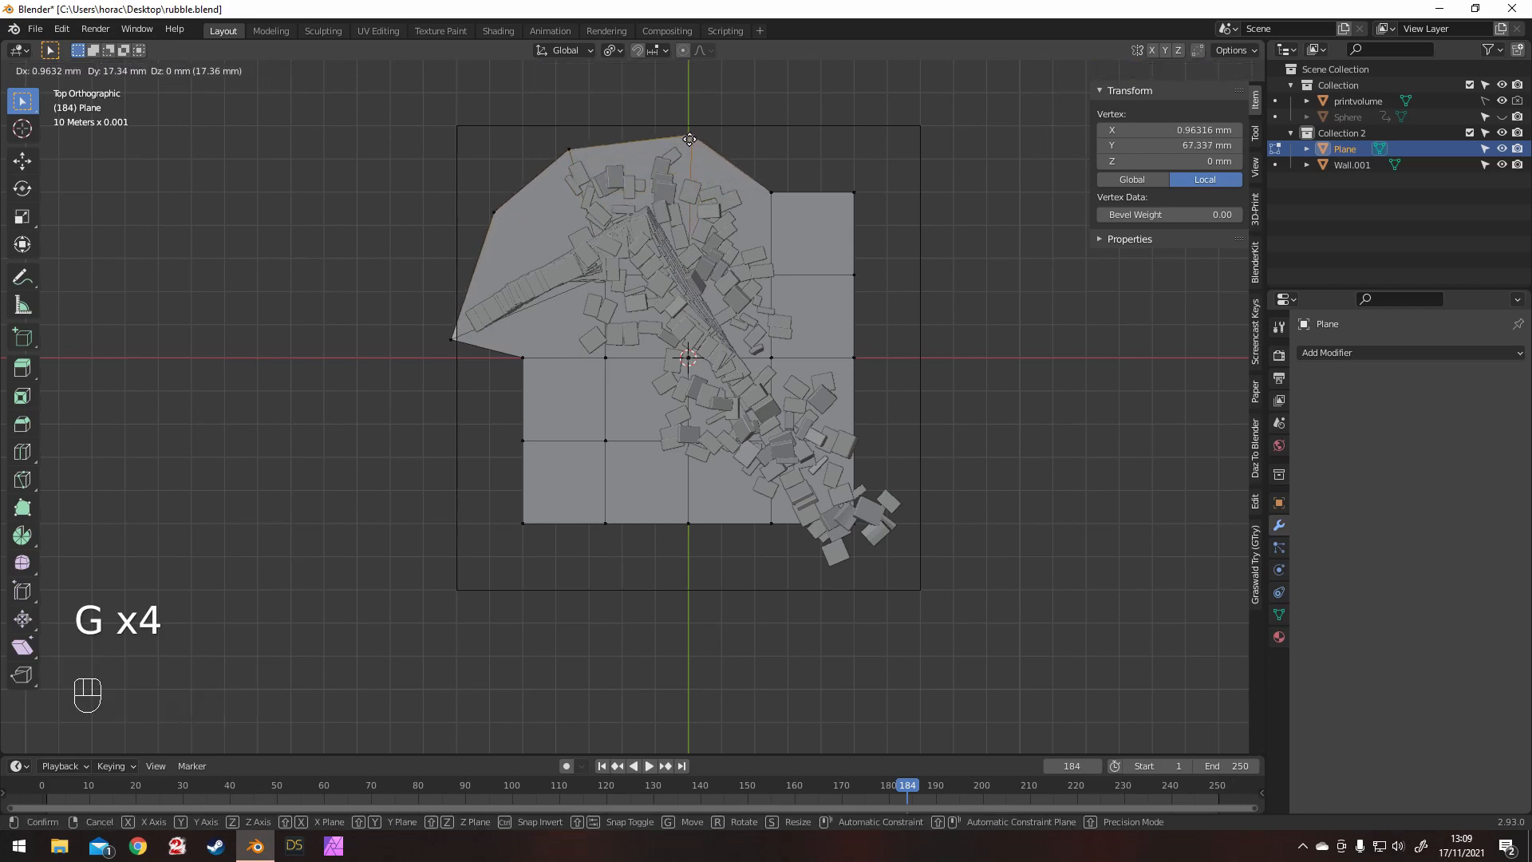
{"action": "left_click", "coordinate": [688, 138]}
Step: Reshape the plane's upper-right boundary vertices into a curved outline following the loose bricks beside the wall
{"action": "left_click", "coordinate": [773, 194]}
{"action": "key", "text": "g"}
{"action": "left_click", "coordinate": [766, 182]}
{"action": "left_click", "coordinate": [854, 193]}
{"action": "key", "text": "g"}
{"action": "left_click", "coordinate": [813, 250]}
{"action": "left_click", "coordinate": [854, 276]}
{"action": "key", "text": "g"}
{"action": "left_click", "coordinate": [818, 327]}
{"action": "left_click", "coordinate": [862, 361]}
{"action": "key", "text": "g"}
{"action": "left_click", "coordinate": [879, 381]}
Step: Extend the plane's lower-right corner around the scattered bricks and pull the lower middle edge vertex in towards the rubble
{"action": "left_click", "coordinate": [857, 528]}
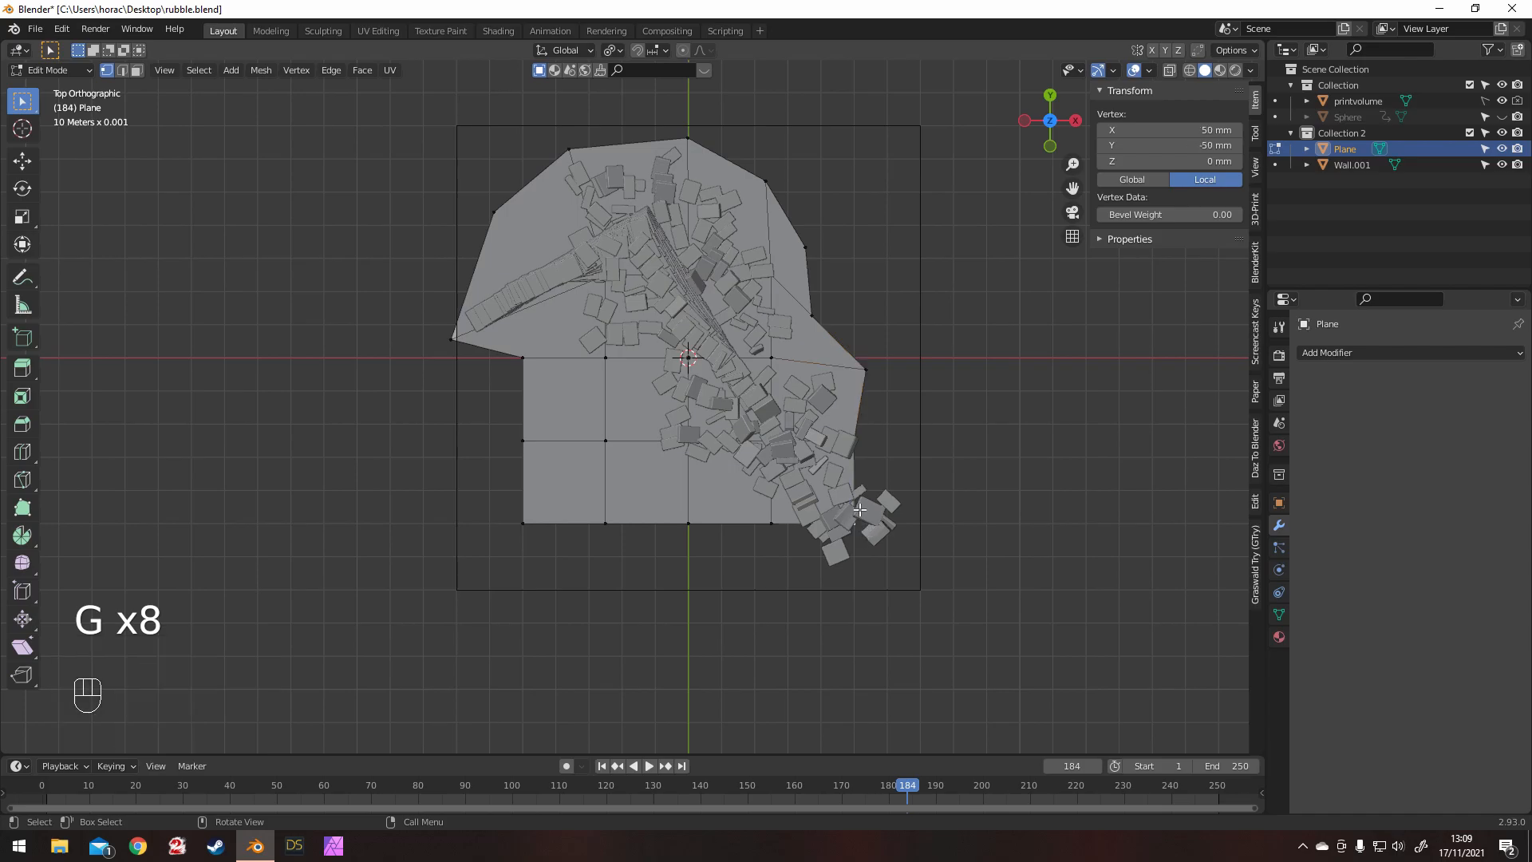
{"action": "key", "text": "g"}
{"action": "left_click", "coordinate": [925, 575]}
{"action": "left_click", "coordinate": [866, 449]}
{"action": "key", "text": "g"}
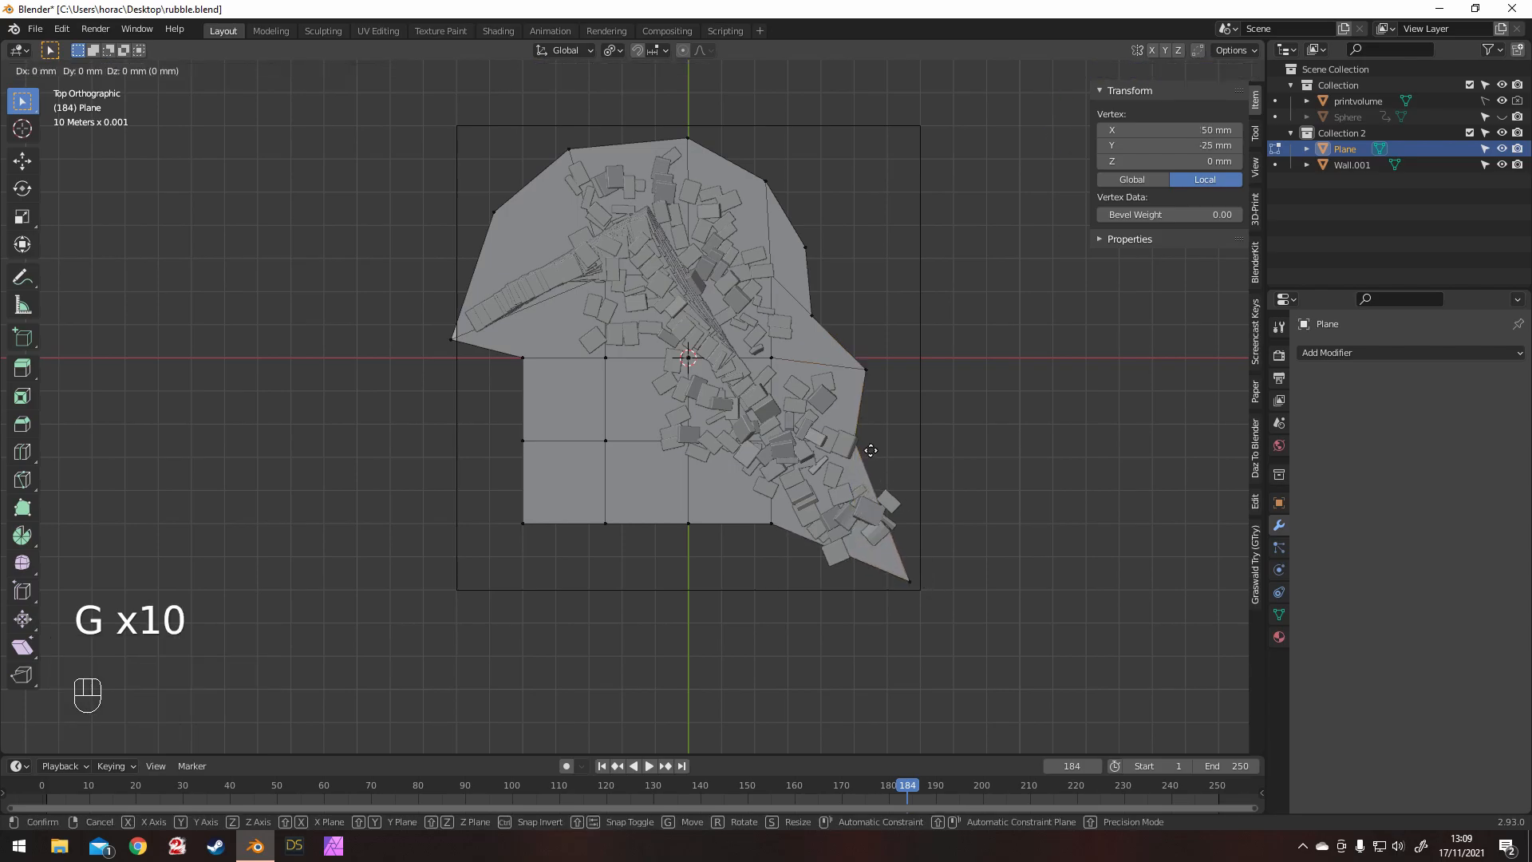
{"action": "left_click", "coordinate": [903, 453]}
{"action": "left_click", "coordinate": [772, 523]}
{"action": "key", "text": "g"}
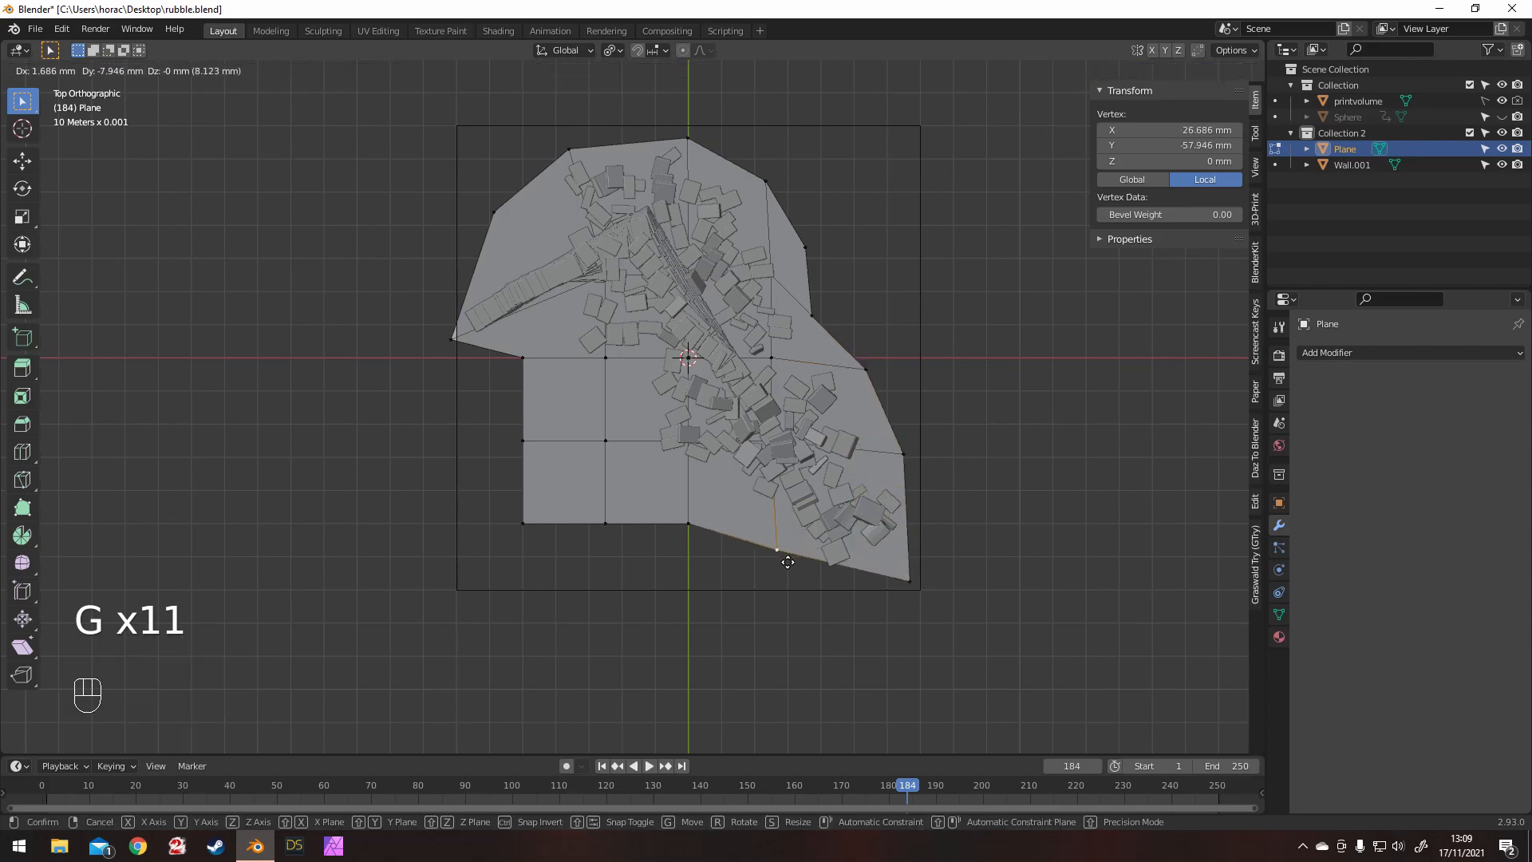
{"action": "left_click", "coordinate": [781, 576]}
{"action": "left_click", "coordinate": [696, 531]}
{"action": "key", "text": "g"}
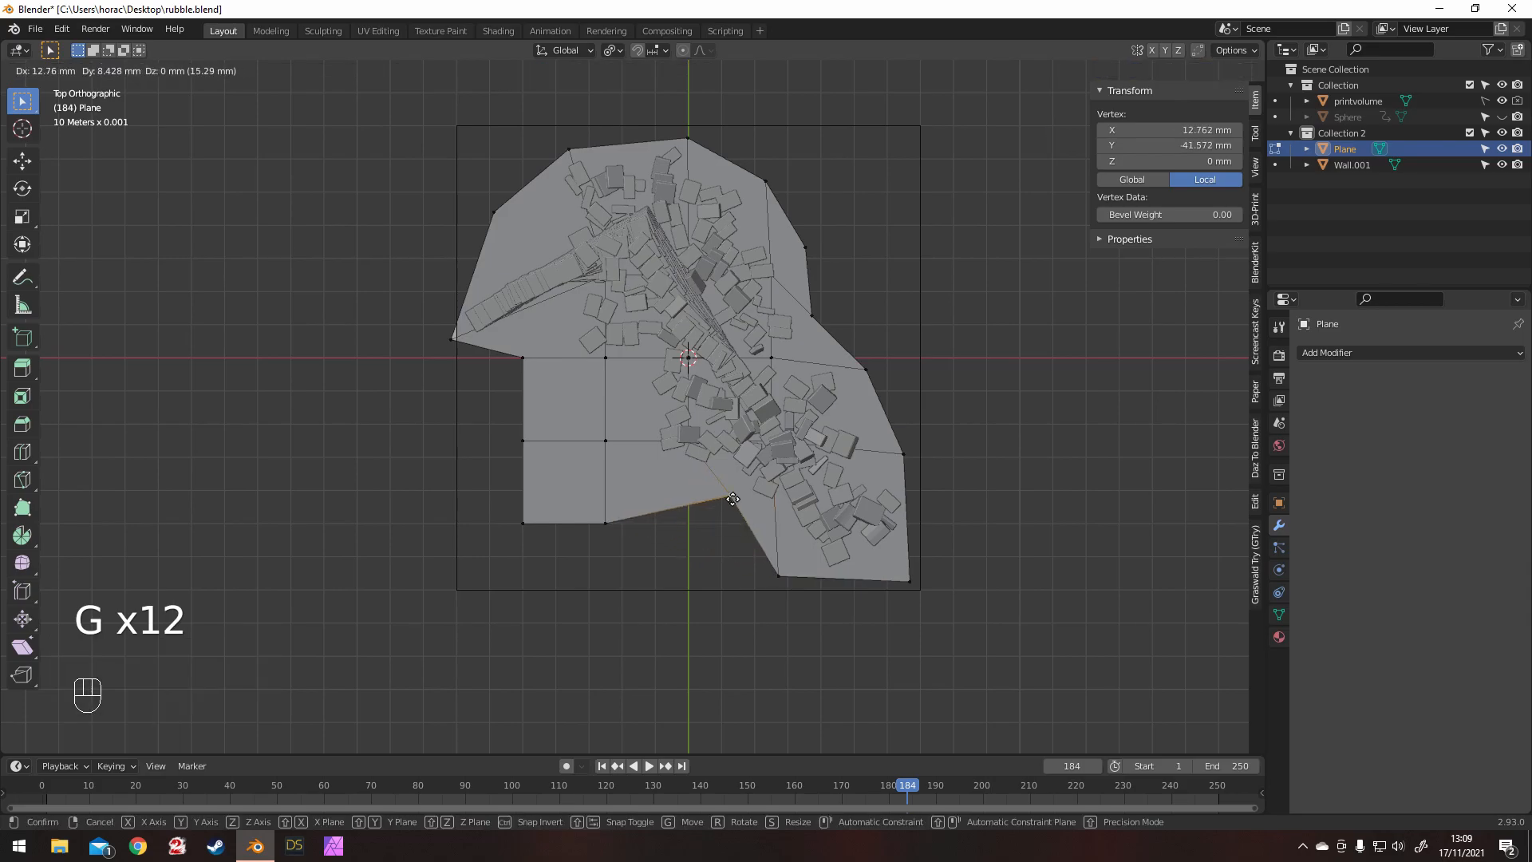
{"action": "left_click", "coordinate": [719, 499]}
Step: Shift the plane's two inner left grid vertices up and towards the wall to make room for a tighter outline
{"action": "left_click", "coordinate": [619, 449]}
{"action": "key", "text": "g"}
{"action": "left_click", "coordinate": [647, 387]}
{"action": "left_click", "coordinate": [612, 361]}
{"action": "key", "text": "g"}
{"action": "left_click", "coordinate": [654, 320]}
Step: Pull the plane's lower-left boundary vertices inward so the empty corner shrinks towards the rubble
{"action": "left_click", "coordinate": [533, 363]}
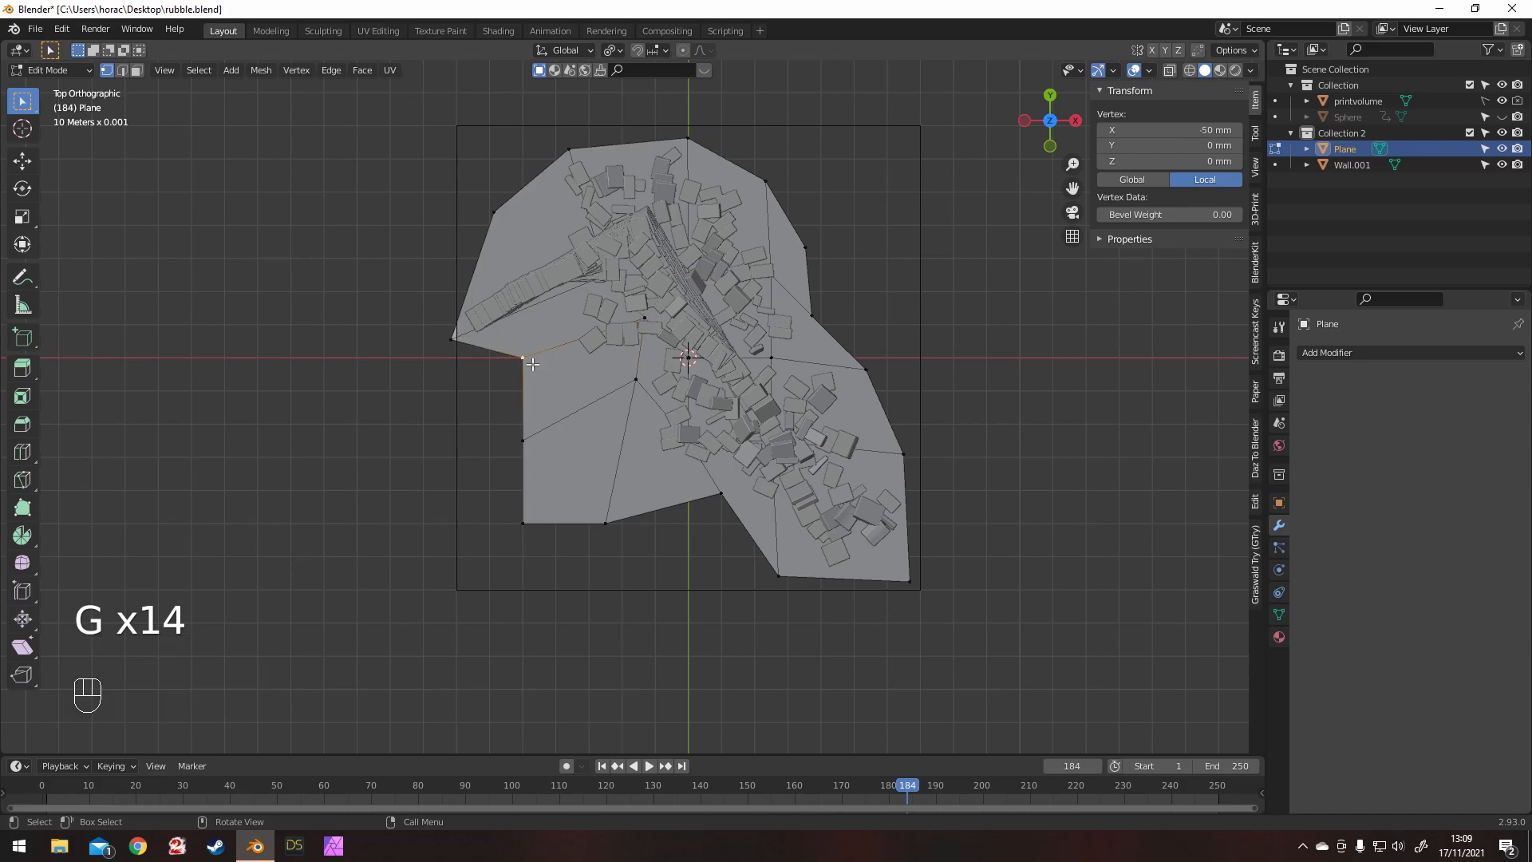
{"action": "left_click", "coordinate": [532, 450]}
{"action": "key", "text": "g"}
{"action": "left_click", "coordinate": [598, 388]}
{"action": "left_click", "coordinate": [536, 527]}
{"action": "key", "text": "g"}
{"action": "left_click", "coordinate": [624, 446]}
{"action": "left_click", "coordinate": [610, 526]}
{"action": "key", "text": "g"}
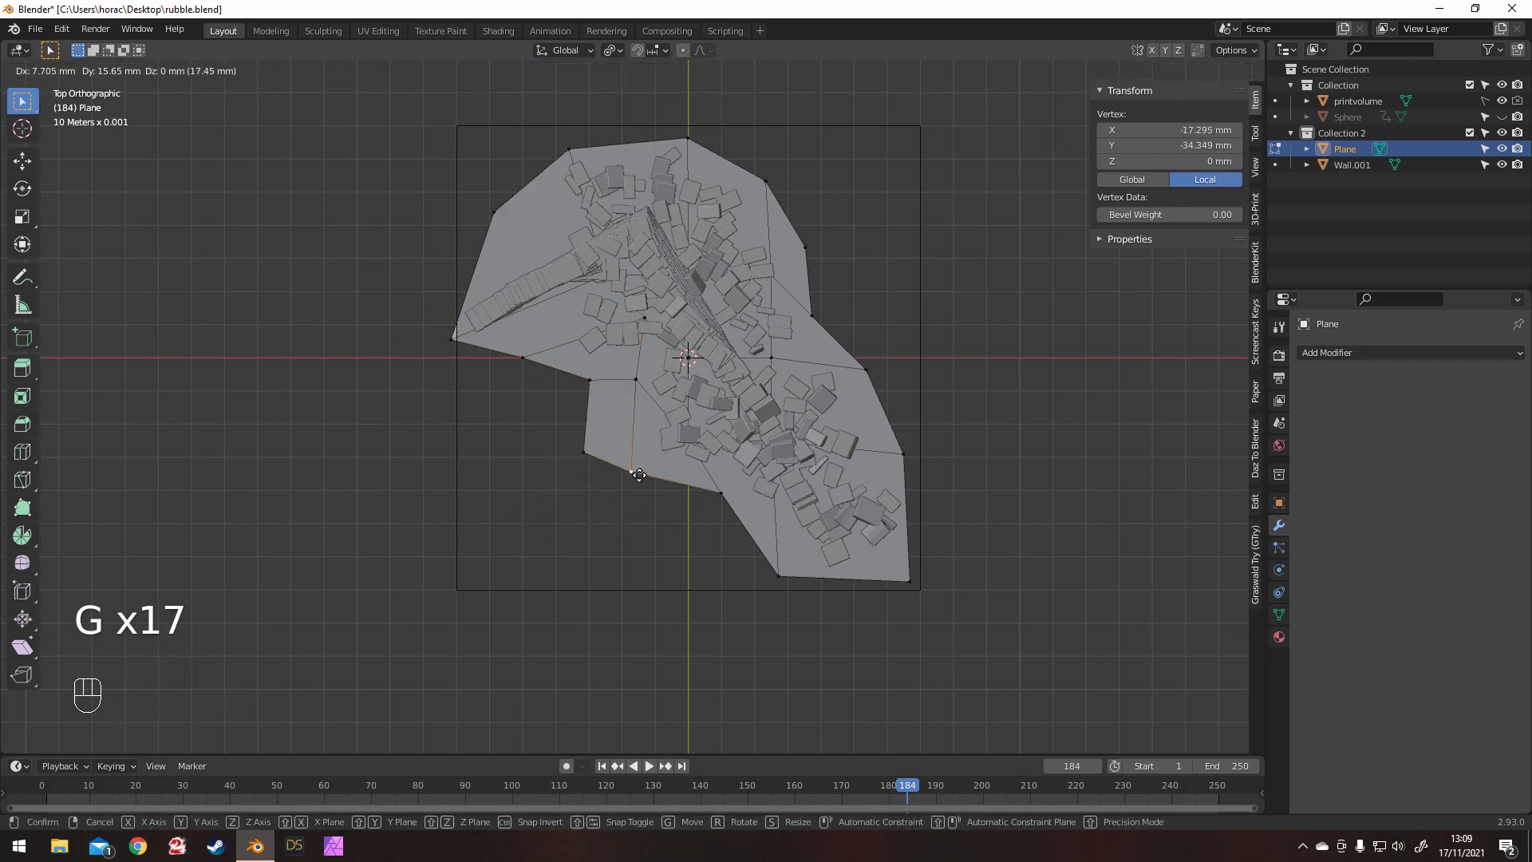
{"action": "left_click", "coordinate": [638, 481]}
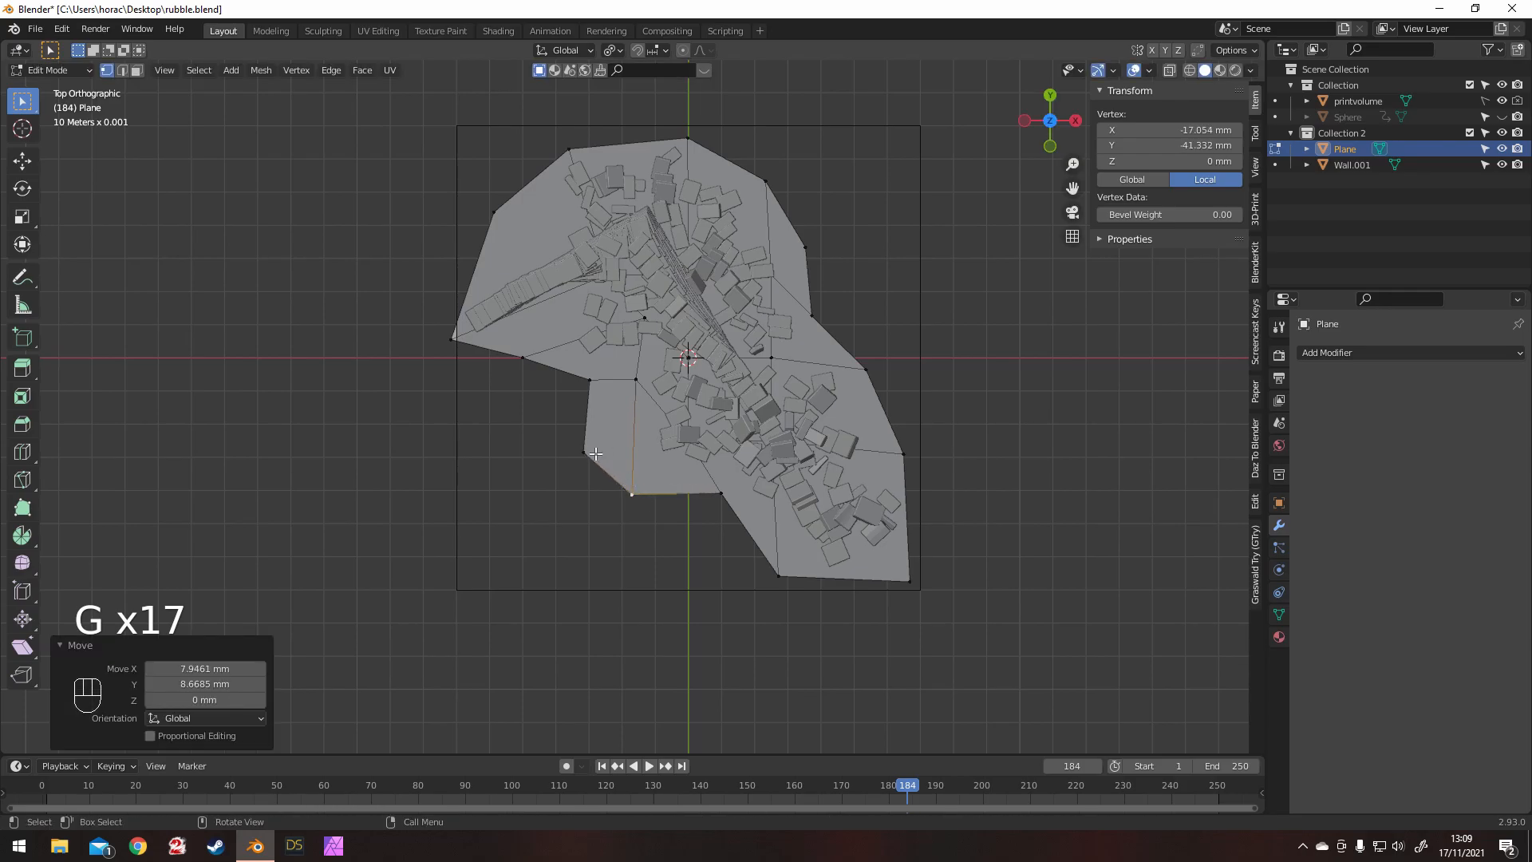
Step: Move the vertices at the concave bend of the plane's lower-left outline closer to the loose bricks
{"action": "left_click", "coordinate": [591, 381]}
{"action": "key", "text": "g"}
{"action": "left_click", "coordinate": [653, 389]}
{"action": "key", "text": "g"}
{"action": "left_click", "coordinate": [669, 377]}
{"action": "key", "text": "g"}
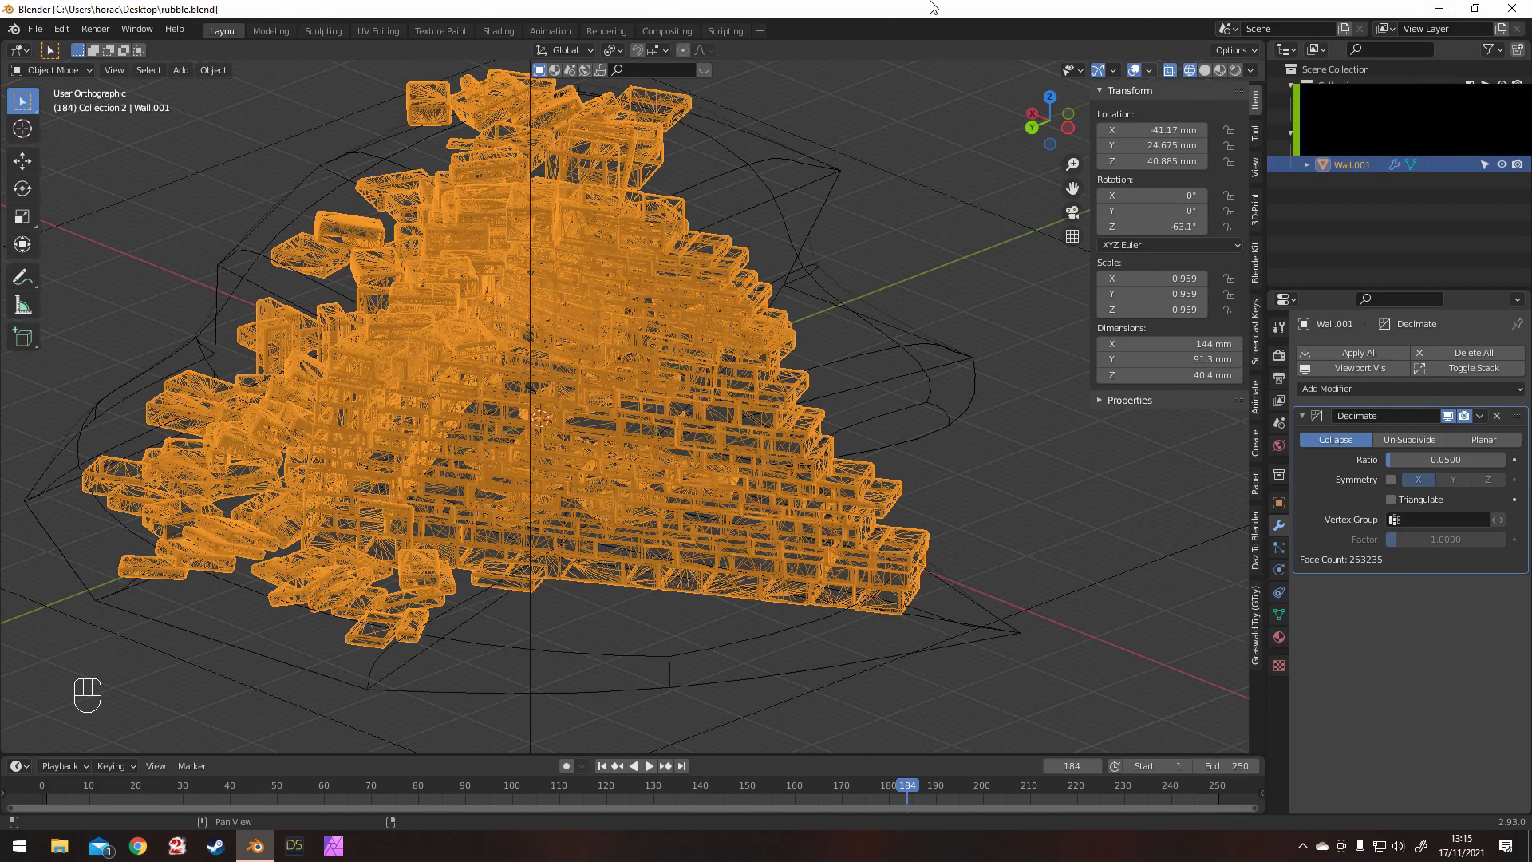
Step: Display the model in solid shading and inspect the decimated wall on its base from several angles
{"action": "left_click", "coordinate": [1205, 72]}
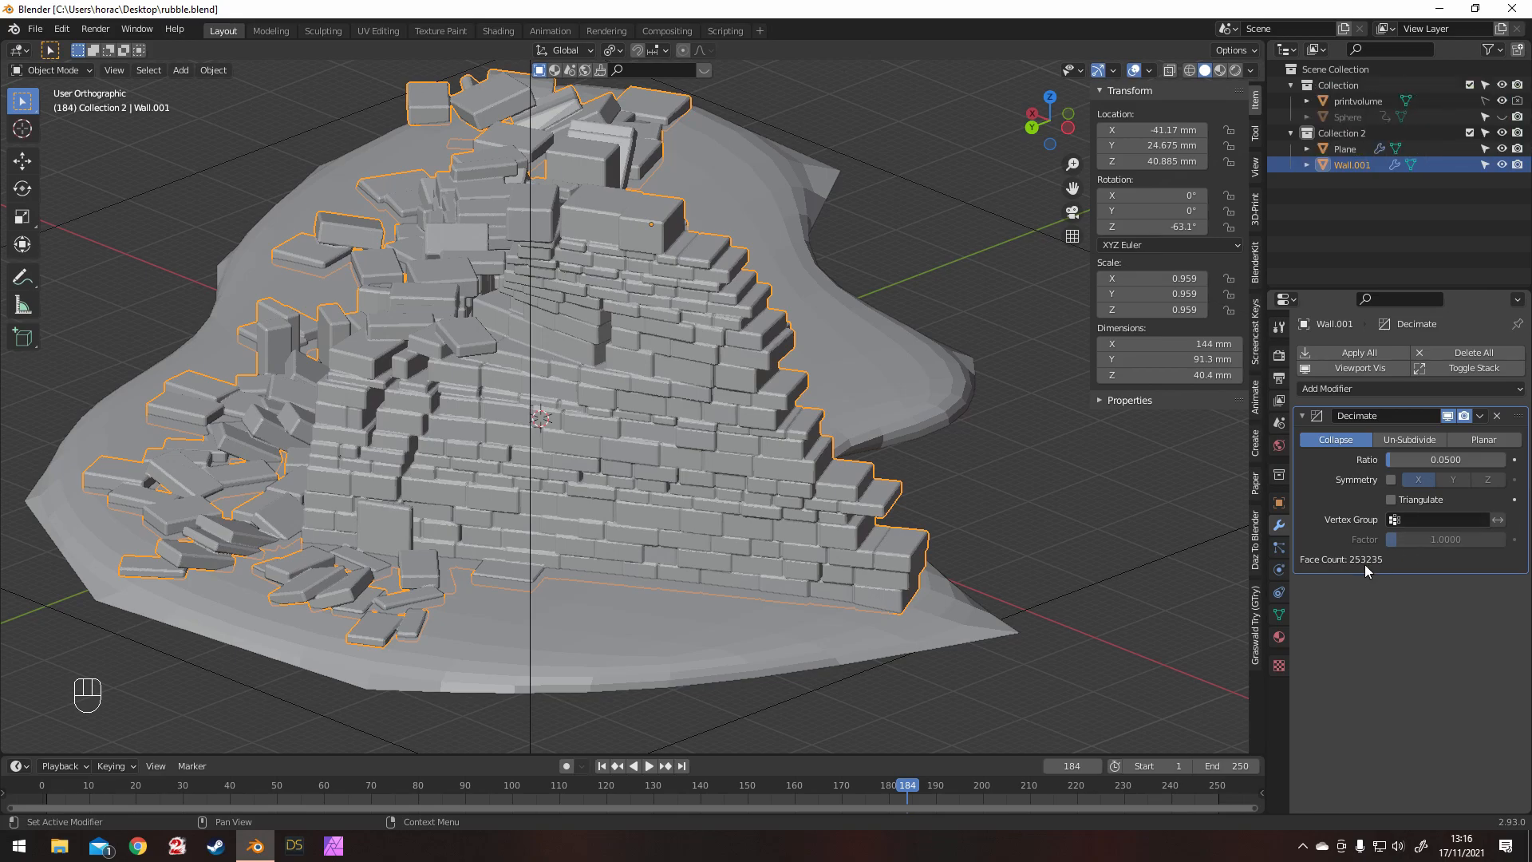
{"action": "middle_click_drag", "start_coordinate": [607, 375], "coordinate": [481, 342]}
{"action": "scroll", "coordinate": [481, 342], "scroll_direction": "up", "scroll_amount": 3}
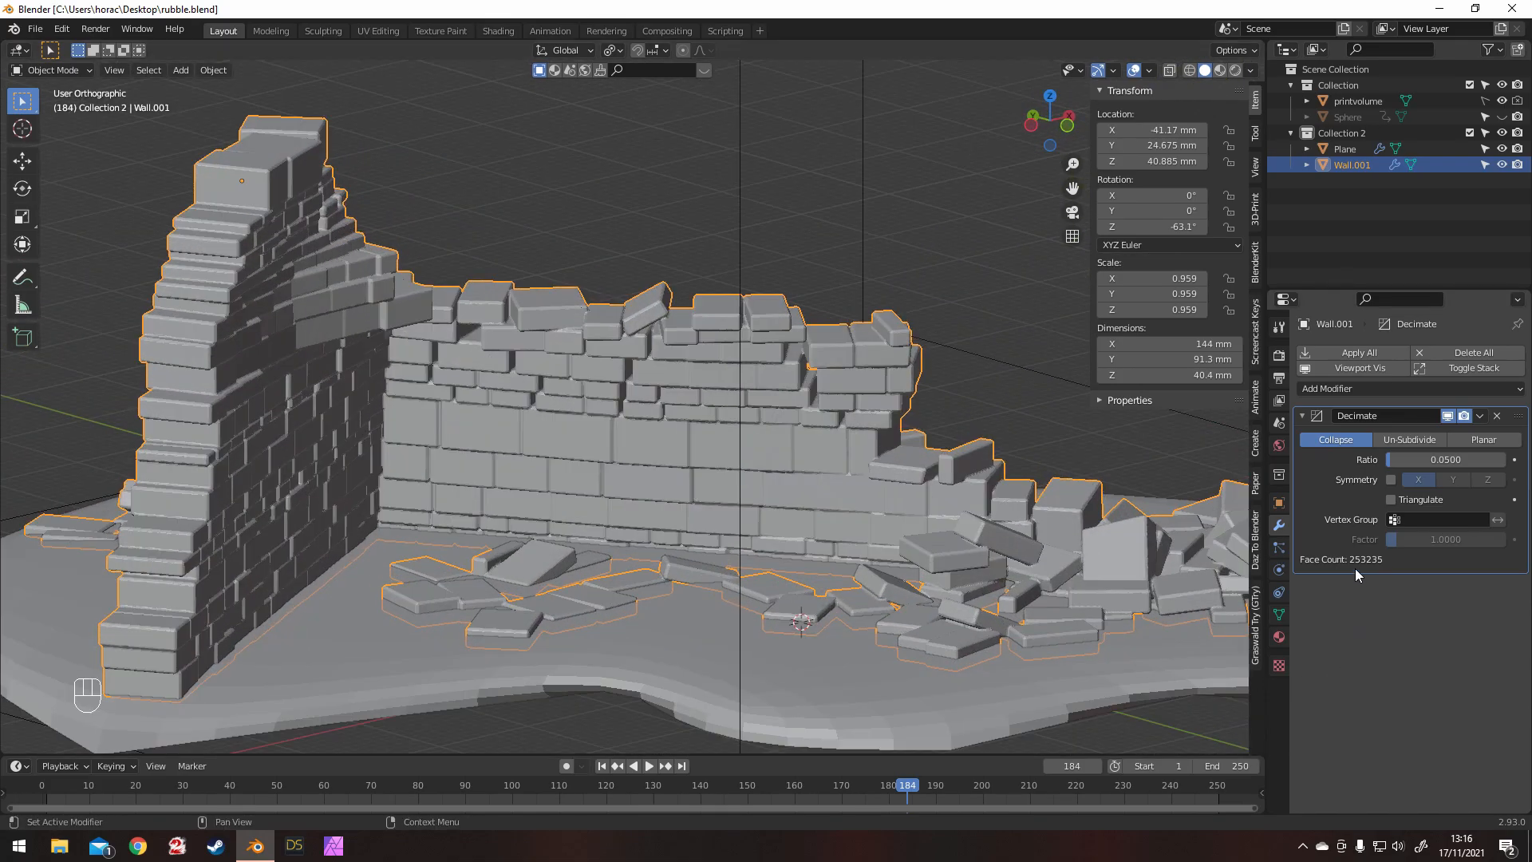
{"action": "middle_click_drag", "start_coordinate": [830, 446], "coordinate": [775, 488]}
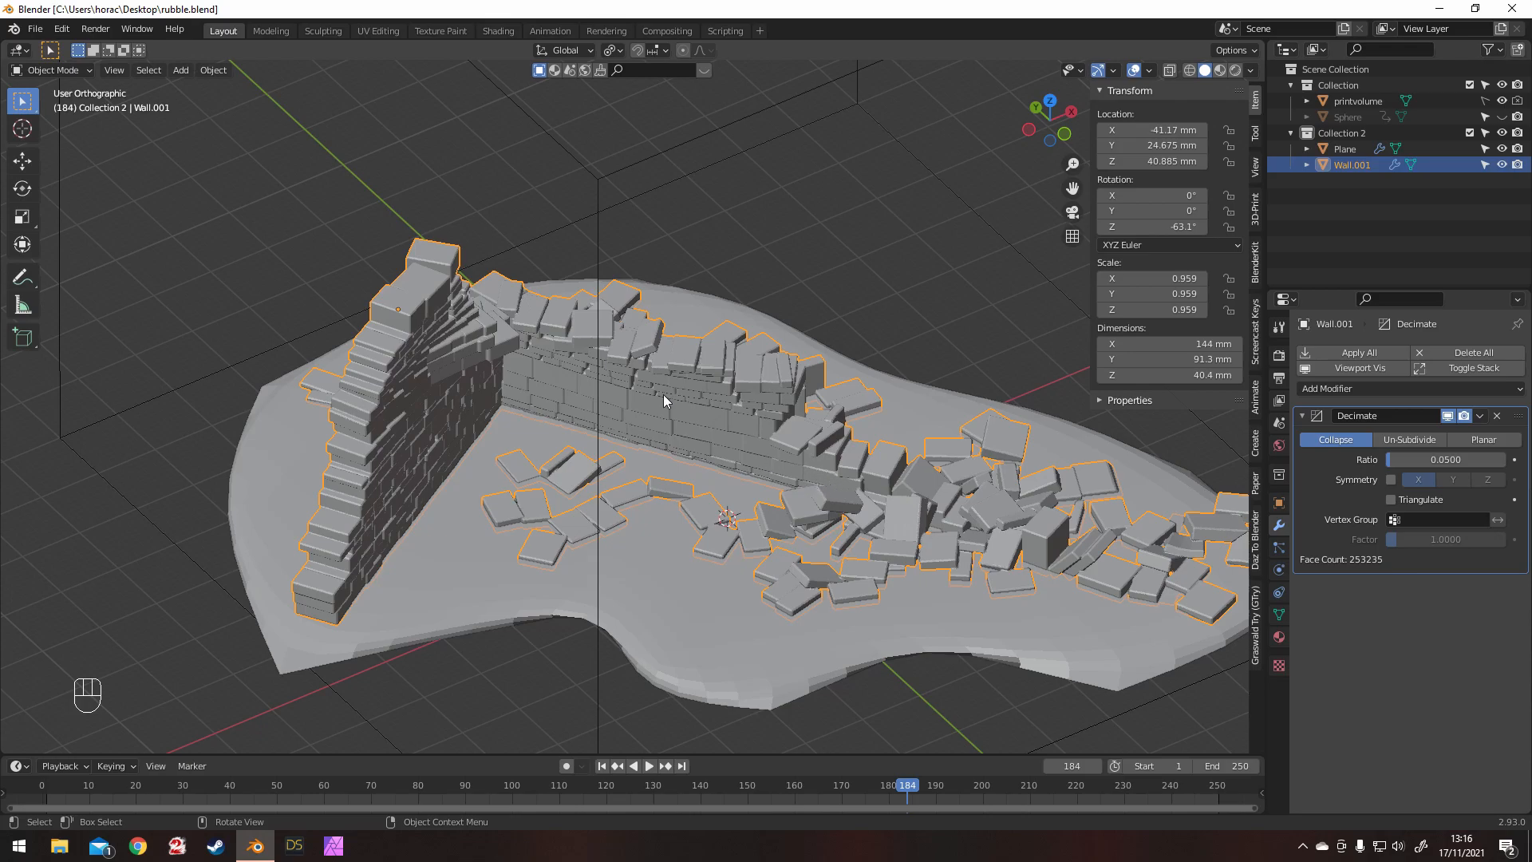